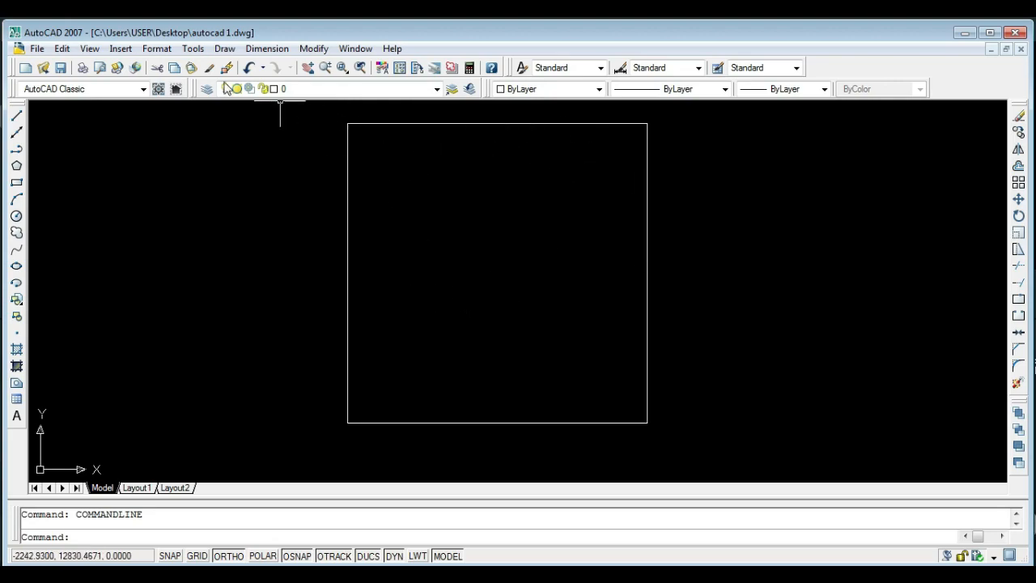
{"action": "left_click", "coordinate": [224, 48]}
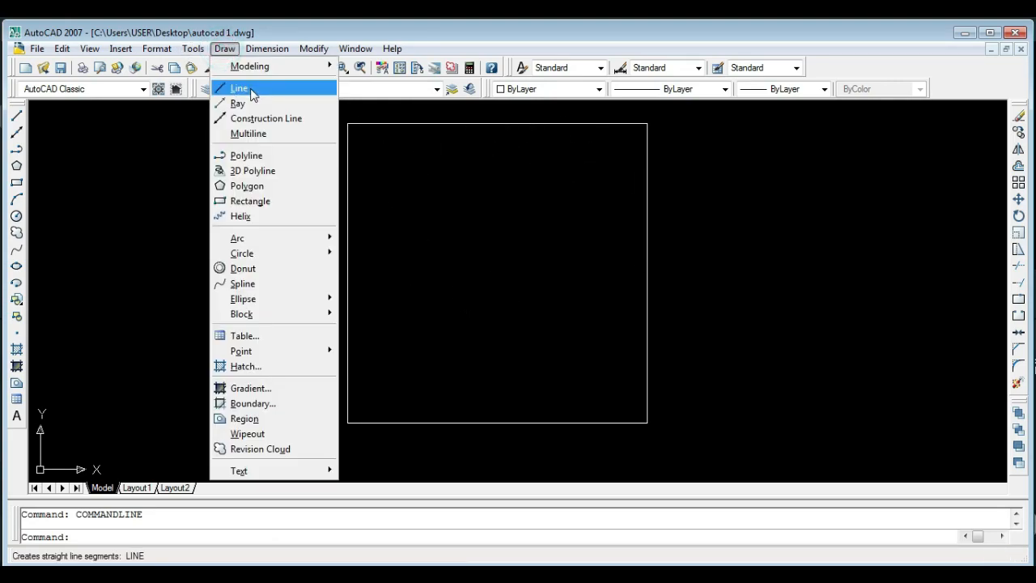
{"action": "left_click", "coordinate": [224, 49]}
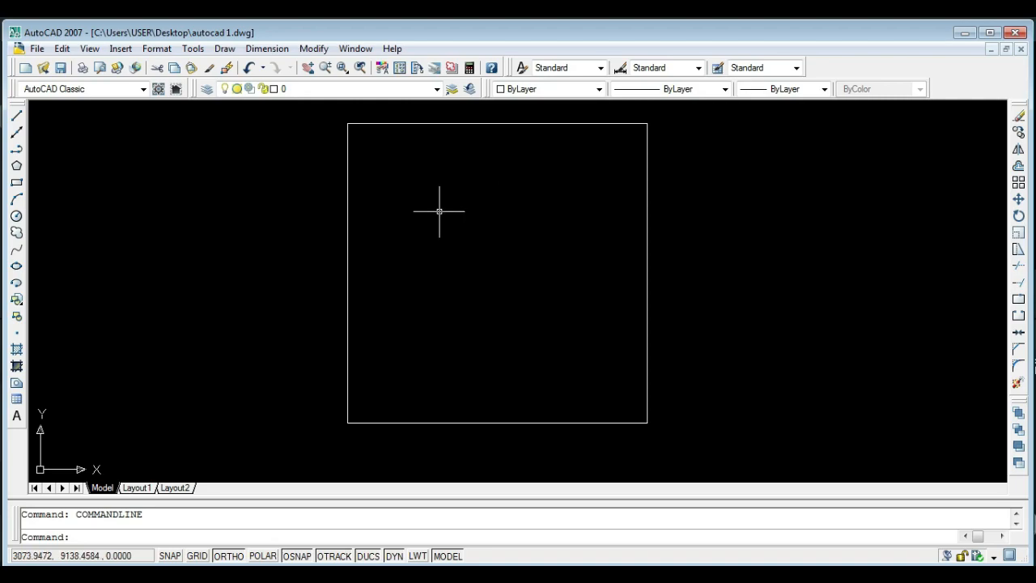
{"action": "middle_click_drag", "start_coordinate": [484, 256], "coordinate": [234, 267]}
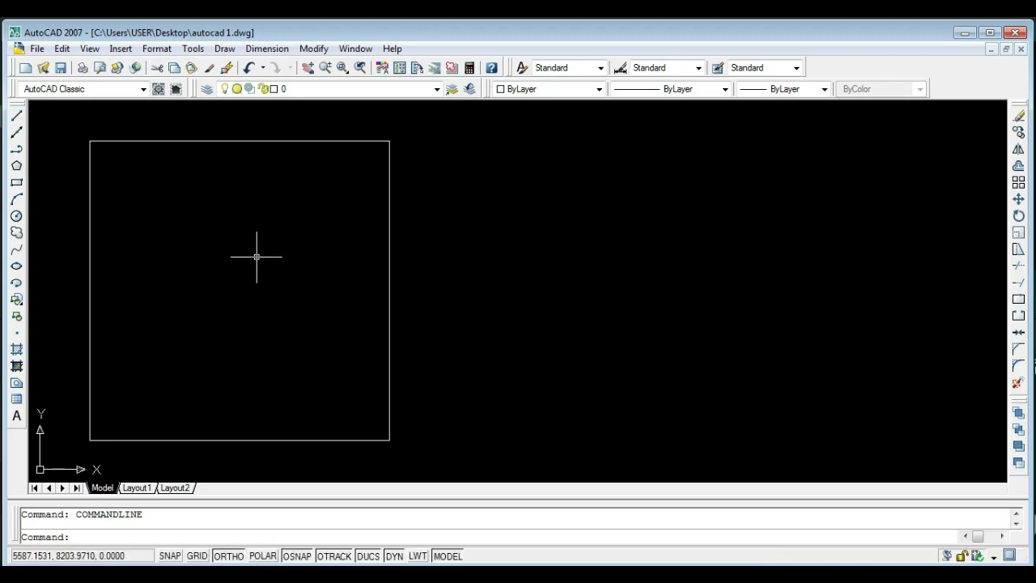
{"action": "mouse_move", "coordinate": [296, 273]}
{"action": "middle_mouse_down"}
{"action": "mouse_move", "coordinate": [846, 275]}
{"action": "mouse_move", "coordinate": [461, 257]}
{"action": "mouse_move", "coordinate": [301, 270]}
{"action": "middle_mouse_up"}
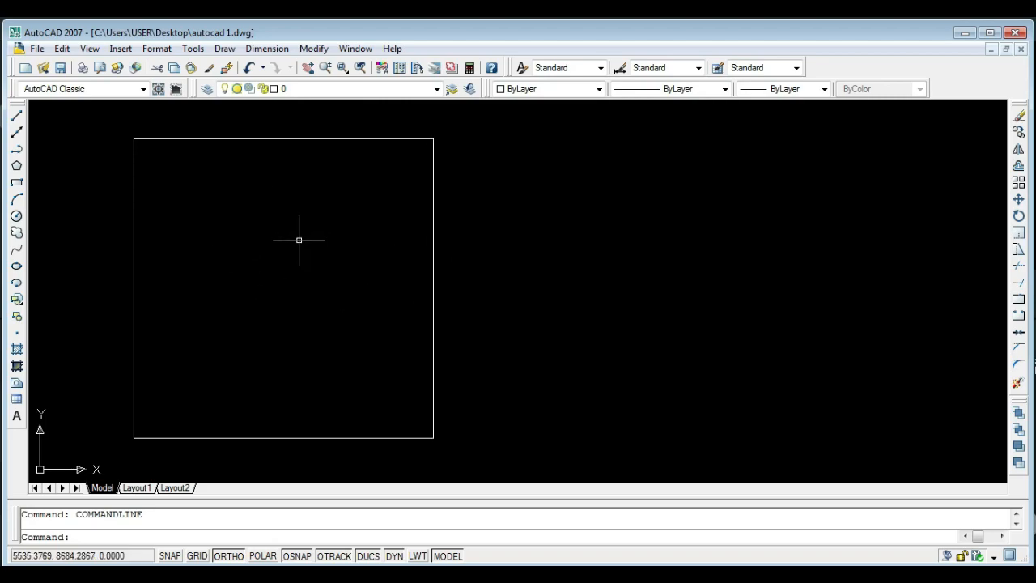
{"action": "middle_click_drag", "start_coordinate": [298, 241], "coordinate": [299, 243]}
{"action": "mouse_move", "coordinate": [298, 243]}
{"action": "middle_mouse_down"}
{"action": "mouse_move", "coordinate": [562, 246]}
{"action": "mouse_move", "coordinate": [826, 217]}
{"action": "middle_mouse_up"}
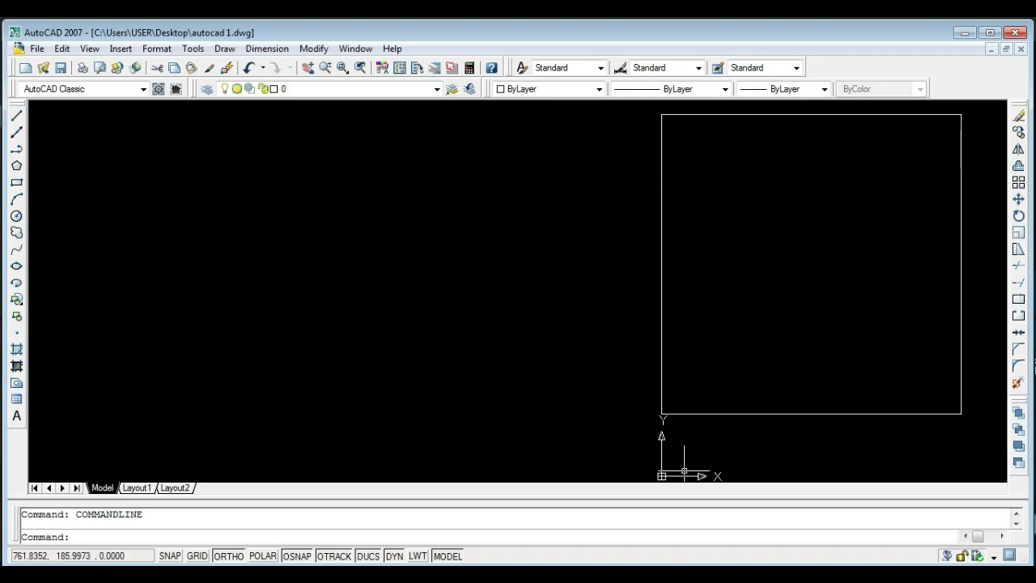
- Draw a freehand rectangle, wider than it is tall, in the empty space to the right of the existing square
{"action": "middle_click_drag", "start_coordinate": [738, 273], "coordinate": [132, 271]}
{"action": "type", "text": "re"}
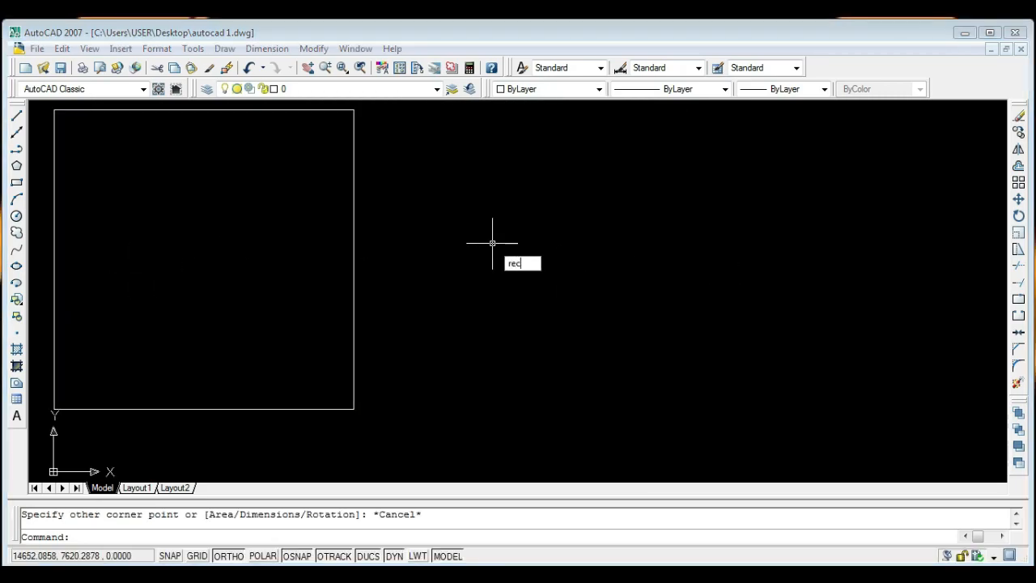
{"action": "type", "text": "c"}
{"action": "key", "text": "Return"}
{"action": "left_click", "coordinate": [421, 139]}
{"action": "left_click", "coordinate": [874, 399]}
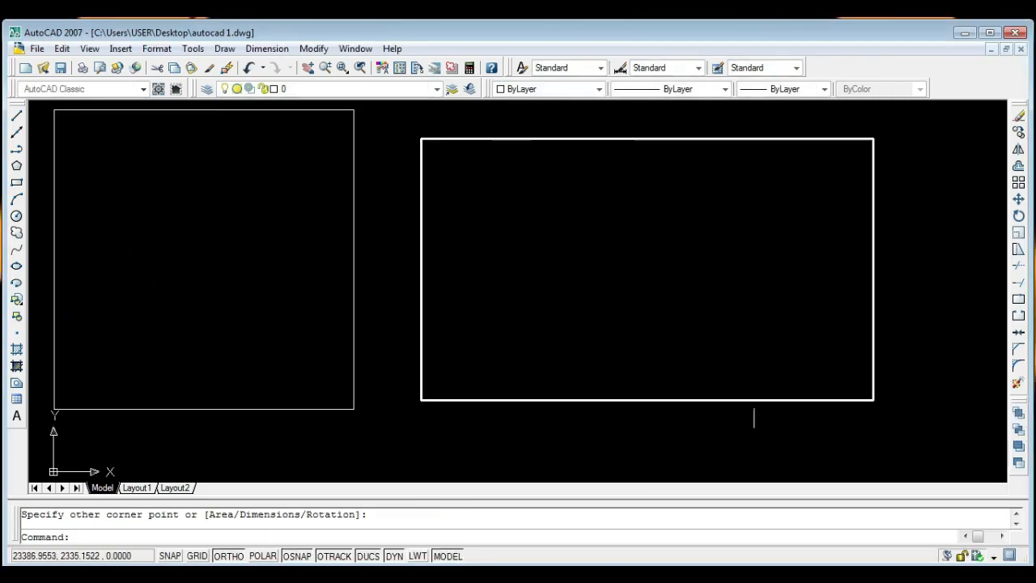
- Draw another freehand rectangle in the empty area to the left of the square
{"action": "scroll", "coordinate": [872, 400], "scroll_direction": "down", "scroll_amount": 3}
{"action": "type", "text": "rec"}
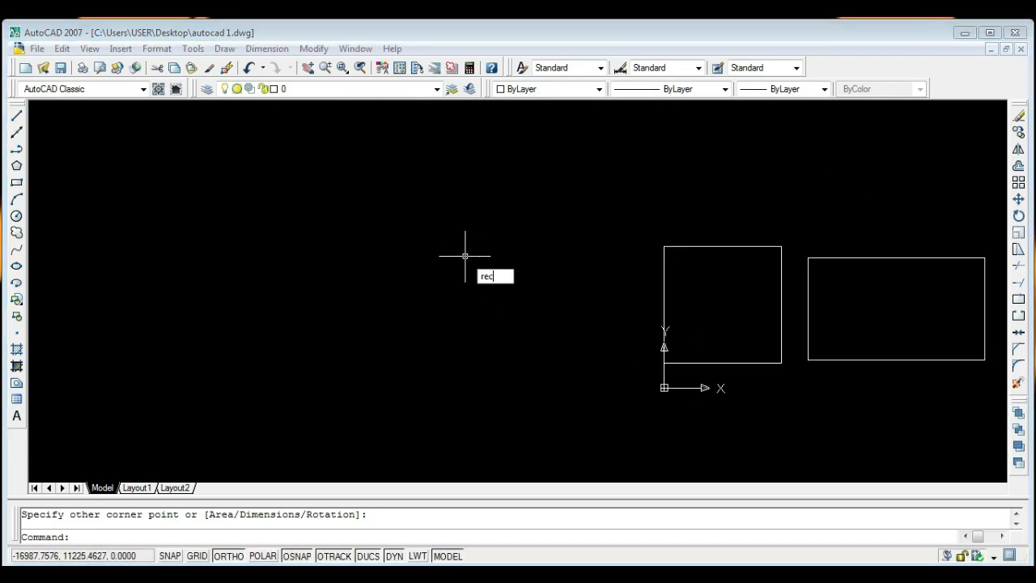
{"action": "key", "text": "Return"}
{"action": "left_click", "coordinate": [395, 241]}
{"action": "left_click", "coordinate": [574, 366]}
{"action": "key", "text": "Escape"}
- Examine the square and its two neighbouring rectangles, both up close and all together
{"action": "scroll", "coordinate": [837, 340], "scroll_direction": "up", "scroll_amount": 5}
{"action": "scroll", "coordinate": [637, 280], "scroll_direction": "up", "scroll_amount": 2}
{"action": "middle_click_drag", "start_coordinate": [581, 340], "coordinate": [539, 335]}
{"action": "scroll", "coordinate": [538, 336], "scroll_direction": "down", "scroll_amount": 2}
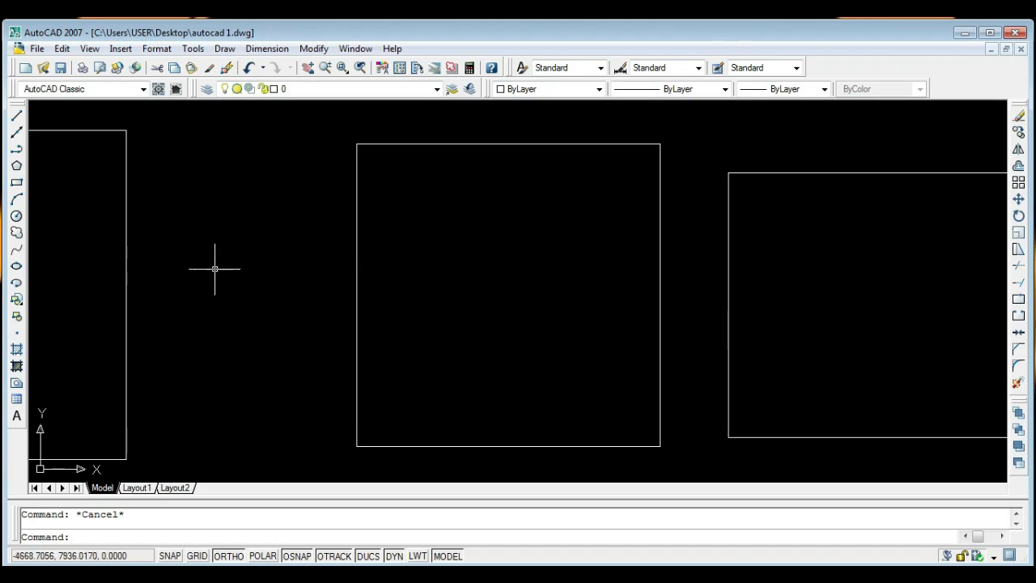
{"action": "scroll", "coordinate": [469, 264], "scroll_direction": "down", "scroll_amount": 4}
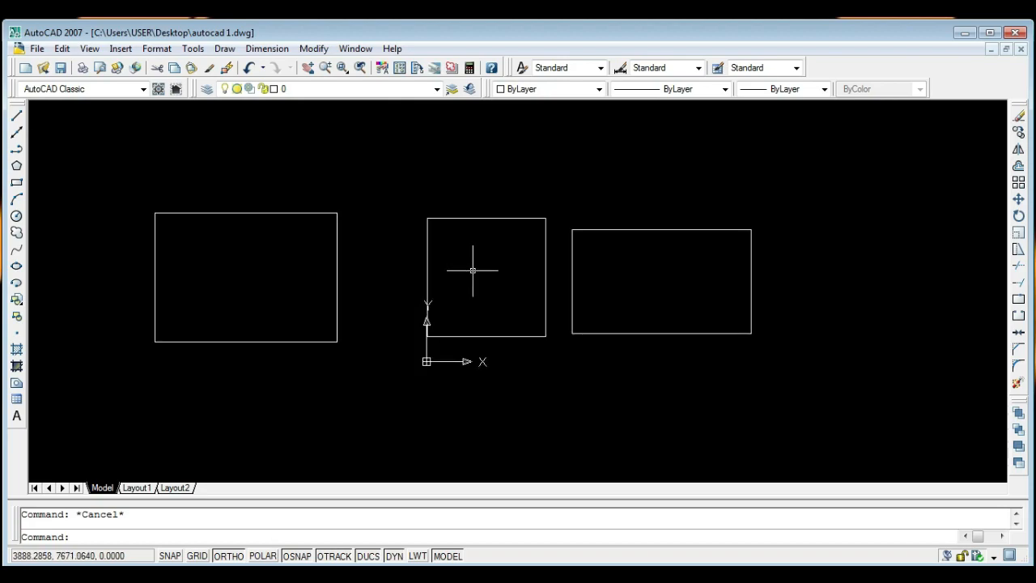
{"action": "scroll", "coordinate": [473, 271], "scroll_direction": "up", "scroll_amount": 4}
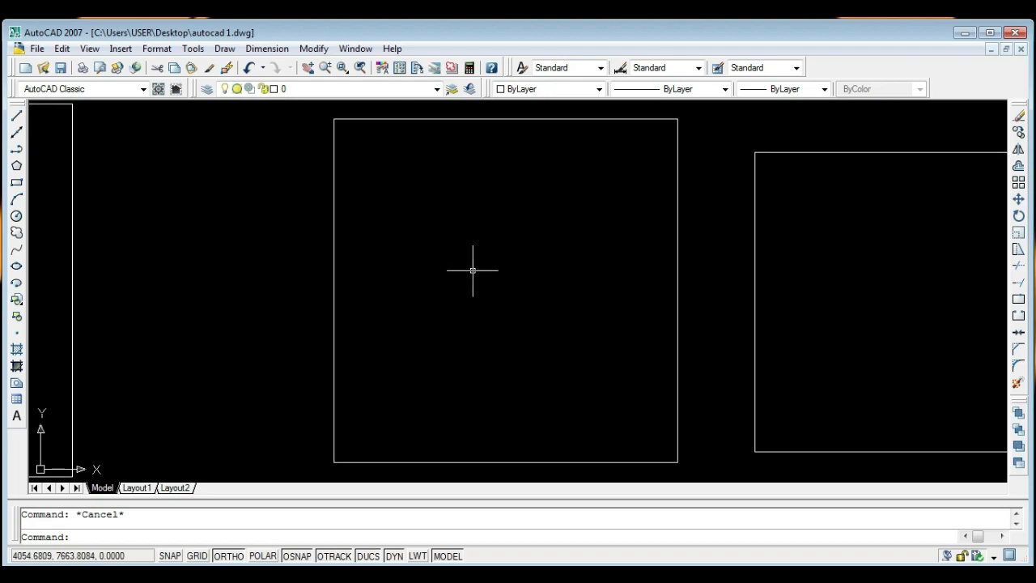
{"action": "scroll", "coordinate": [472, 270], "scroll_direction": "down", "scroll_amount": 5}
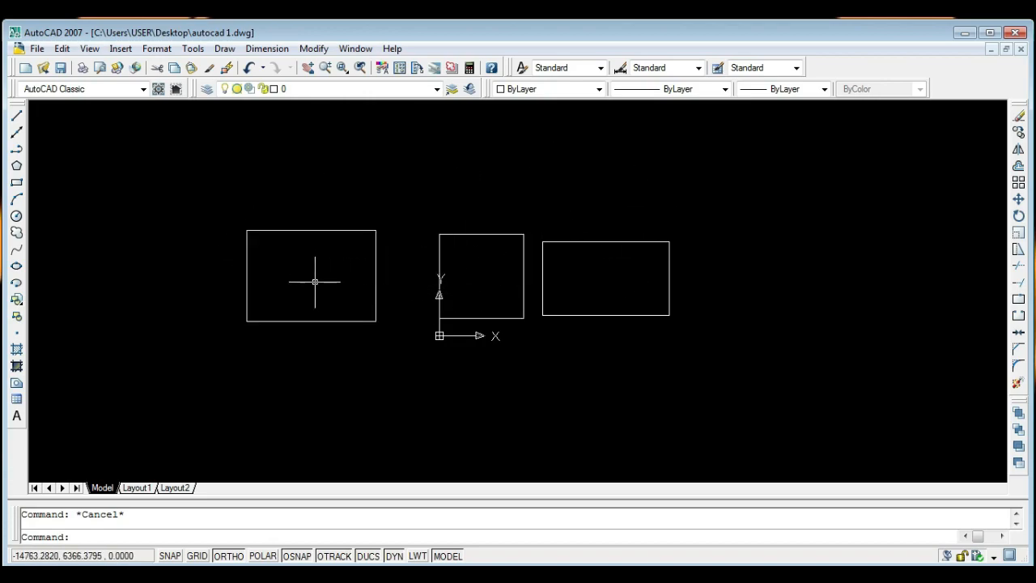
{"action": "scroll", "coordinate": [315, 282], "scroll_direction": "up", "scroll_amount": 5}
{"action": "scroll", "coordinate": [315, 282], "scroll_direction": "down", "scroll_amount": 5}
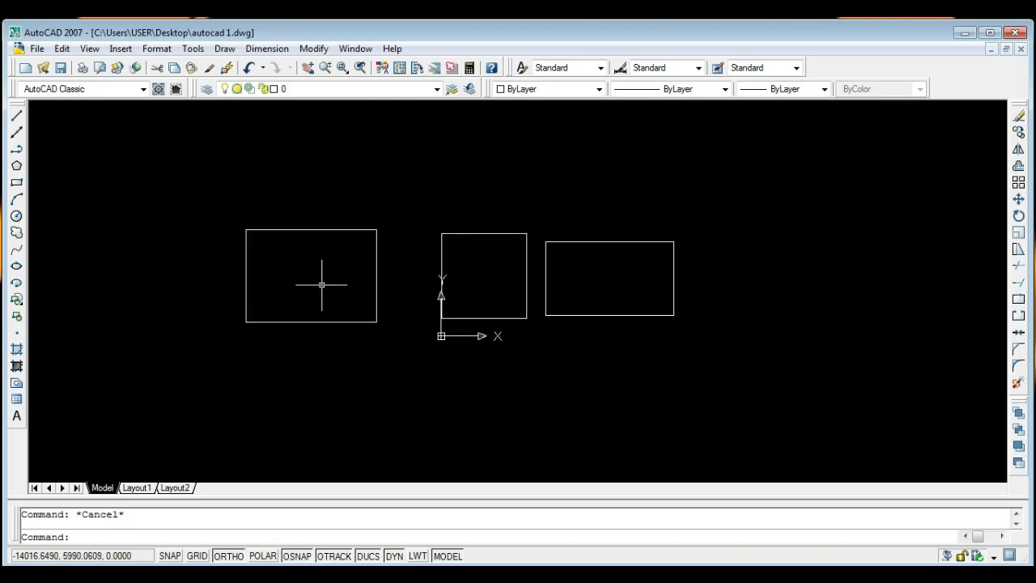
{"action": "scroll", "coordinate": [251, 279], "scroll_direction": "up", "scroll_amount": 4}
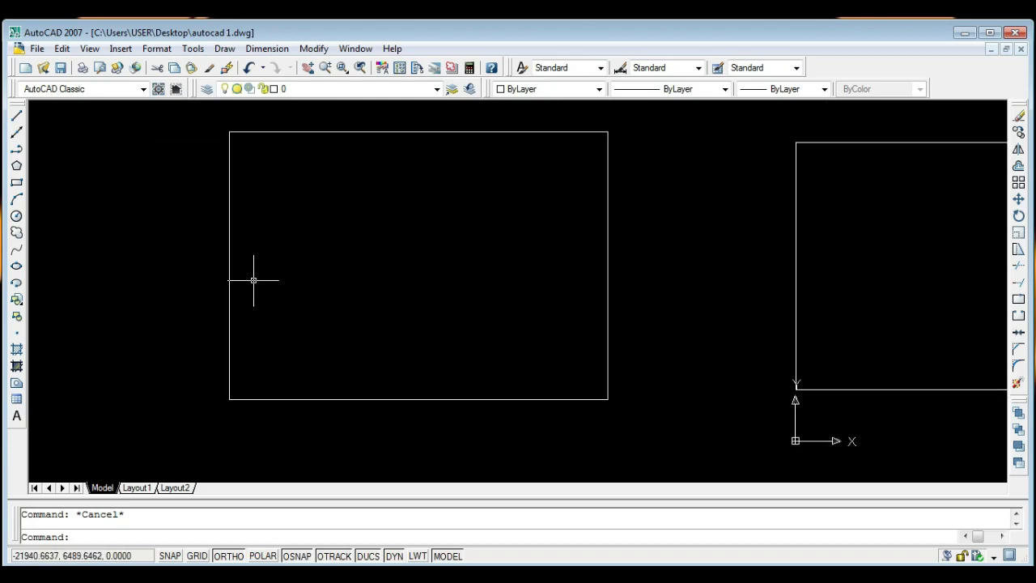
{"action": "scroll", "coordinate": [268, 284], "scroll_direction": "down", "scroll_amount": 4}
{"action": "scroll", "coordinate": [522, 277], "scroll_direction": "up", "scroll_amount": 3}
{"action": "scroll", "coordinate": [522, 277], "scroll_direction": "up", "scroll_amount": 1}
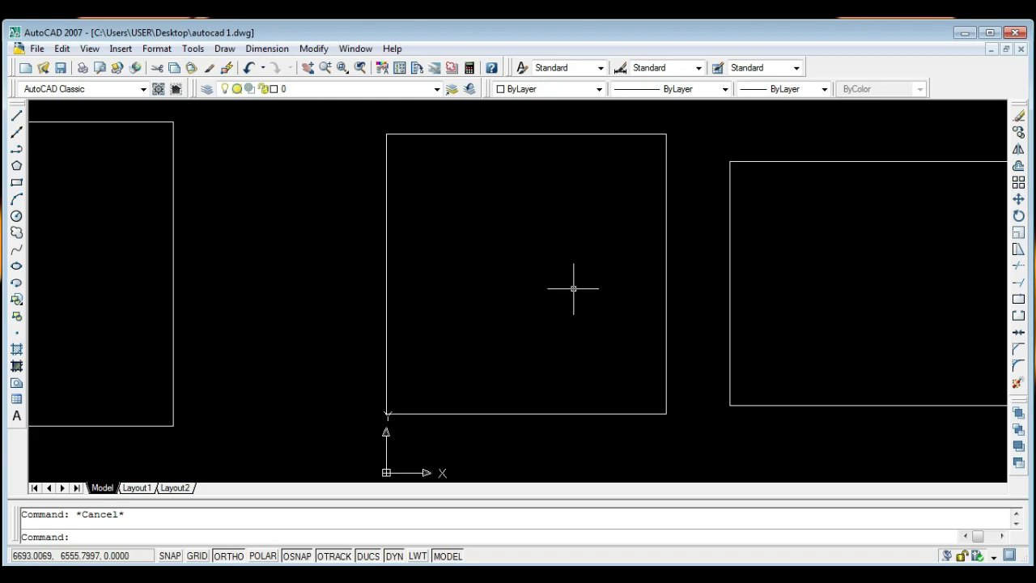
{"action": "mouse_move", "coordinate": [571, 289]}
{"action": "middle_mouse_down"}
{"action": "mouse_move", "coordinate": [870, 273]}
{"action": "mouse_move", "coordinate": [273, 319]}
{"action": "mouse_move", "coordinate": [744, 305]}
{"action": "mouse_move", "coordinate": [331, 305]}
{"action": "mouse_move", "coordinate": [802, 268]}
{"action": "mouse_move", "coordinate": [536, 294]}
{"action": "mouse_move", "coordinate": [359, 300]}
{"action": "mouse_move", "coordinate": [815, 259]}
{"action": "mouse_move", "coordinate": [865, 287]}
{"action": "mouse_move", "coordinate": [624, 295]}
{"action": "mouse_move", "coordinate": [560, 285]}
{"action": "middle_mouse_up"}
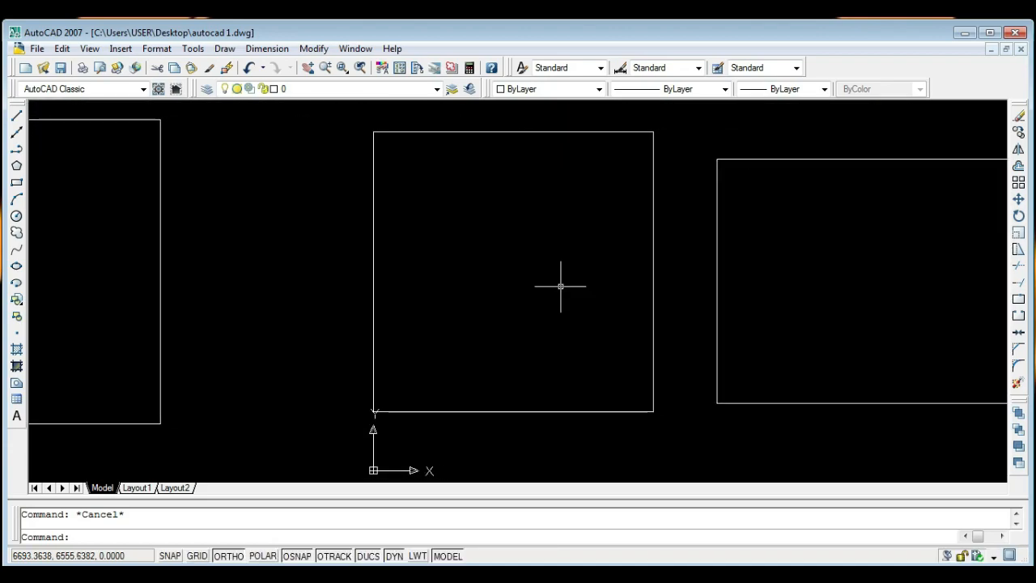
{"action": "scroll", "coordinate": [430, 445], "scroll_direction": "up", "scroll_amount": 1}
{"action": "scroll", "coordinate": [421, 418], "scroll_direction": "down", "scroll_amount": 1}
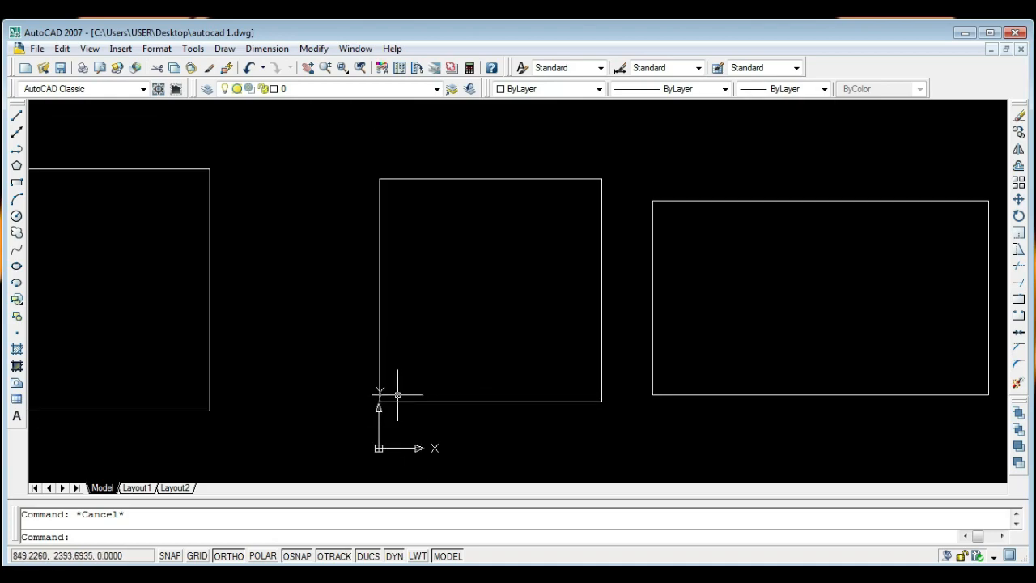
- Delete the two freehand rectangles on either side of the square
{"action": "scroll", "coordinate": [439, 370], "scroll_direction": "up", "scroll_amount": 2}
{"action": "middle_click_drag", "start_coordinate": [478, 320], "coordinate": [485, 395]}
{"action": "scroll", "coordinate": [479, 381], "scroll_direction": "down", "scroll_amount": 3}
{"action": "left_click", "coordinate": [369, 389]}
{"action": "left_click", "coordinate": [327, 362]}
{"action": "key", "text": "Delete"}
{"action": "left_click", "coordinate": [786, 419]}
{"action": "left_click", "coordinate": [724, 347]}
{"action": "key", "text": "Delete"}
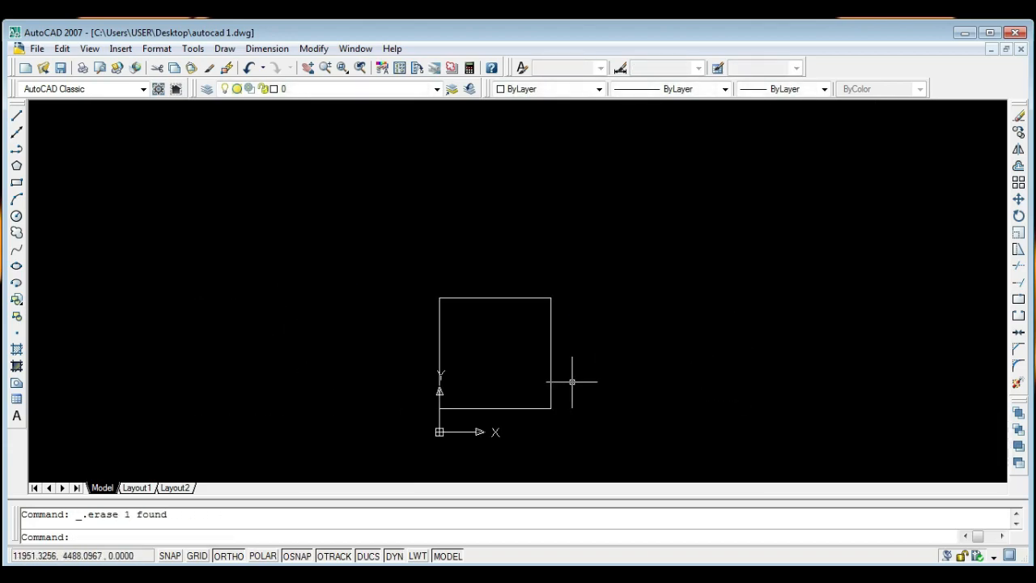
{"action": "scroll", "coordinate": [550, 360], "scroll_direction": "up", "scroll_amount": 2}
{"action": "mouse_move", "coordinate": [545, 354]}
{"action": "middle_mouse_down"}
{"action": "mouse_move", "coordinate": [434, 257]}
{"action": "mouse_move", "coordinate": [409, 292]}
{"action": "middle_mouse_up"}
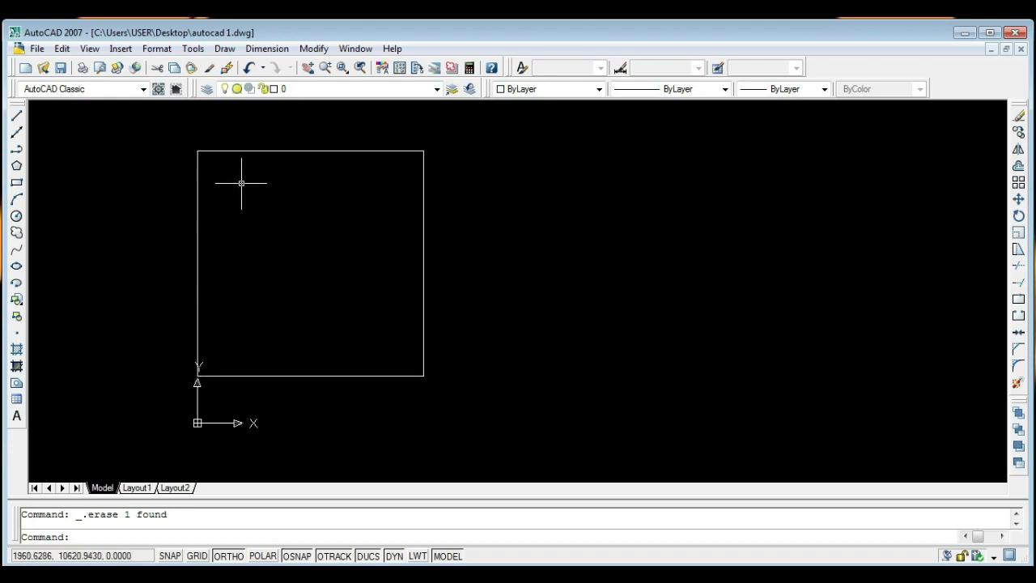
{"action": "left_click", "coordinate": [225, 49]}
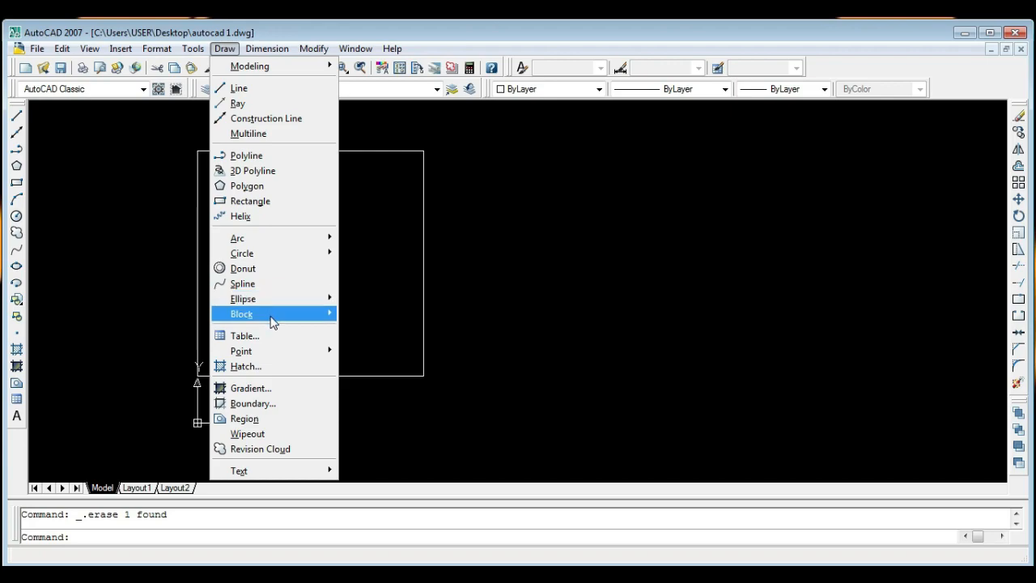
{"action": "left_click", "coordinate": [263, 204]}
{"action": "key", "text": "Escape"}
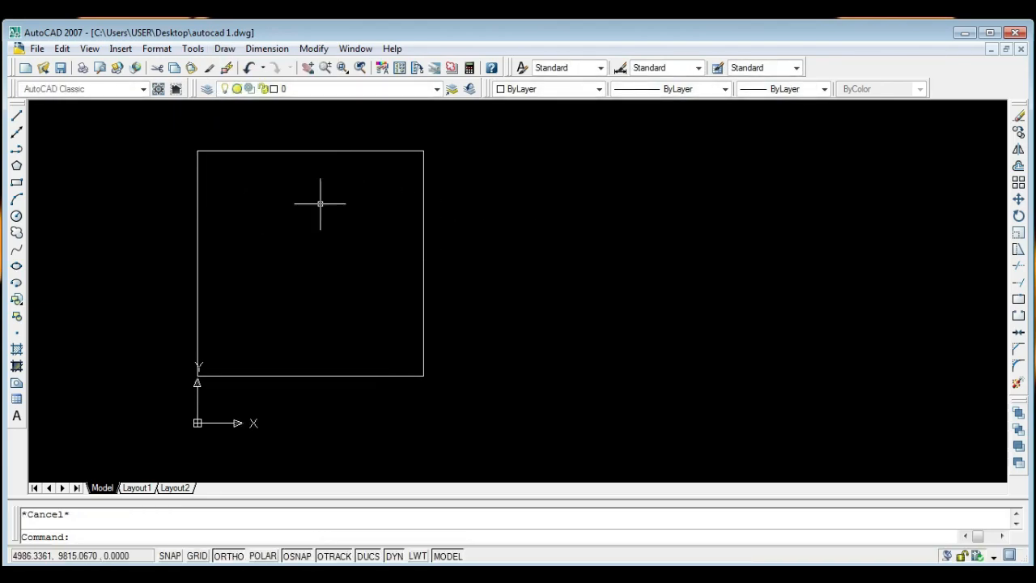
{"action": "left_click", "coordinate": [16, 183]}
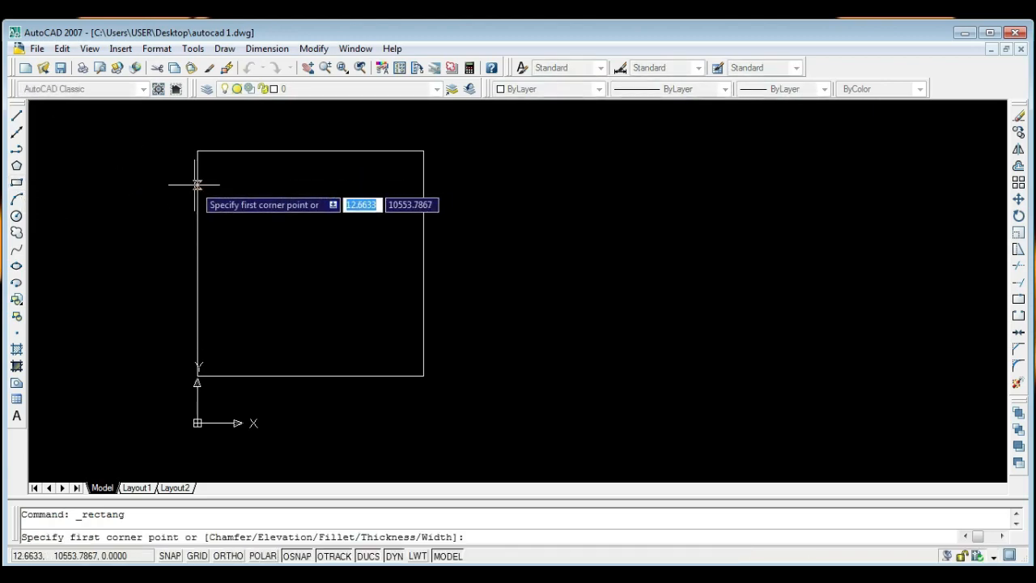
{"action": "key", "text": "Escape"}
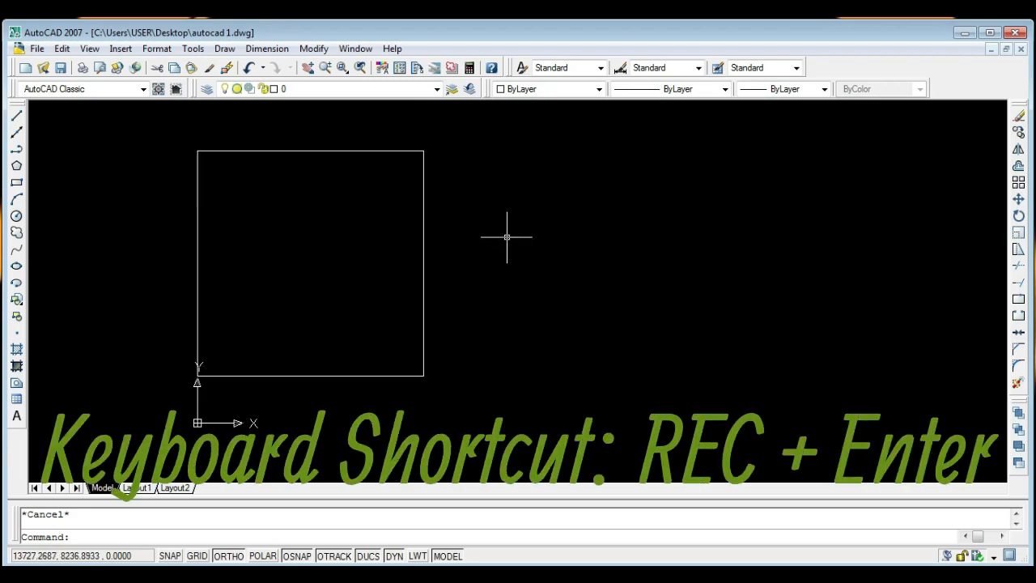
- Draw a 10000 by 10000 rectangle to the right of the existing square, with its base aligned to the square's bottom edge
{"action": "type", "text": "rec"}
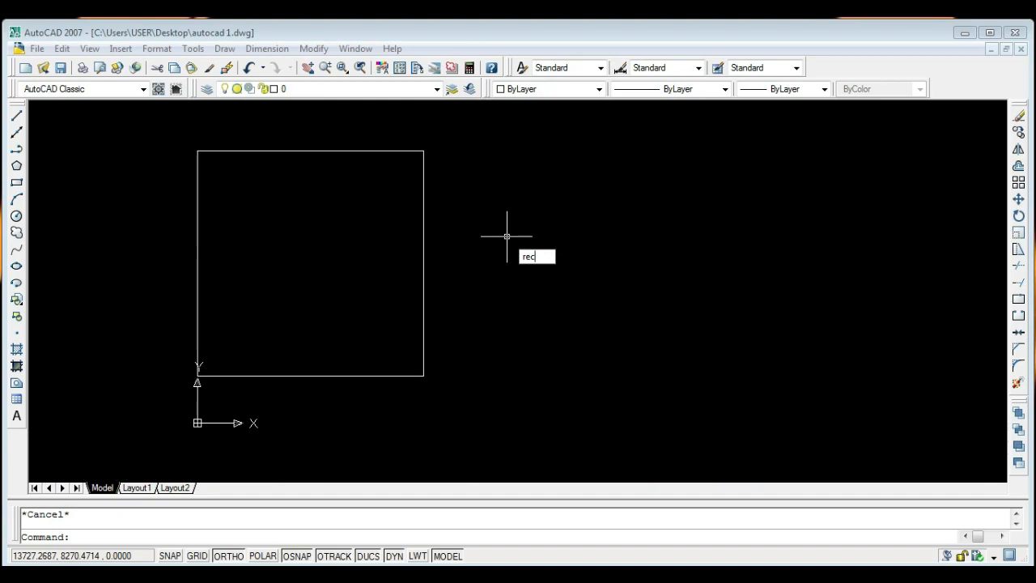
{"action": "key", "text": "Return"}
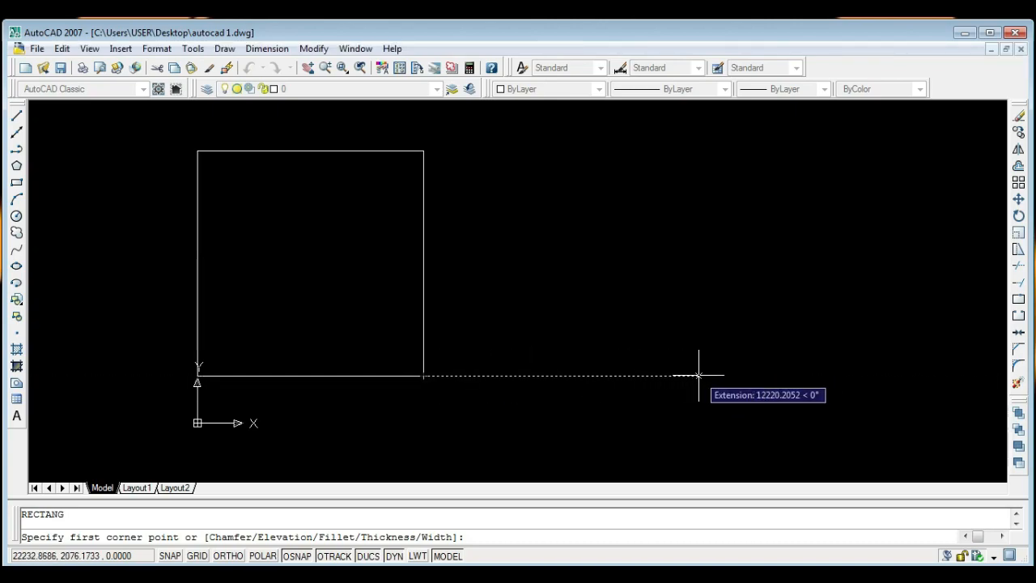
{"action": "left_click", "coordinate": [544, 376]}
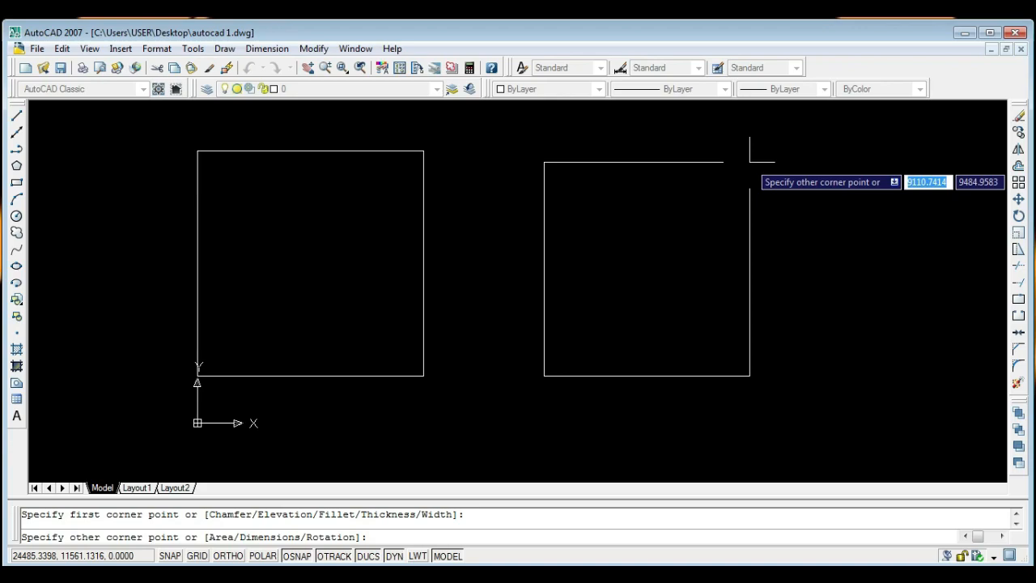
{"action": "type", "text": "10000"}
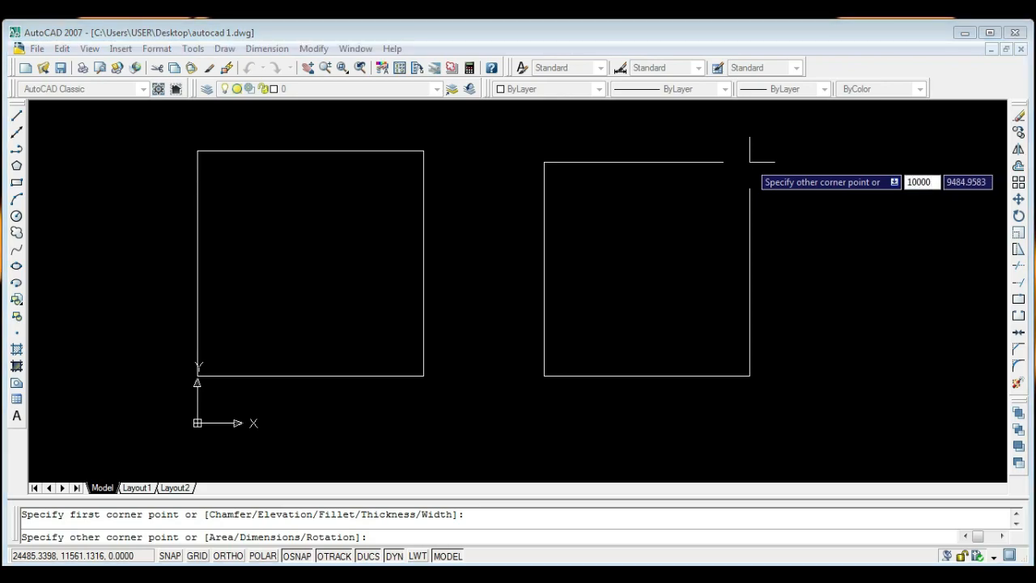
{"action": "key", "text": "Tab"}
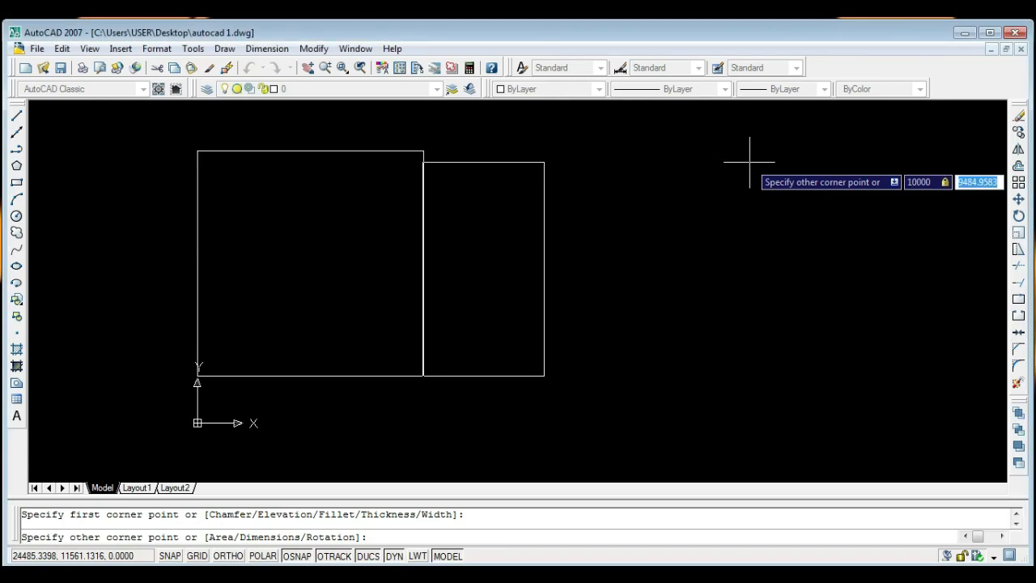
{"action": "type", "text": "10000"}
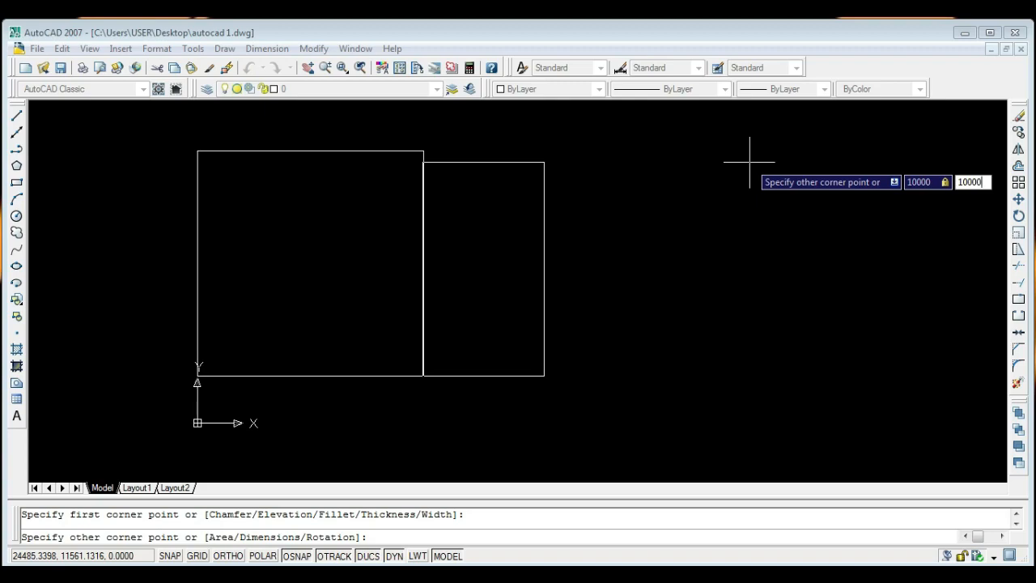
{"action": "key", "text": "Return"}
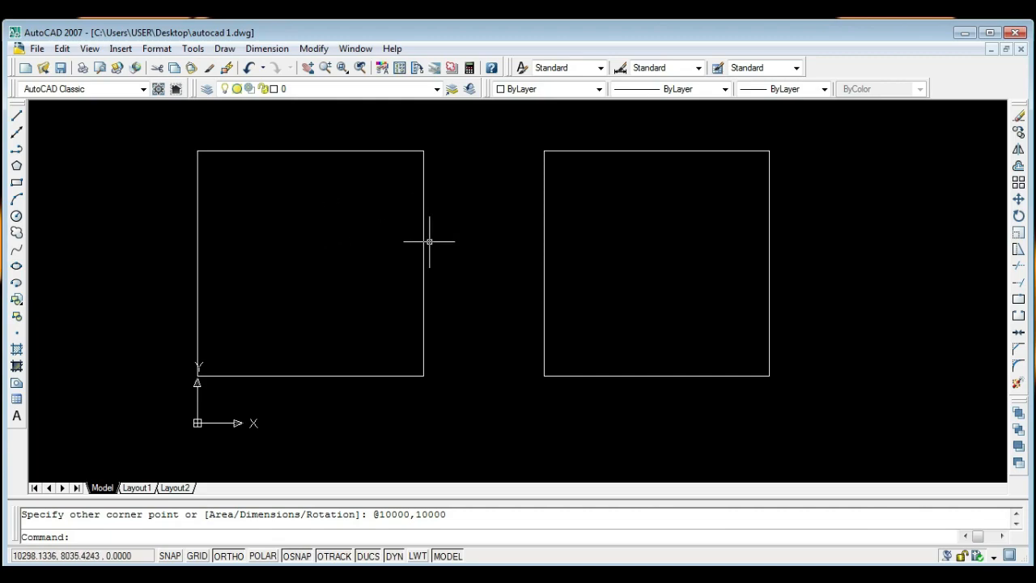
- Select the left square's top and bottom edges and the new rectangle to compare separate lines with a single object
{"action": "left_click", "coordinate": [356, 152]}
{"action": "left_click", "coordinate": [249, 375]}
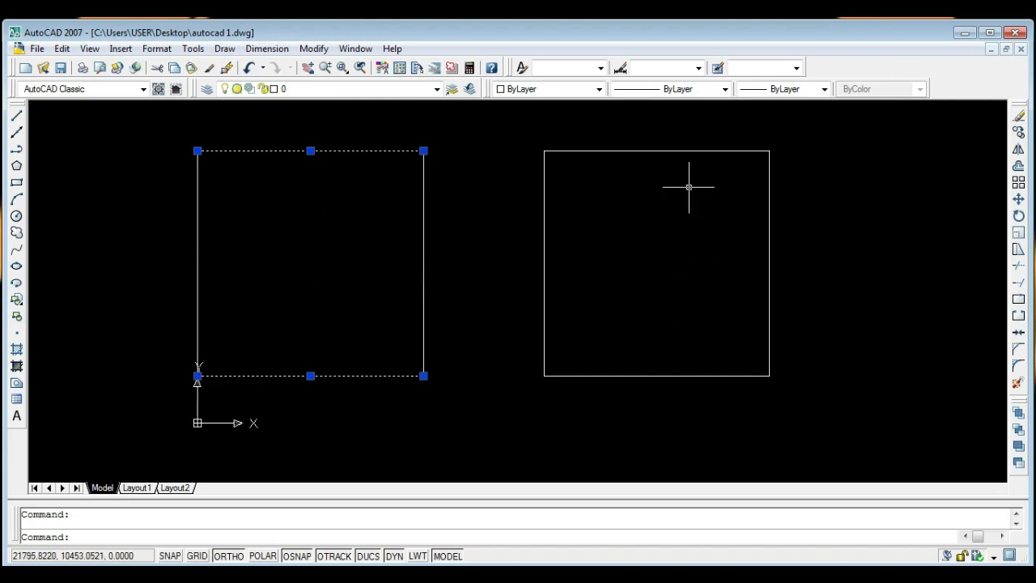
{"action": "left_click", "coordinate": [668, 151]}
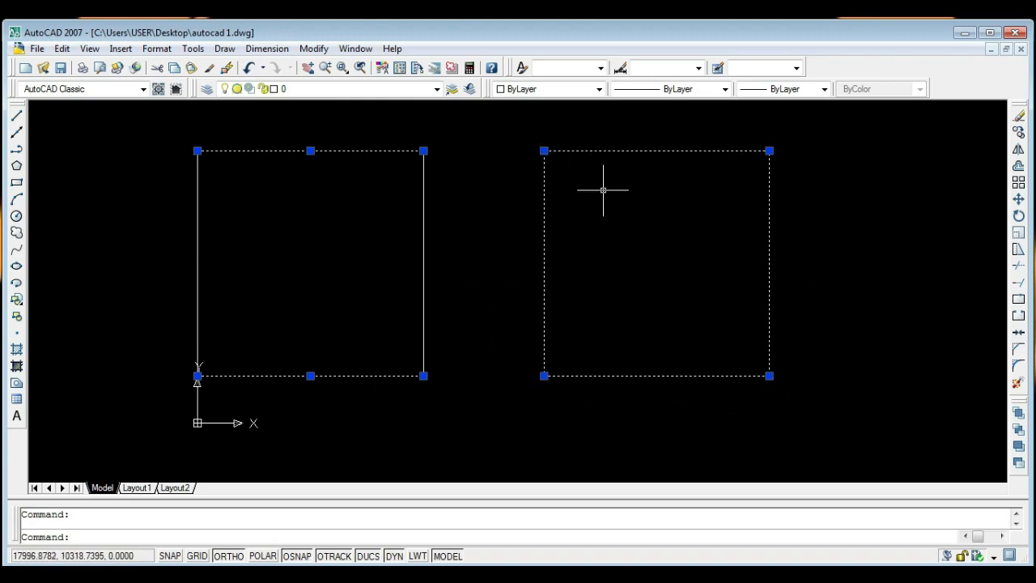
{"action": "key", "text": "Escape"}
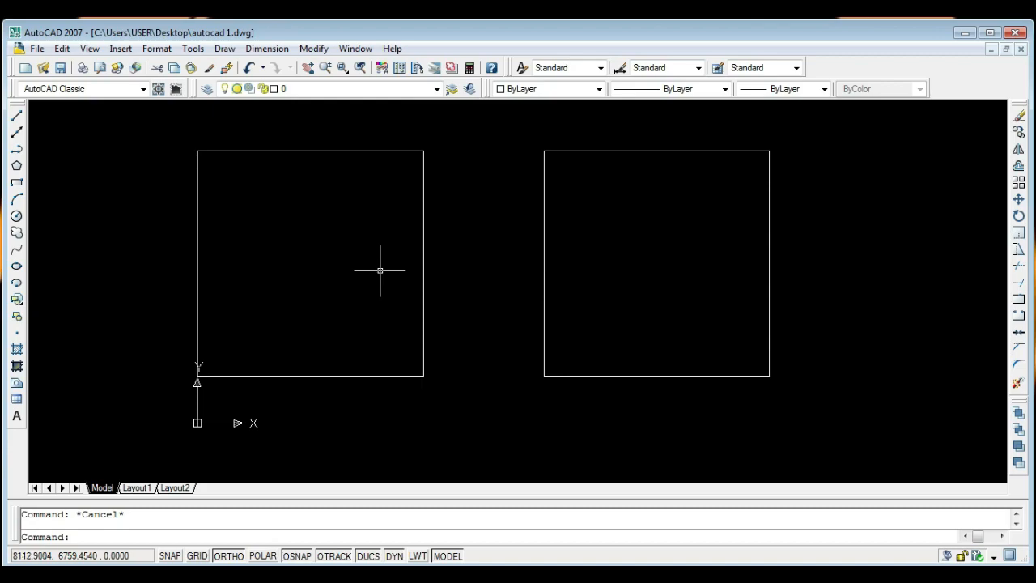
- Delete only the right edge of the left square and undo that deletion
{"action": "left_click", "coordinate": [427, 259]}
{"action": "left_click", "coordinate": [413, 271]}
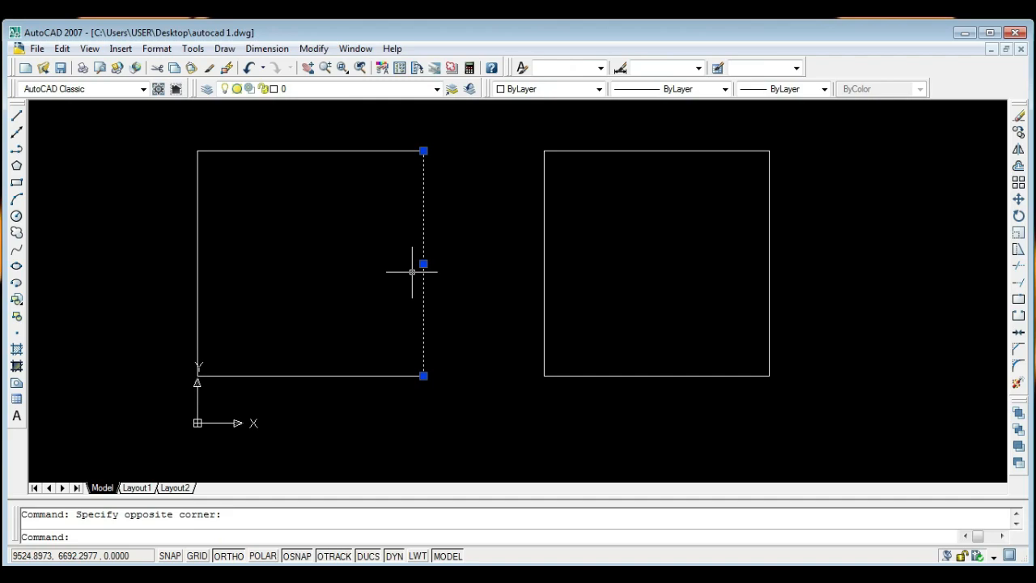
{"action": "key", "text": "Delete"}
{"action": "key", "text": "ctrl+z"}
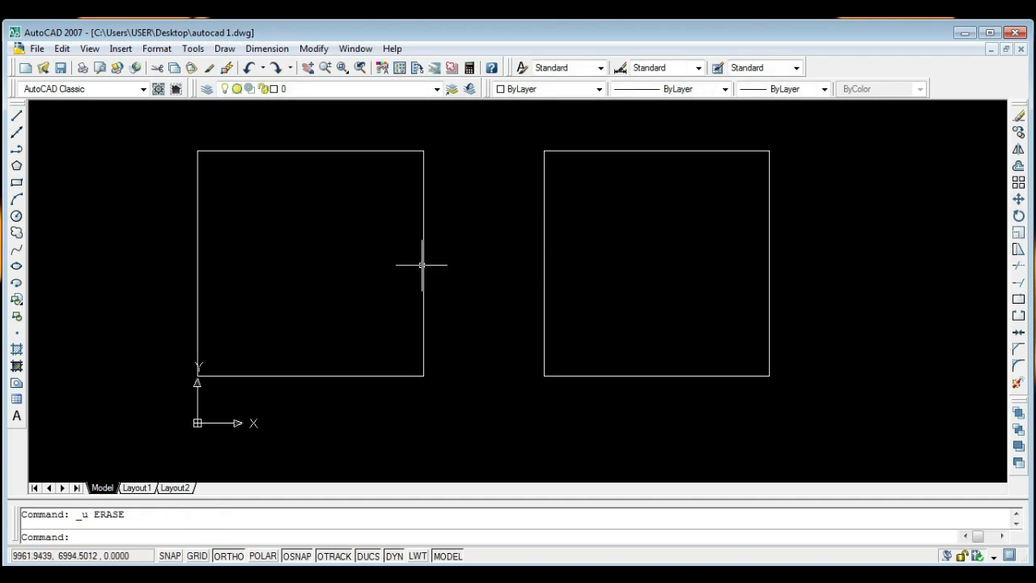
- Redo the deletion of the left square's right edge and undo it again
{"action": "key", "text": "ctrl+y"}
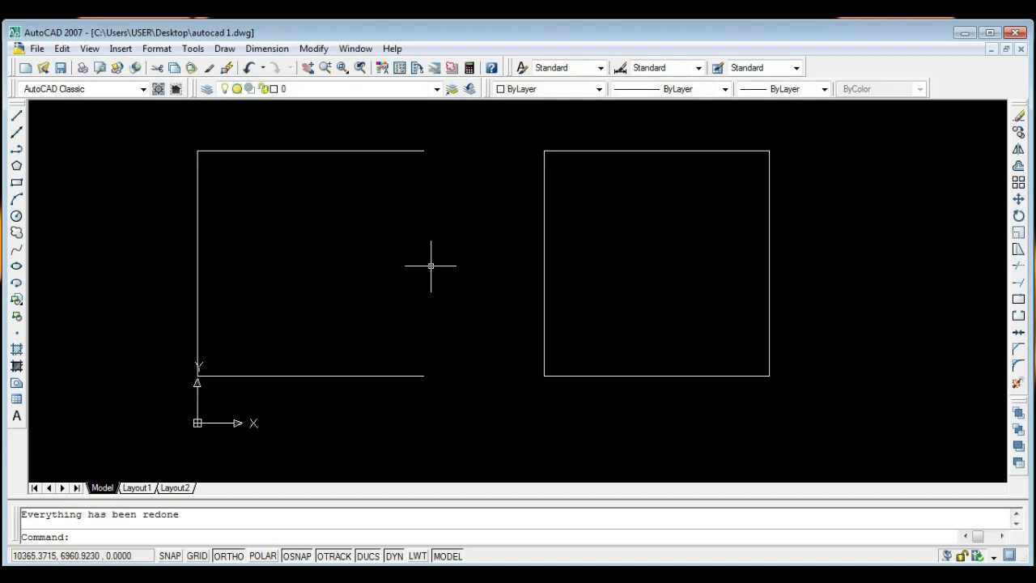
{"action": "key", "text": "ctrl+z"}
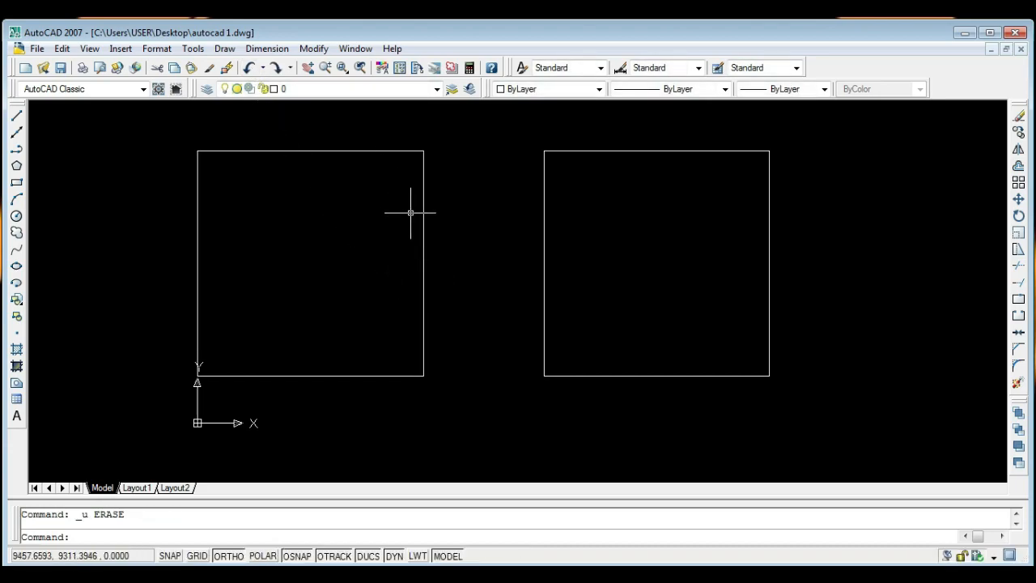
- Explode the right rectangle into separate lines
{"action": "left_click", "coordinate": [543, 268]}
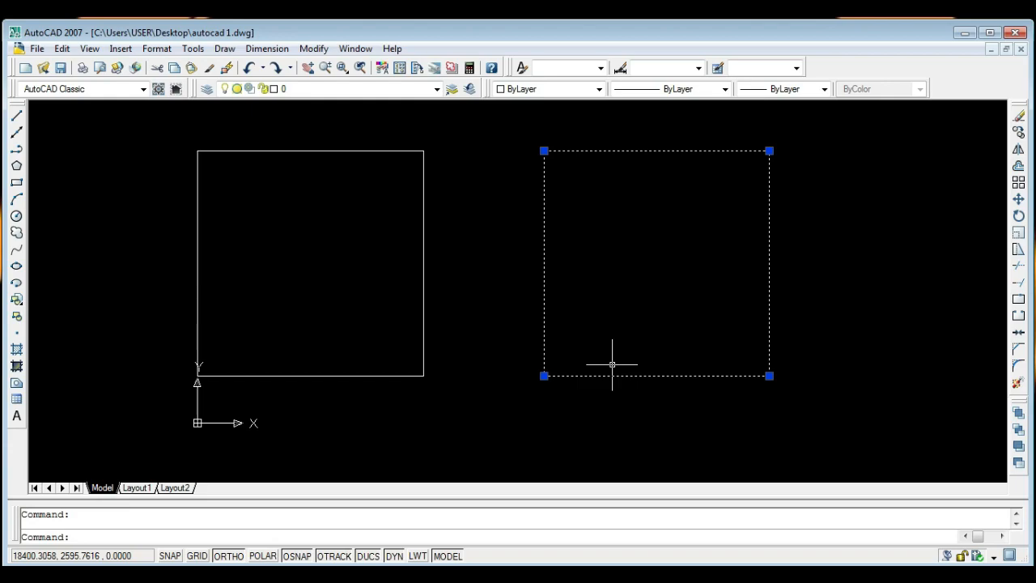
{"action": "type", "text": "x"}
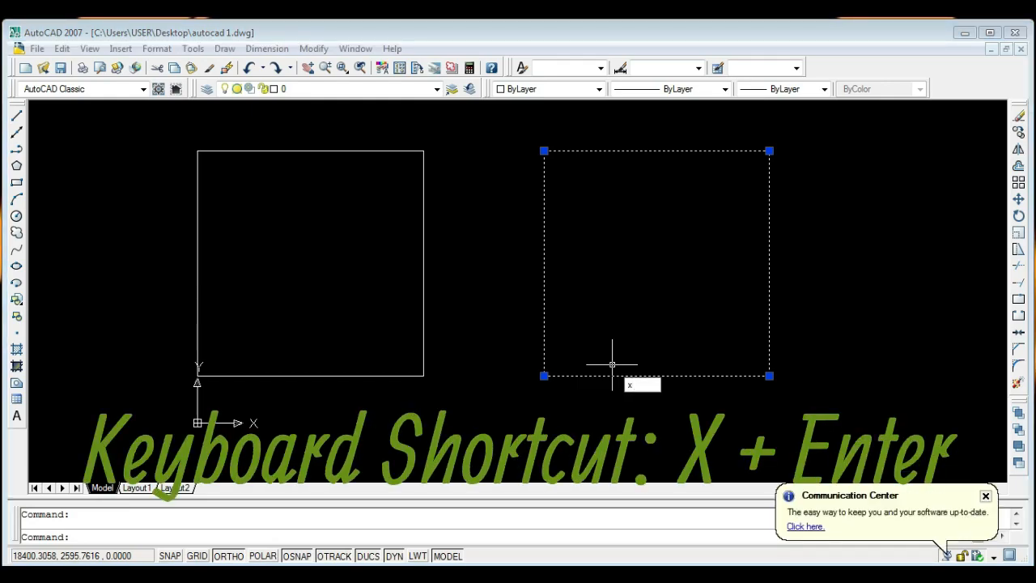
{"action": "key", "text": "Return"}
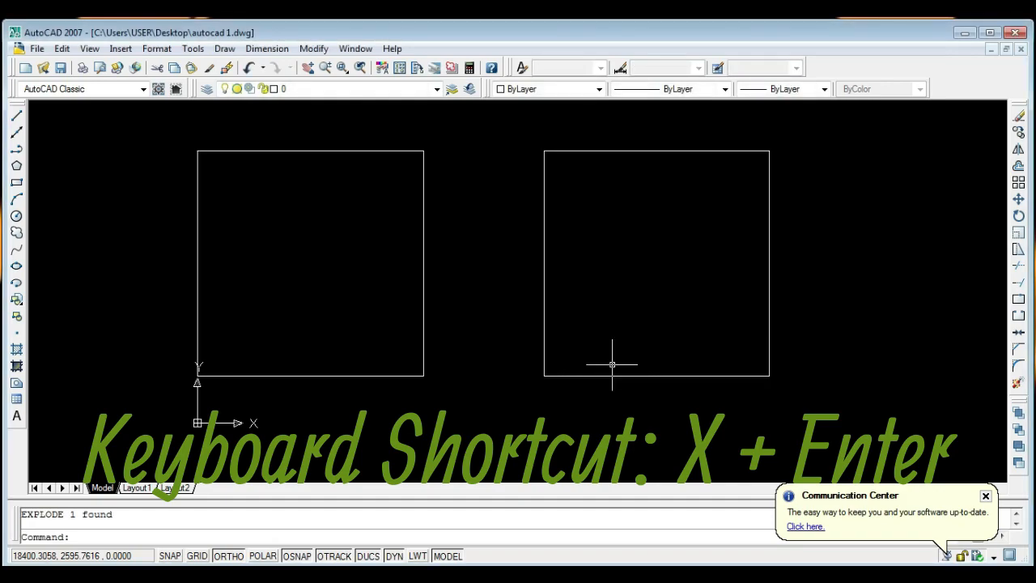
- Select individual edges of the exploded square, and the top and right edges of both squares, to compare them as separate lines
{"action": "left_click", "coordinate": [544, 283]}
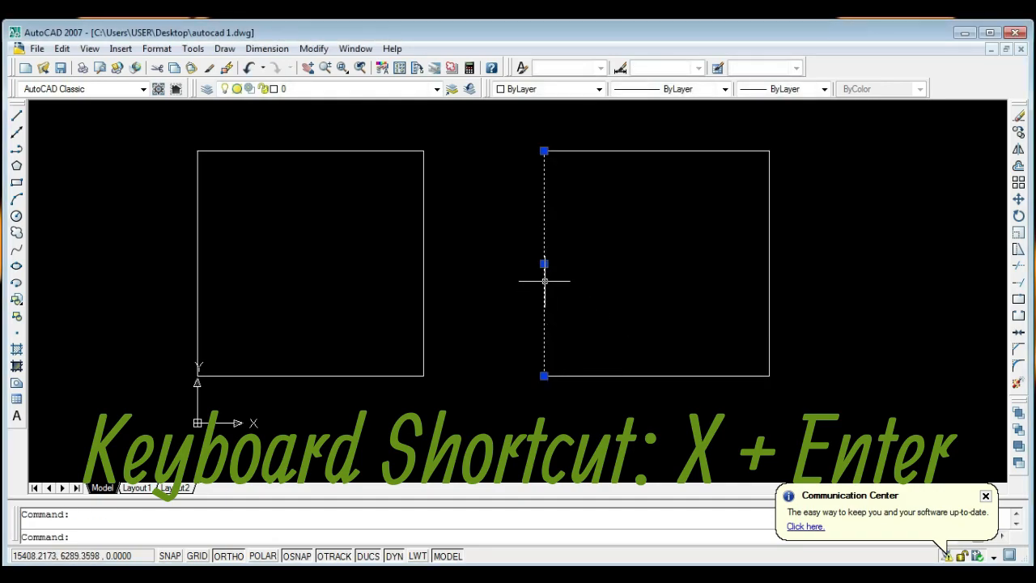
{"action": "left_click", "coordinate": [768, 329]}
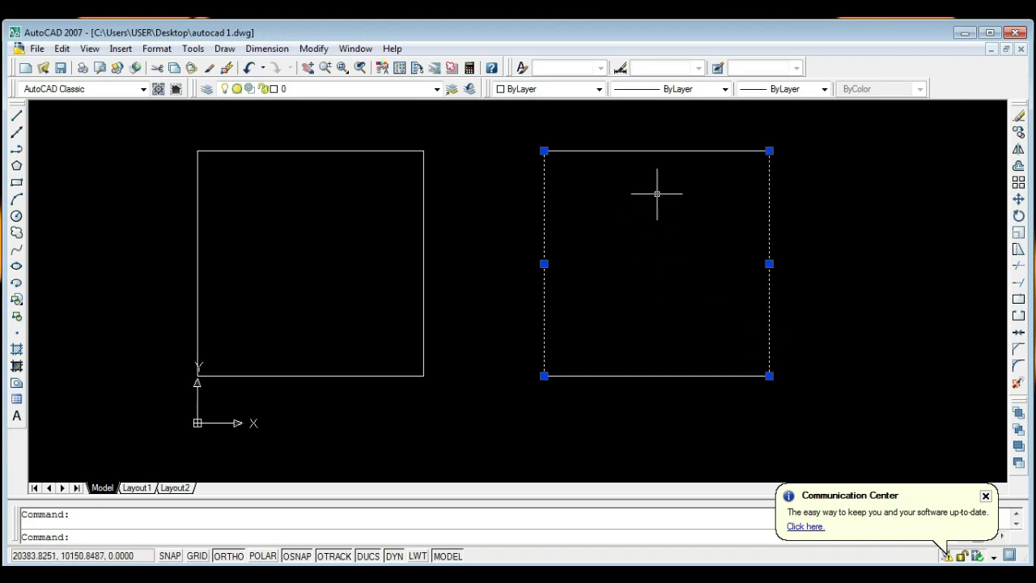
{"action": "key", "text": "Escape"}
{"action": "left_click", "coordinate": [464, 138]}
{"action": "left_click", "coordinate": [255, 324]}
{"action": "left_click", "coordinate": [807, 129]}
{"action": "left_click", "coordinate": [746, 190]}
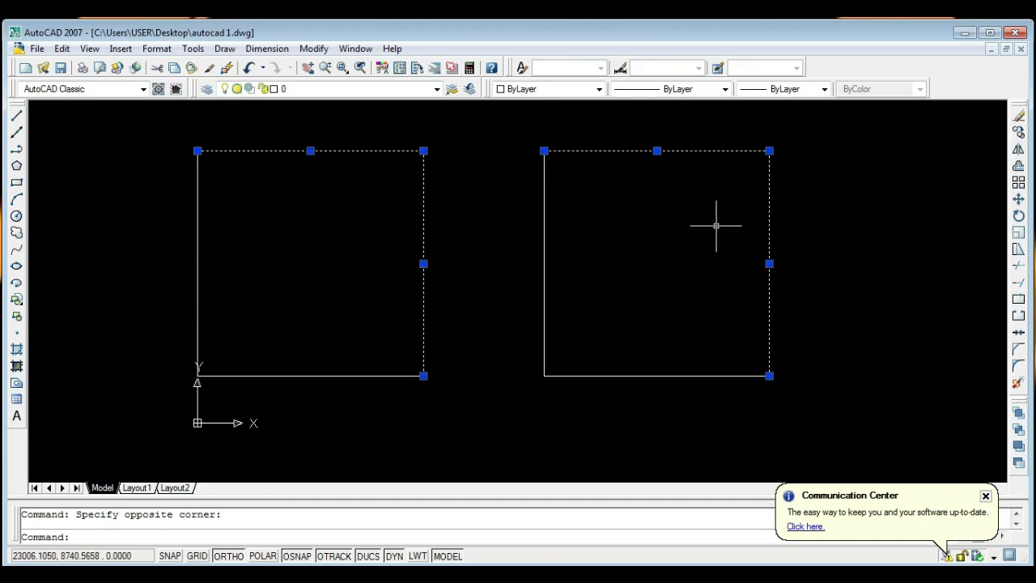
{"action": "key", "text": "Escape"}
- Draw a third rectangle of 10000 by 10000 to the right of the two squares
{"action": "type", "text": "rec"}
{"action": "key", "text": "Return"}
{"action": "left_click", "coordinate": [850, 357]}
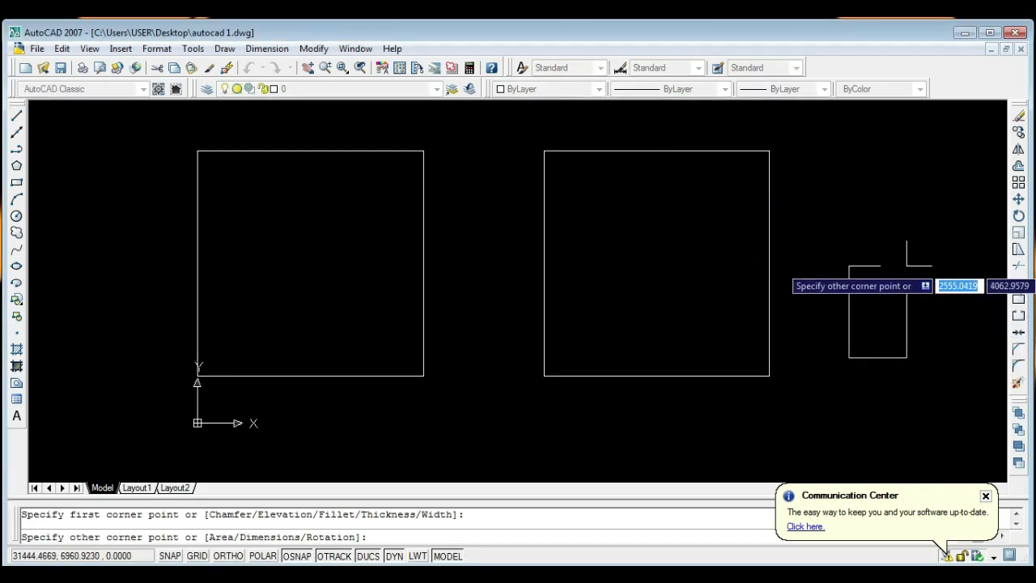
{"action": "type", "text": "10000"}
{"action": "key", "text": "Tab"}
{"action": "type", "text": "10000"}
{"action": "key", "text": "Return"}
{"action": "key", "text": "Escape"}
- Explode the third square into separate lines
{"action": "left_click", "coordinate": [884, 243]}
{"action": "left_click", "coordinate": [839, 254]}
{"action": "type", "text": "x"}
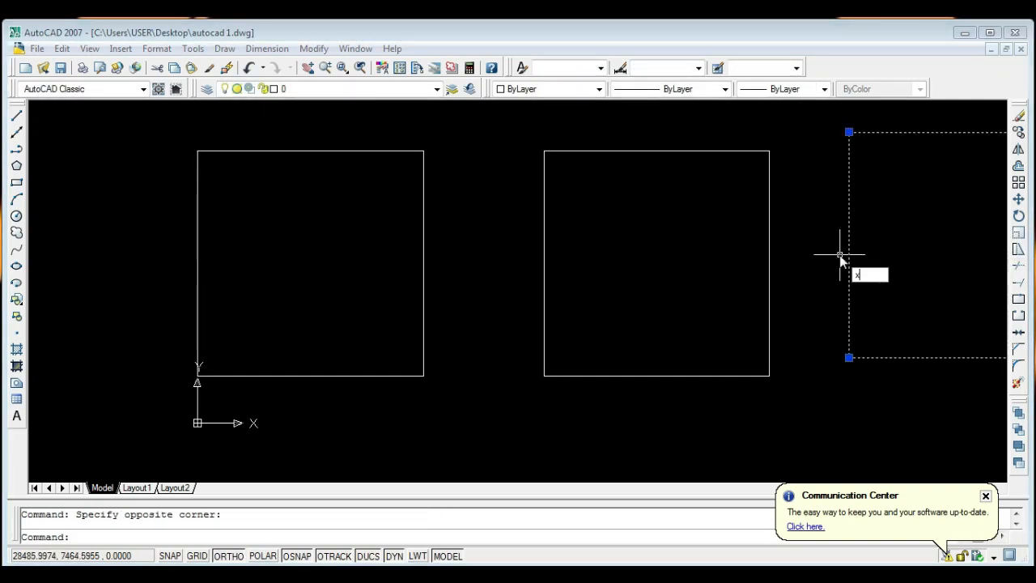
{"action": "key", "text": "Return"}
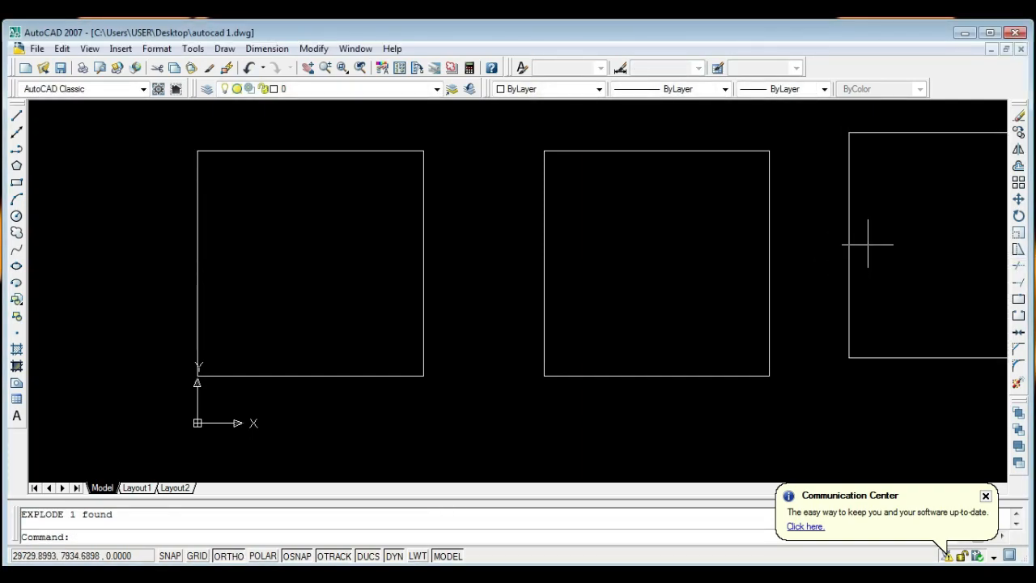
{"action": "scroll", "coordinate": [806, 258], "scroll_direction": "down", "scroll_amount": 1}
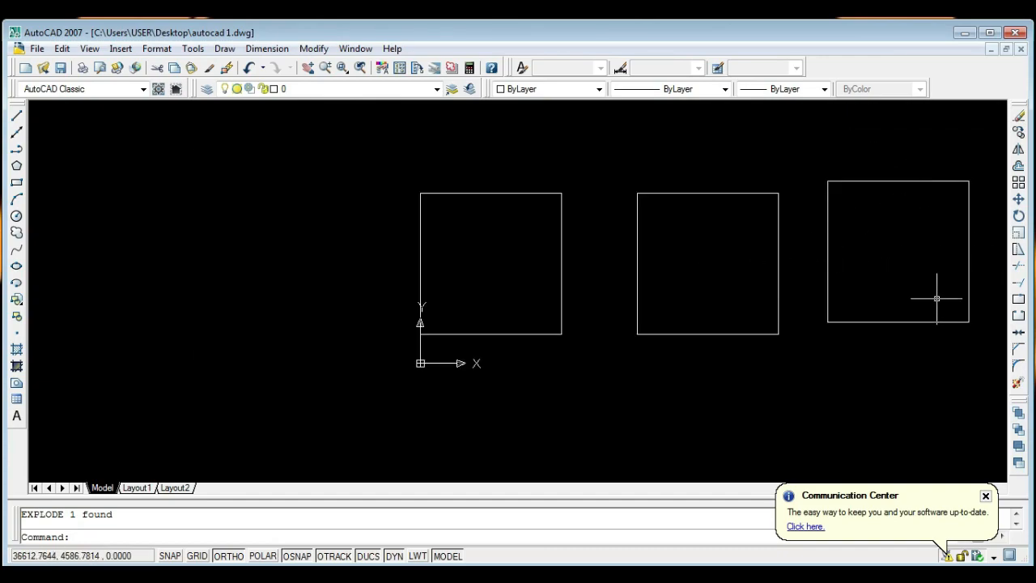
- Delete all the lines of the exploded third square
{"action": "left_click", "coordinate": [981, 344]}
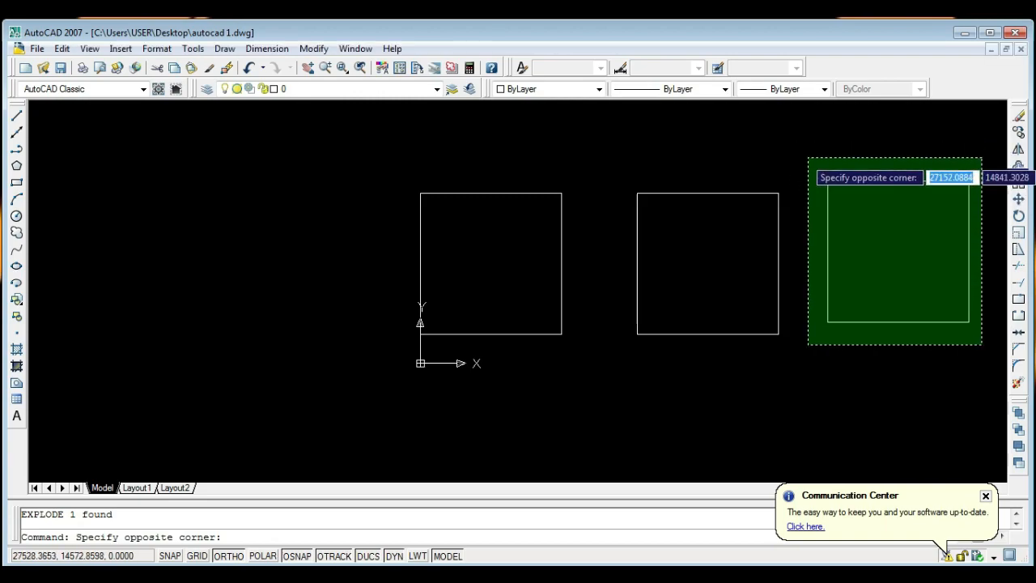
{"action": "left_click", "coordinate": [810, 159]}
{"action": "key", "text": "Delete"}
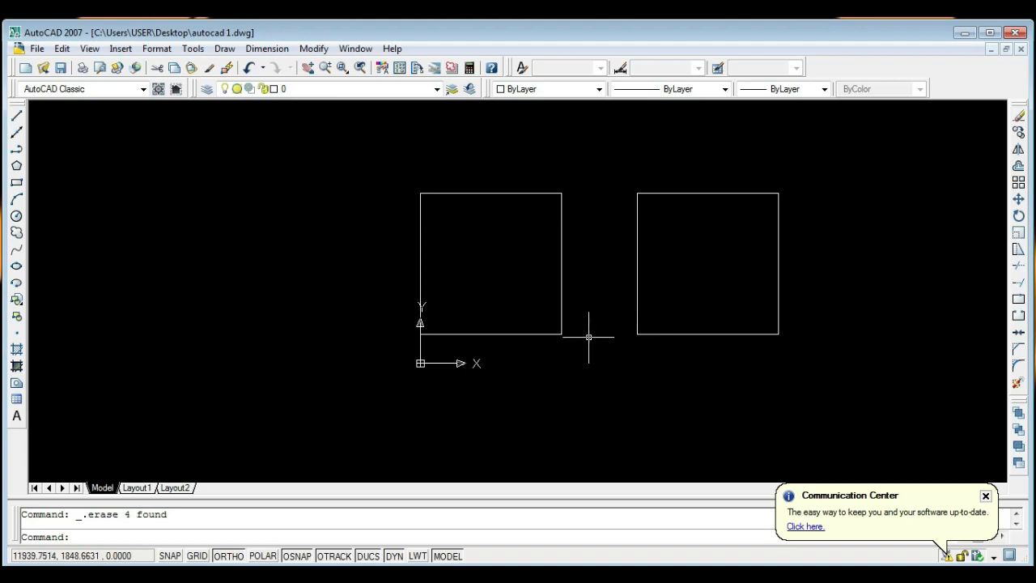
- Draw a rectangle left of the two squares, placing its opposite corner at -10000, -10000 relative to the first corner
{"action": "type", "text": "rec"}
{"action": "key", "text": "Return"}
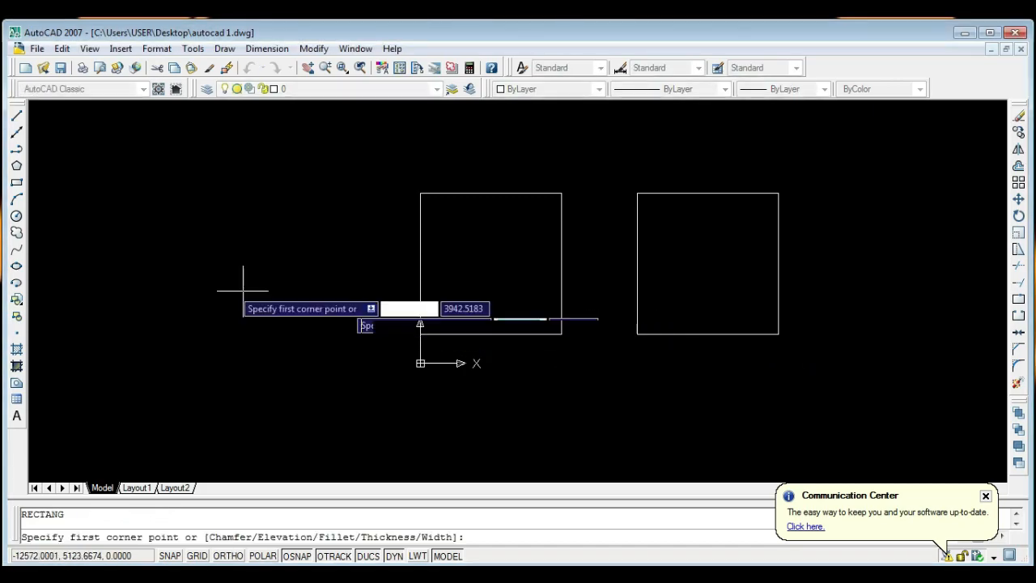
{"action": "left_click", "coordinate": [204, 276]}
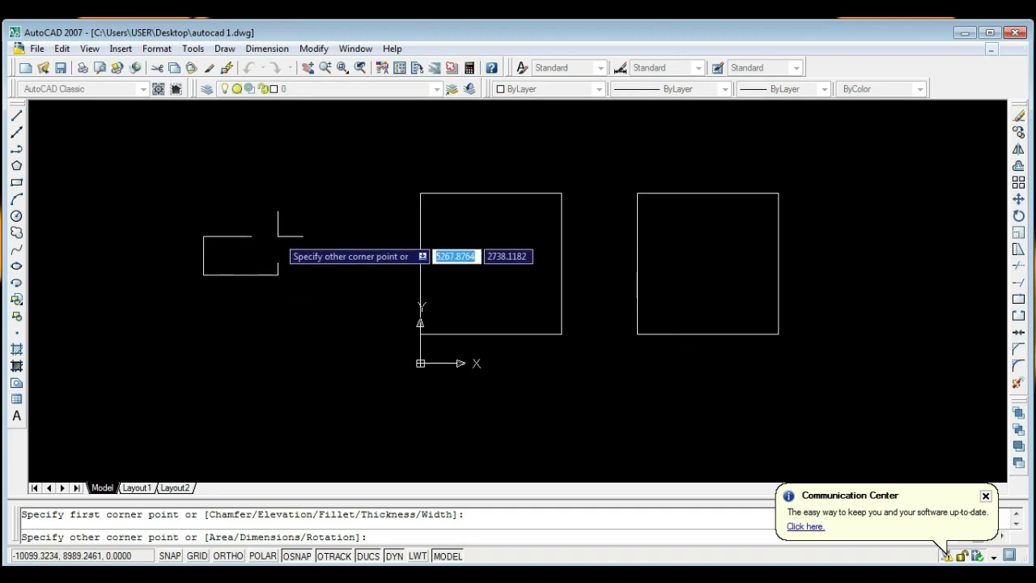
{"action": "type", "text": "-10000"}
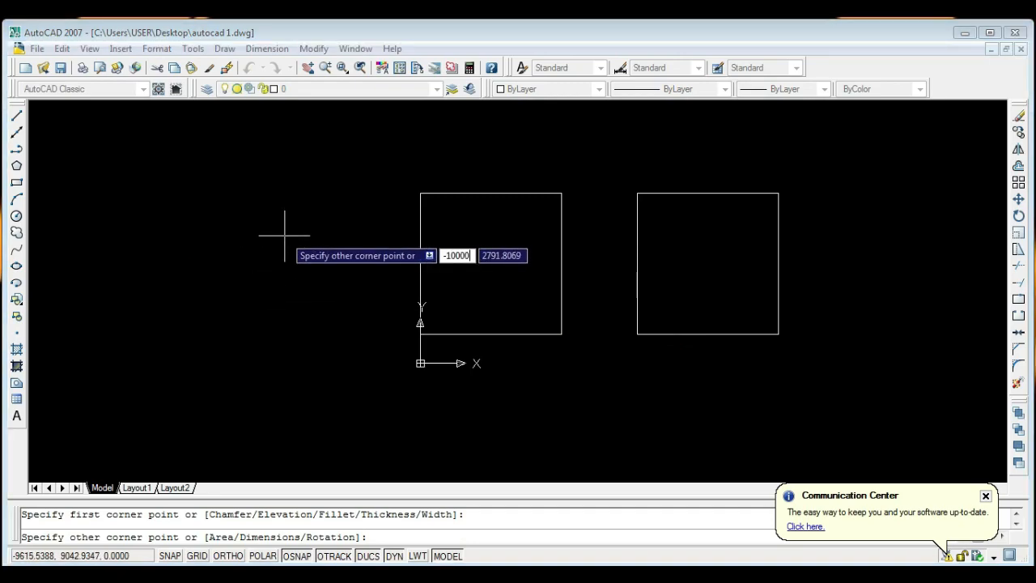
{"action": "key", "text": "Tab"}
{"action": "type", "text": "-"}
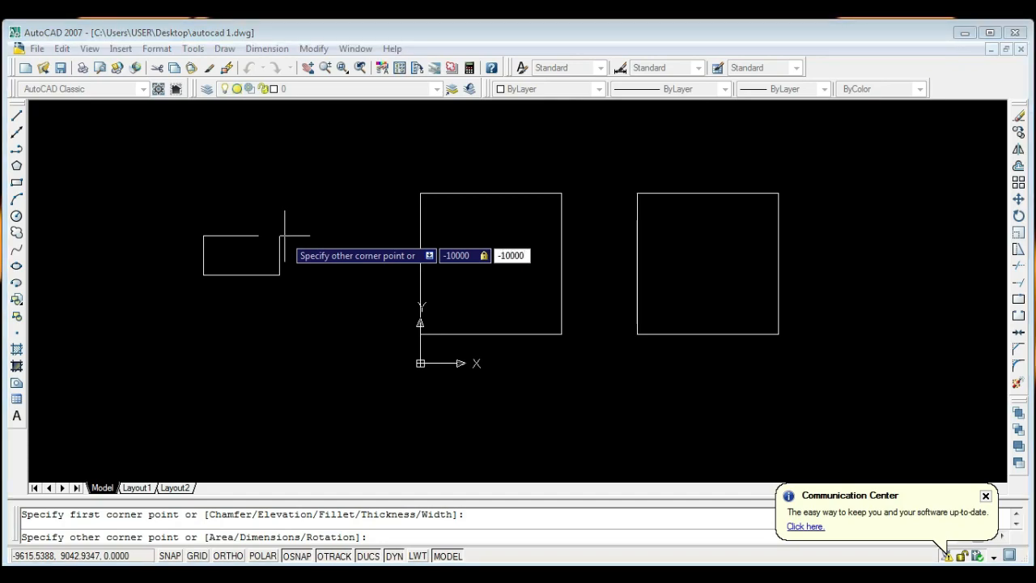
{"action": "key", "text": "Return"}
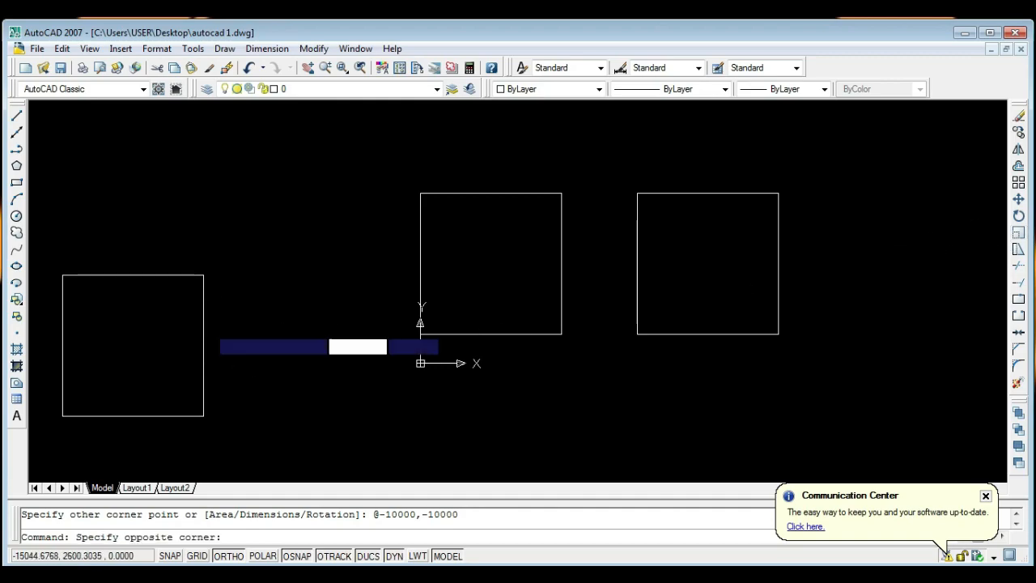
- Move the new rectangle by its lower-left corner, with Ortho off, to about 3175 right of the exploded square, aligned with its base
{"action": "left_click_drag", "start_coordinate": [208, 327], "coordinate": [190, 349]}
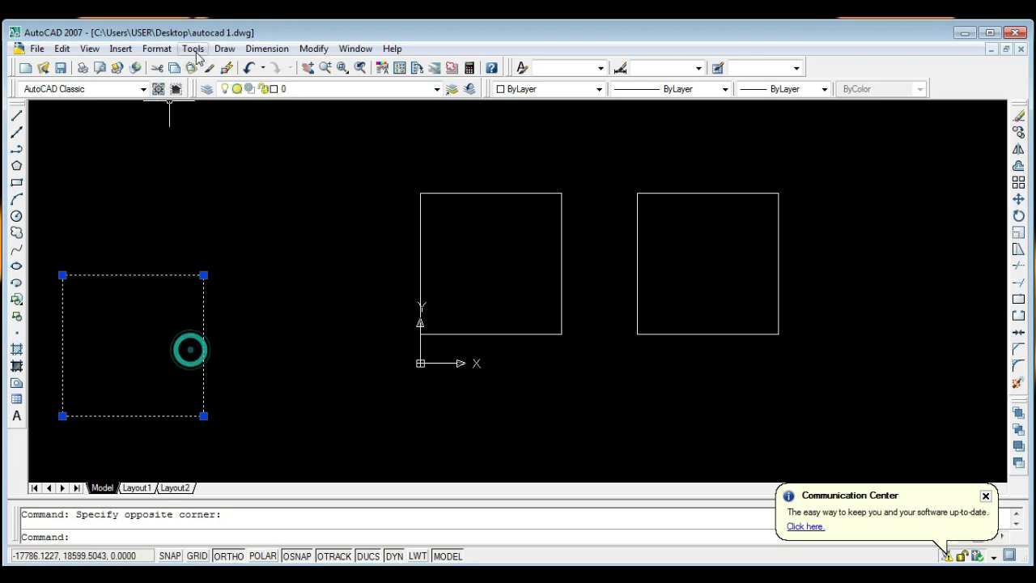
{"action": "left_click", "coordinate": [313, 49]}
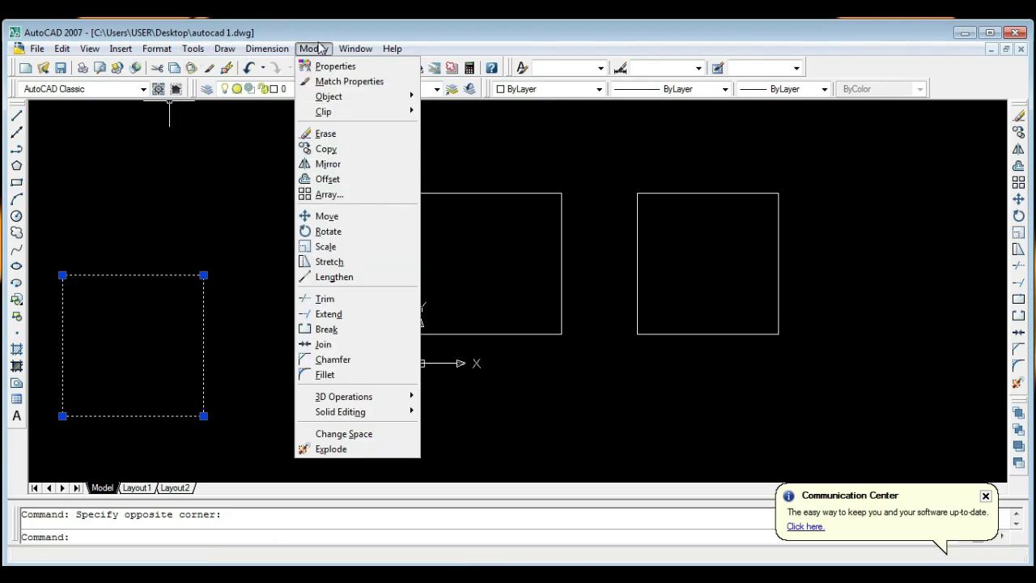
{"action": "left_click", "coordinate": [339, 218]}
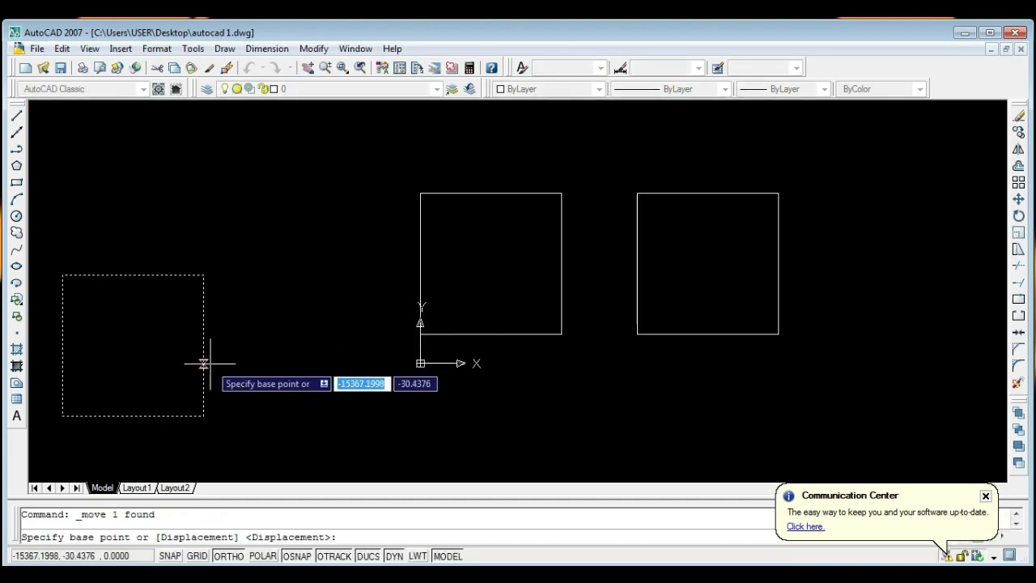
{"action": "left_click", "coordinate": [62, 416]}
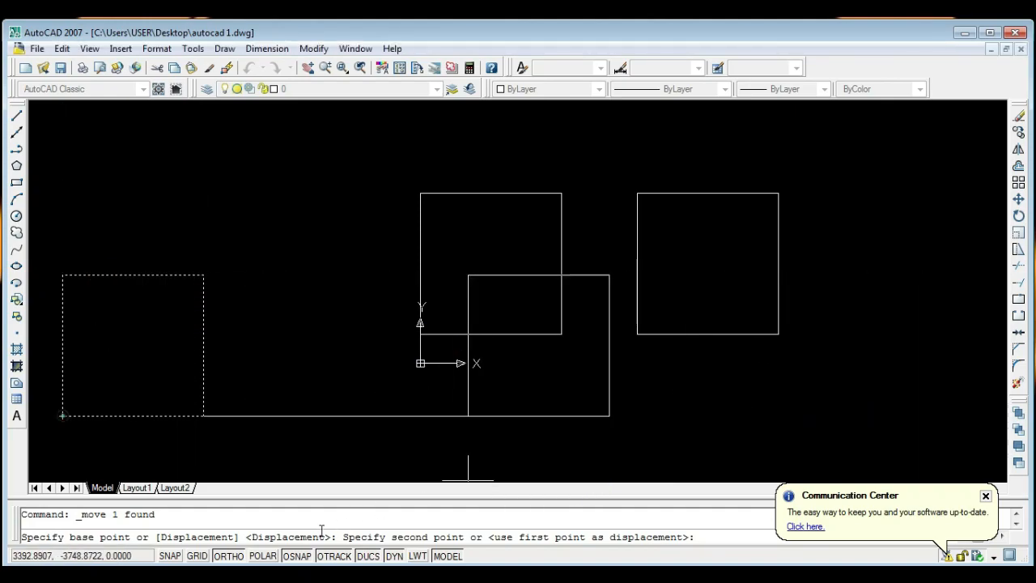
{"action": "left_click", "coordinate": [229, 557]}
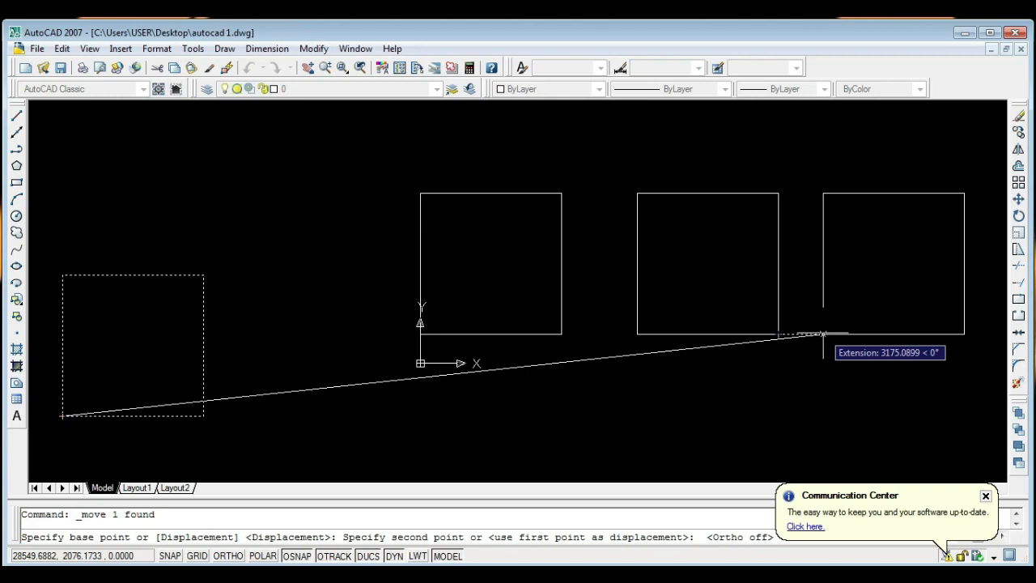
{"action": "left_click", "coordinate": [822, 333]}
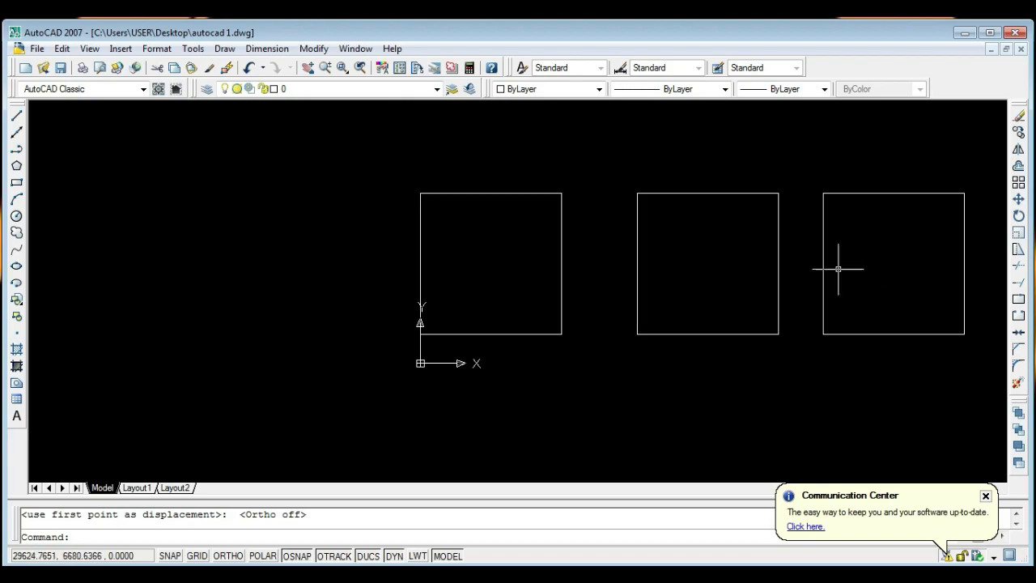
{"action": "left_click", "coordinate": [315, 49]}
{"action": "left_click", "coordinate": [186, 230]}
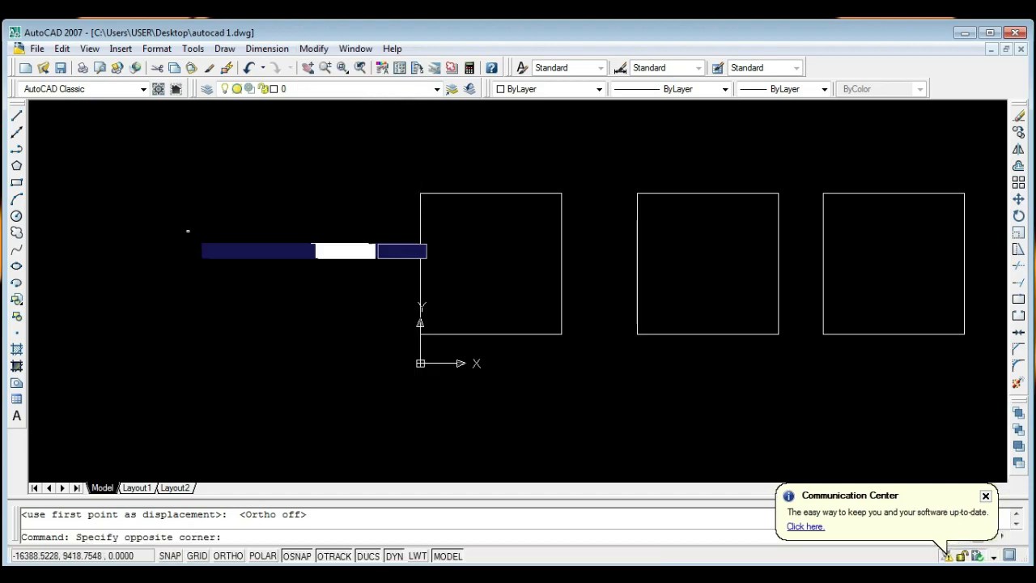
{"action": "left_click", "coordinate": [251, 290]}
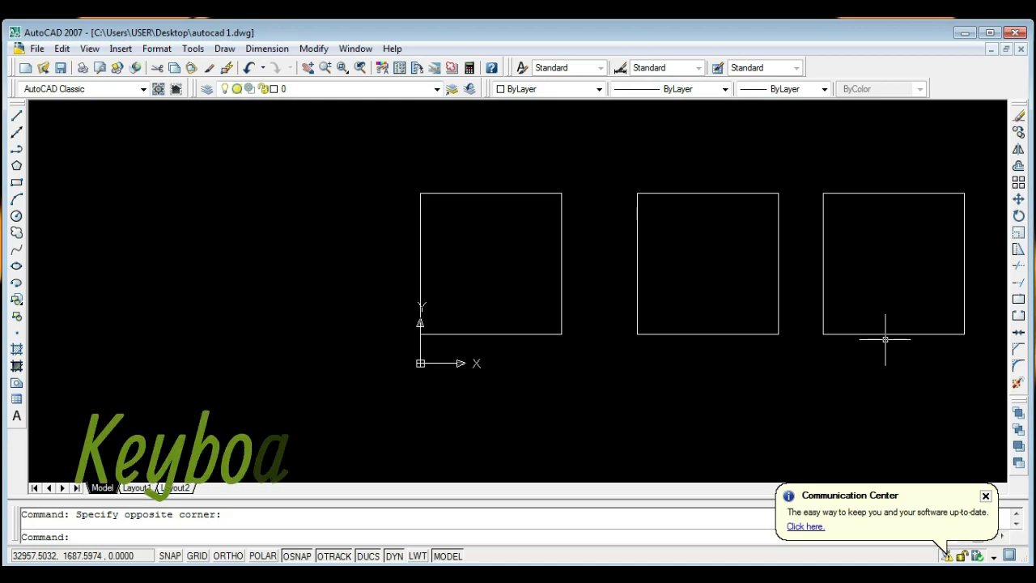
{"action": "type", "text": "mov"}
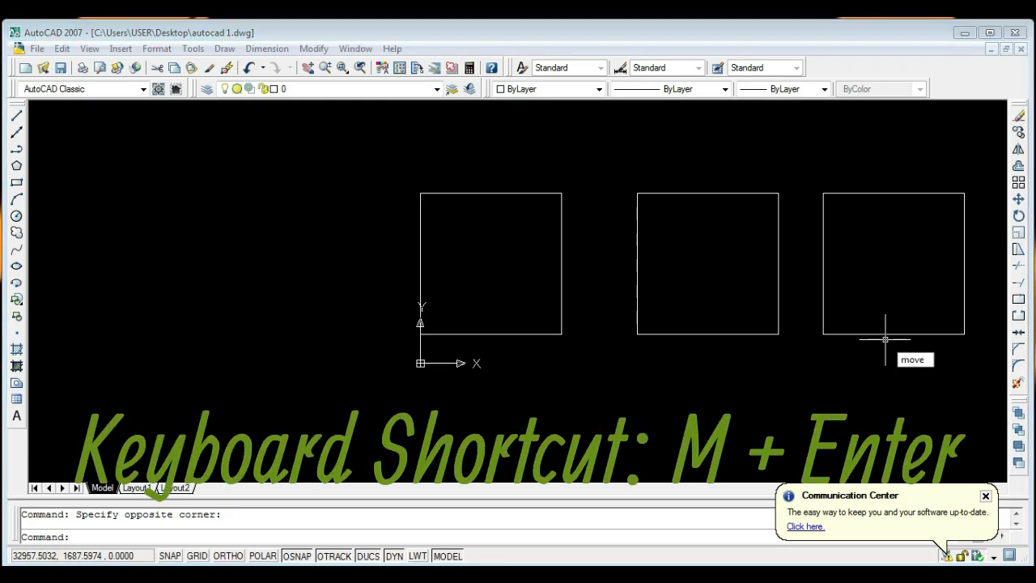
{"action": "type", "text": "e"}
{"action": "key", "text": "Return"}
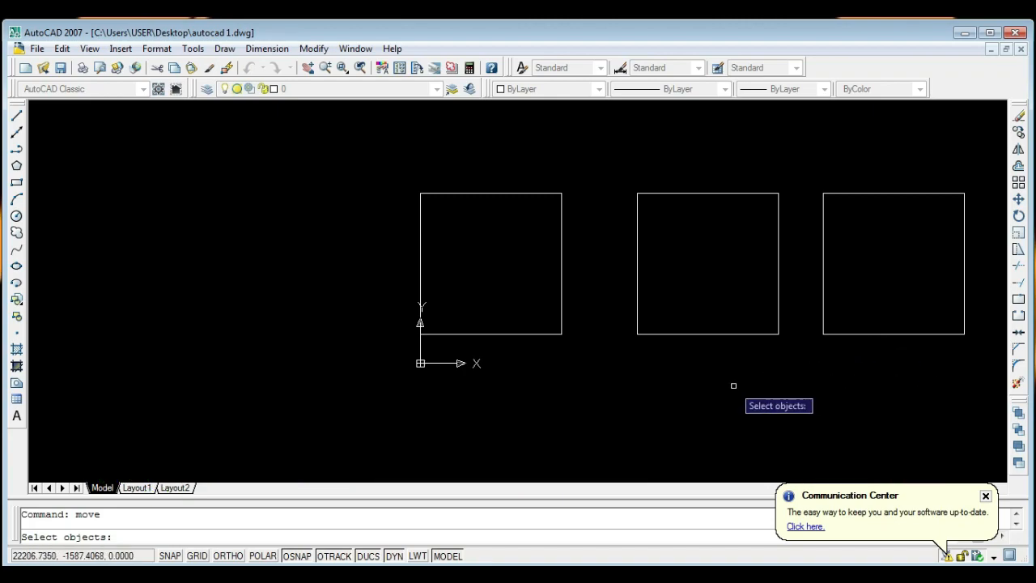
{"action": "key", "text": "Escape"}
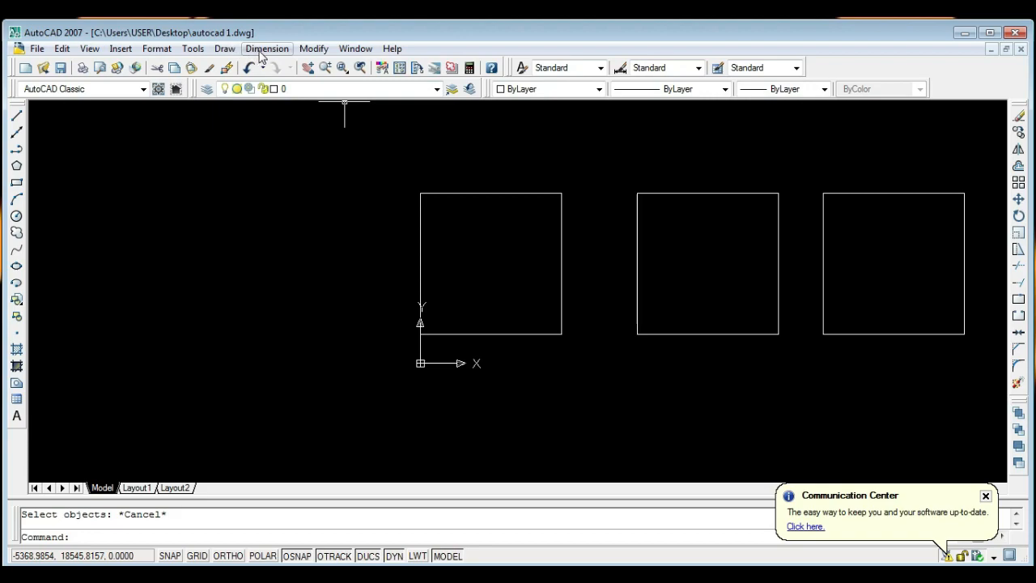
{"action": "left_click", "coordinate": [313, 49]}
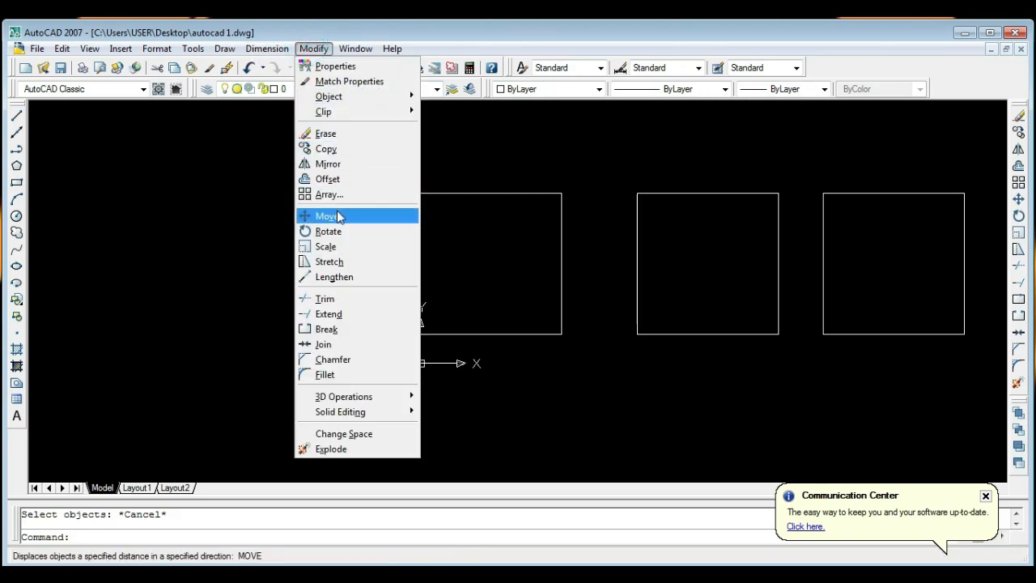
{"action": "left_click", "coordinate": [337, 211]}
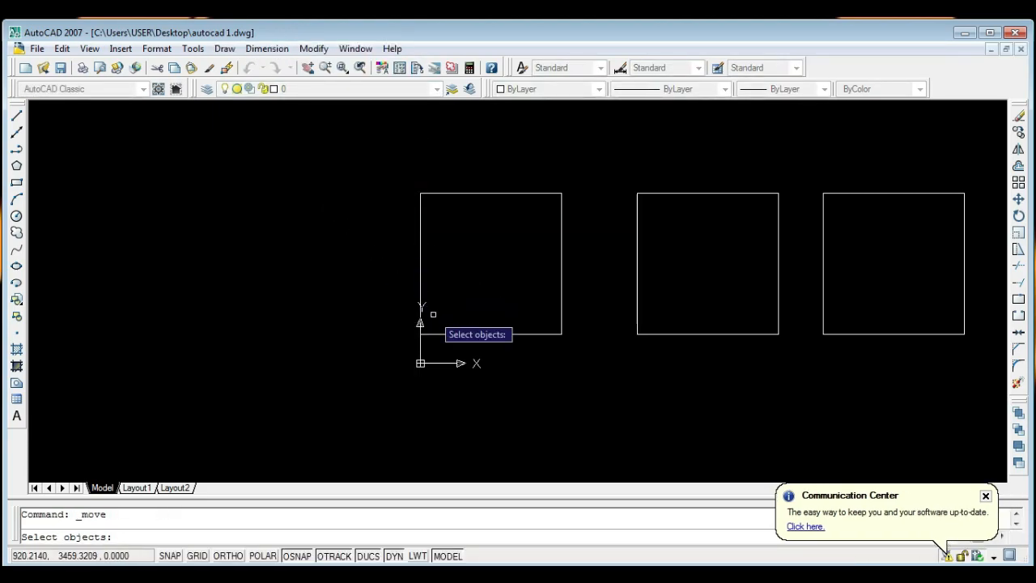
{"action": "key", "text": "Escape"}
{"action": "left_click", "coordinate": [862, 315]}
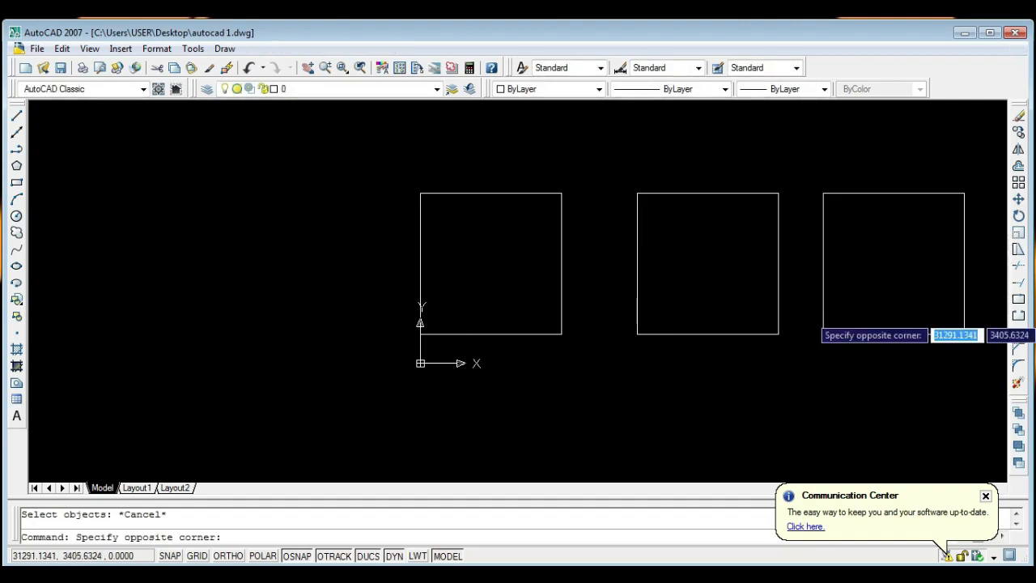
{"action": "left_click", "coordinate": [837, 355]}
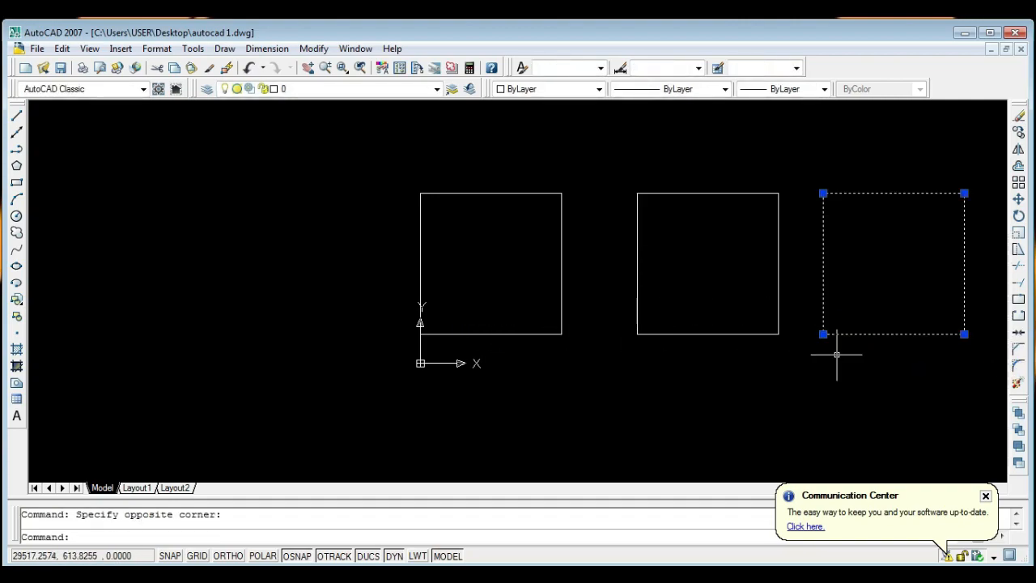
{"action": "left_click", "coordinate": [313, 49]}
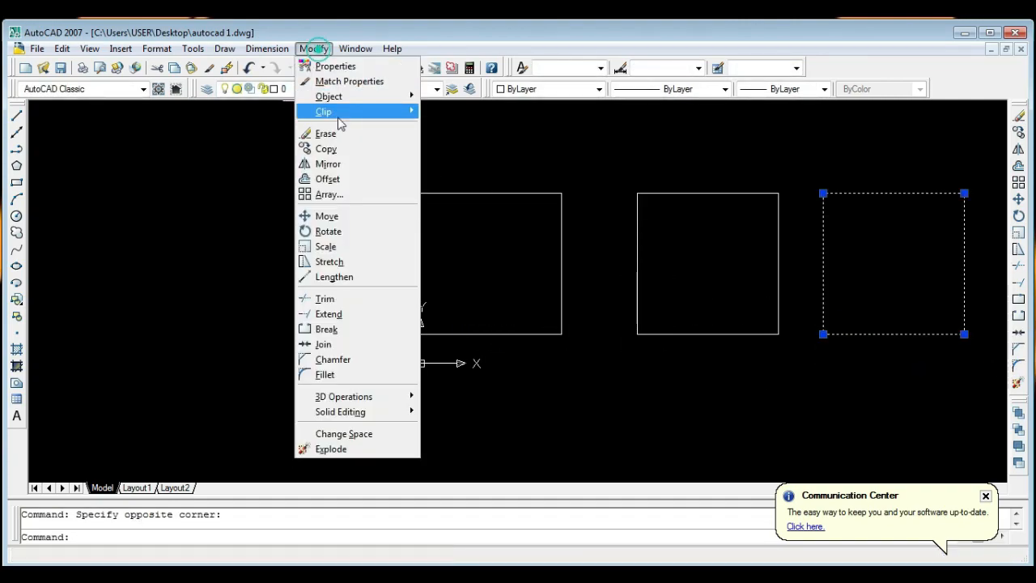
{"action": "left_click", "coordinate": [364, 217]}
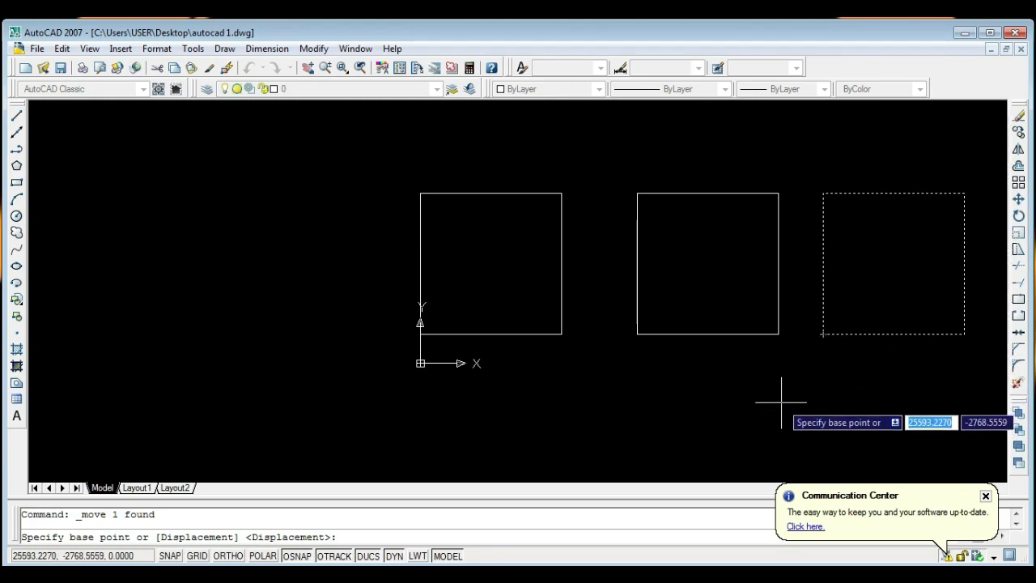
{"action": "key", "text": "Escape"}
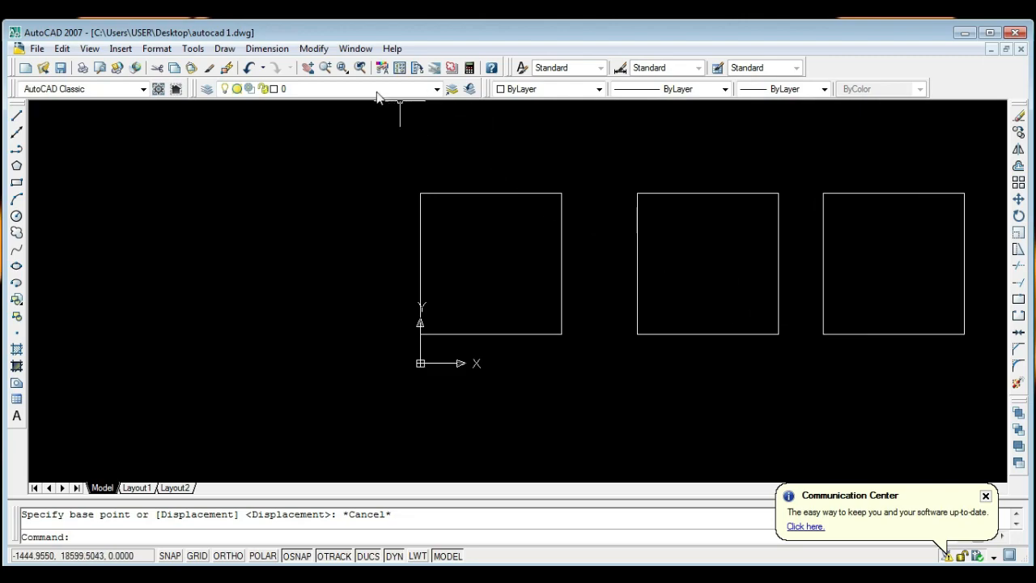
{"action": "left_click", "coordinate": [315, 49]}
{"action": "left_click", "coordinate": [315, 49]}
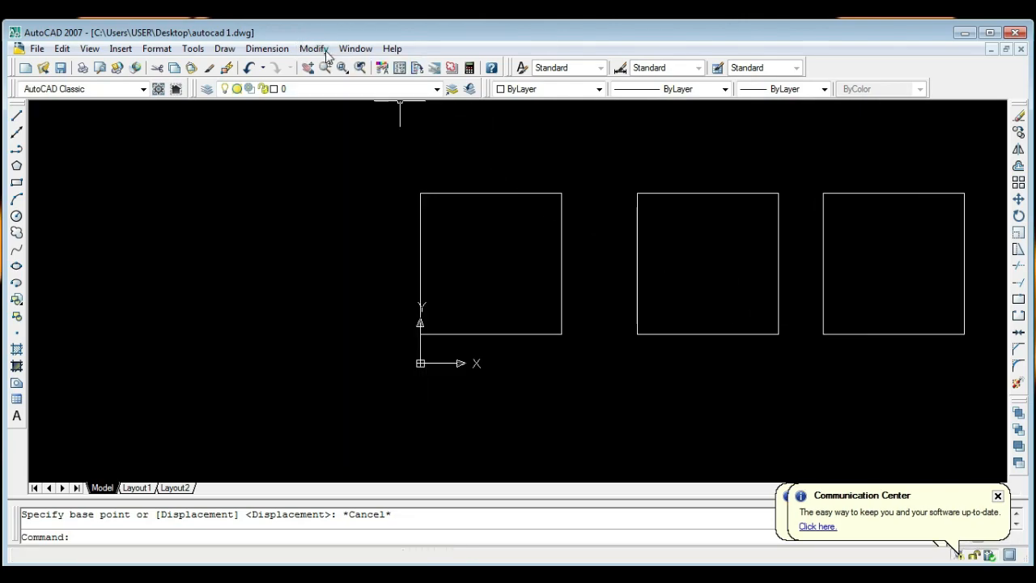
- Move the rightmost square by its lower-left corner to the empty area left of the other two squares, with its base aligned to theirs
{"action": "left_click", "coordinate": [1019, 201]}
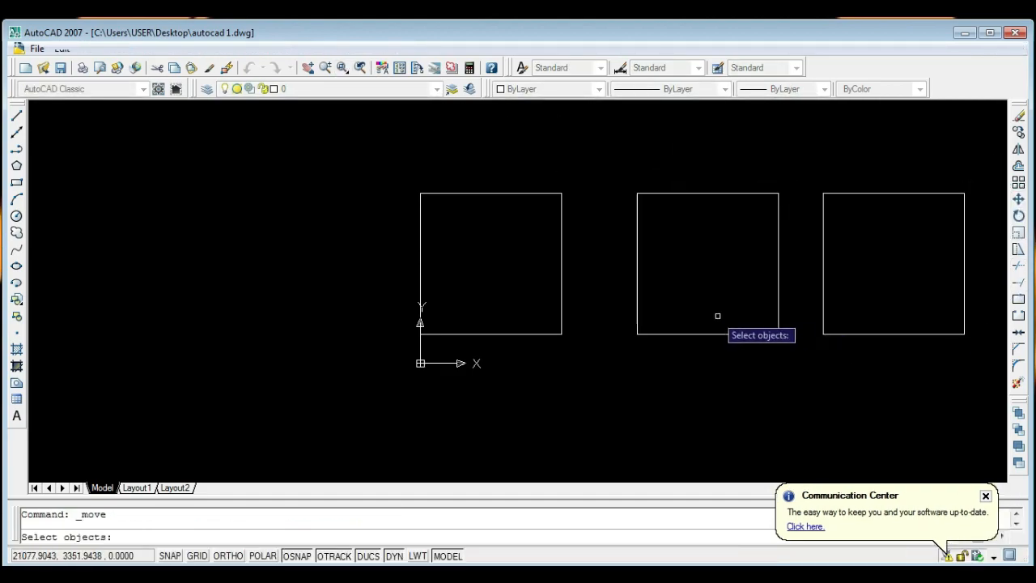
{"action": "left_click", "coordinate": [865, 334]}
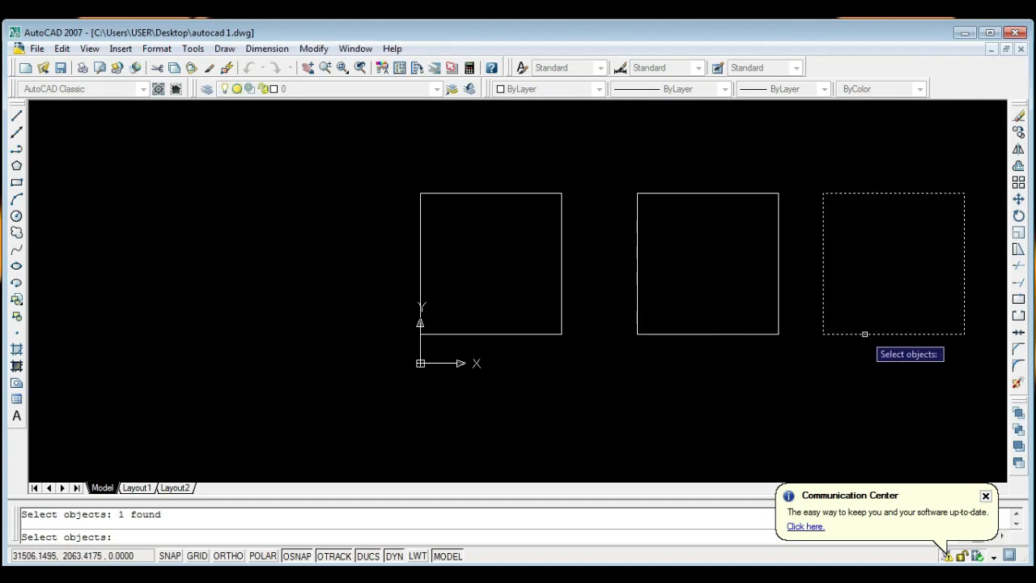
{"action": "key", "text": "Return"}
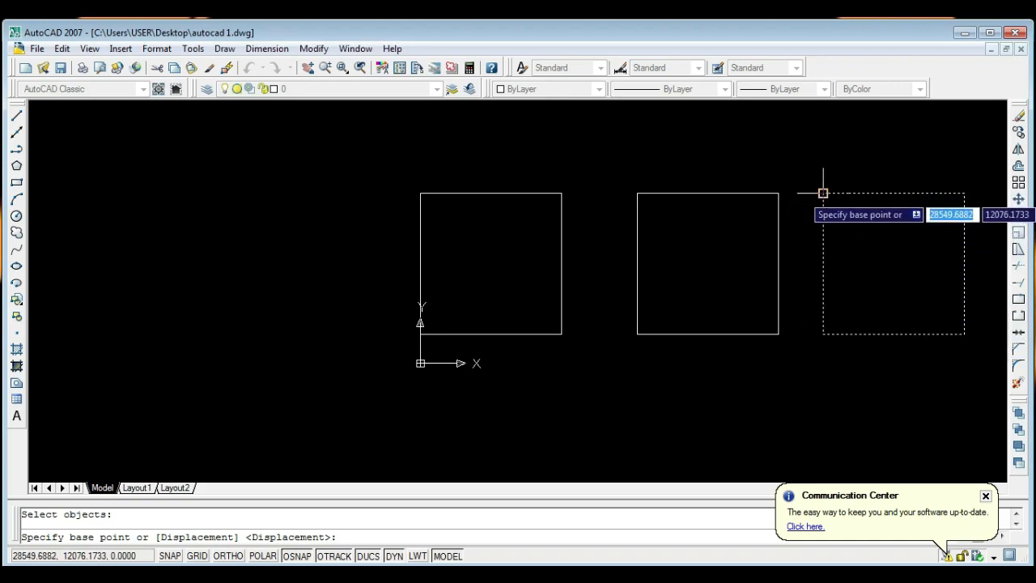
{"action": "left_click", "coordinate": [824, 334]}
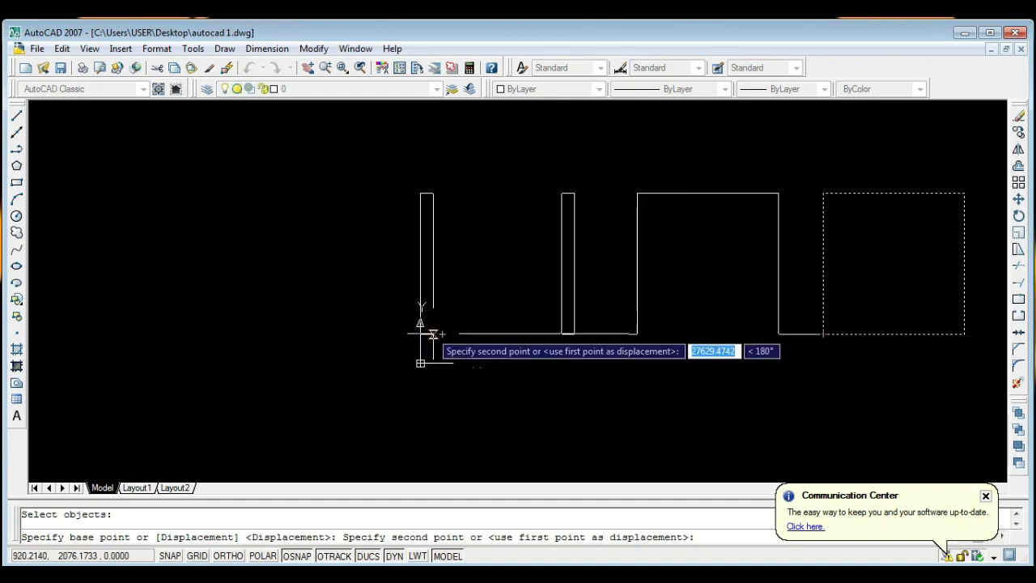
{"action": "left_click", "coordinate": [173, 334]}
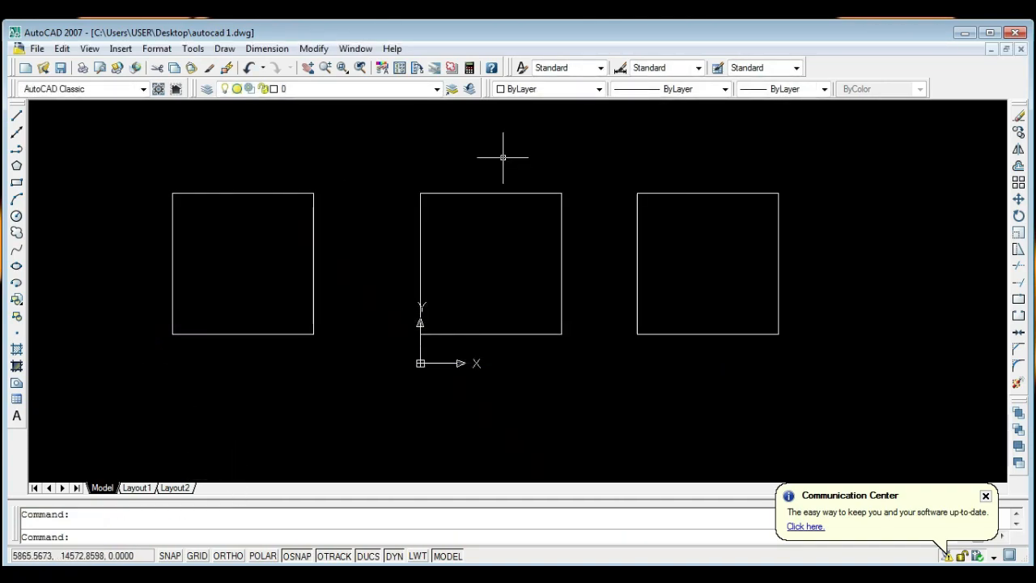
{"action": "type", "text": "rec"}
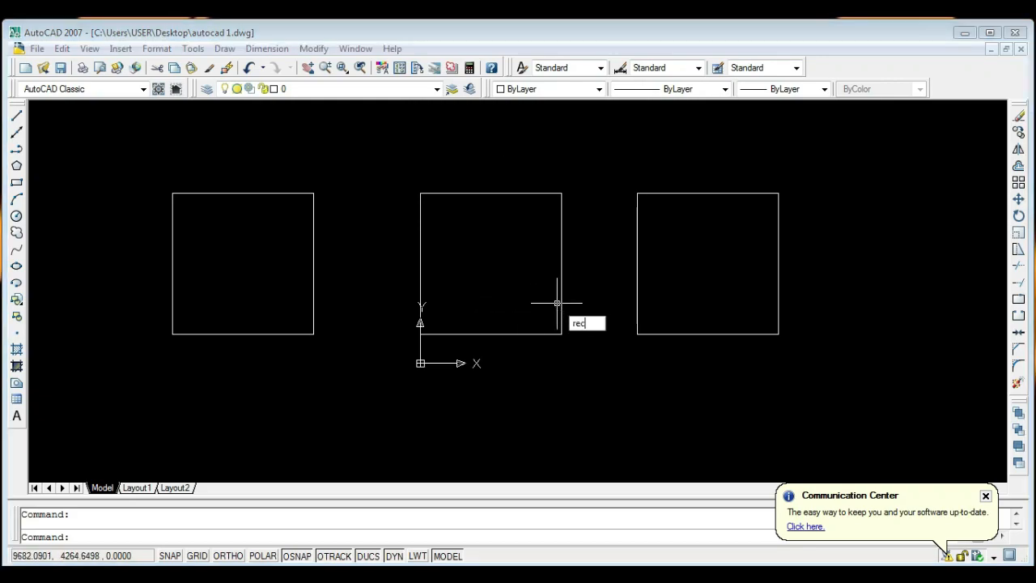
{"action": "key", "text": "Return"}
{"action": "left_click", "coordinate": [858, 190]}
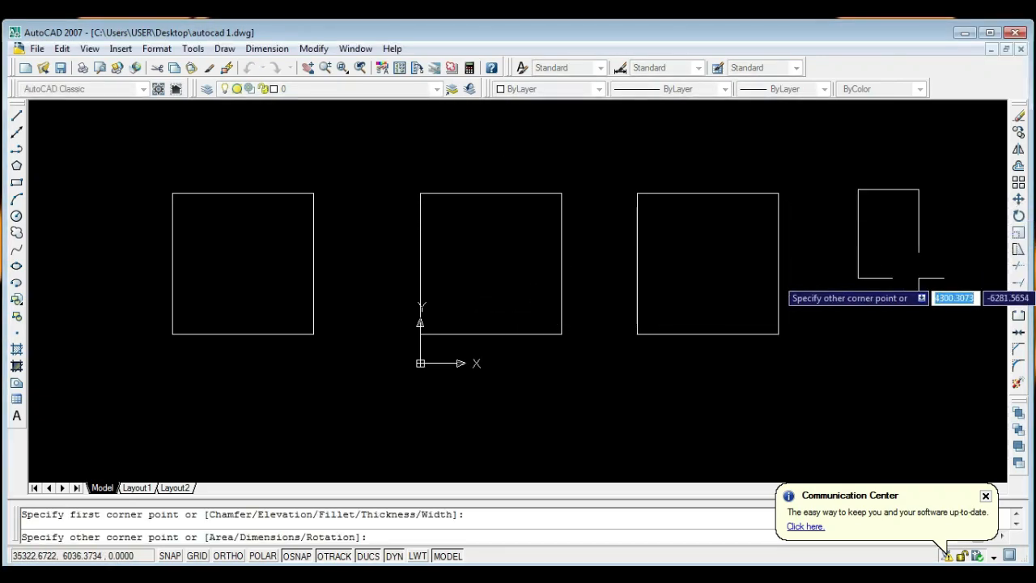
{"action": "key", "text": "Escape"}
{"action": "type", "text": "x"}
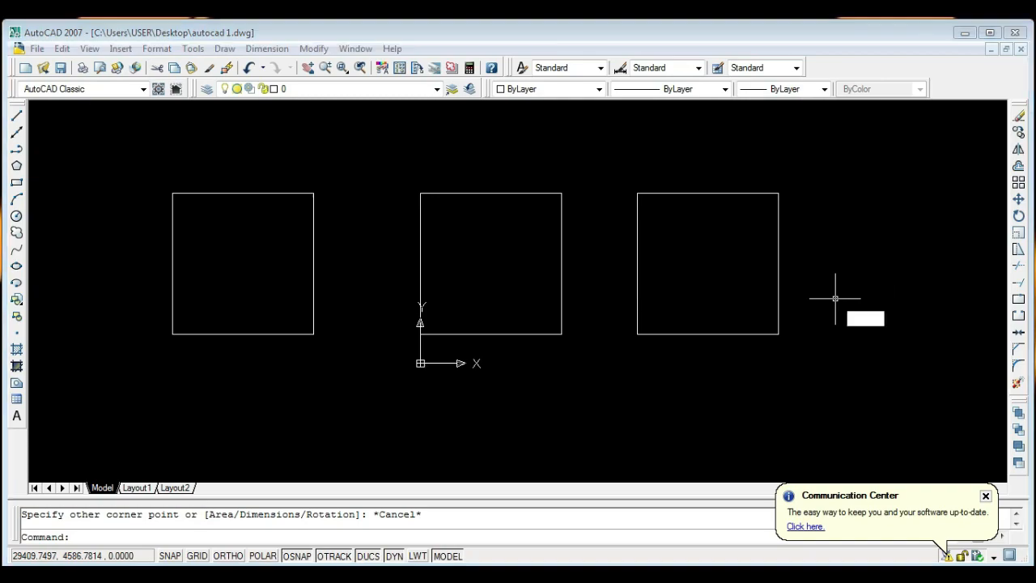
{"action": "key", "text": "Return"}
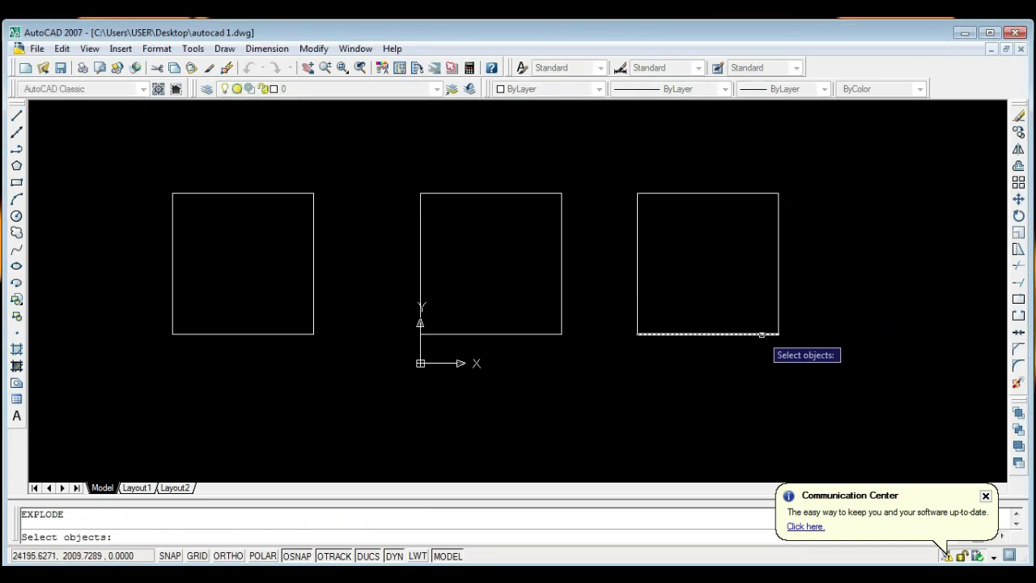
{"action": "key", "text": "Return"}
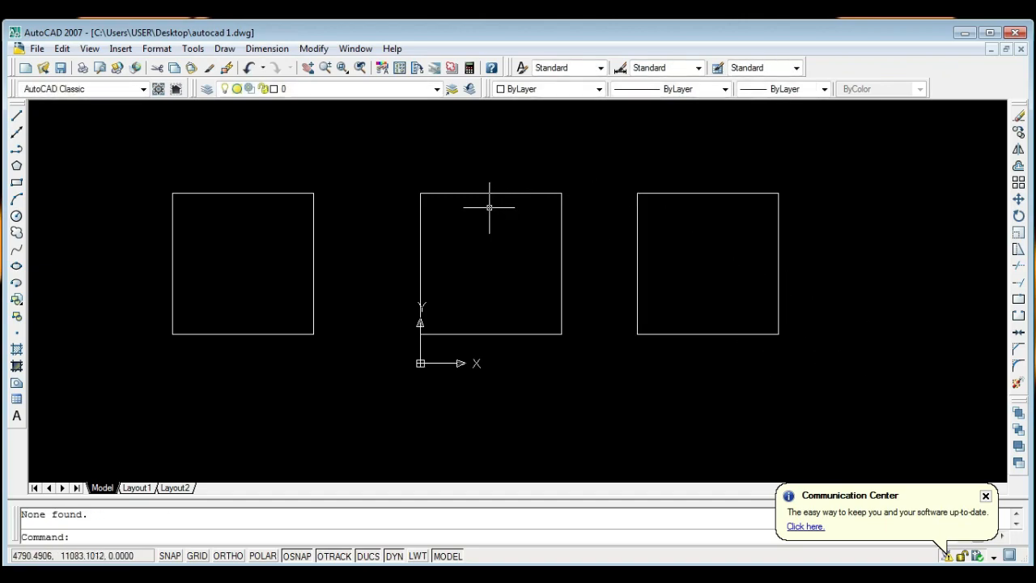
{"action": "left_click", "coordinate": [312, 49]}
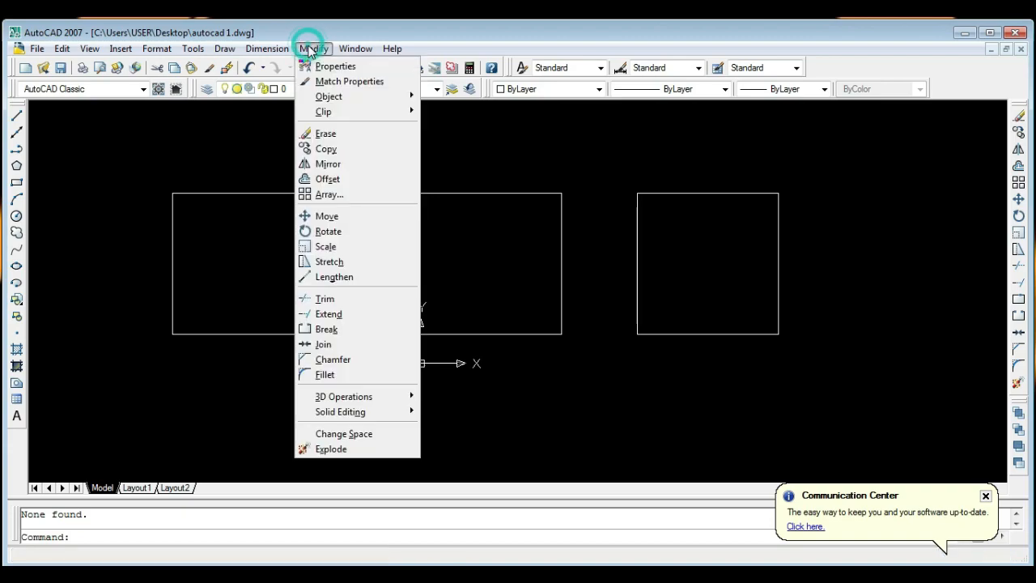
{"action": "left_click", "coordinate": [332, 449]}
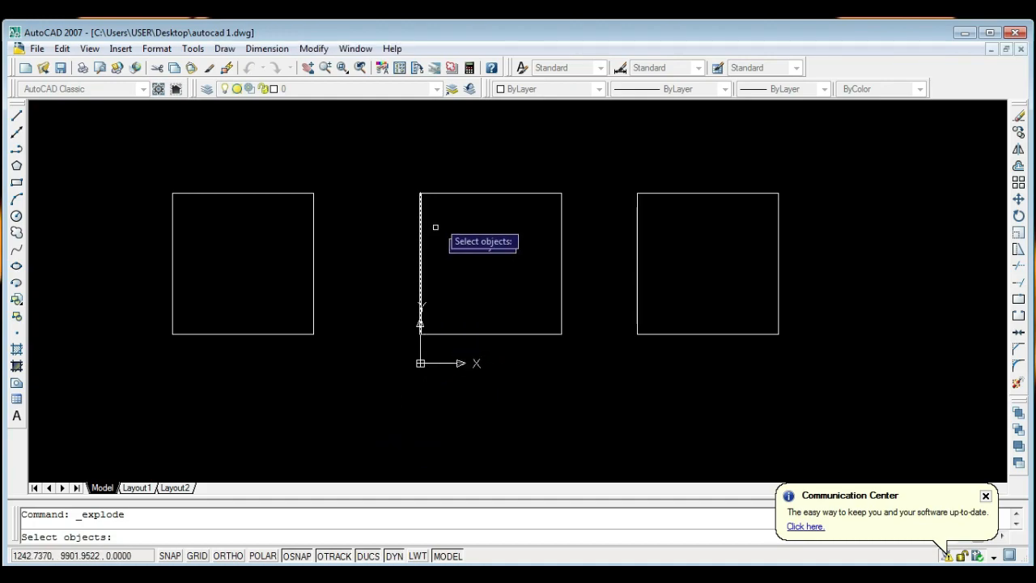
{"action": "key", "text": "Escape"}
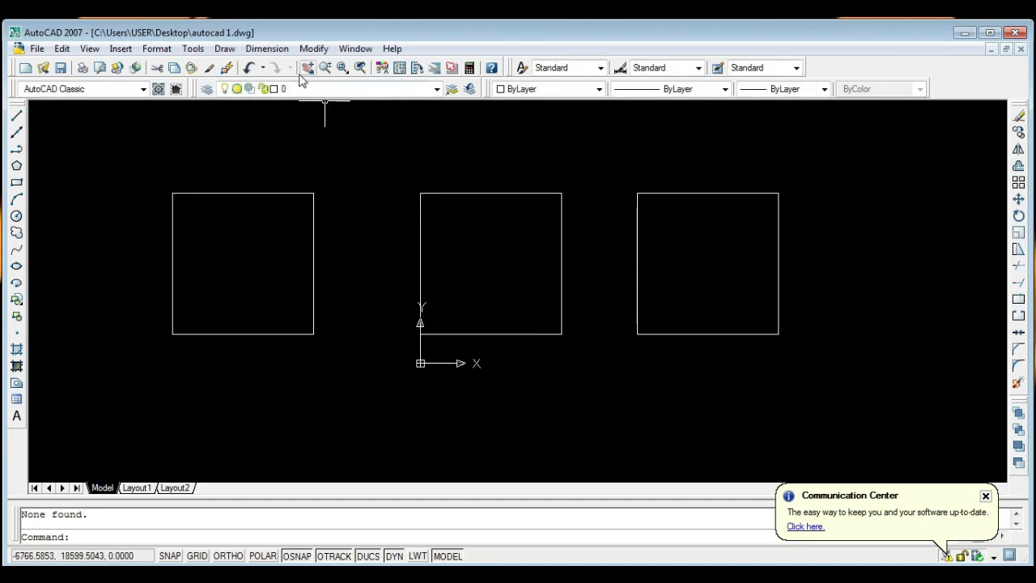
- Review the available Draw and Modify commands, including where Explode is found
{"action": "left_click", "coordinate": [267, 49]}
{"action": "mouse_move", "coordinate": [315, 48]}
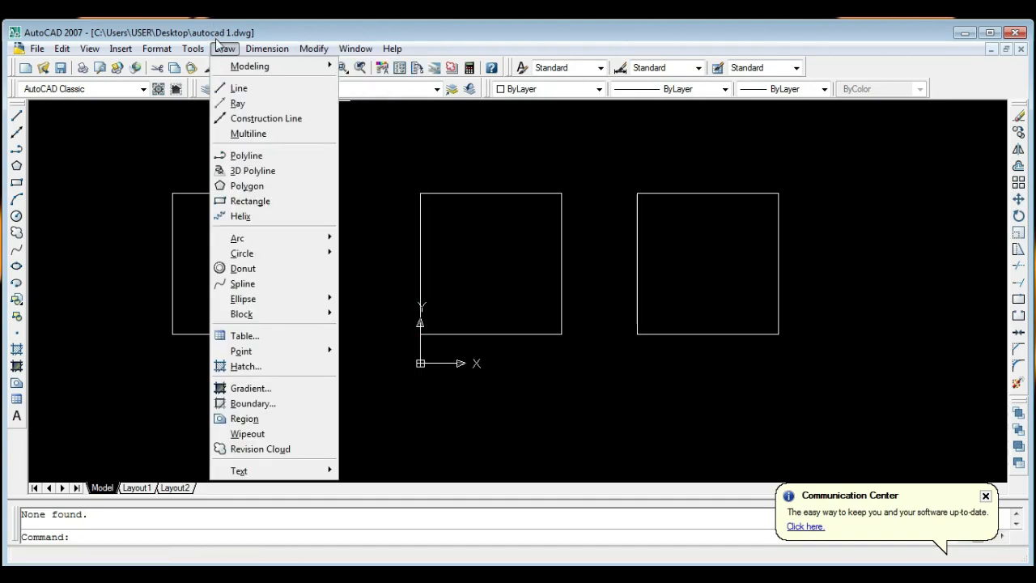
{"action": "left_click", "coordinate": [312, 51]}
{"action": "left_click", "coordinate": [315, 51]}
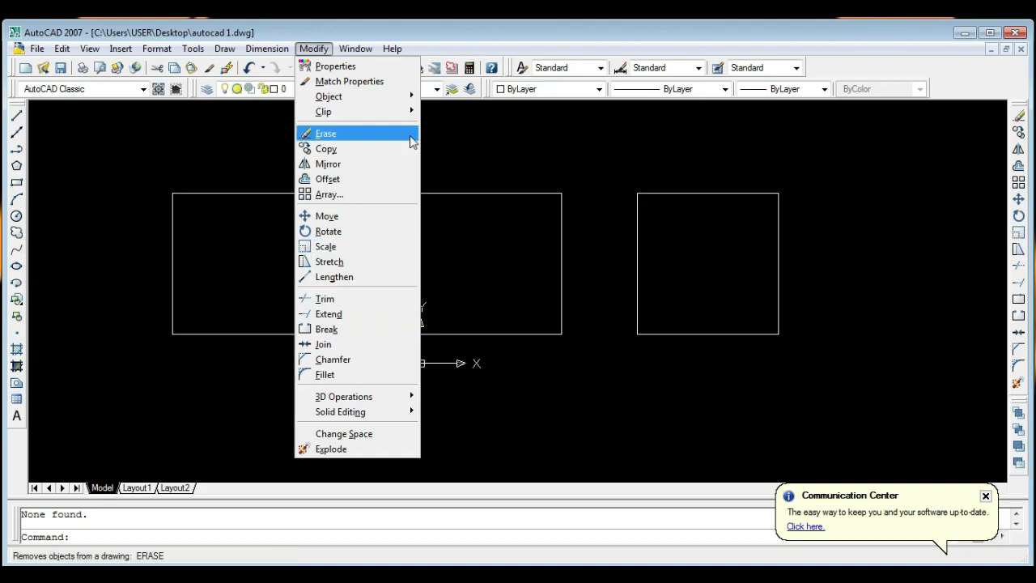
{"action": "mouse_move", "coordinate": [225, 49]}
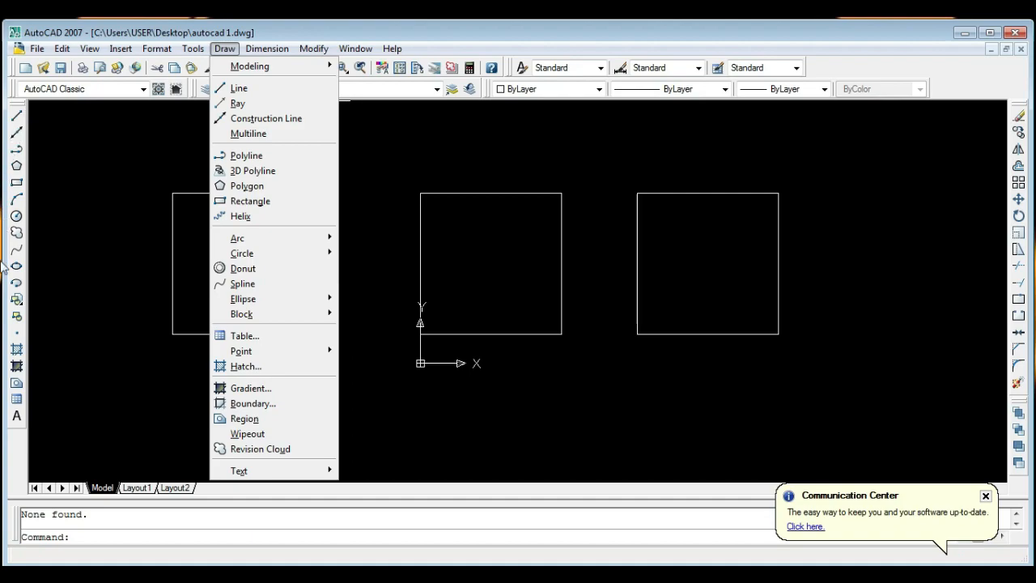
{"action": "mouse_move", "coordinate": [304, 54]}
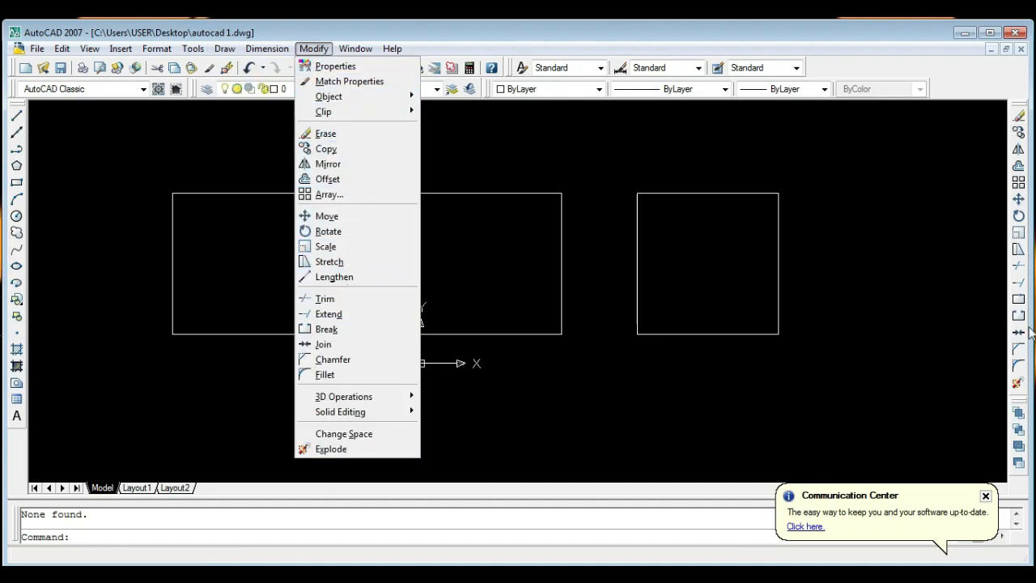
{"action": "left_click", "coordinate": [883, 405]}
{"action": "left_click", "coordinate": [883, 410]}
{"action": "left_click", "coordinate": [838, 412]}
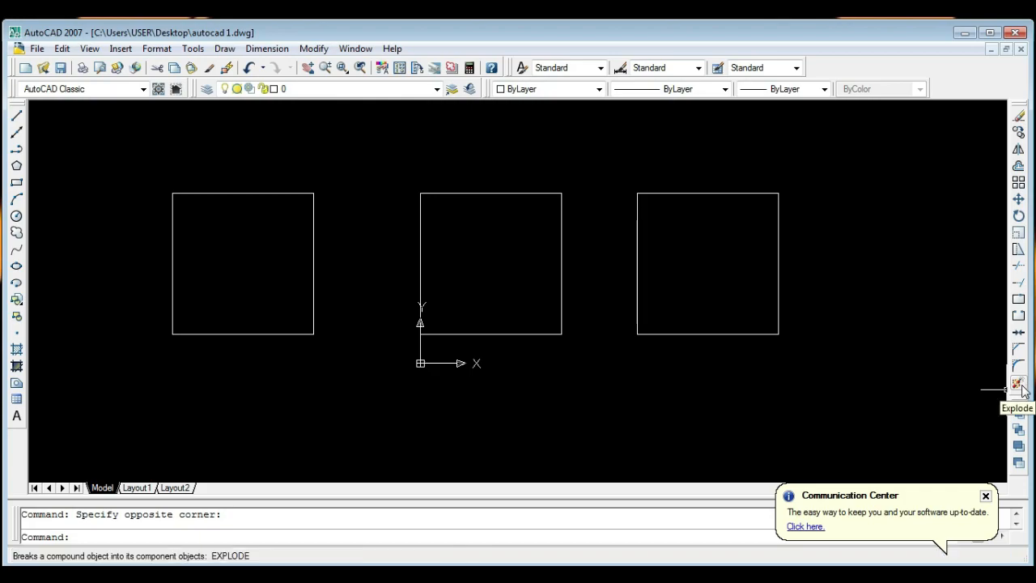
{"action": "left_click", "coordinate": [314, 48]}
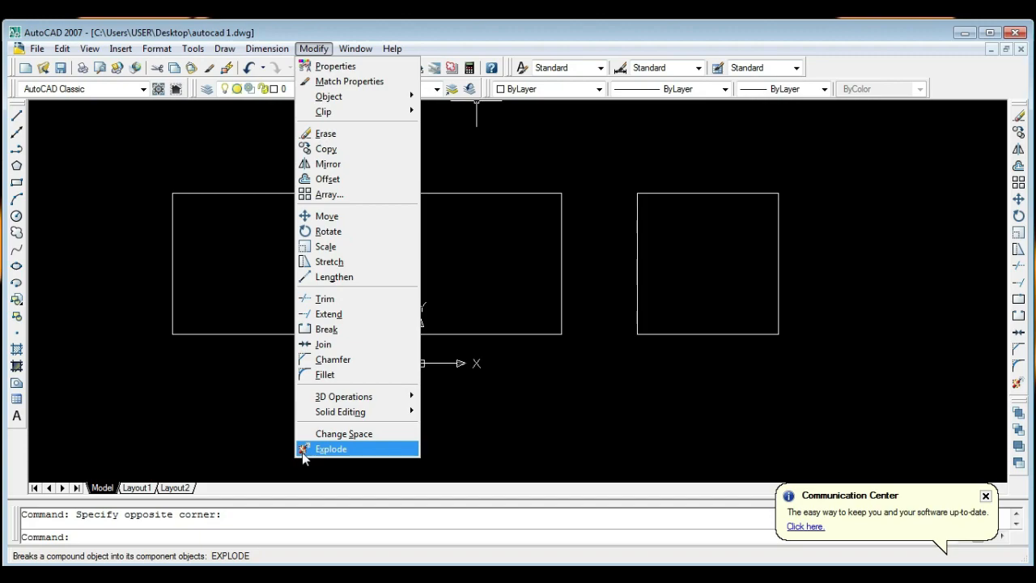
{"action": "left_click", "coordinate": [496, 449]}
{"action": "left_click", "coordinate": [524, 437]}
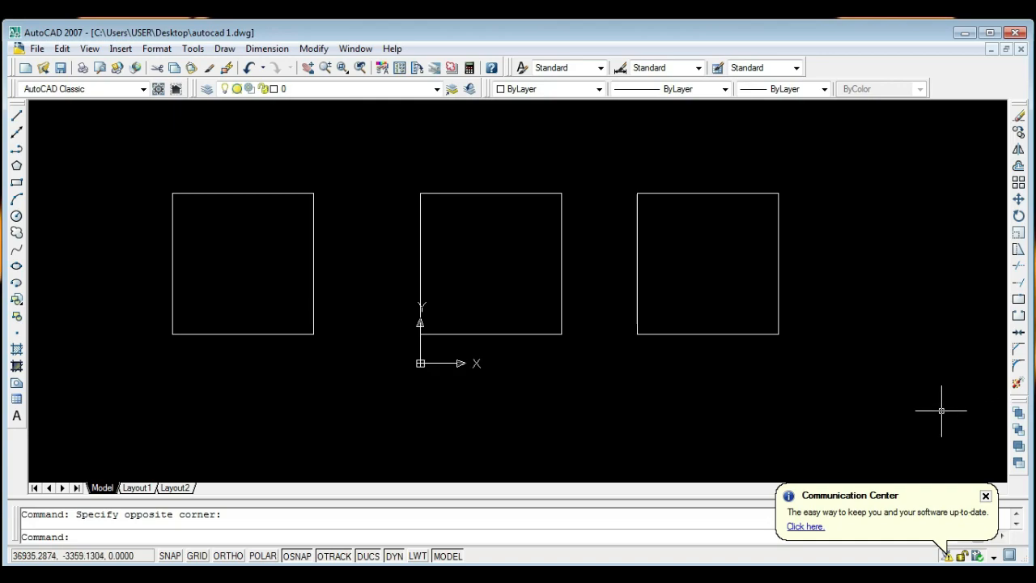
- Delete the leftmost square and all lines of the rightmost square, keeping only the middle one
{"action": "left_click", "coordinate": [364, 369]}
{"action": "left_click", "coordinate": [114, 171]}
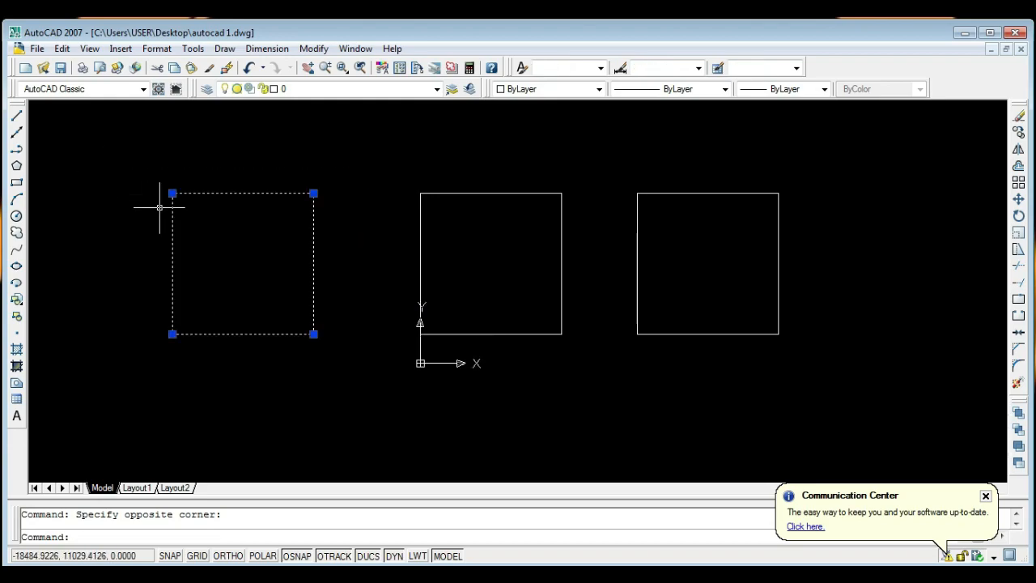
{"action": "key", "text": "Delete"}
{"action": "left_click", "coordinate": [821, 365]}
{"action": "left_click", "coordinate": [600, 161]}
{"action": "key", "text": "Delete"}
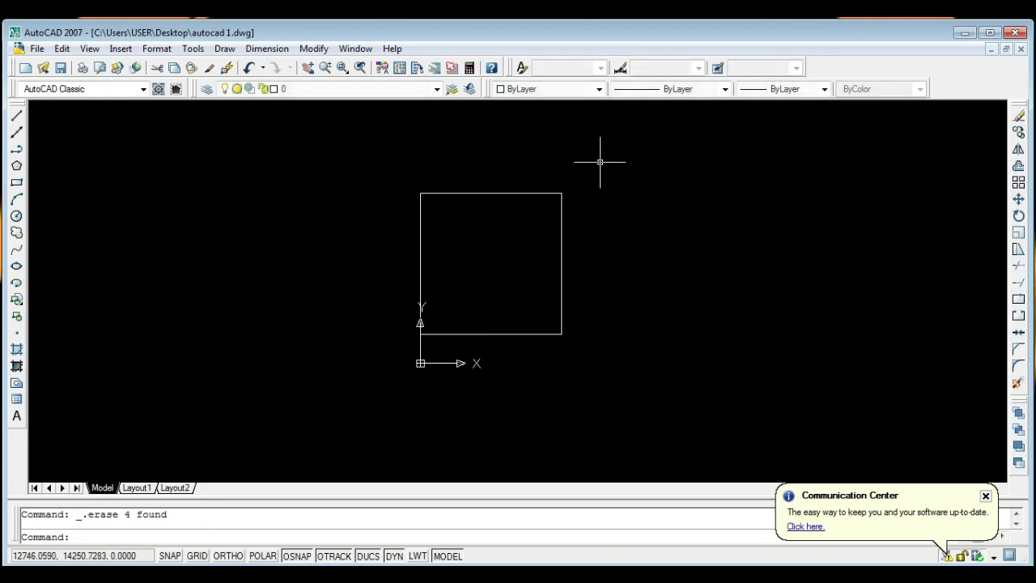
- Draw a smaller rectangle freehand inside the remaining square, leaving a gap to all four sides
{"action": "scroll", "coordinate": [464, 289], "scroll_direction": "up", "scroll_amount": 3}
{"action": "middle_click_drag", "start_coordinate": [458, 255], "coordinate": [444, 314]}
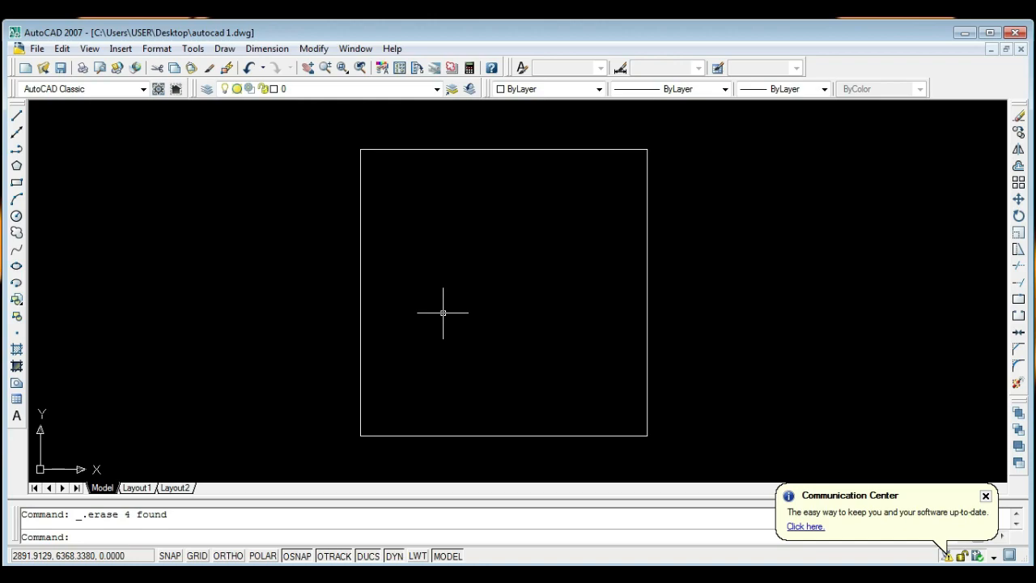
{"action": "type", "text": "rec"}
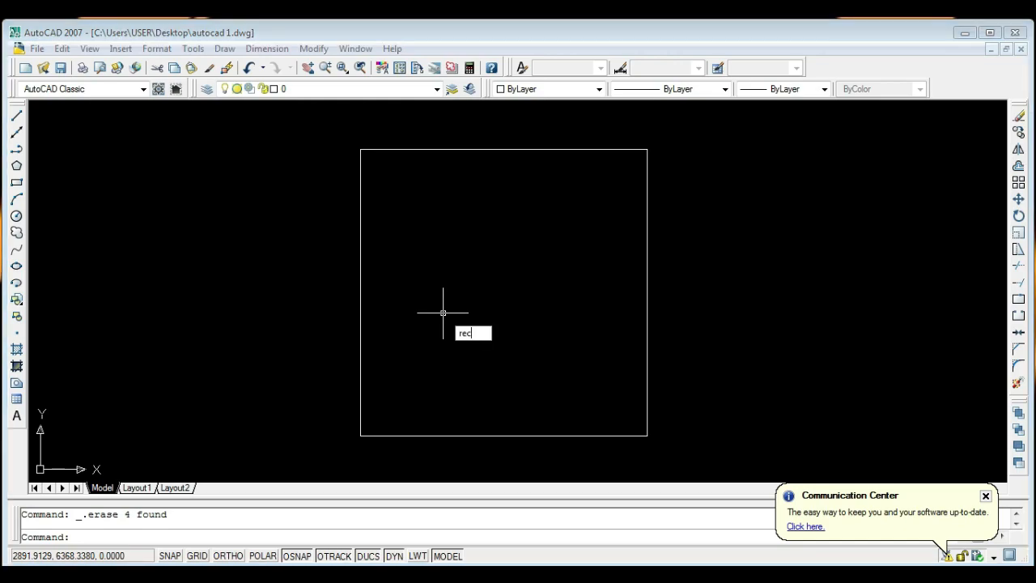
{"action": "key", "text": "Return"}
{"action": "left_click", "coordinate": [414, 209]}
{"action": "left_click", "coordinate": [597, 364]}
{"action": "key", "text": "Escape"}
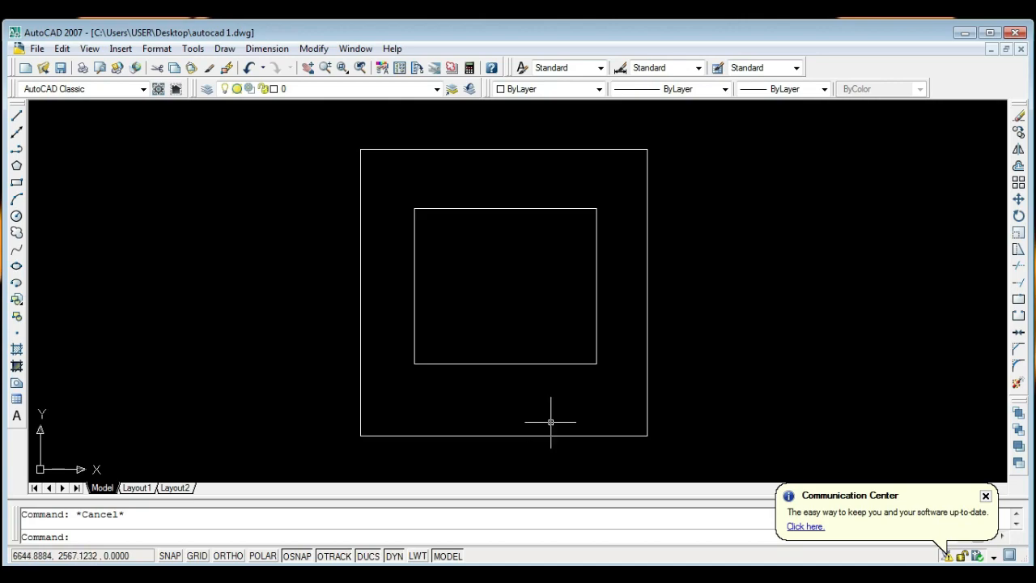
{"action": "scroll", "coordinate": [551, 421], "scroll_direction": "up", "scroll_amount": 2}
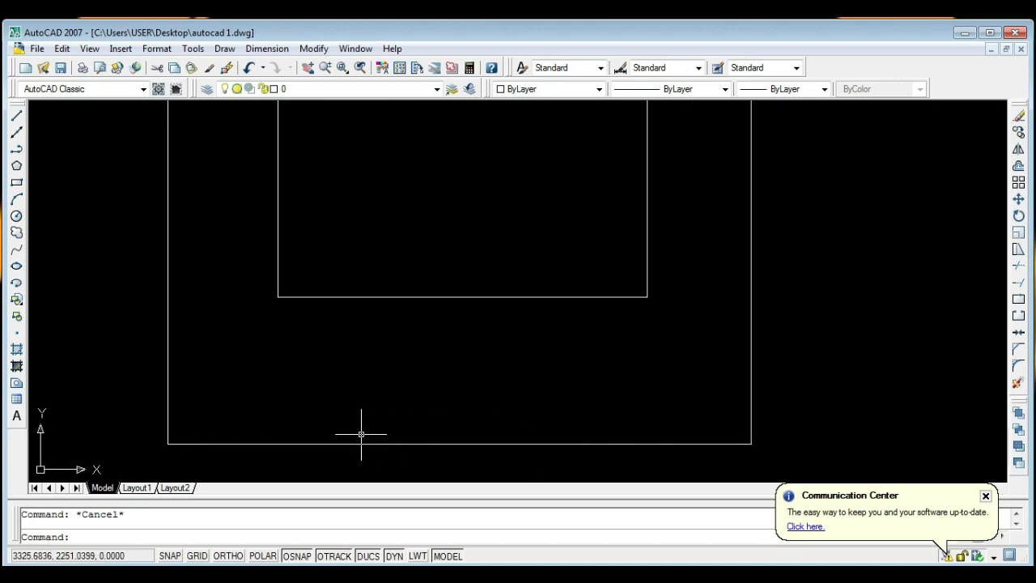
{"action": "scroll", "coordinate": [208, 438], "scroll_direction": "down", "scroll_amount": 3}
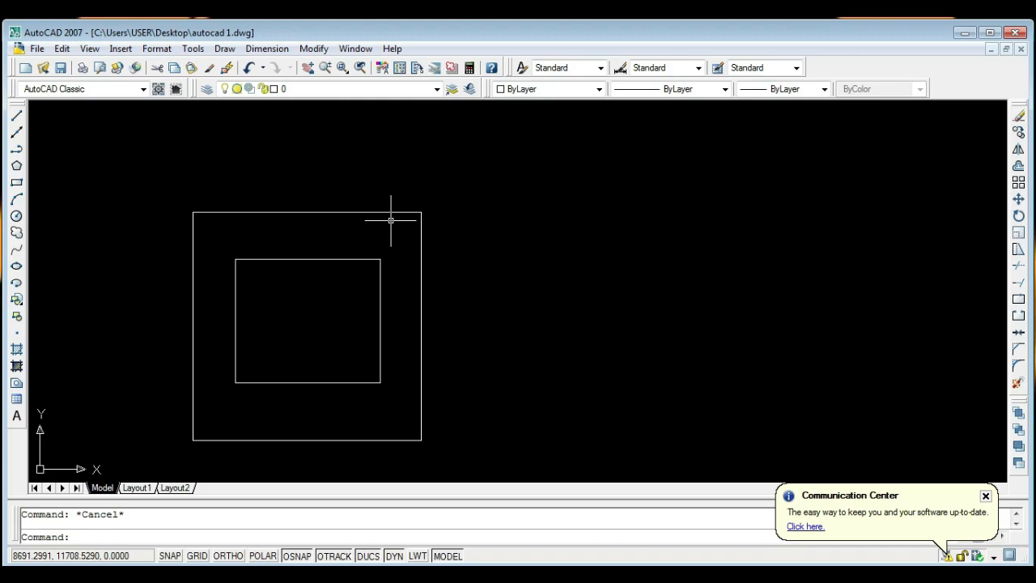
{"action": "middle_click_drag", "start_coordinate": [380, 232], "coordinate": [516, 203]}
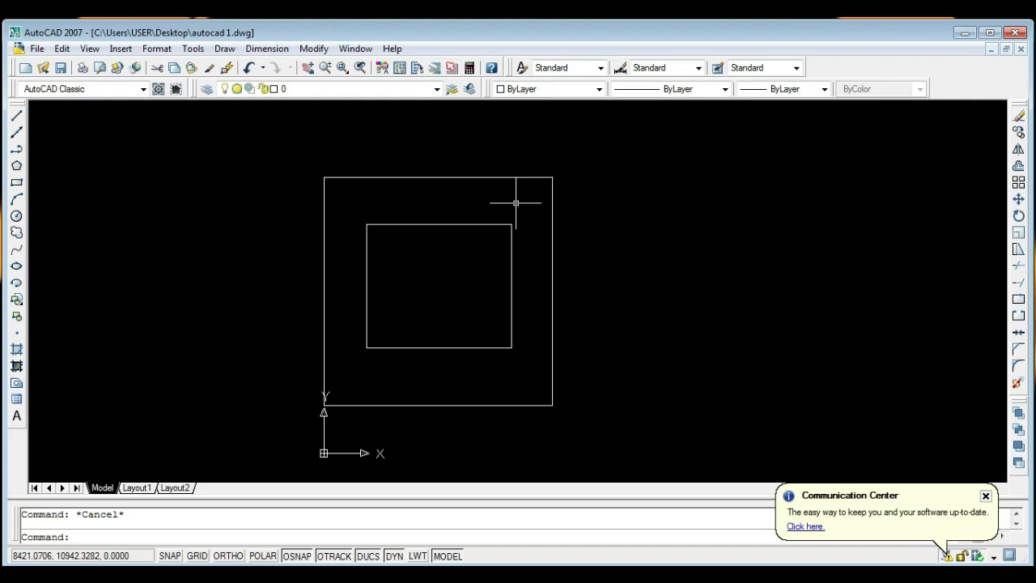
{"action": "scroll", "coordinate": [336, 201], "scroll_direction": "up", "scroll_amount": 3}
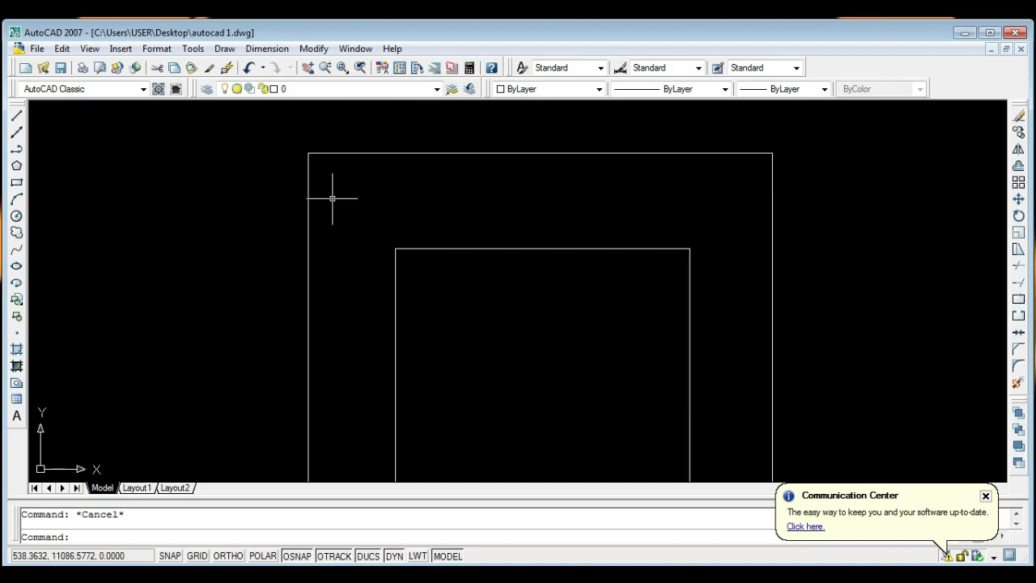
- With Ortho on, draw a line 300 units straight down from the outer square's upper-left corner
{"action": "key", "text": "Return"}
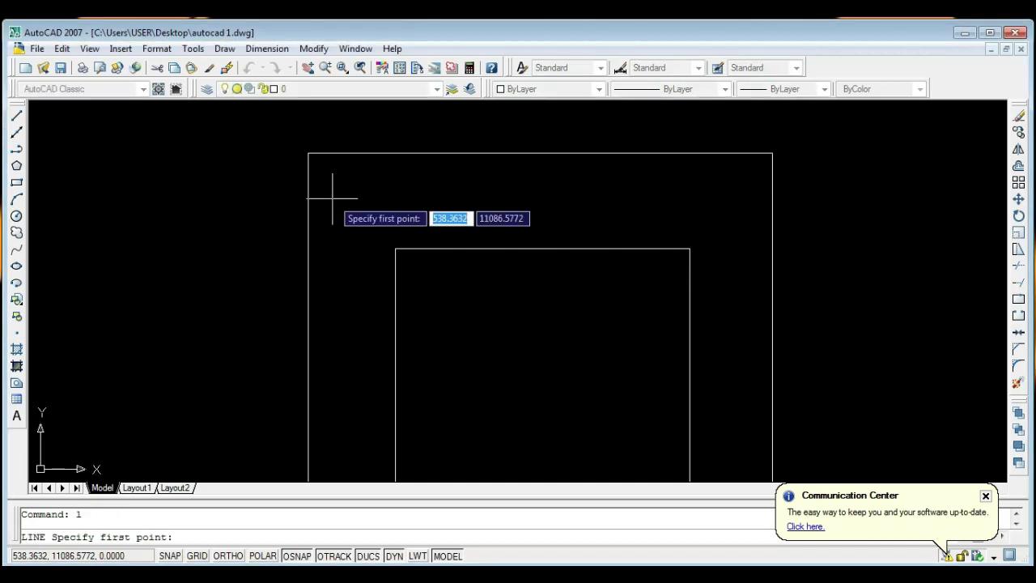
{"action": "left_click", "coordinate": [308, 152]}
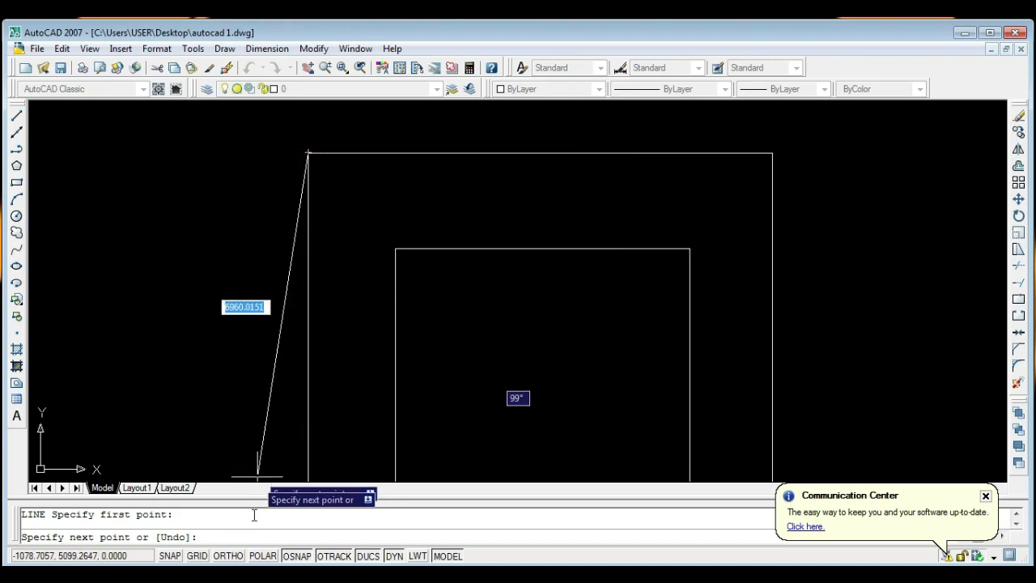
{"action": "left_click", "coordinate": [230, 558]}
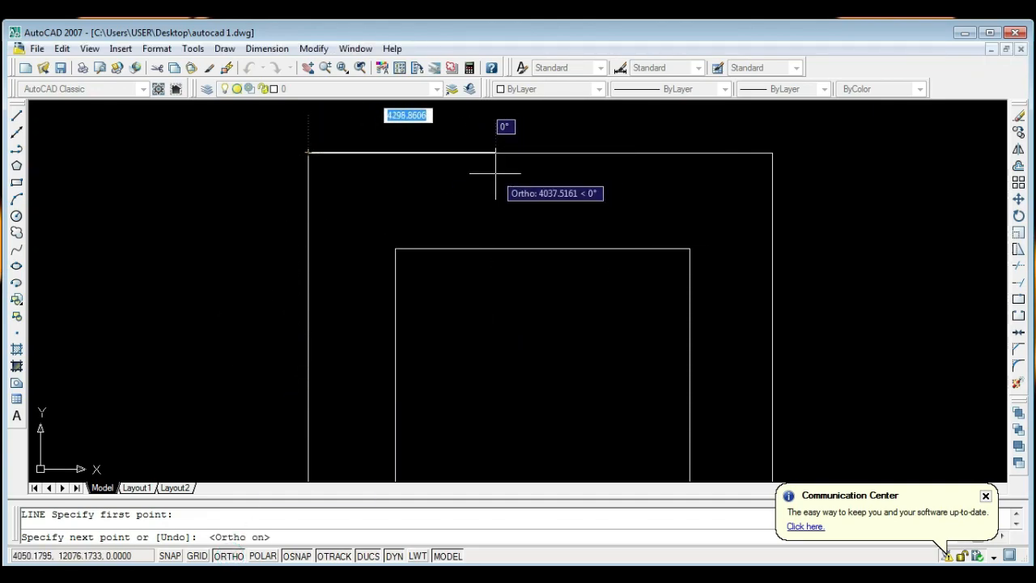
{"action": "type", "text": "300"}
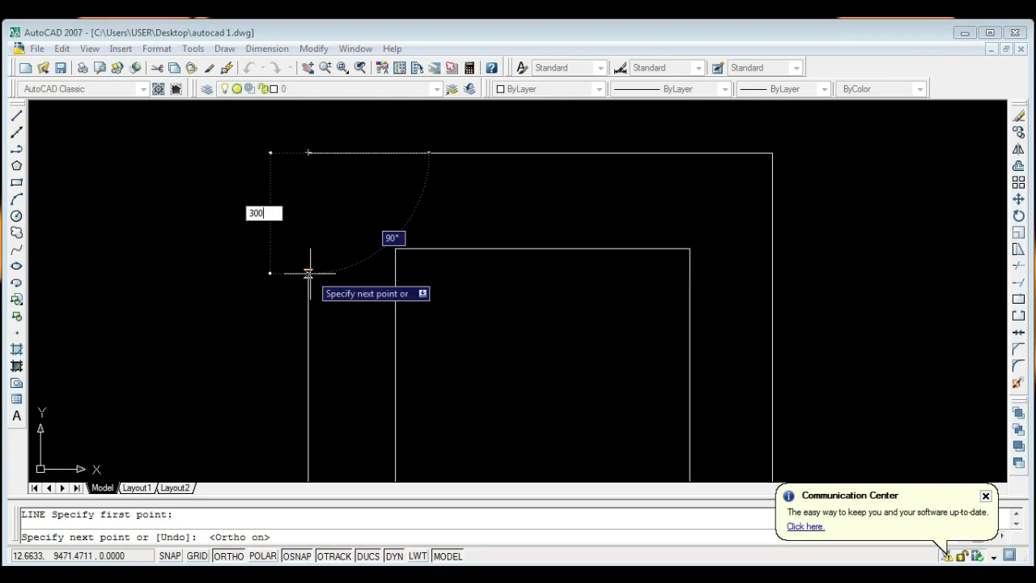
{"action": "key", "text": "Return"}
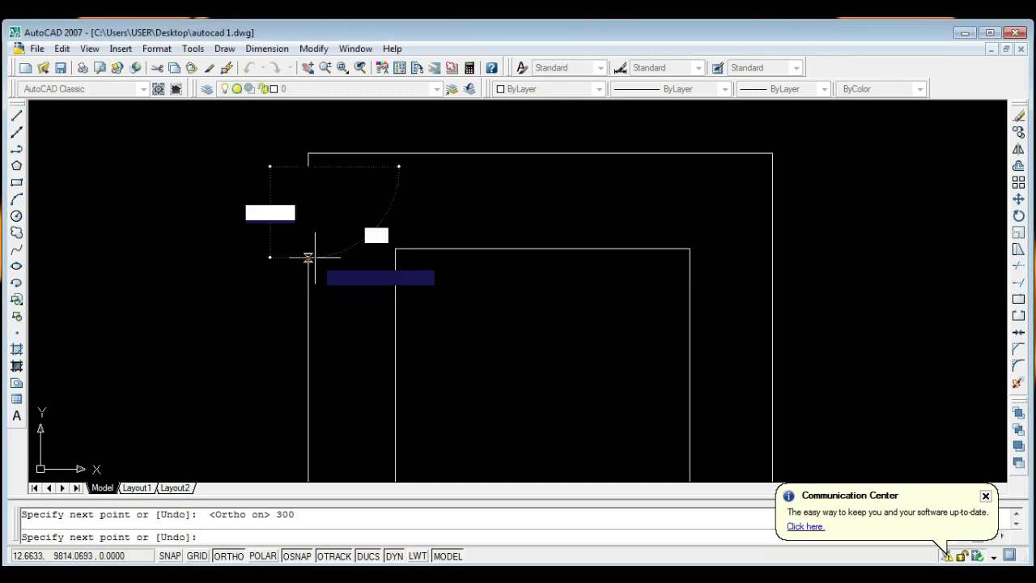
{"action": "key", "text": "Escape"}
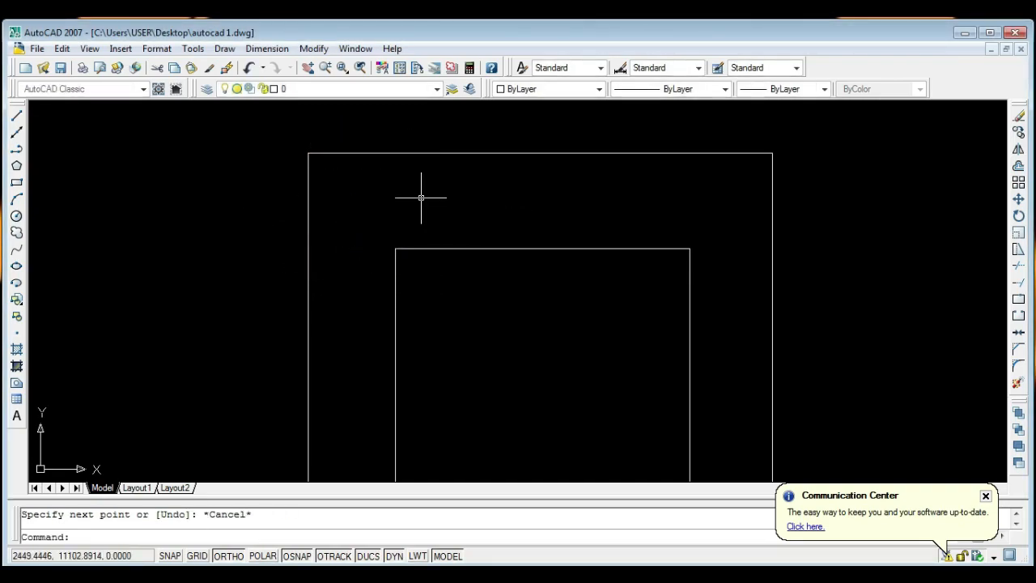
- Examine the short 300-unit line and its lower endpoint at the outer square's upper-left corner
{"action": "scroll", "coordinate": [312, 158], "scroll_direction": "up", "scroll_amount": 3}
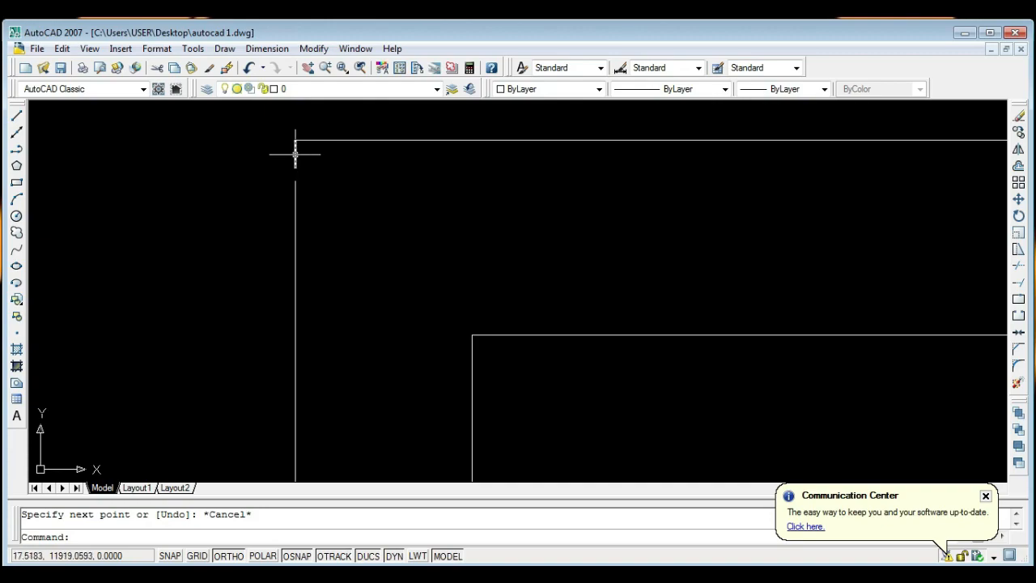
{"action": "left_click", "coordinate": [296, 155]}
{"action": "scroll", "coordinate": [308, 169], "scroll_direction": "down", "scroll_amount": 2}
{"action": "scroll", "coordinate": [295, 166], "scroll_direction": "up", "scroll_amount": 5}
{"action": "scroll", "coordinate": [322, 160], "scroll_direction": "up", "scroll_amount": 3}
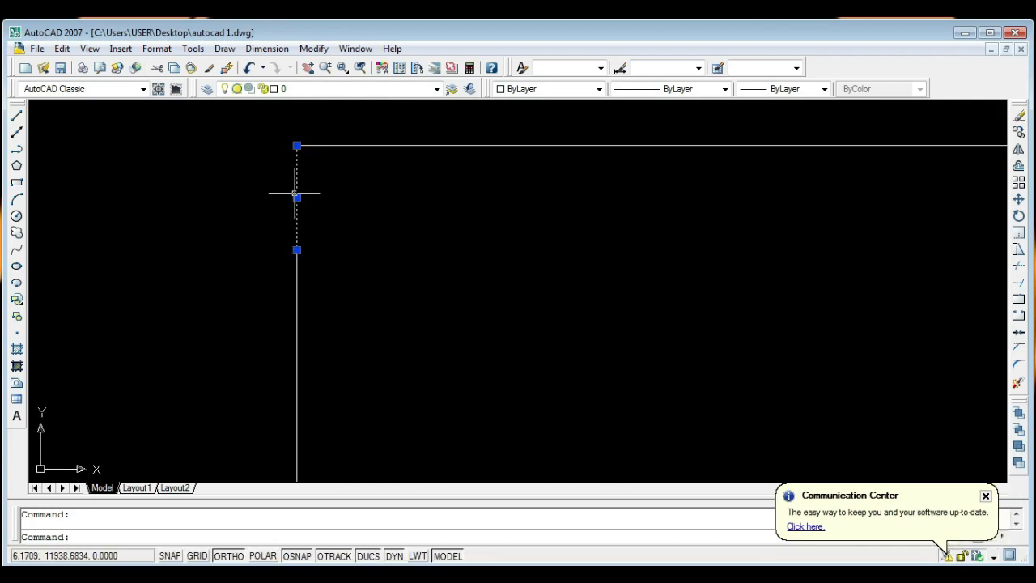
{"action": "scroll", "coordinate": [264, 243], "scroll_direction": "down", "scroll_amount": 4}
{"action": "scroll", "coordinate": [272, 232], "scroll_direction": "up", "scroll_amount": 3}
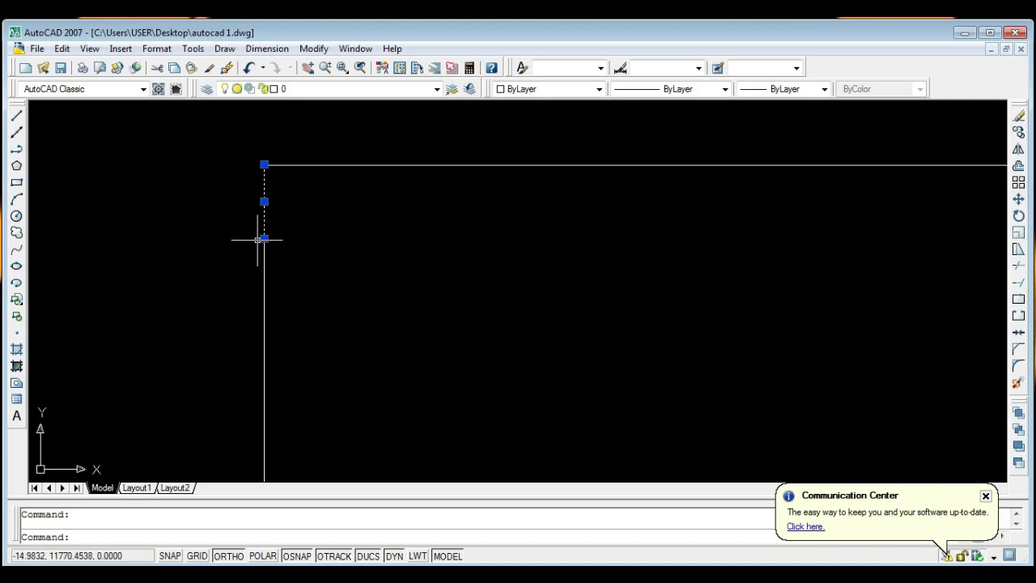
{"action": "scroll", "coordinate": [262, 246], "scroll_direction": "down", "scroll_amount": 4}
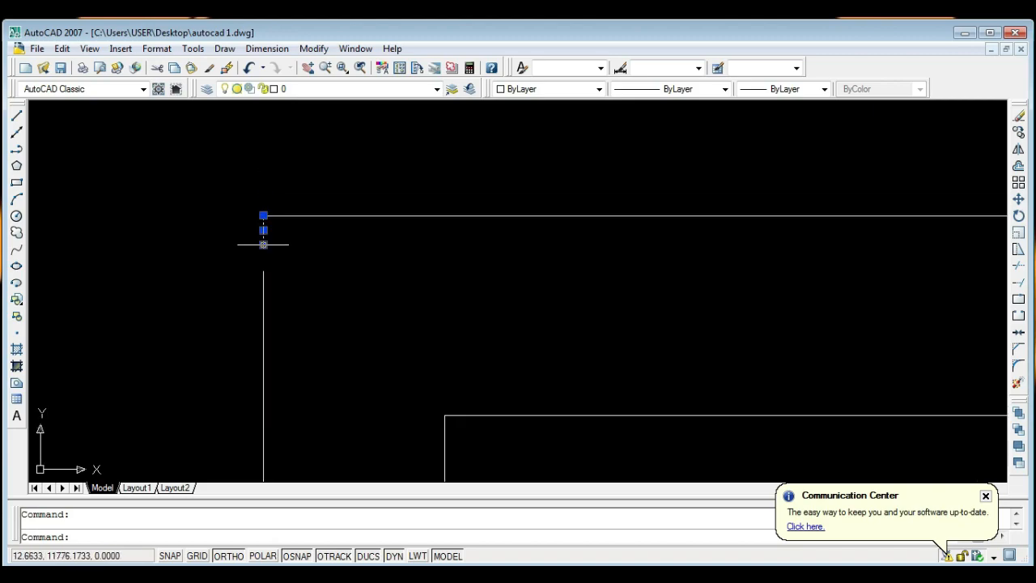
{"action": "scroll", "coordinate": [259, 236], "scroll_direction": "up", "scroll_amount": 4}
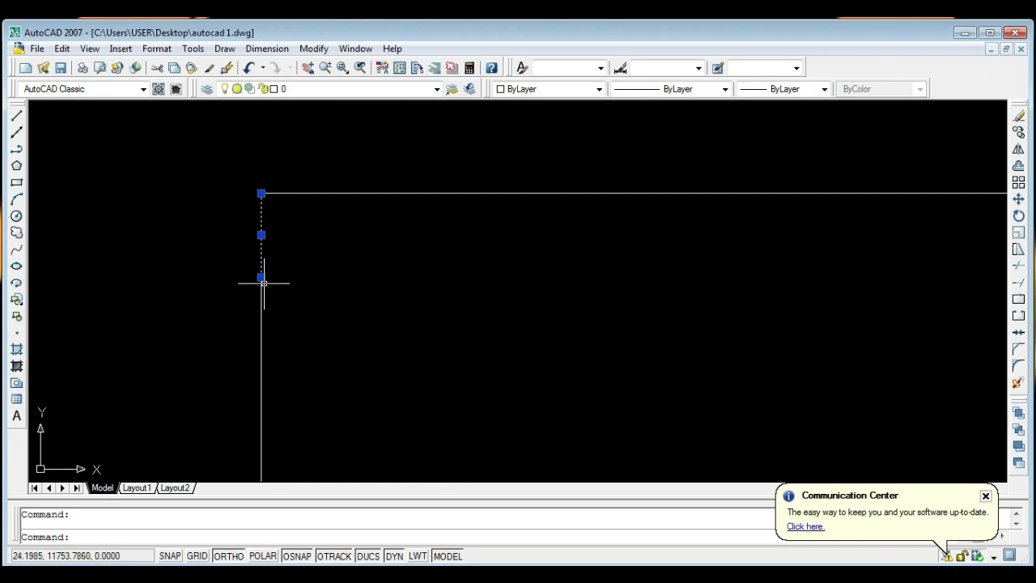
{"action": "key", "text": "Escape"}
{"action": "left_click", "coordinate": [260, 224]}
{"action": "key", "text": "Escape"}
{"action": "left_click", "coordinate": [16, 117]}
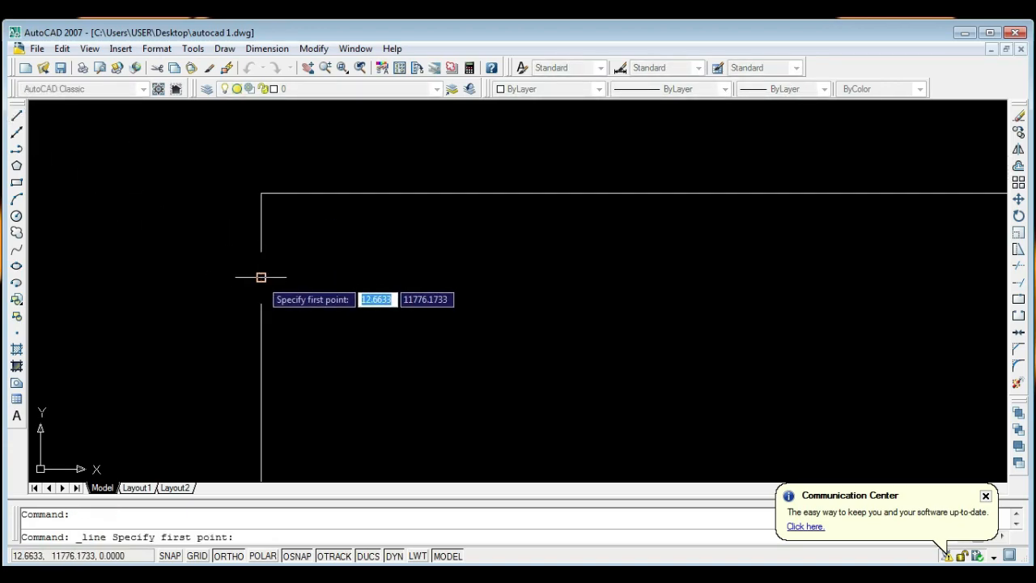
{"action": "scroll", "coordinate": [243, 263], "scroll_direction": "down", "scroll_amount": 2}
{"action": "key", "text": "Escape"}
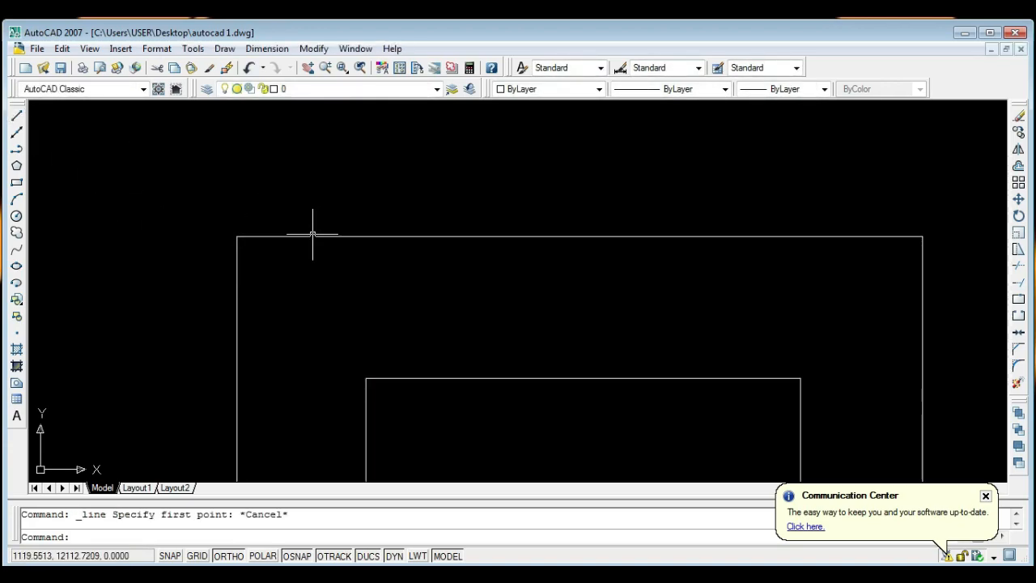
- Draw a horizontal line 9700 units to the right from the lower endpoint of the 300-unit line
{"action": "left_click", "coordinate": [16, 115]}
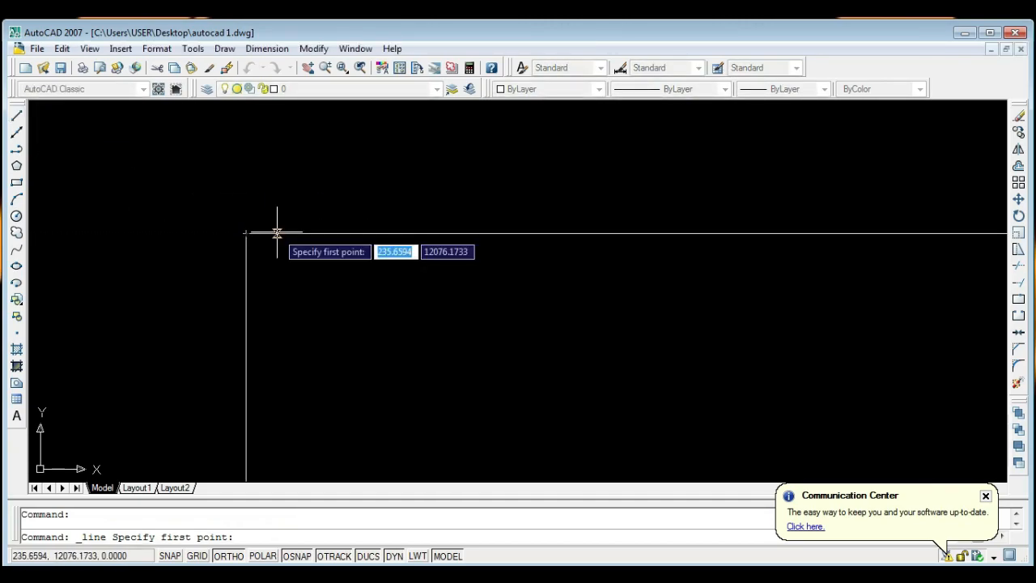
{"action": "scroll", "coordinate": [276, 232], "scroll_direction": "up", "scroll_amount": 2}
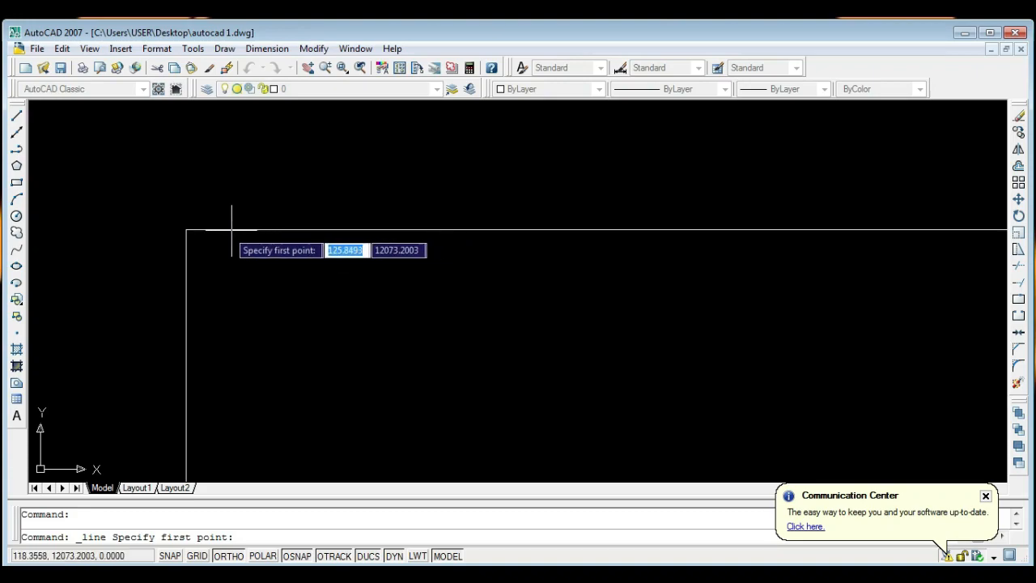
{"action": "scroll", "coordinate": [277, 213], "scroll_direction": "down", "scroll_amount": 3}
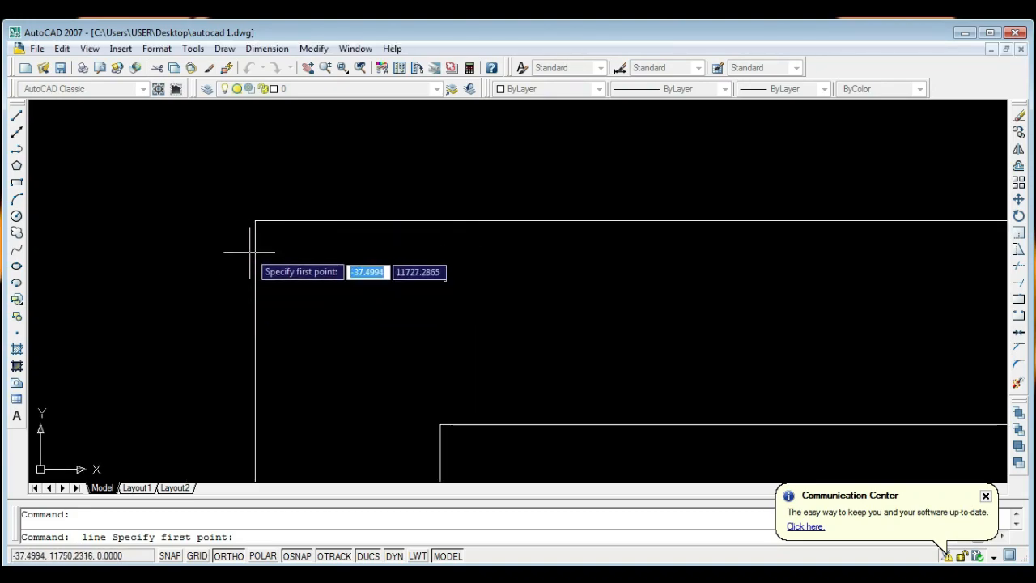
{"action": "left_click", "coordinate": [254, 250]}
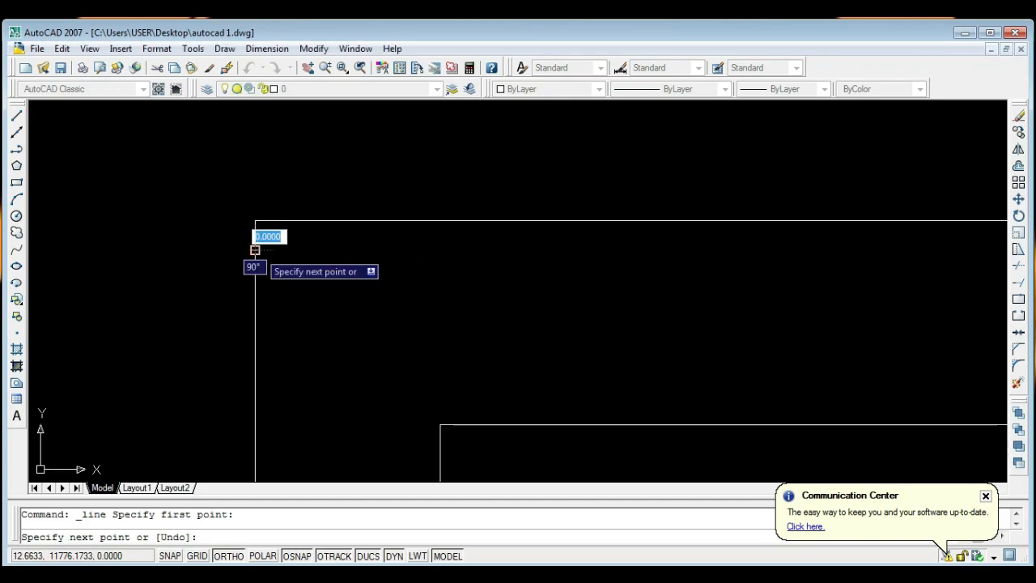
{"action": "scroll", "coordinate": [302, 263], "scroll_direction": "down", "scroll_amount": 2}
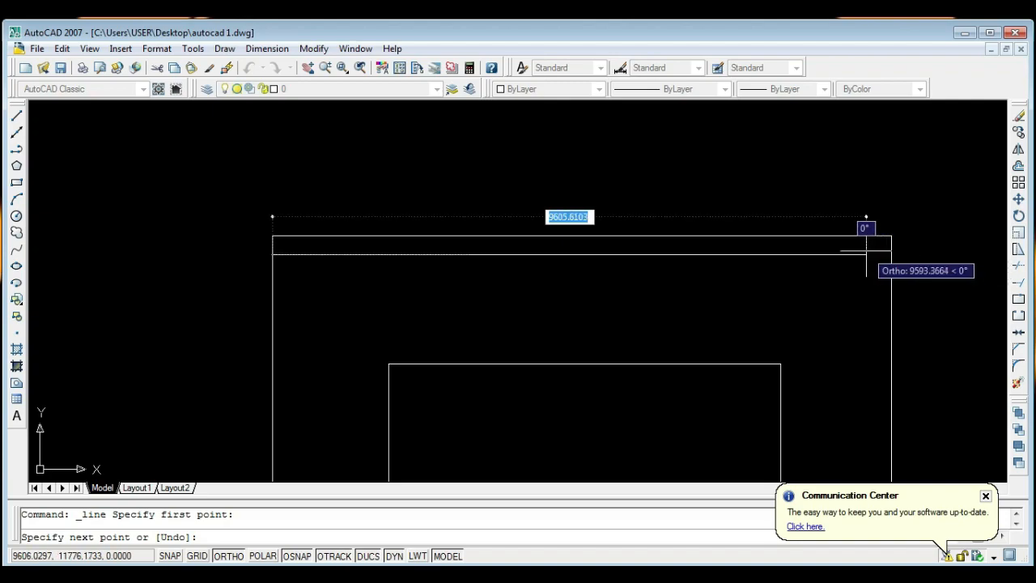
{"action": "type", "text": "9"}
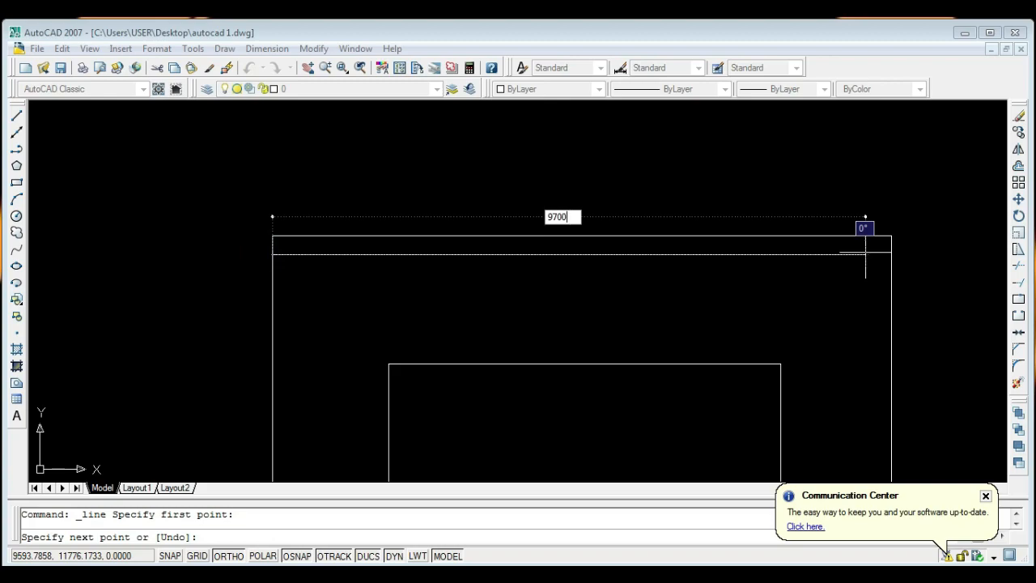
{"action": "type", "text": "700"}
{"action": "key", "text": "Return"}
- Continue the line 9400 units straight down, parallel to the outer square's right side
{"action": "scroll", "coordinate": [874, 280], "scroll_direction": "up", "scroll_amount": 3}
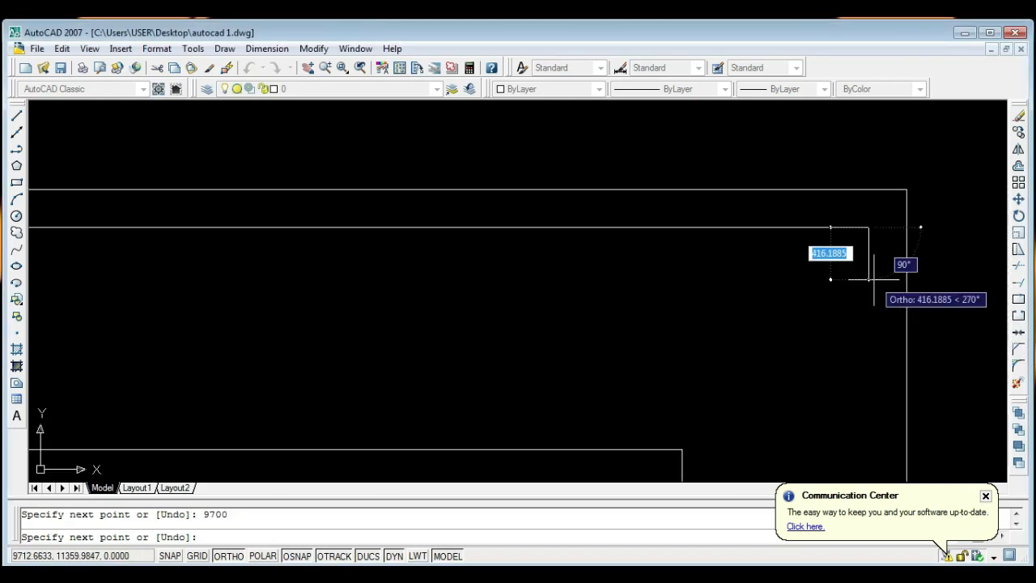
{"action": "scroll", "coordinate": [867, 291], "scroll_direction": "down", "scroll_amount": 3}
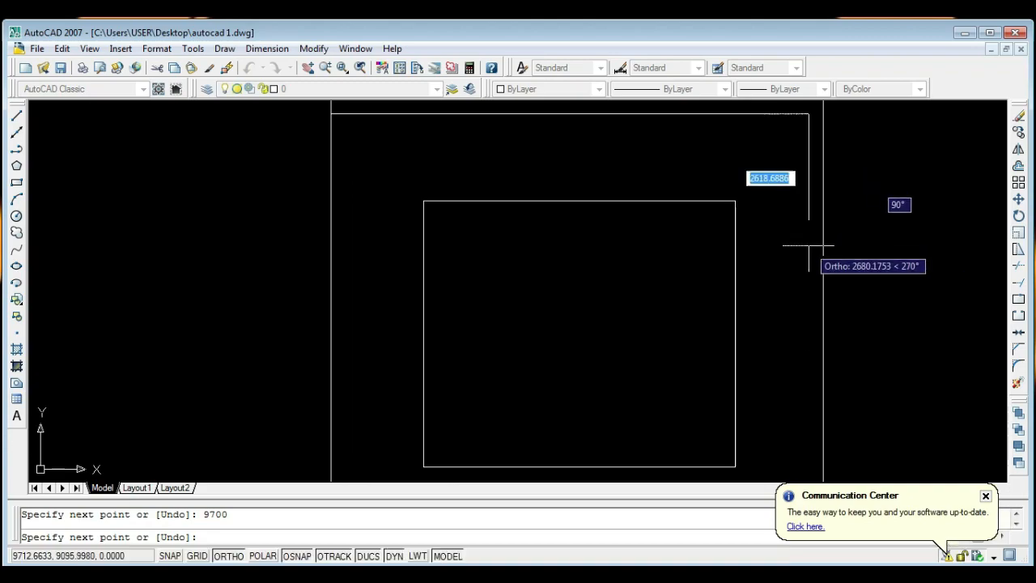
{"action": "scroll", "coordinate": [802, 300], "scroll_direction": "down", "scroll_amount": 2}
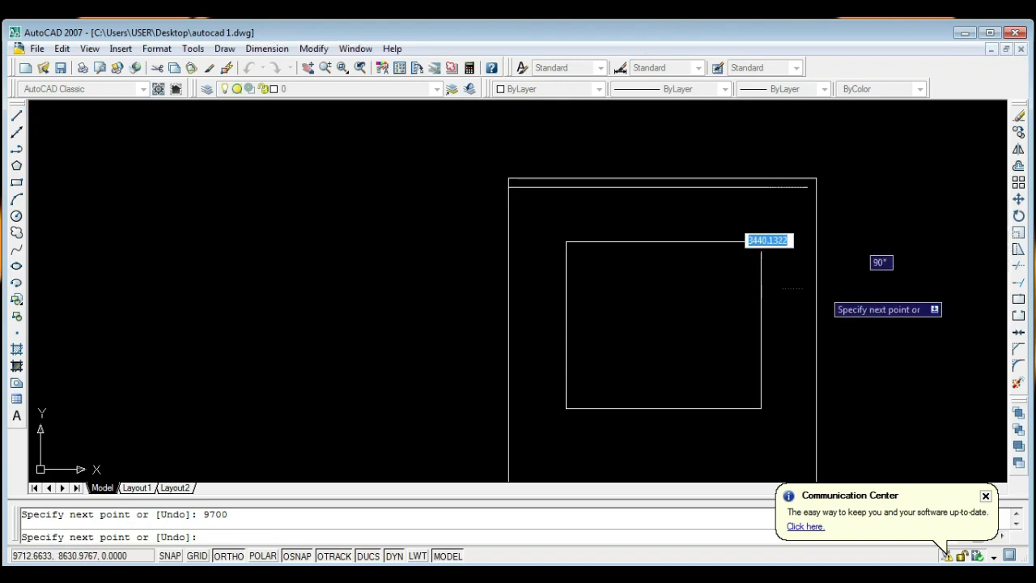
{"action": "middle_click_drag", "start_coordinate": [804, 340], "coordinate": [784, 321]}
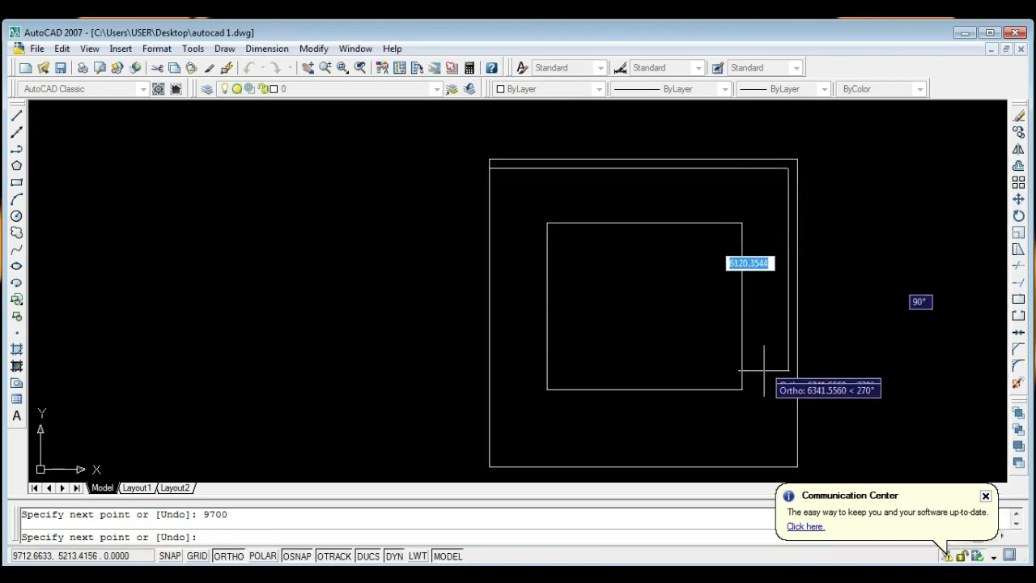
{"action": "scroll", "coordinate": [779, 184], "scroll_direction": "up", "scroll_amount": 5}
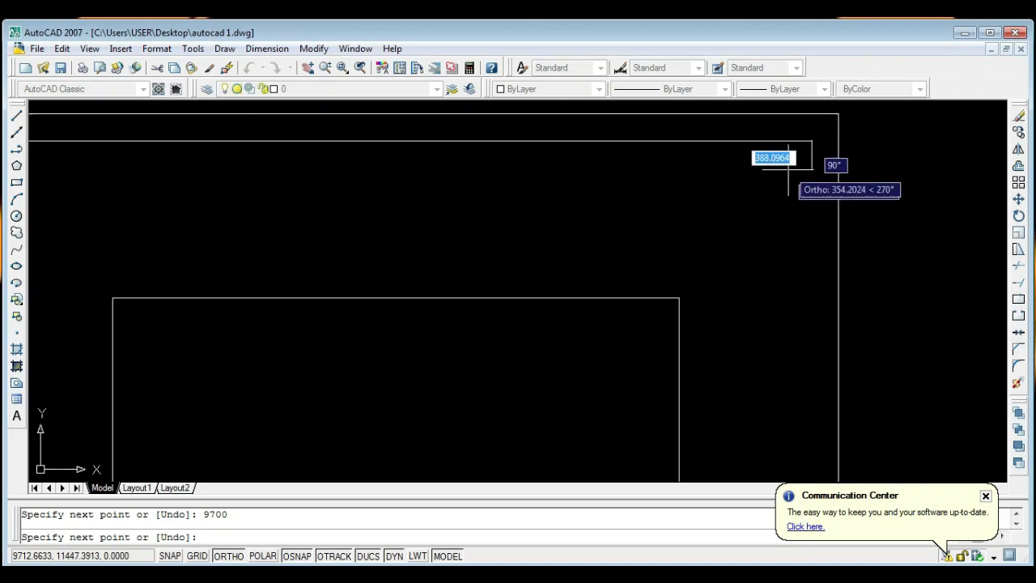
{"action": "scroll", "coordinate": [798, 282], "scroll_direction": "down", "scroll_amount": 6}
{"action": "scroll", "coordinate": [794, 397], "scroll_direction": "up", "scroll_amount": 5}
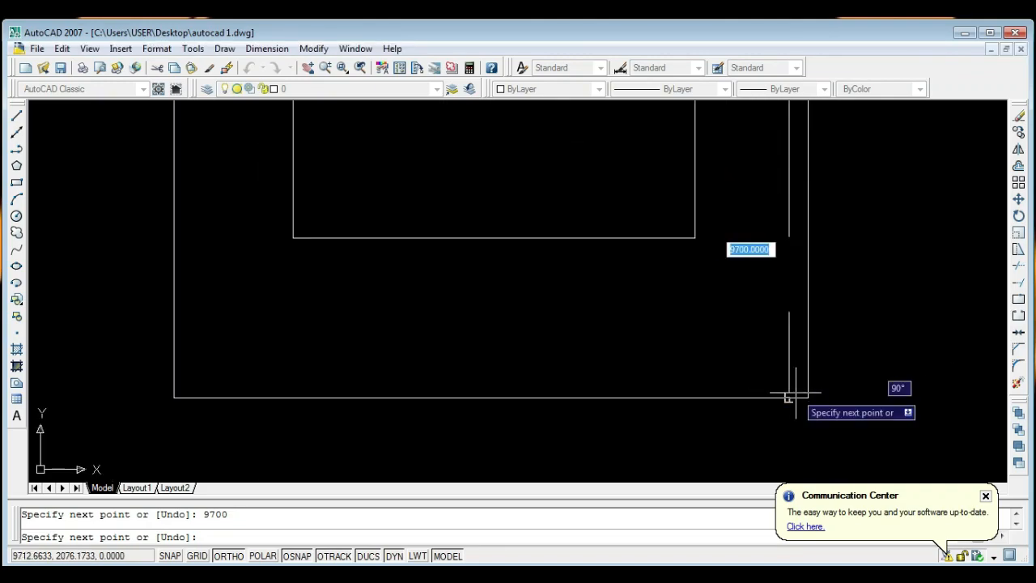
{"action": "scroll", "coordinate": [795, 379], "scroll_direction": "down", "scroll_amount": 4}
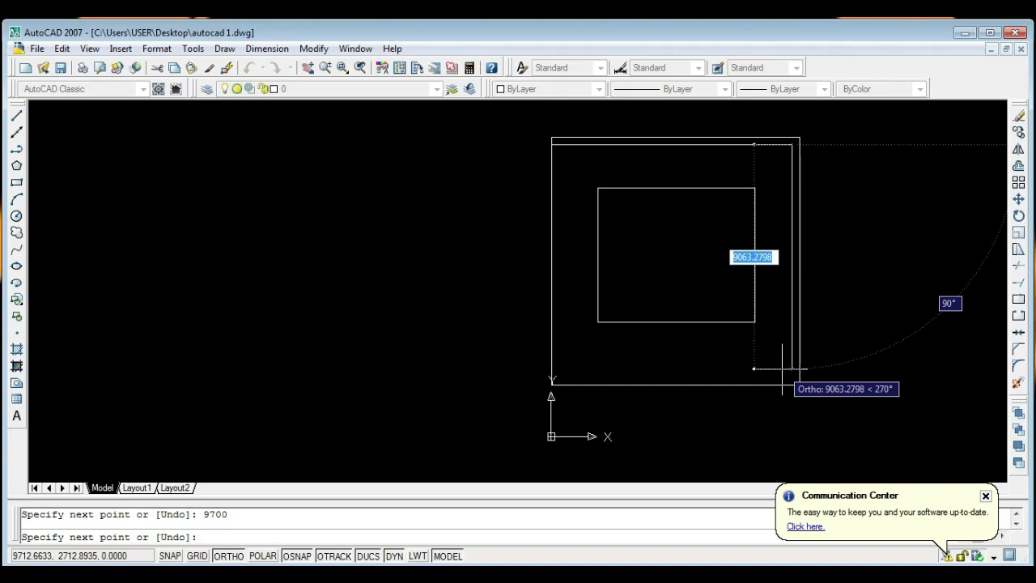
{"action": "type", "text": "9"}
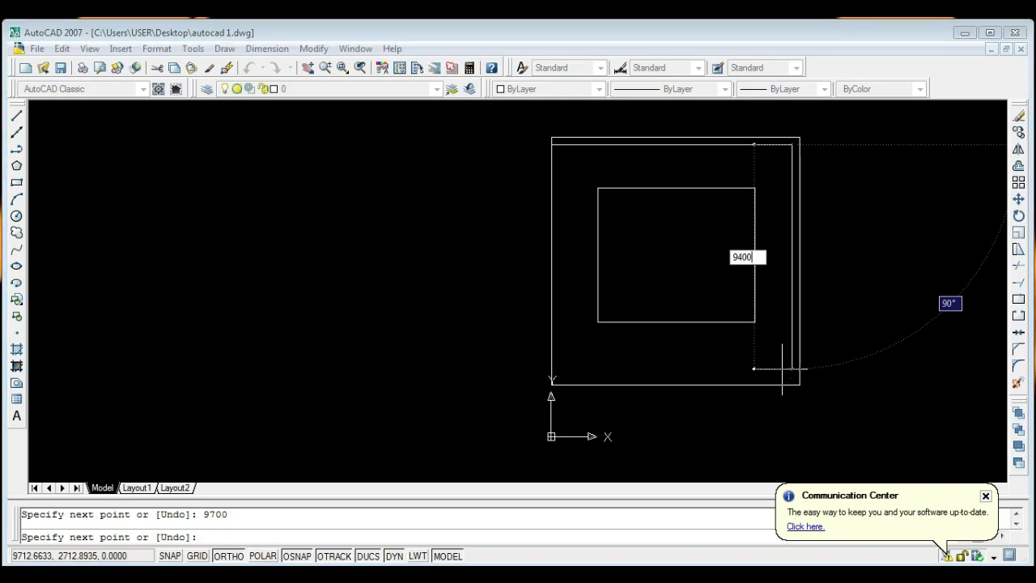
{"action": "type", "text": "400"}
{"action": "key", "text": "Return"}
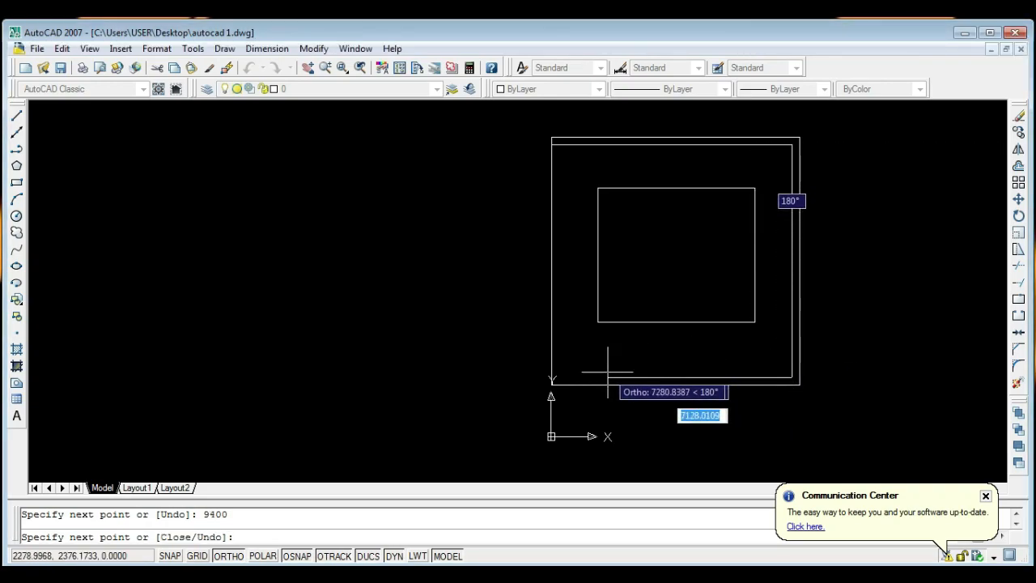
- Continue with a 9400-unit segment to the left and a 9400-unit segment straight up, completing the inner frame
{"action": "type", "text": "94"}
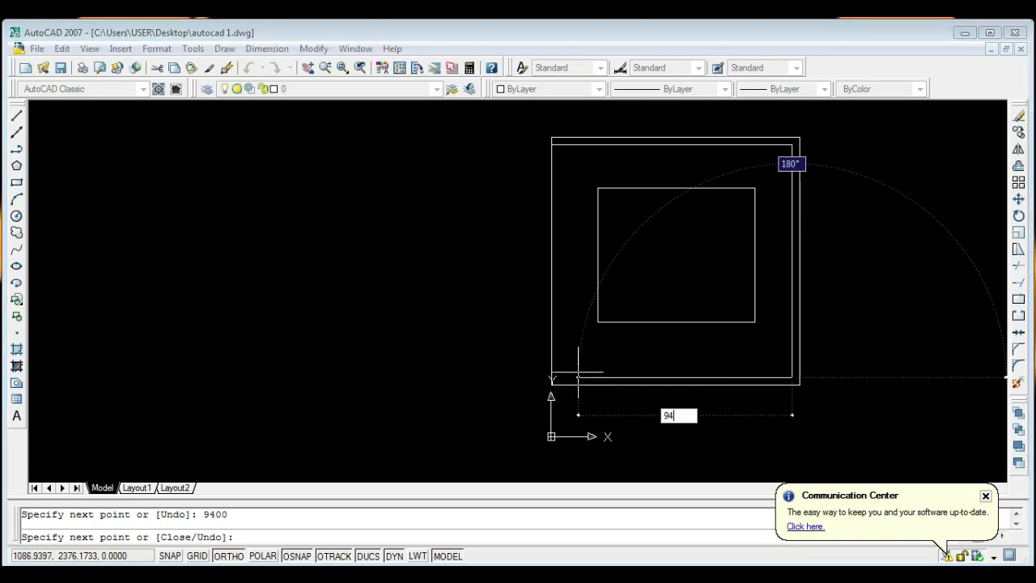
{"action": "type", "text": "00"}
{"action": "key", "text": "Return"}
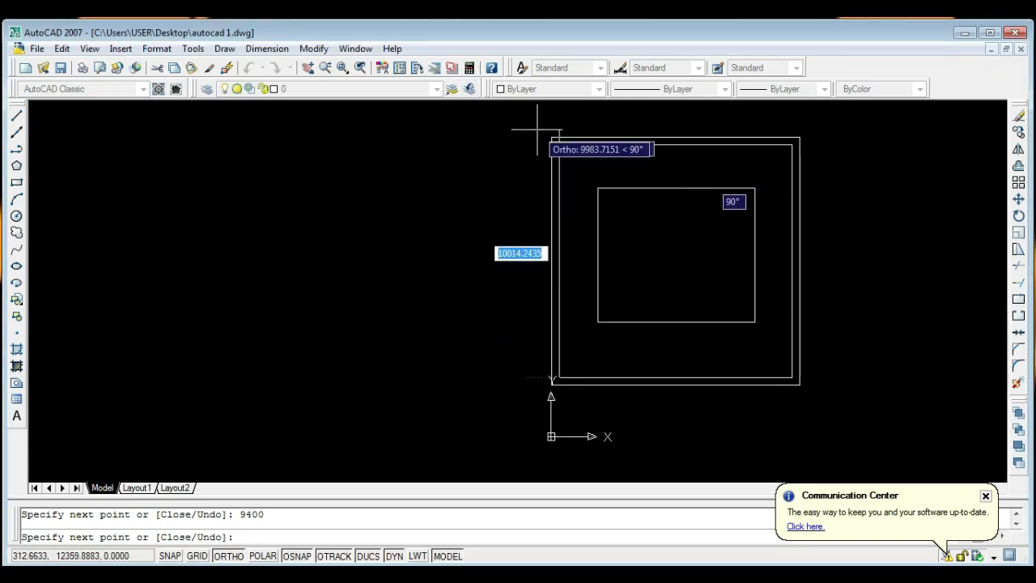
{"action": "scroll", "coordinate": [551, 146], "scroll_direction": "up", "scroll_amount": 3}
{"action": "scroll", "coordinate": [562, 160], "scroll_direction": "down", "scroll_amount": 2}
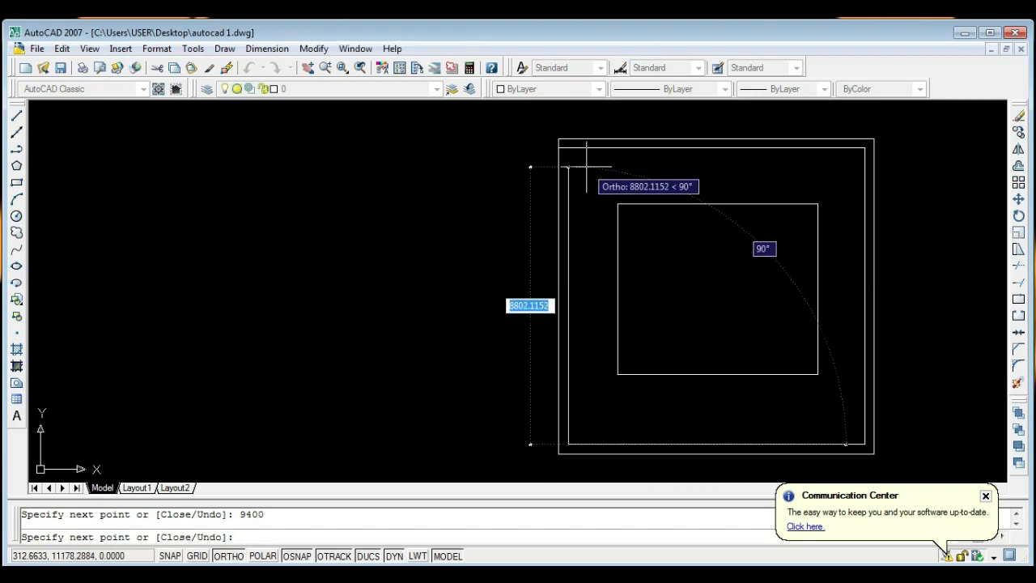
{"action": "type", "text": "9400"}
{"action": "key", "text": "Return"}
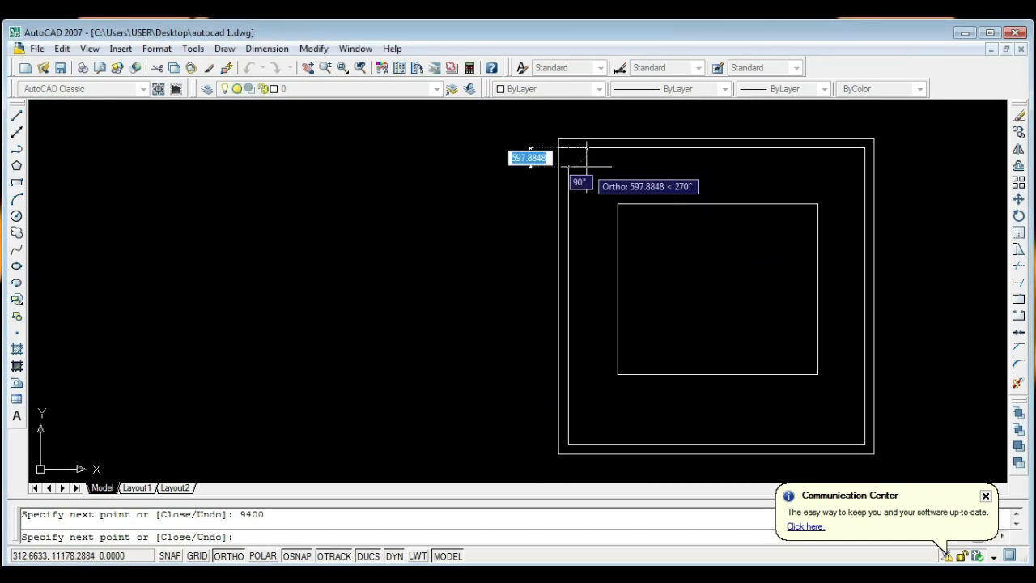
{"action": "key", "text": "Escape"}
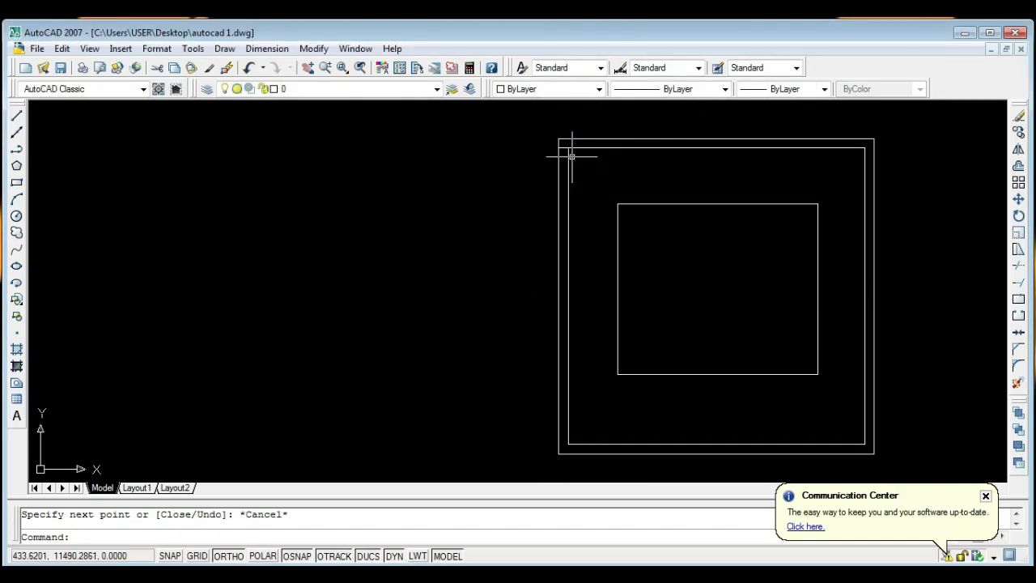
- Examine the outer square's upper-left corner, where the inner frame's top line runs on to the outer square's left side
{"action": "scroll", "coordinate": [565, 144], "scroll_direction": "up", "scroll_amount": 3}
{"action": "scroll", "coordinate": [590, 157], "scroll_direction": "up", "scroll_amount": 2}
{"action": "scroll", "coordinate": [555, 150], "scroll_direction": "down", "scroll_amount": 6}
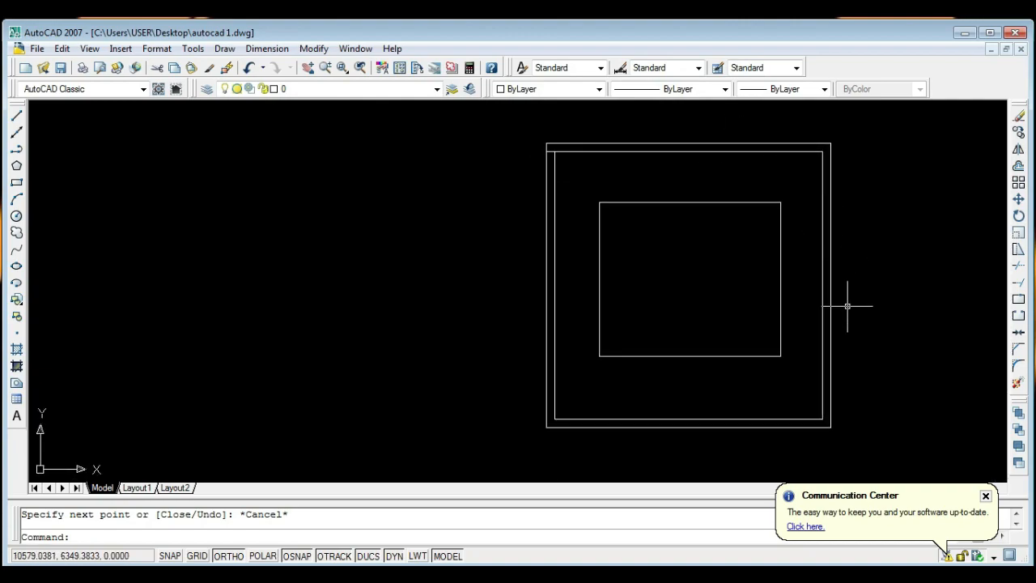
{"action": "scroll", "coordinate": [555, 153], "scroll_direction": "up", "scroll_amount": 5}
{"action": "scroll", "coordinate": [534, 130], "scroll_direction": "down", "scroll_amount": 5}
{"action": "scroll", "coordinate": [548, 150], "scroll_direction": "up", "scroll_amount": 5}
{"action": "left_click", "coordinate": [538, 136]}
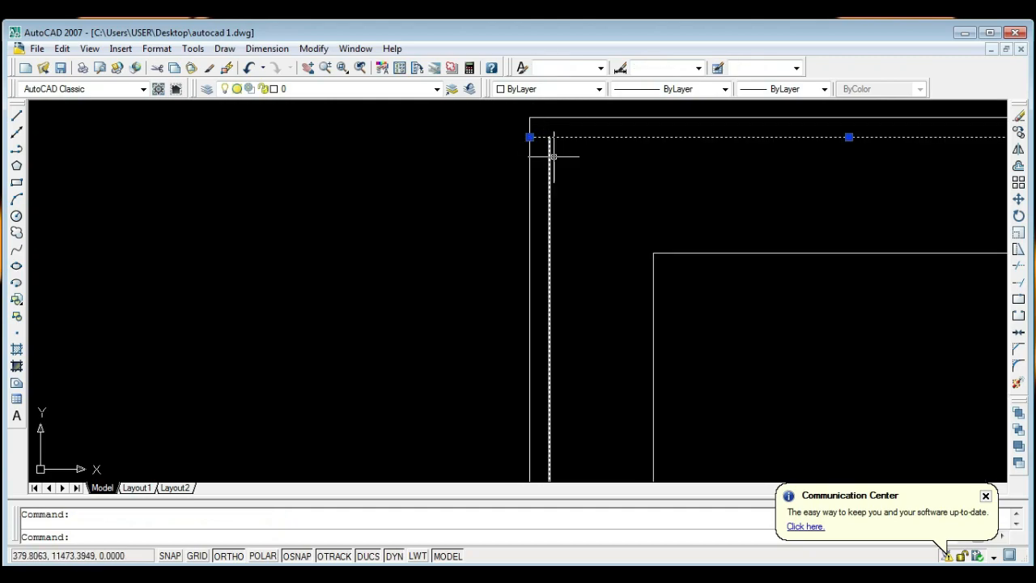
{"action": "scroll", "coordinate": [548, 155], "scroll_direction": "down", "scroll_amount": 2}
{"action": "scroll", "coordinate": [535, 155], "scroll_direction": "up", "scroll_amount": 3}
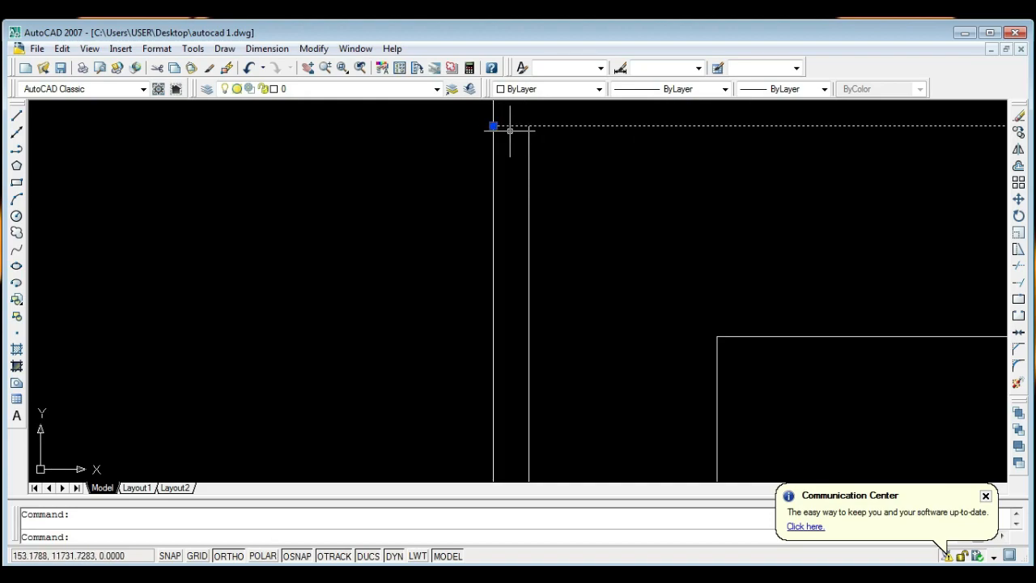
{"action": "key", "text": "Escape"}
{"action": "scroll", "coordinate": [512, 148], "scroll_direction": "down", "scroll_amount": 2}
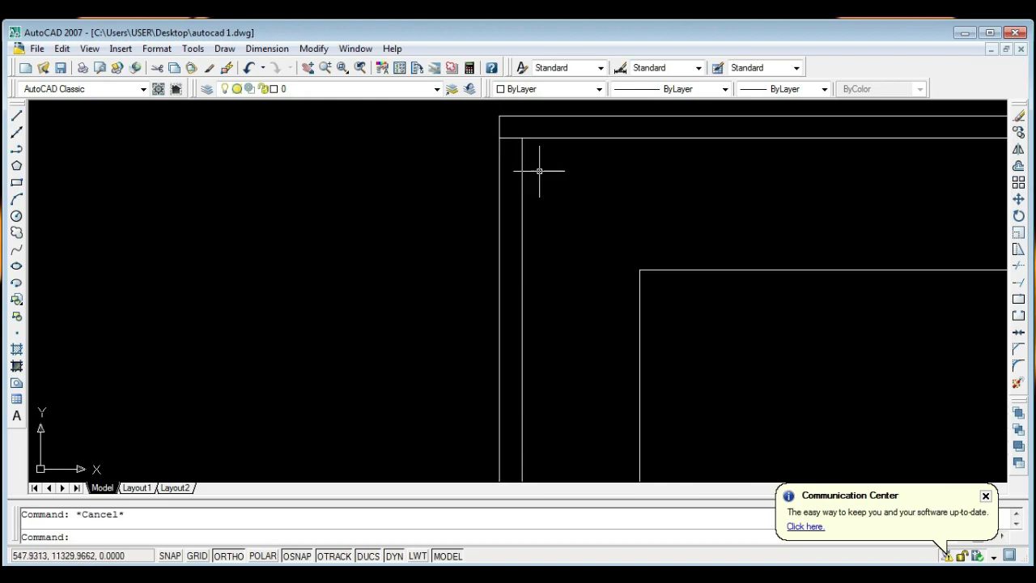
{"action": "scroll", "coordinate": [538, 164], "scroll_direction": "down", "scroll_amount": 1}
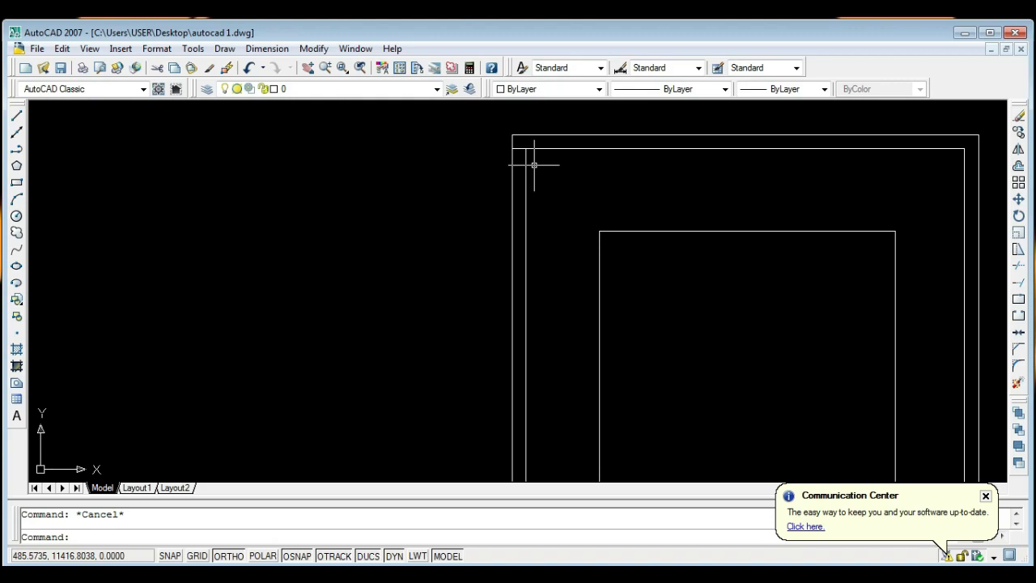
- Compare the inner frame's upper-right and upper-left corners, and inspect the gap between both frames around the whole drawing
{"action": "scroll", "coordinate": [968, 142], "scroll_direction": "up", "scroll_amount": 4}
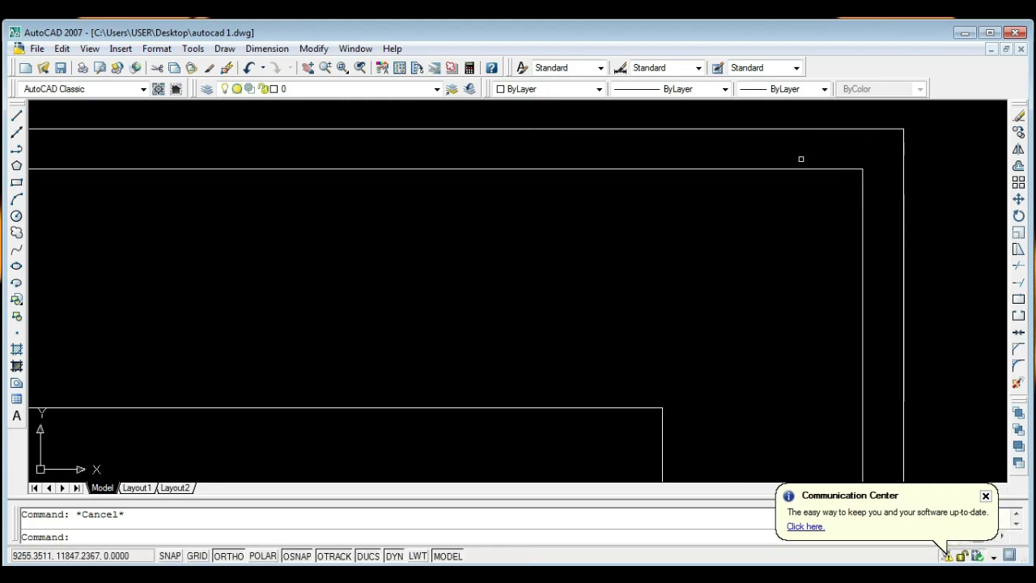
{"action": "scroll", "coordinate": [889, 210], "scroll_direction": "down", "scroll_amount": 2}
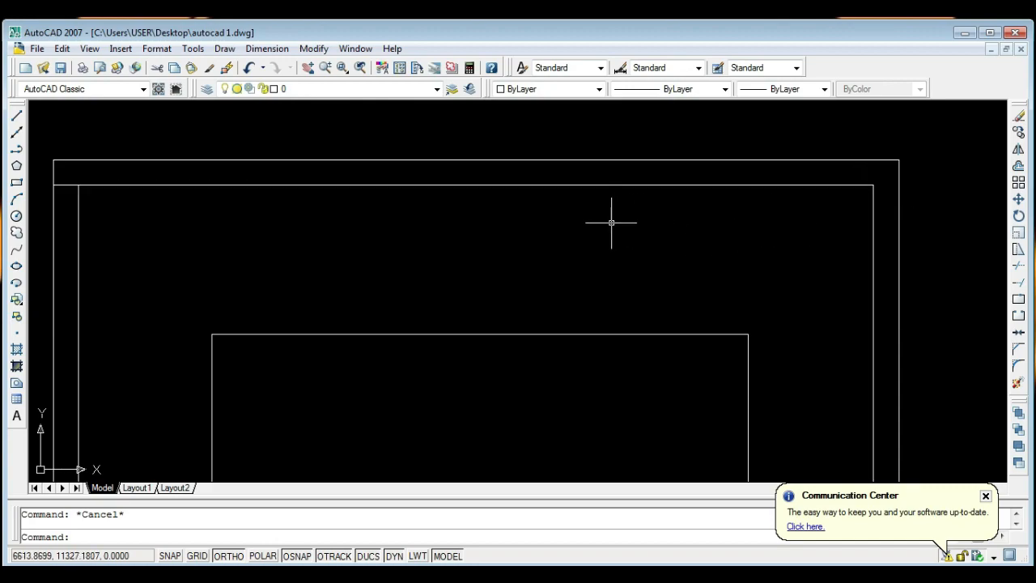
{"action": "scroll", "coordinate": [623, 223], "scroll_direction": "down", "scroll_amount": 2}
{"action": "scroll", "coordinate": [283, 213], "scroll_direction": "up", "scroll_amount": 5}
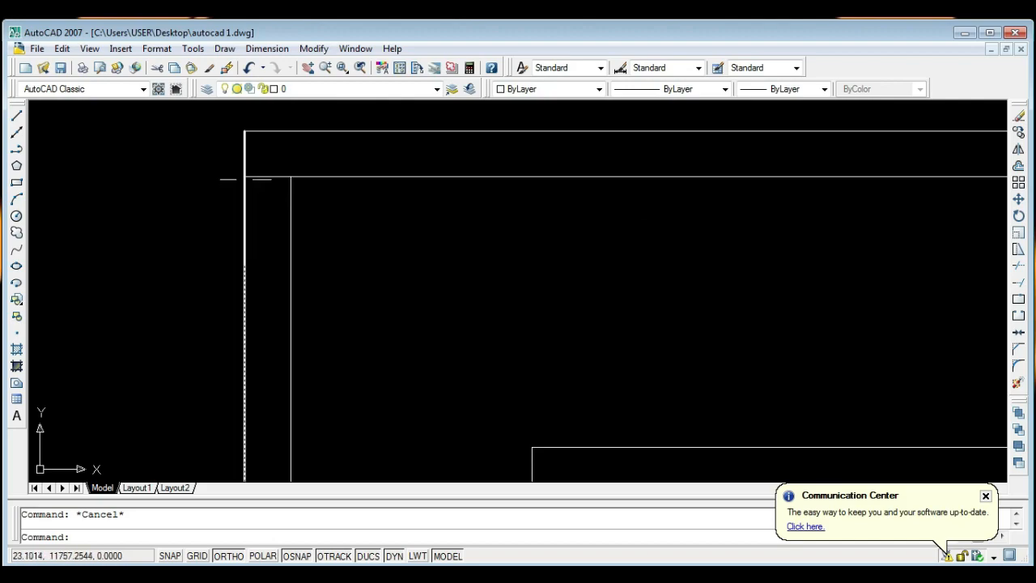
{"action": "scroll", "coordinate": [248, 197], "scroll_direction": "down", "scroll_amount": 4}
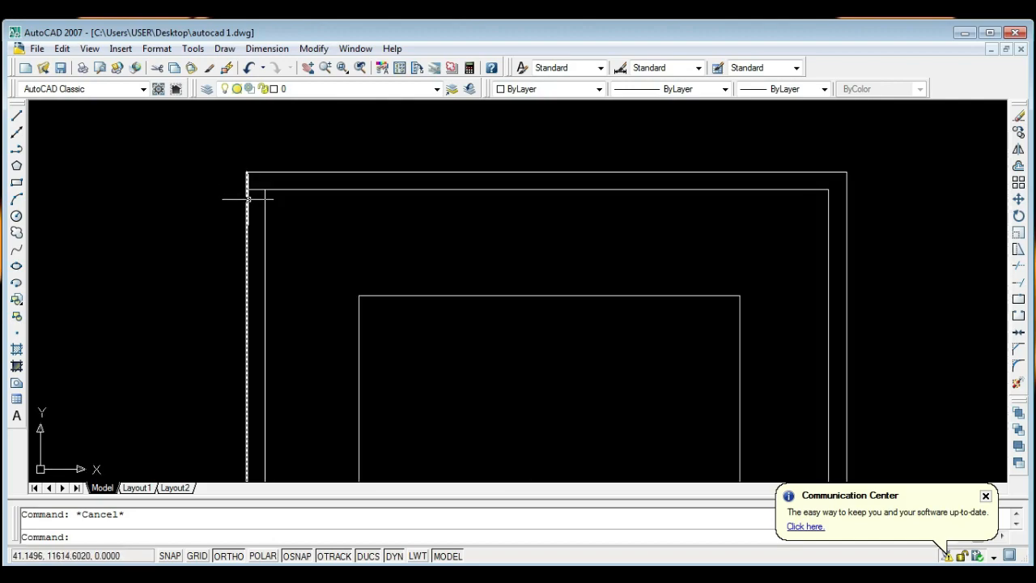
{"action": "scroll", "coordinate": [247, 198], "scroll_direction": "up", "scroll_amount": 3}
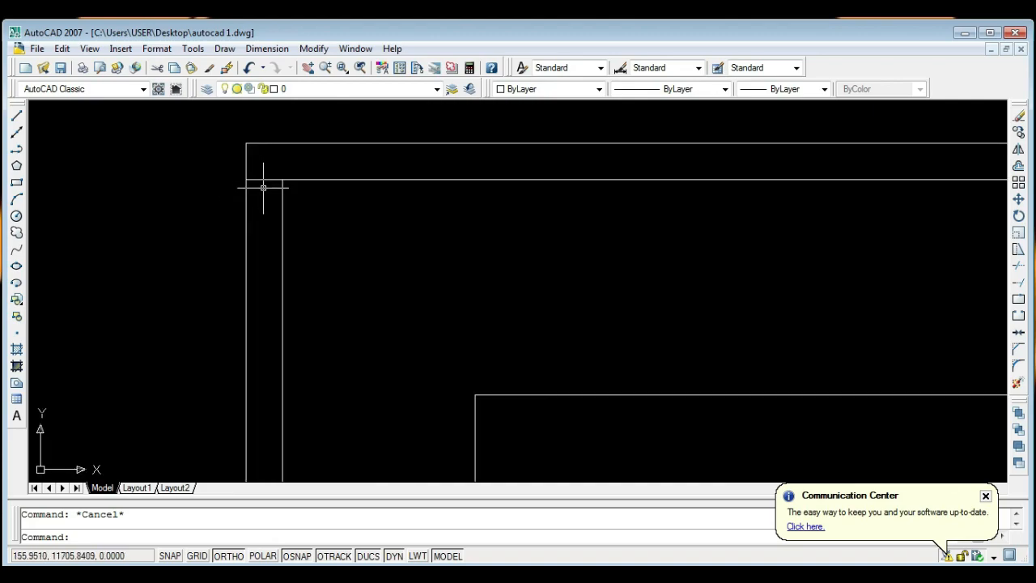
{"action": "scroll", "coordinate": [262, 175], "scroll_direction": "down", "scroll_amount": 3}
{"action": "scroll", "coordinate": [276, 187], "scroll_direction": "down", "scroll_amount": 2}
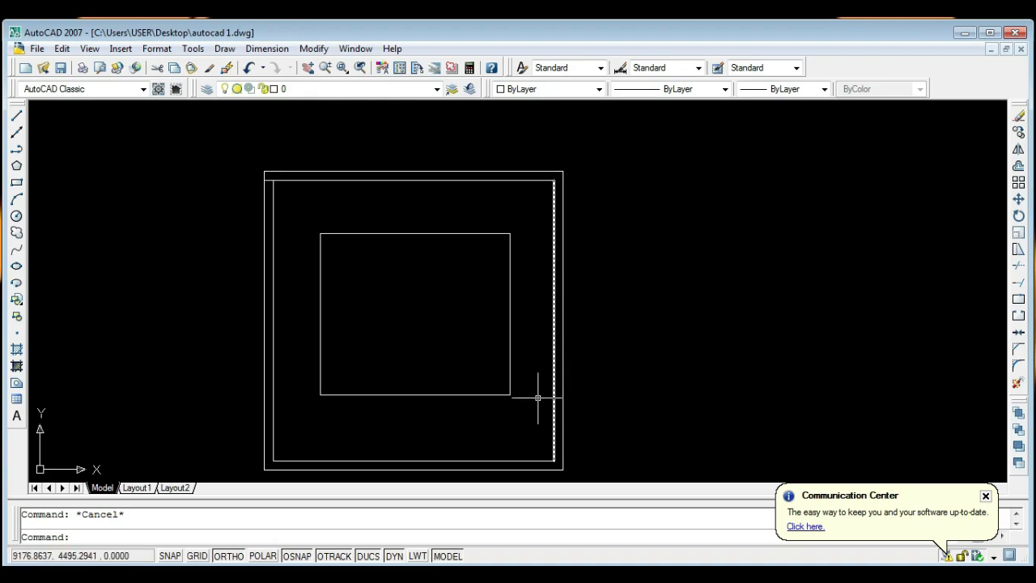
{"action": "middle_click_drag", "start_coordinate": [496, 438], "coordinate": [515, 396]}
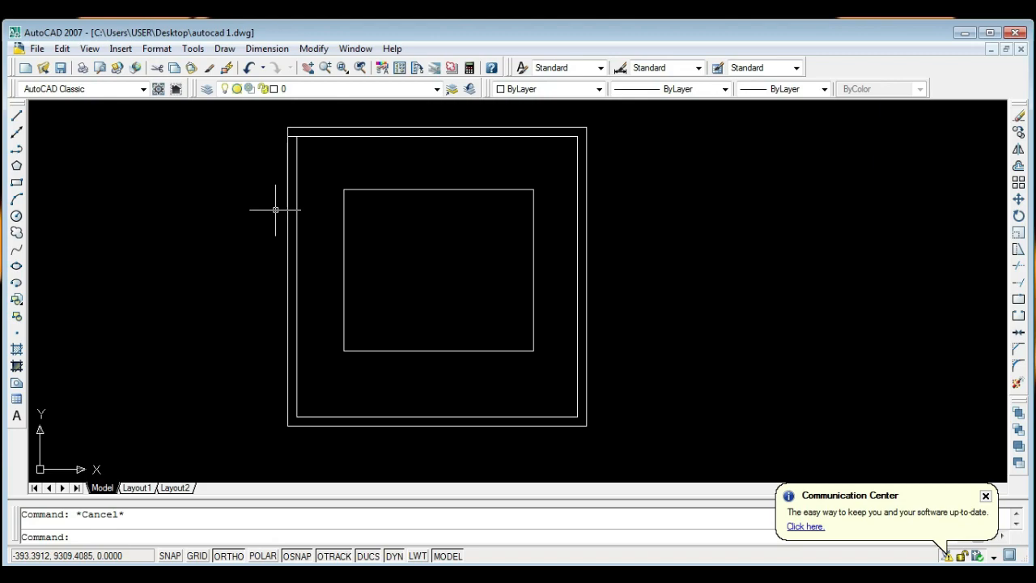
- Delete the four lines of the inner frame that lies 300 units inside the outer square
{"action": "scroll", "coordinate": [522, 130], "scroll_direction": "up", "scroll_amount": 3}
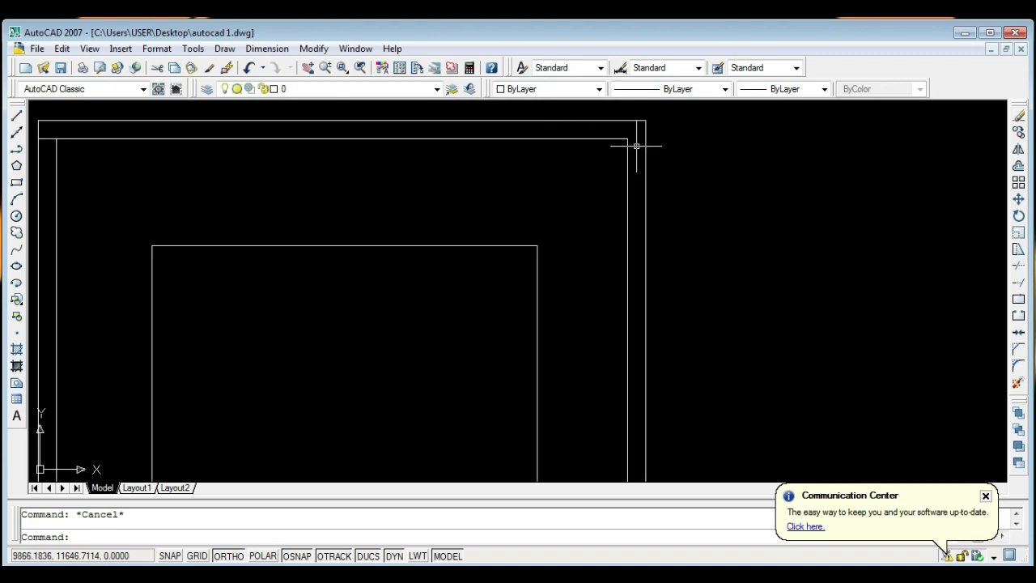
{"action": "left_click", "coordinate": [636, 134]}
{"action": "left_click", "coordinate": [620, 146]}
{"action": "scroll", "coordinate": [622, 146], "scroll_direction": "down", "scroll_amount": 5}
{"action": "scroll", "coordinate": [474, 139], "scroll_direction": "up", "scroll_amount": 5}
{"action": "left_click", "coordinate": [478, 136]}
{"action": "left_click", "coordinate": [441, 121]}
{"action": "scroll", "coordinate": [451, 259], "scroll_direction": "down", "scroll_amount": 5}
{"action": "scroll", "coordinate": [486, 273], "scroll_direction": "up", "scroll_amount": 5}
{"action": "left_click", "coordinate": [489, 277]}
{"action": "left_click", "coordinate": [476, 255]}
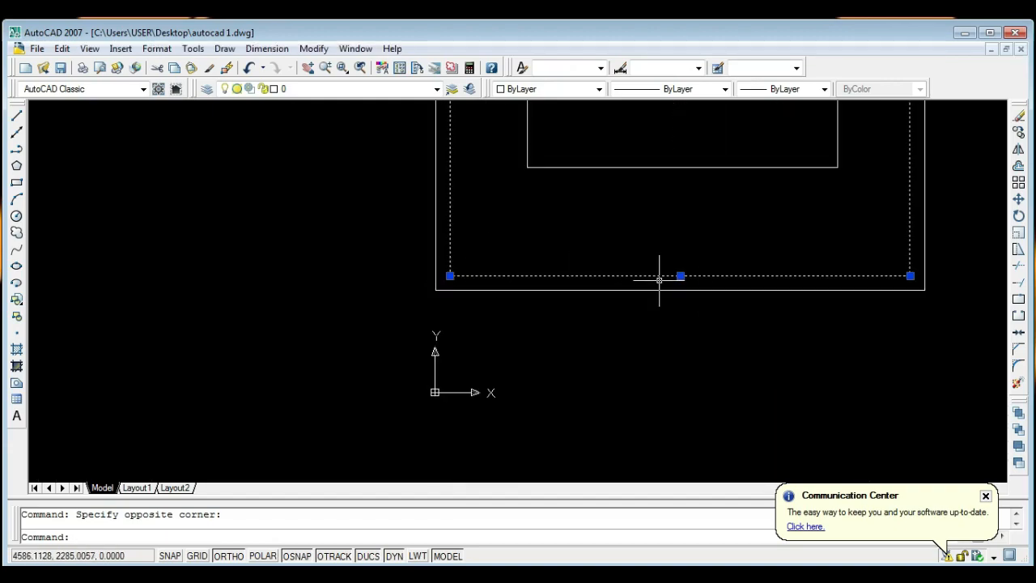
{"action": "key", "text": "Delete"}
- Try to select the lines meeting at the outer square's upper-left corner with a selection window and direct picks
{"action": "scroll", "coordinate": [567, 284], "scroll_direction": "down", "scroll_amount": 4}
{"action": "middle_click_drag", "start_coordinate": [574, 273], "coordinate": [479, 317]}
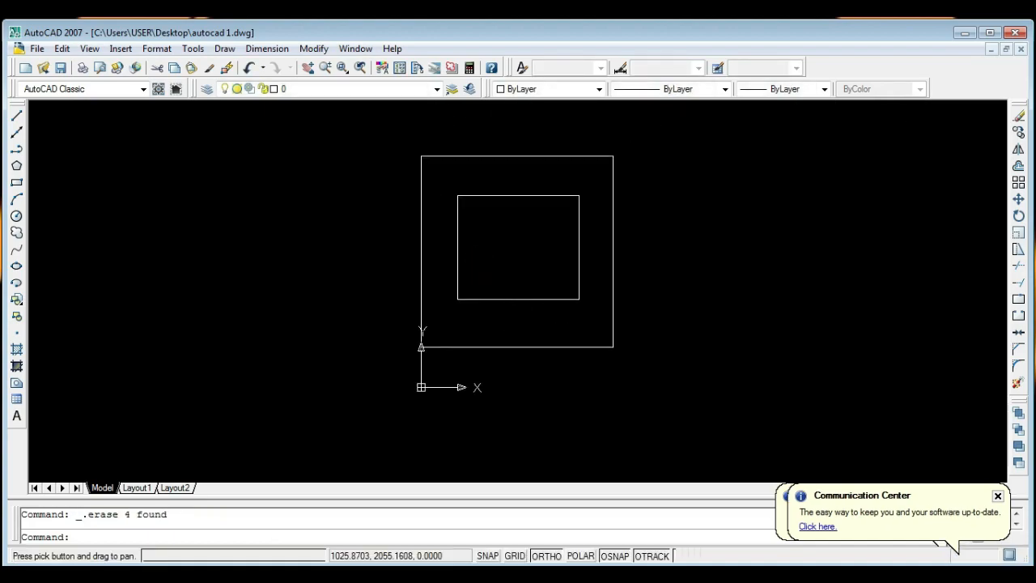
{"action": "scroll", "coordinate": [428, 167], "scroll_direction": "up", "scroll_amount": 4}
{"action": "left_click", "coordinate": [396, 135]}
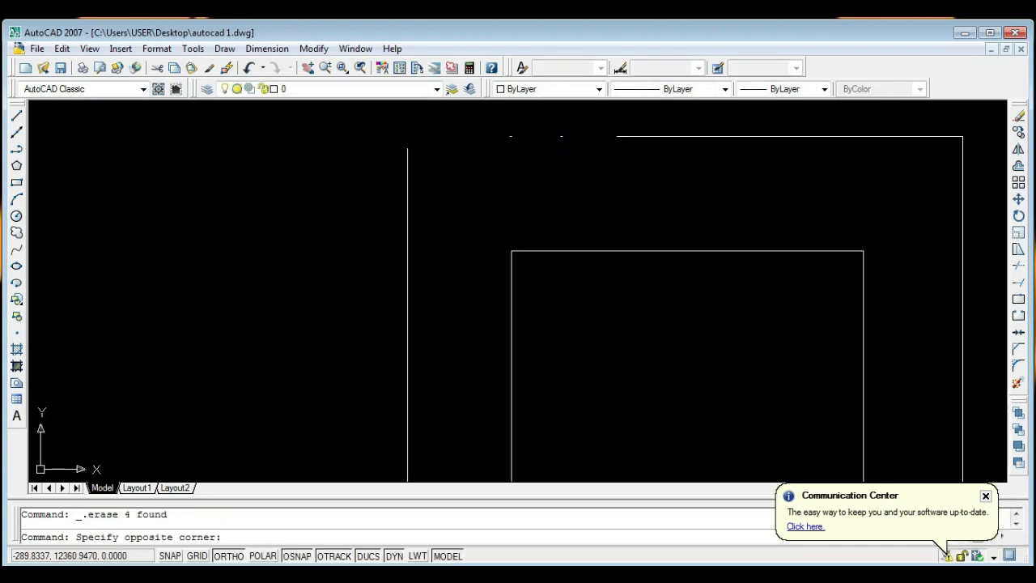
{"action": "left_click", "coordinate": [425, 190]}
{"action": "scroll", "coordinate": [403, 158], "scroll_direction": "up", "scroll_amount": 2}
{"action": "key", "text": "Escape"}
{"action": "scroll", "coordinate": [409, 149], "scroll_direction": "up", "scroll_amount": 1}
{"action": "scroll", "coordinate": [365, 159], "scroll_direction": "down", "scroll_amount": 5}
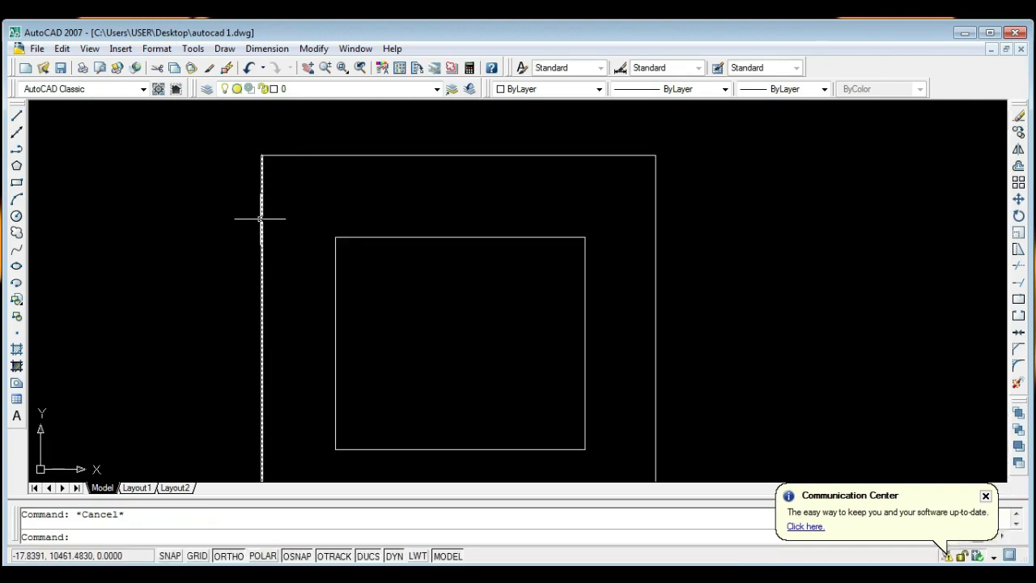
{"action": "left_click", "coordinate": [262, 227]}
{"action": "left_click", "coordinate": [339, 154]}
{"action": "key", "text": "Escape"}
- Try to enclose the short line at the outer square's upper-left corner in a small selection window
{"action": "scroll", "coordinate": [251, 148], "scroll_direction": "up", "scroll_amount": 1}
{"action": "left_click", "coordinate": [243, 144]}
{"action": "left_click", "coordinate": [274, 177]}
{"action": "scroll", "coordinate": [264, 171], "scroll_direction": "up", "scroll_amount": 2}
{"action": "scroll", "coordinate": [266, 144], "scroll_direction": "up", "scroll_amount": 2}
{"action": "mouse_move", "coordinate": [270, 146]}
{"action": "middle_mouse_down"}
{"action": "mouse_move", "coordinate": [384, 183]}
{"action": "mouse_move", "coordinate": [391, 215]}
{"action": "middle_mouse_up"}
{"action": "key", "text": "Escape"}
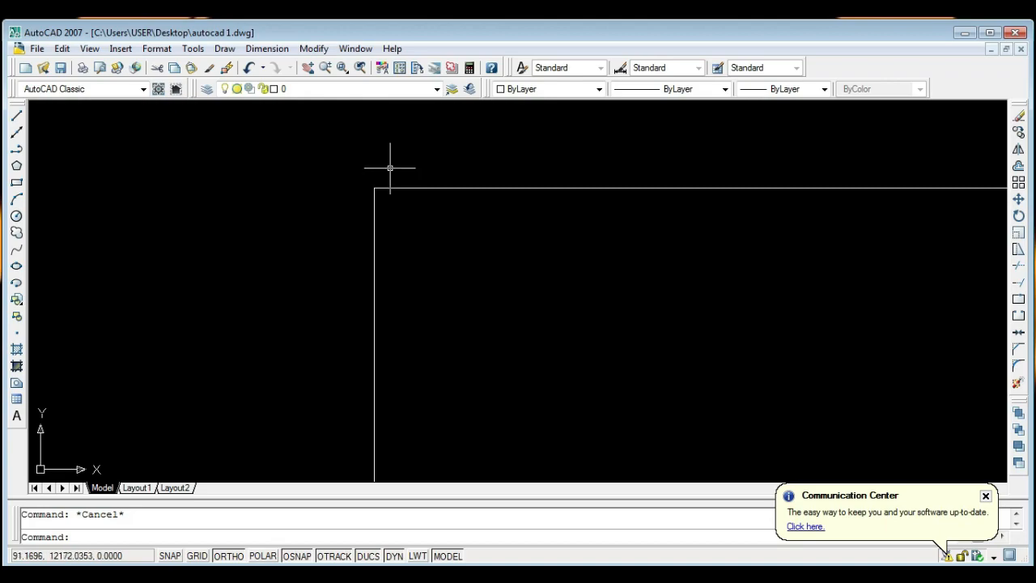
- Try to select the outer square's left side just below its upper corner with small crossing windows
{"action": "left_click", "coordinate": [395, 277]}
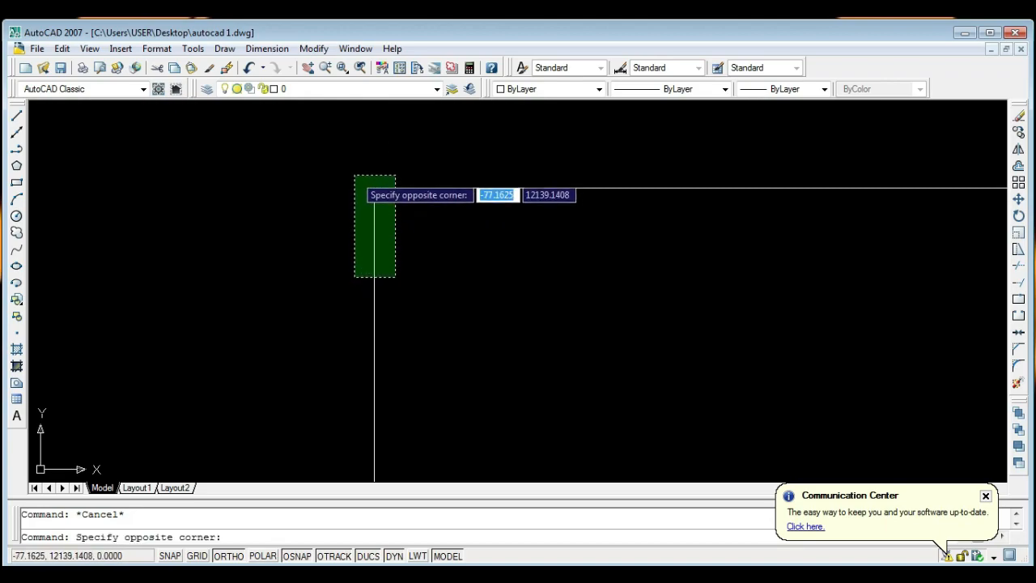
{"action": "left_click", "coordinate": [390, 216]}
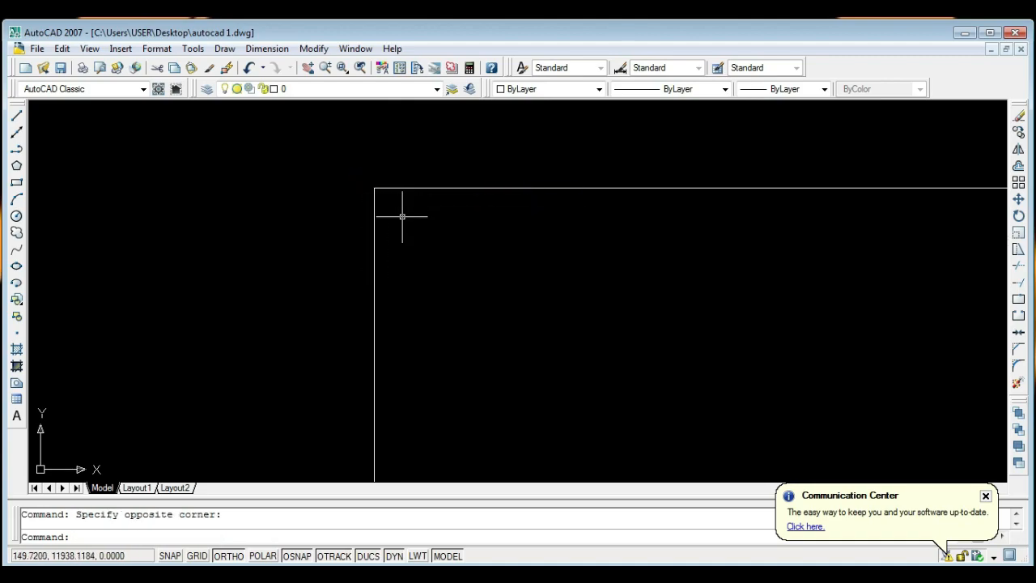
{"action": "left_click", "coordinate": [395, 216]}
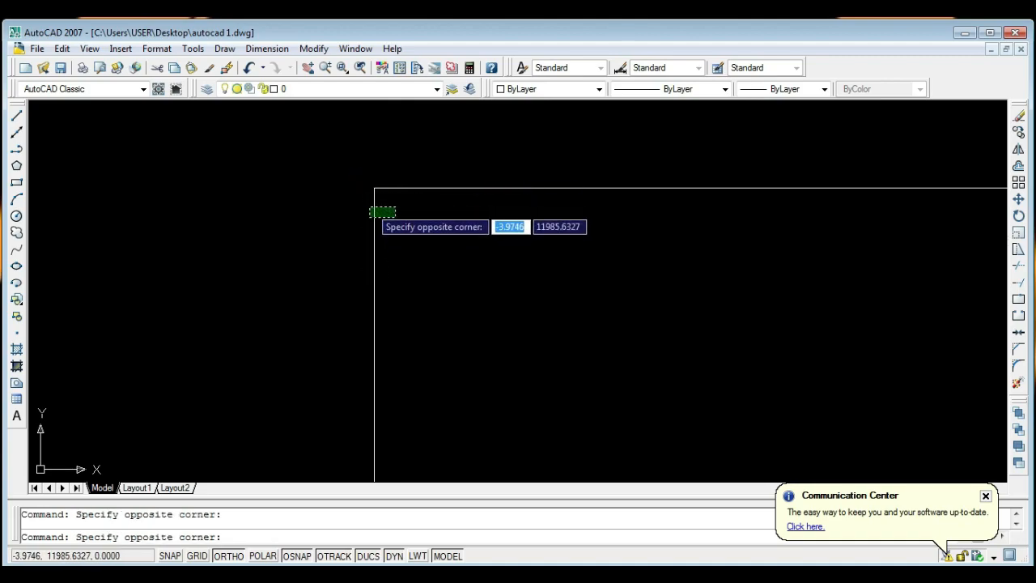
{"action": "left_click", "coordinate": [370, 209]}
{"action": "scroll", "coordinate": [370, 207], "scroll_direction": "down", "scroll_amount": 7}
{"action": "scroll", "coordinate": [371, 207], "scroll_direction": "up", "scroll_amount": 8}
{"action": "key", "text": "Escape"}
{"action": "scroll", "coordinate": [370, 211], "scroll_direction": "up", "scroll_amount": 3}
{"action": "scroll", "coordinate": [364, 308], "scroll_direction": "down", "scroll_amount": 2}
{"action": "scroll", "coordinate": [374, 306], "scroll_direction": "down", "scroll_amount": 3}
{"action": "middle_click_drag", "start_coordinate": [383, 331], "coordinate": [400, 257]}
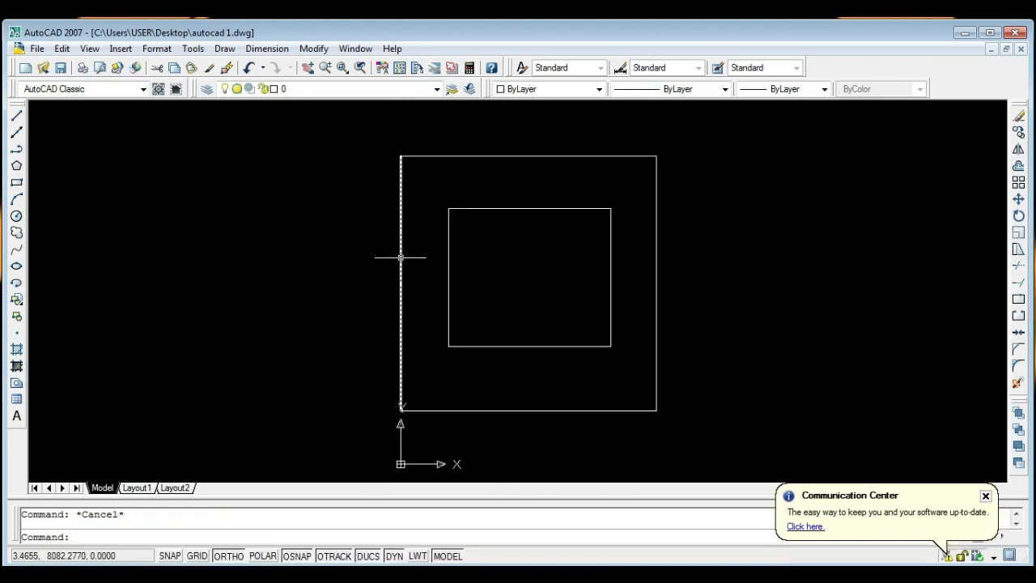
- Select the short 300-unit line overlapping the outer square's left side with a crossing window, and clear the selection
{"action": "scroll", "coordinate": [400, 257], "scroll_direction": "up", "scroll_amount": 2}
{"action": "scroll", "coordinate": [400, 154], "scroll_direction": "up", "scroll_amount": 2}
{"action": "left_click", "coordinate": [400, 155]}
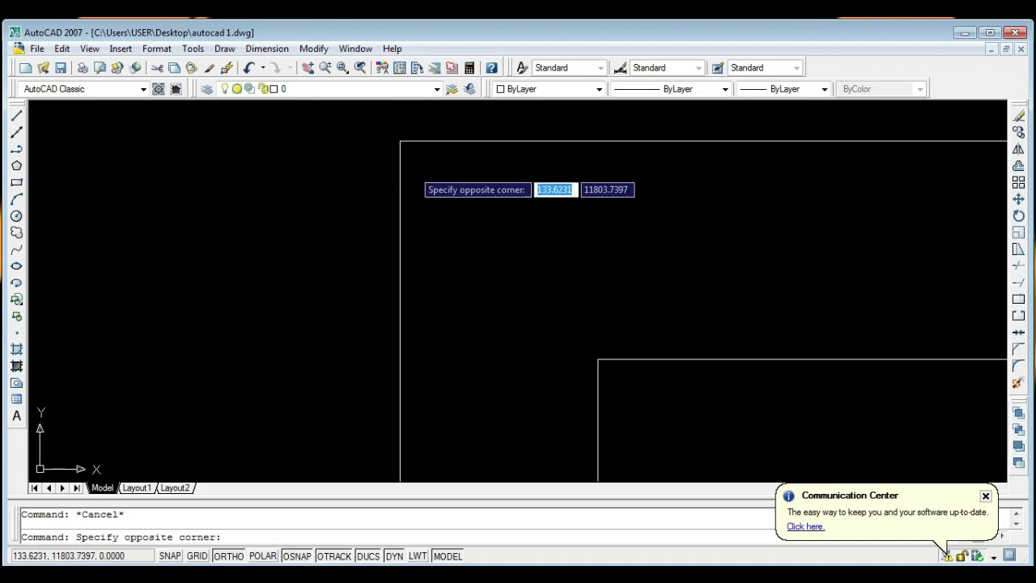
{"action": "left_click", "coordinate": [405, 161]}
{"action": "scroll", "coordinate": [405, 160], "scroll_direction": "up", "scroll_amount": 2}
{"action": "left_click", "coordinate": [394, 130]}
{"action": "left_click", "coordinate": [373, 136]}
{"action": "scroll", "coordinate": [356, 194], "scroll_direction": "down", "scroll_amount": 3}
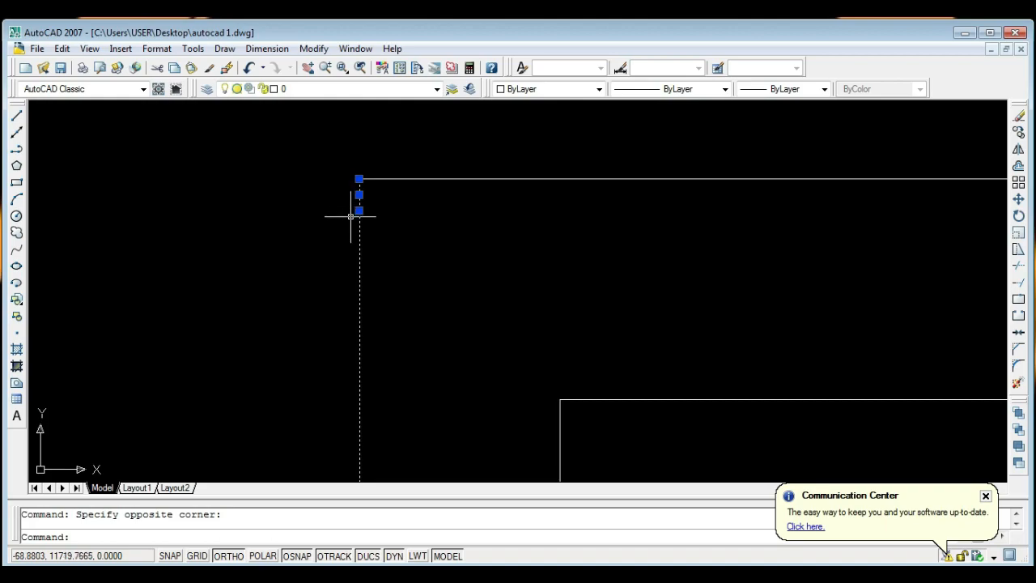
{"action": "scroll", "coordinate": [361, 235], "scroll_direction": "down", "scroll_amount": 2}
{"action": "middle_click_drag", "start_coordinate": [381, 266], "coordinate": [400, 143]}
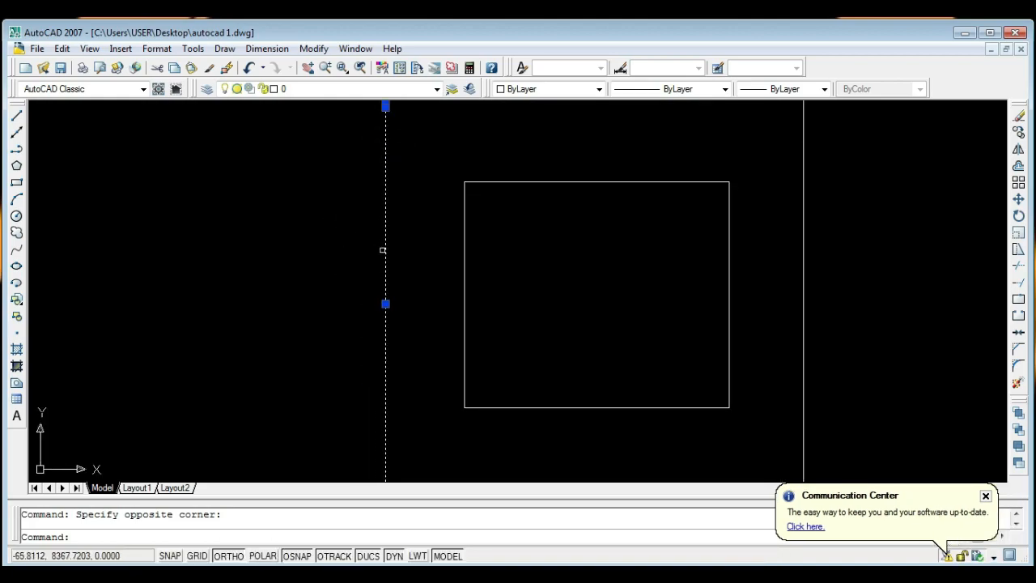
{"action": "scroll", "coordinate": [384, 251], "scroll_direction": "down", "scroll_amount": 2}
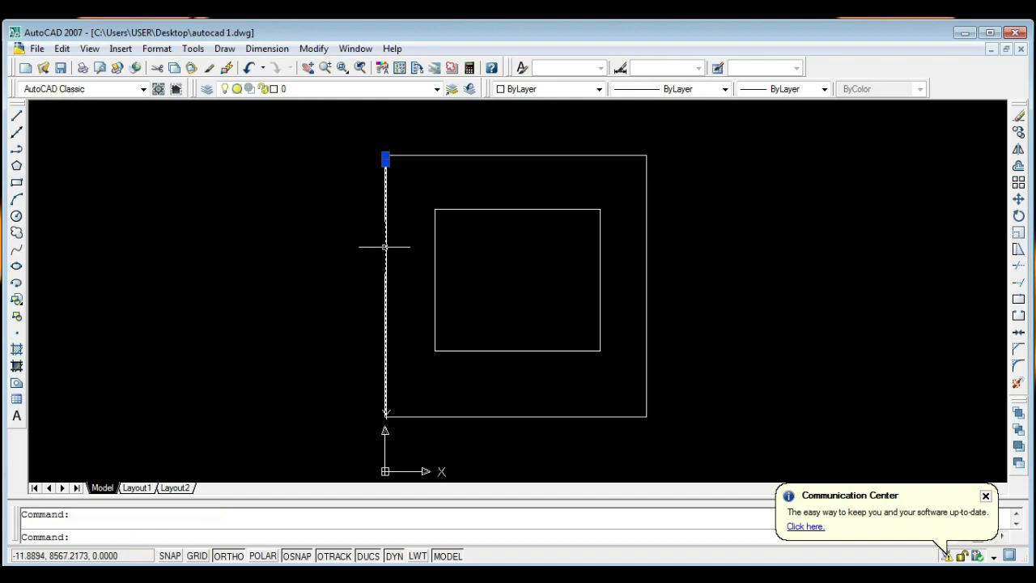
{"action": "scroll", "coordinate": [383, 155], "scroll_direction": "up", "scroll_amount": 4}
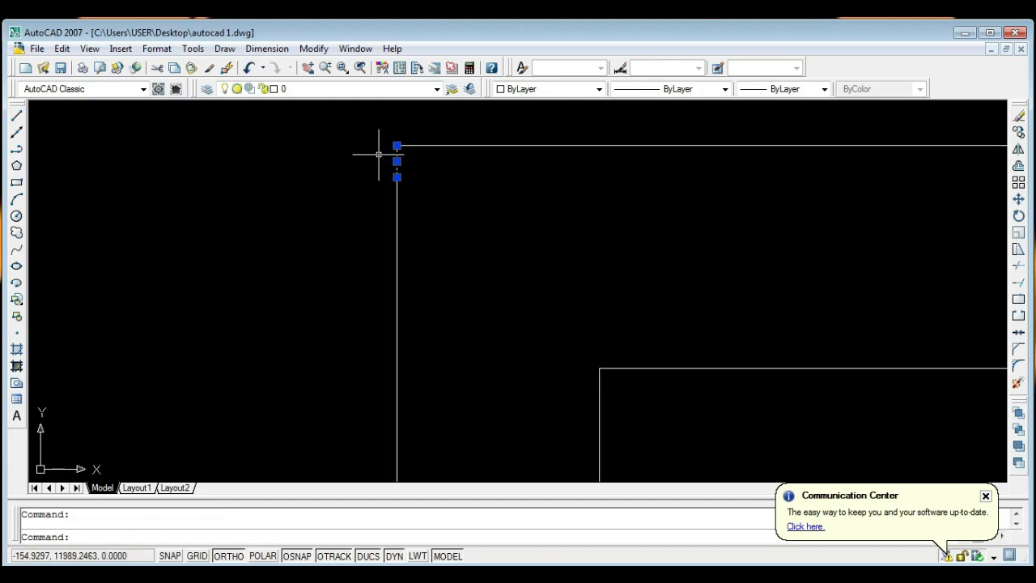
{"action": "key", "text": "Escape"}
- Try an enclosing selection window across the outer square's top side, starting outside its upper-left corner
{"action": "scroll", "coordinate": [379, 176], "scroll_direction": "down", "scroll_amount": 2}
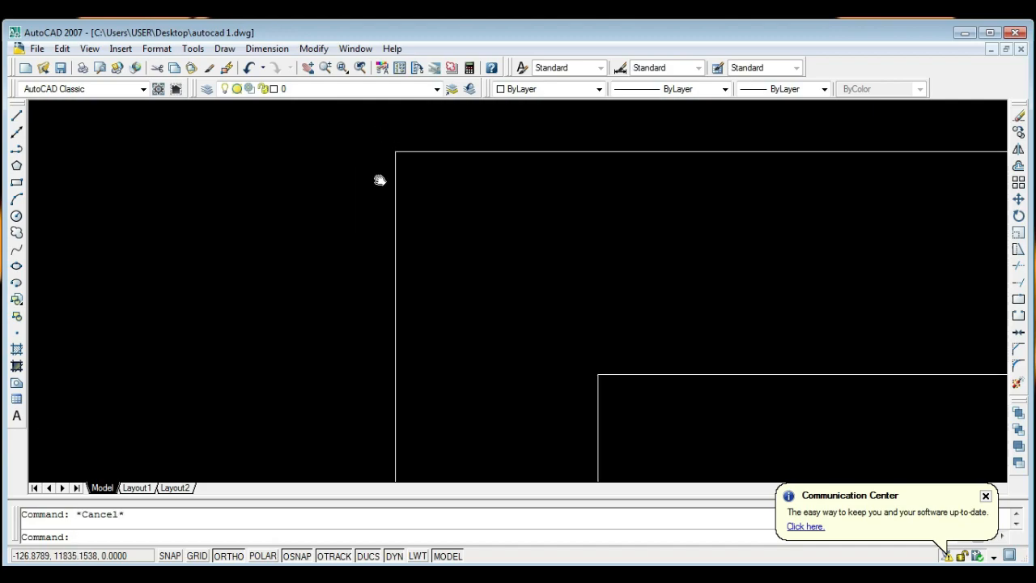
{"action": "left_click", "coordinate": [308, 147]}
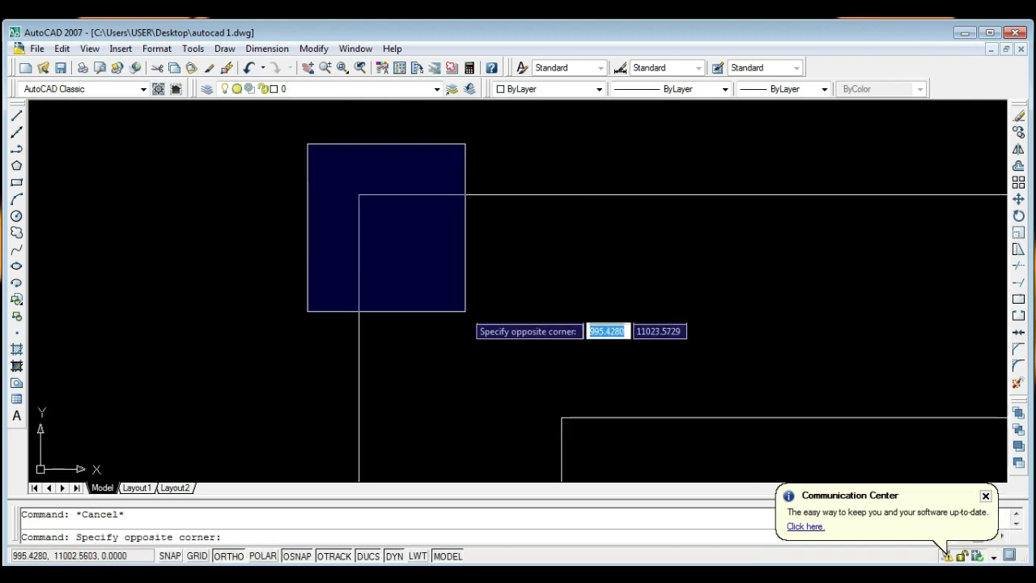
{"action": "scroll", "coordinate": [512, 363], "scroll_direction": "down", "scroll_amount": 5}
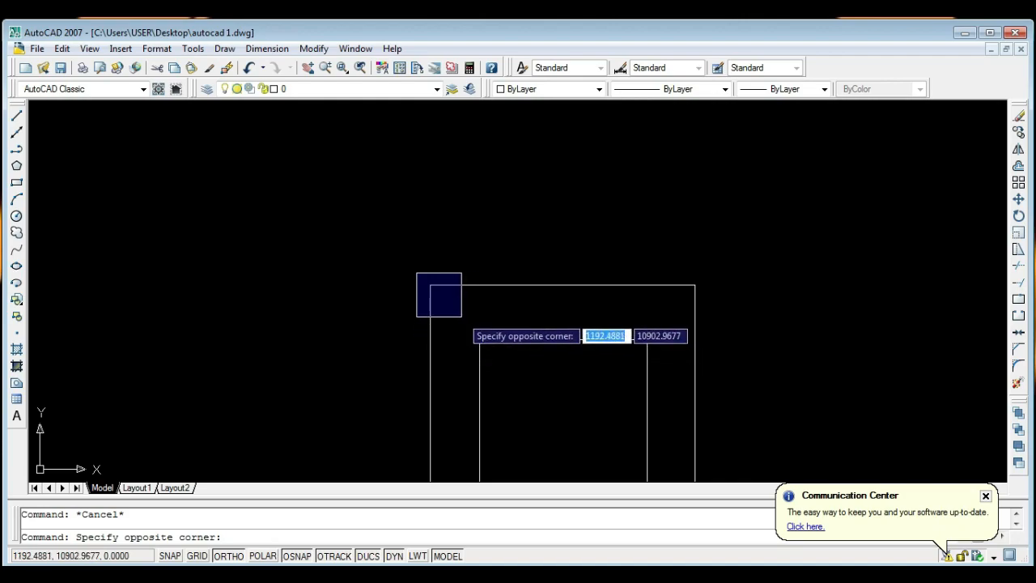
{"action": "scroll", "coordinate": [462, 317], "scroll_direction": "down", "scroll_amount": 4}
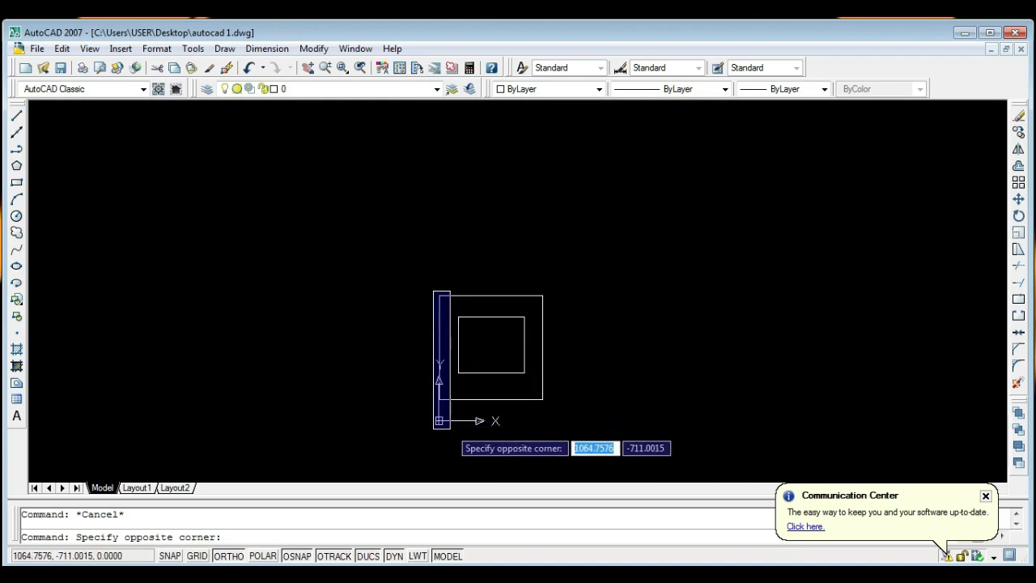
{"action": "left_click", "coordinate": [583, 305]}
{"action": "scroll", "coordinate": [494, 300], "scroll_direction": "up", "scroll_amount": 6}
{"action": "key", "text": "Escape"}
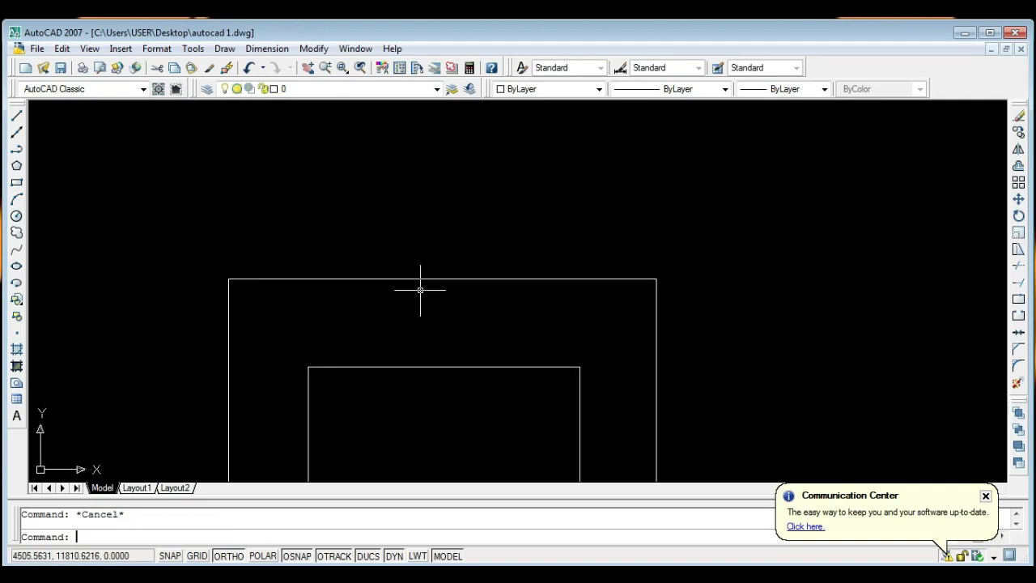
- Select only the short 300-unit line at the outer square's upper-left corner with an enclosing window
{"action": "left_click", "coordinate": [139, 198]}
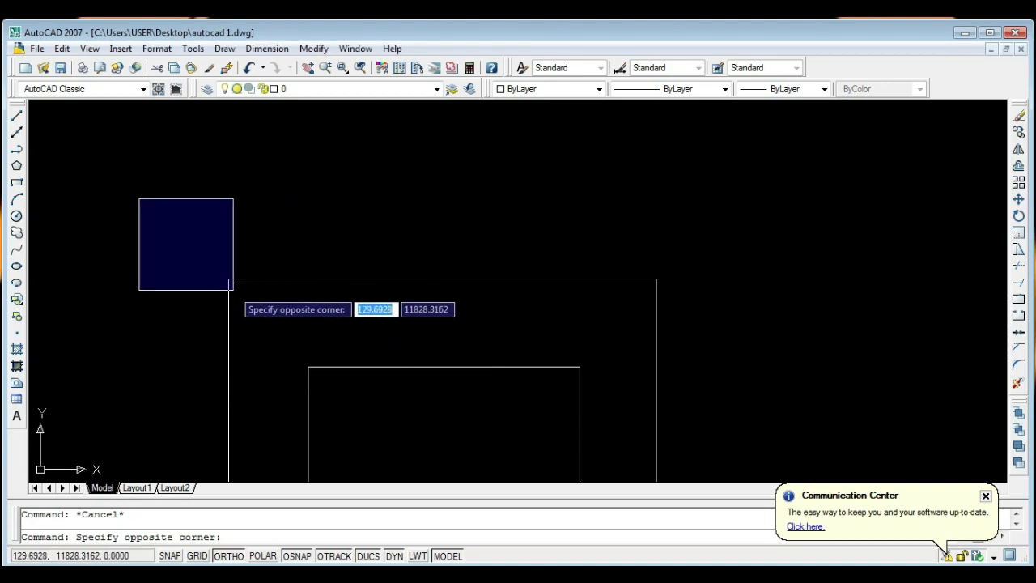
{"action": "left_click", "coordinate": [285, 412]}
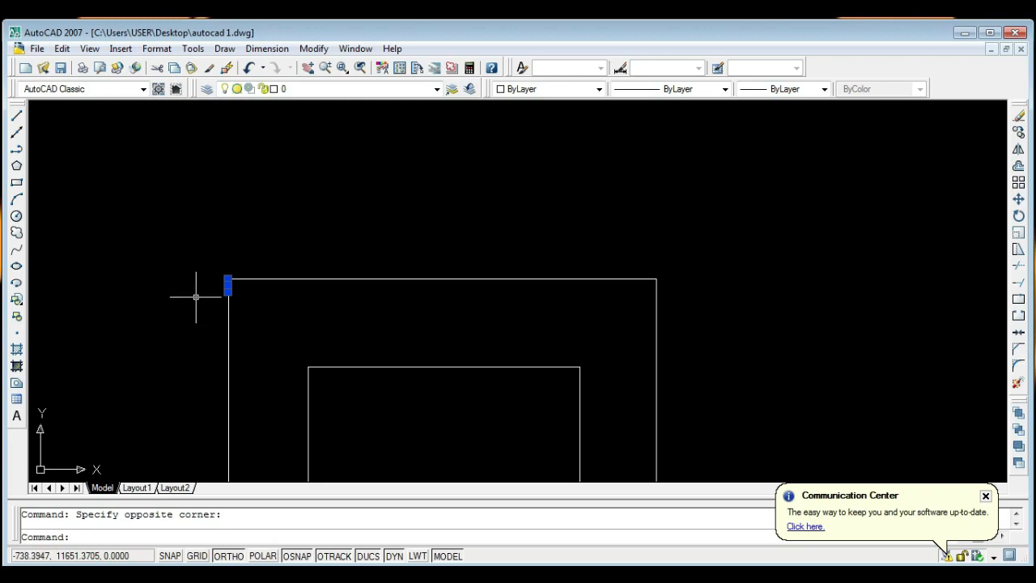
{"action": "key", "text": "Escape"}
{"action": "left_click", "coordinate": [174, 248]}
{"action": "left_click", "coordinate": [278, 389]}
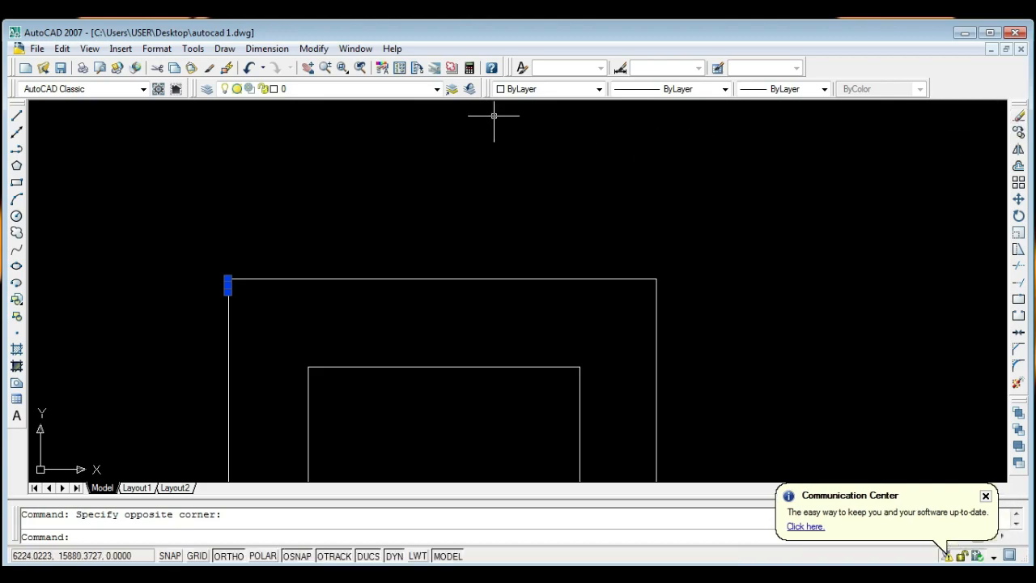
- Erase the selected short 300-unit line at the outer square's upper-left corner
{"action": "left_click", "coordinate": [314, 49]}
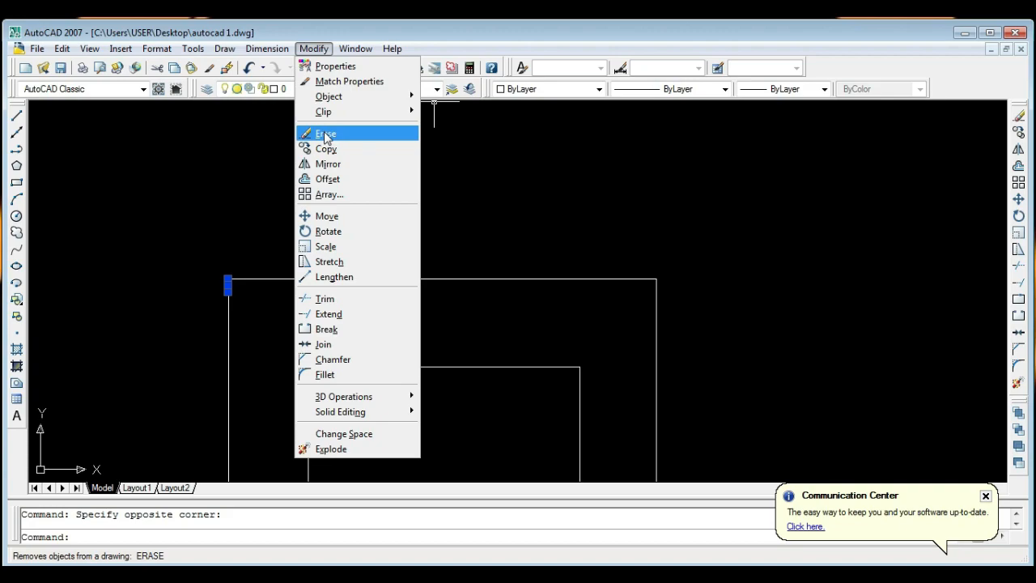
{"action": "left_click", "coordinate": [819, 163]}
{"action": "left_click", "coordinate": [731, 194]}
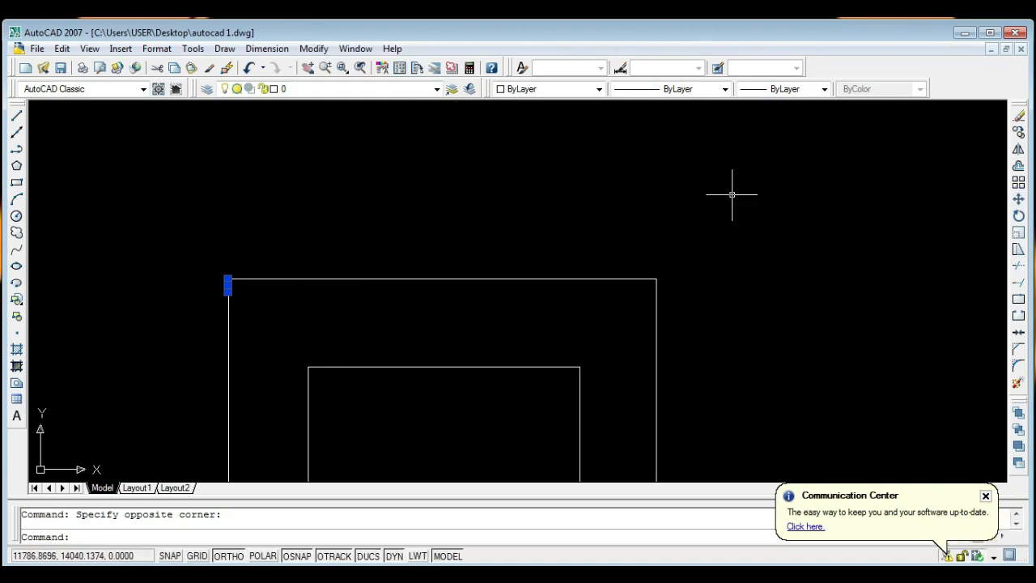
{"action": "key", "text": "Return"}
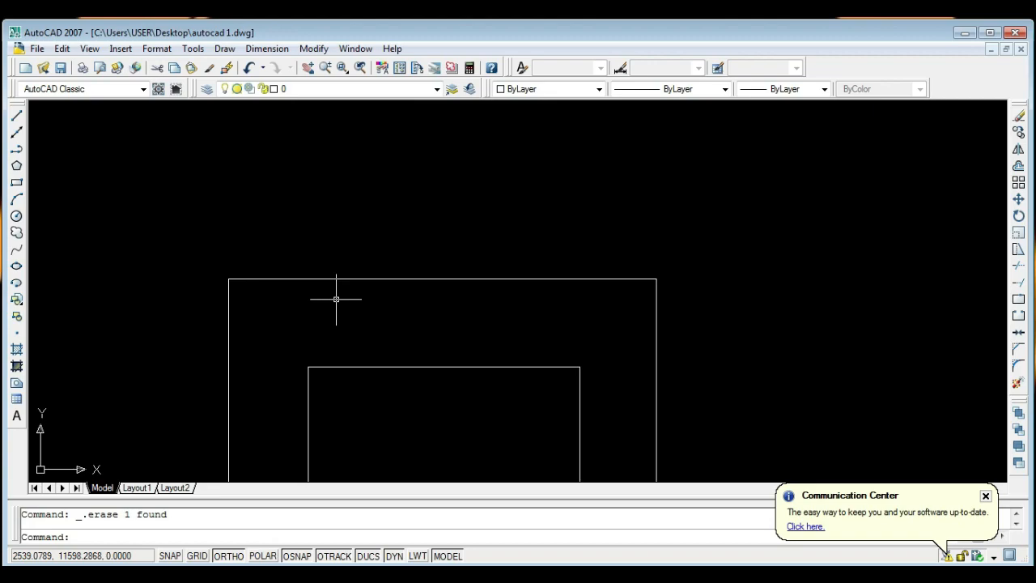
- Offset the outer square's top side inward by 300 units
{"action": "middle_click_drag", "start_coordinate": [286, 303], "coordinate": [248, 181]}
{"action": "scroll", "coordinate": [259, 159], "scroll_direction": "down", "scroll_amount": 2}
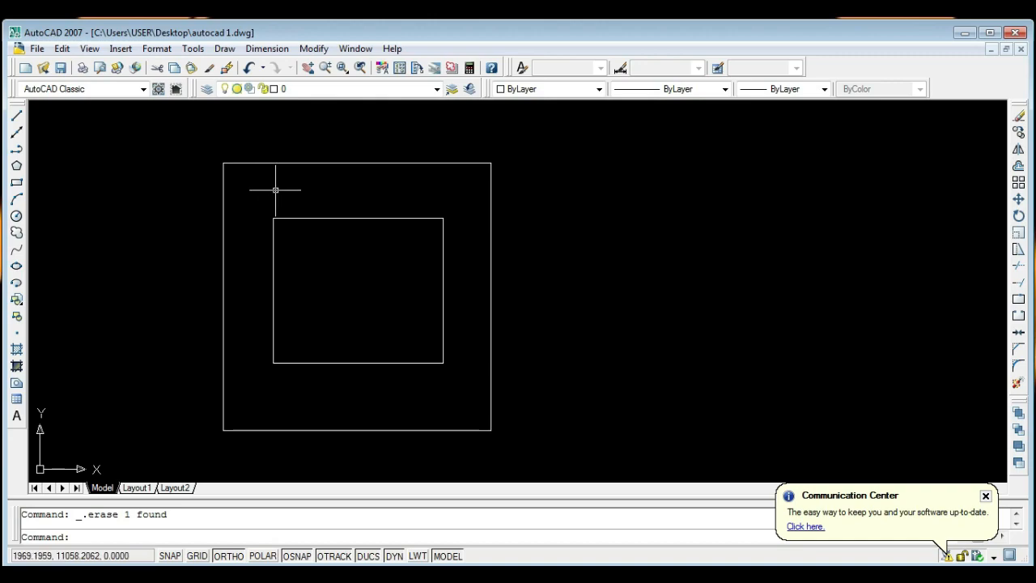
{"action": "left_click", "coordinate": [313, 50]}
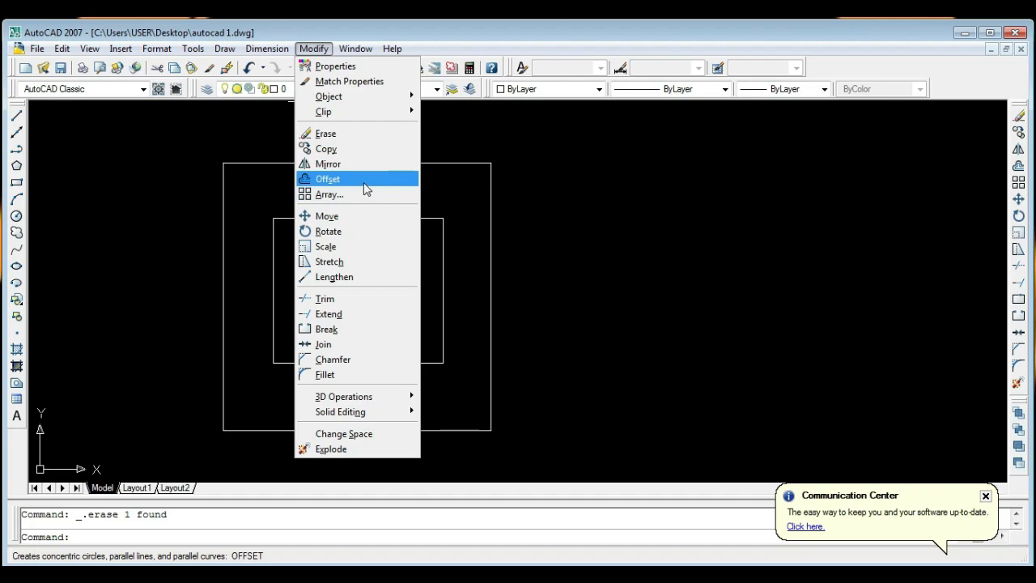
{"action": "left_click", "coordinate": [573, 198]}
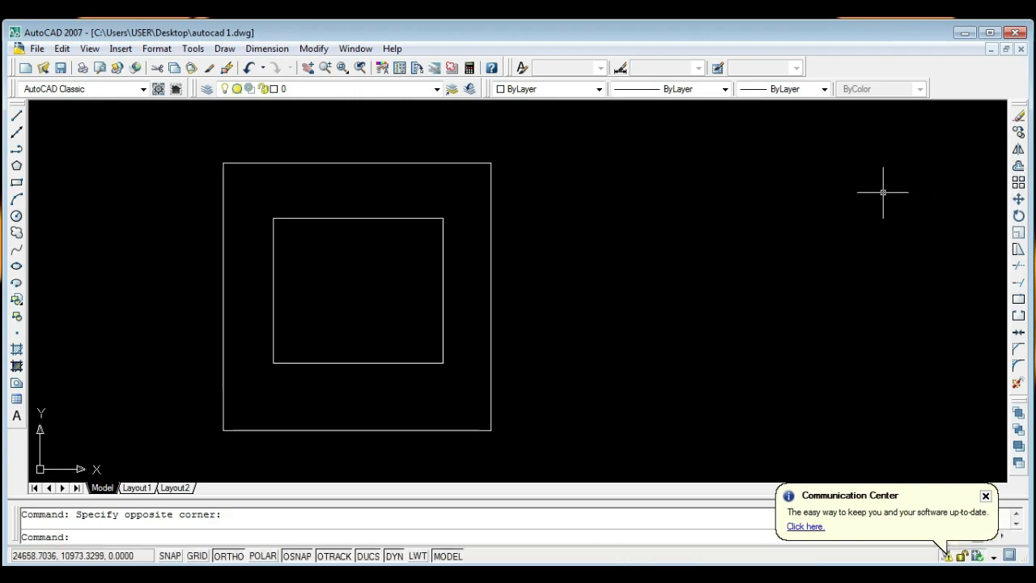
{"action": "type", "text": "o"}
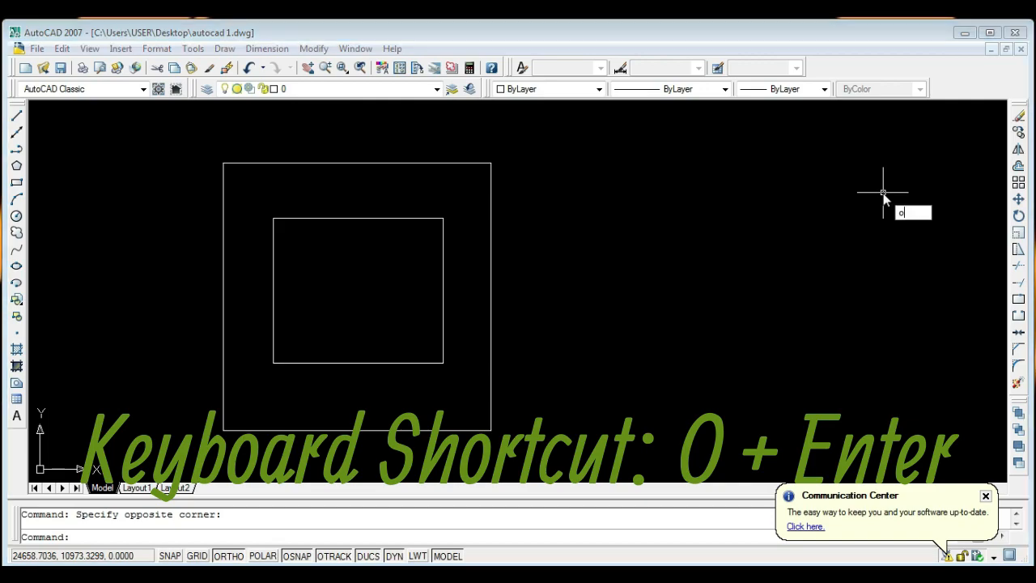
{"action": "key", "text": "Return"}
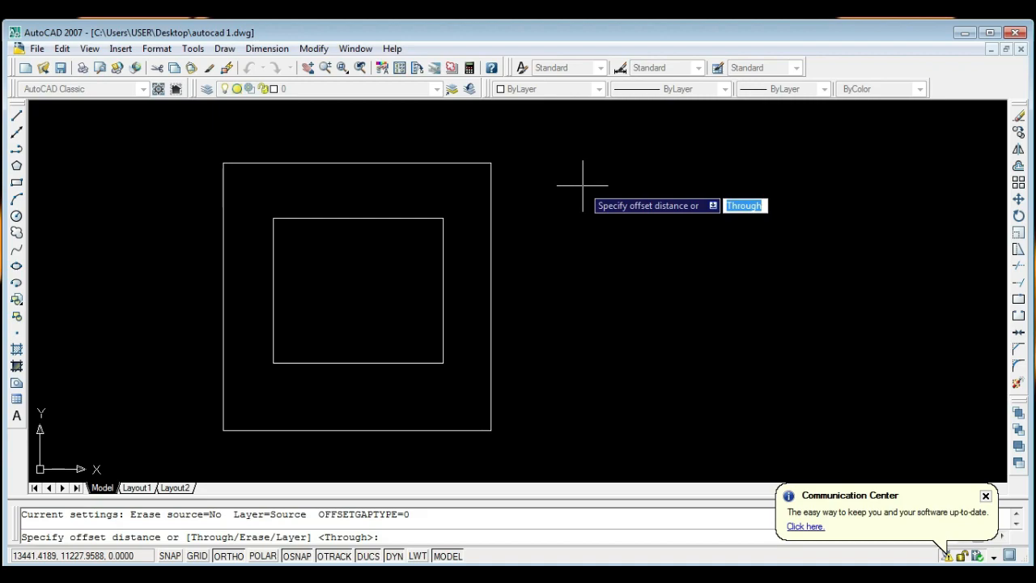
{"action": "type", "text": "300"}
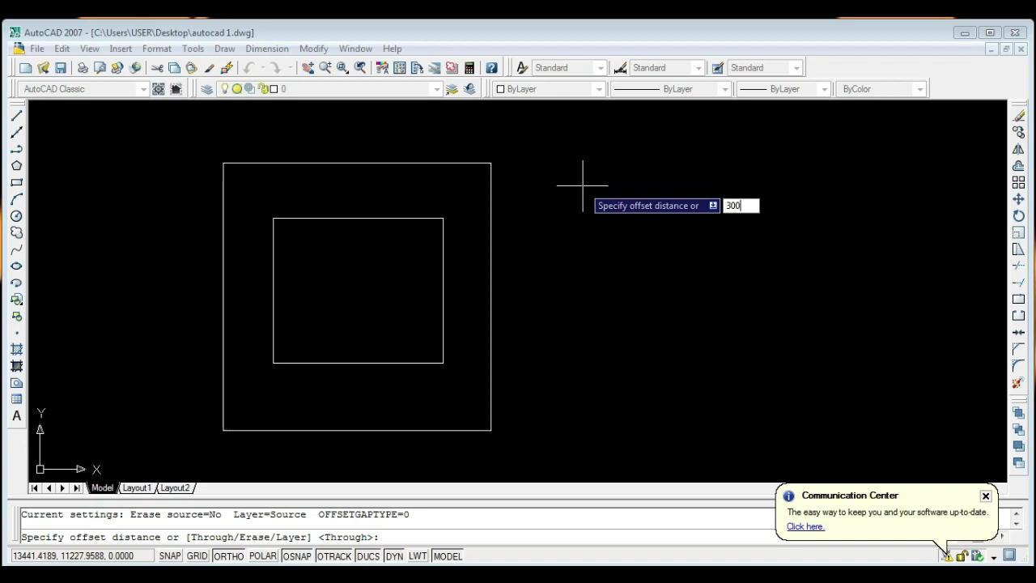
{"action": "key", "text": "Return"}
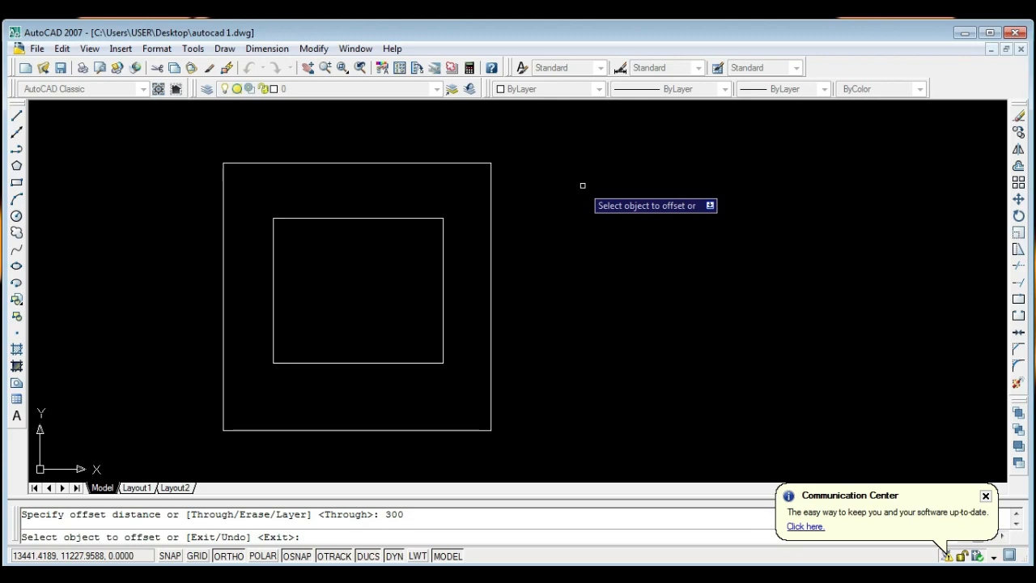
{"action": "left_click", "coordinate": [340, 163]}
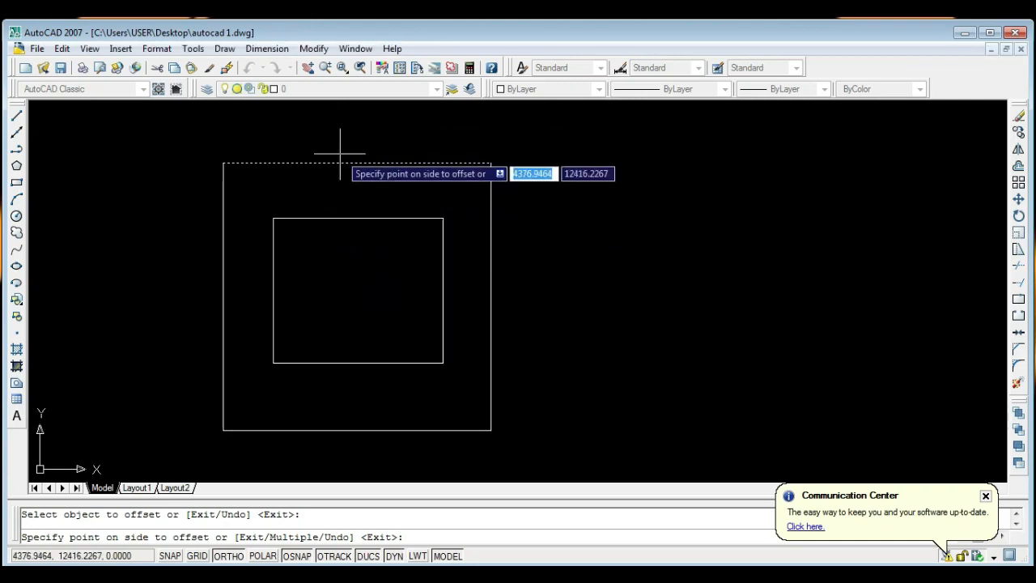
{"action": "left_click", "coordinate": [350, 317]}
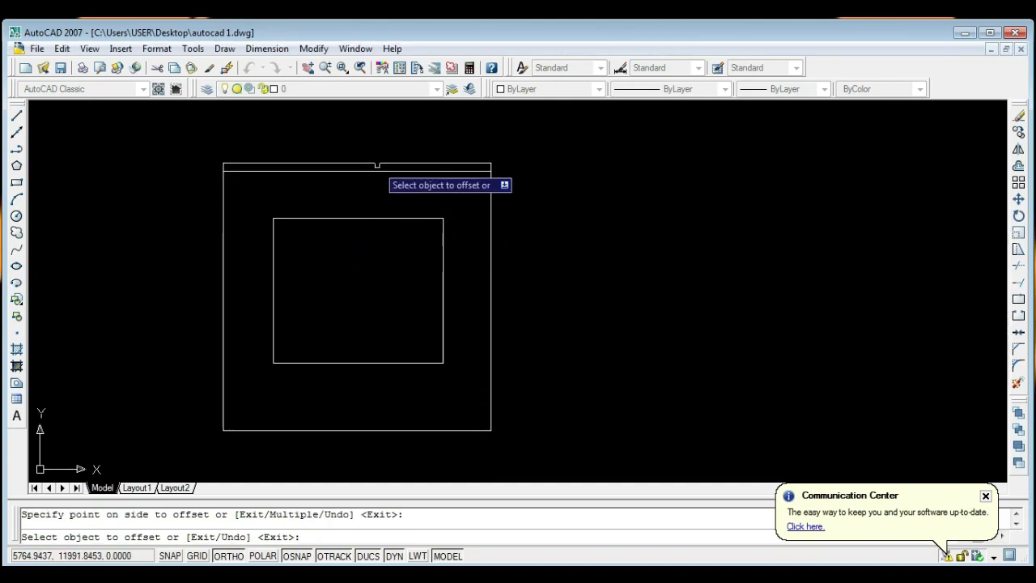
- Offset the outer square's left, bottom and right sides inward by the same 300 units, and end the Offset command
{"action": "left_click", "coordinate": [223, 223]}
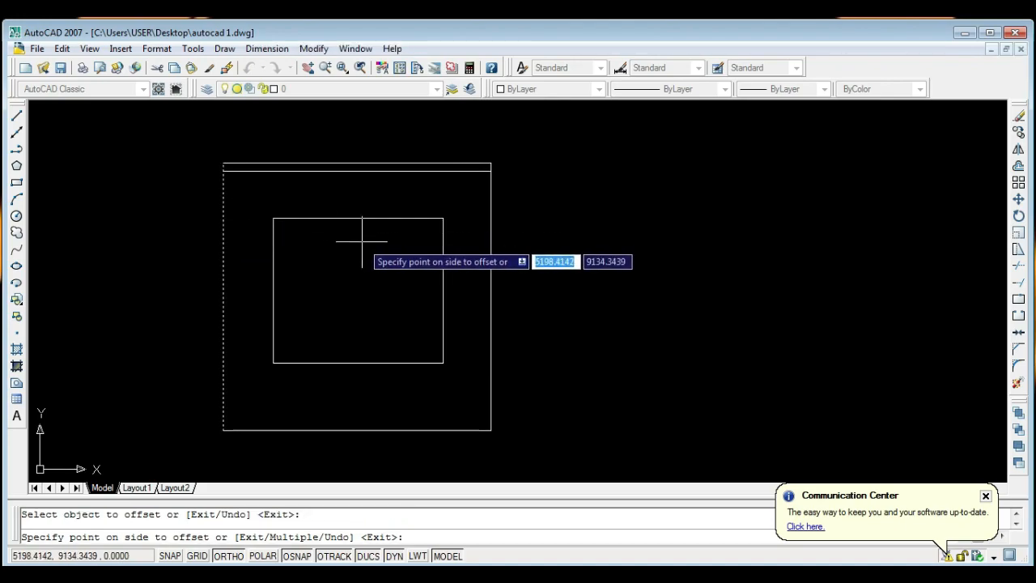
{"action": "left_click", "coordinate": [362, 242]}
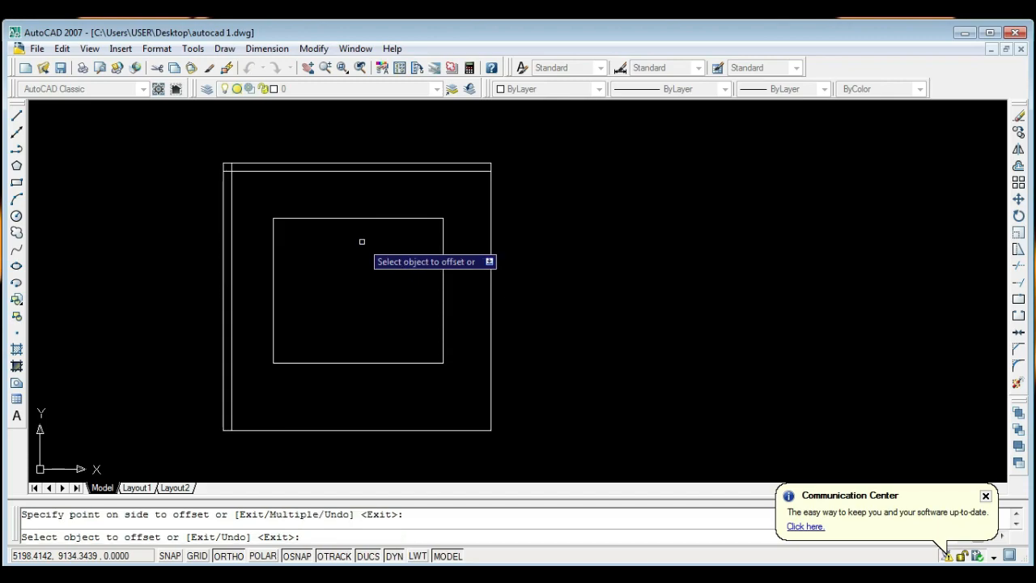
{"action": "left_click", "coordinate": [354, 430]}
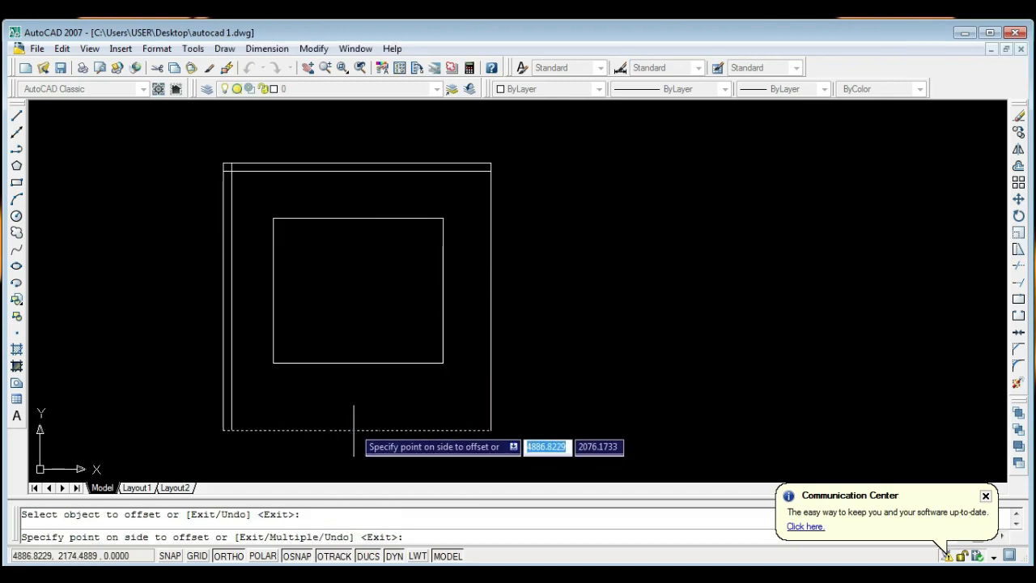
{"action": "left_click", "coordinate": [342, 302]}
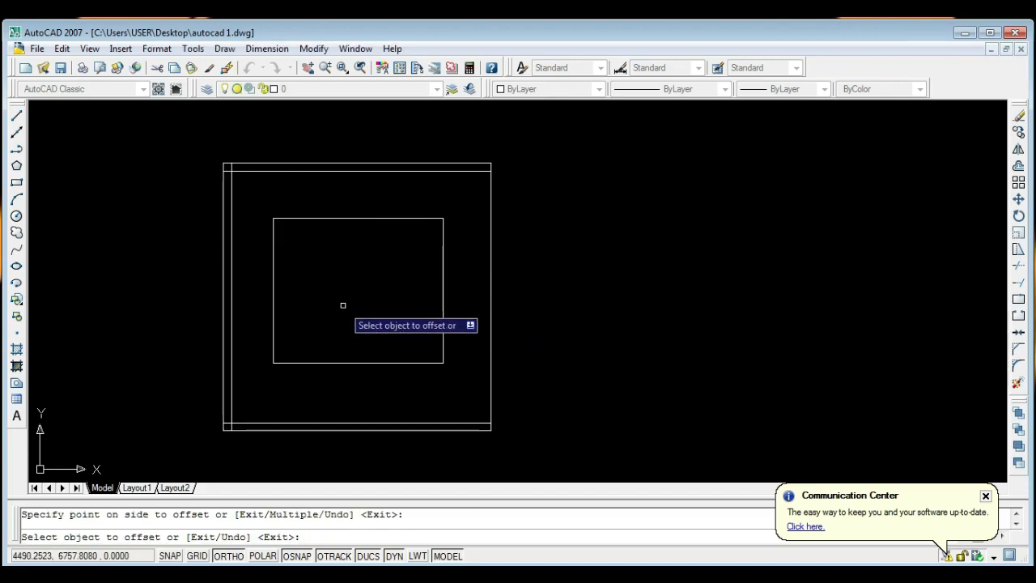
{"action": "left_click", "coordinate": [490, 274]}
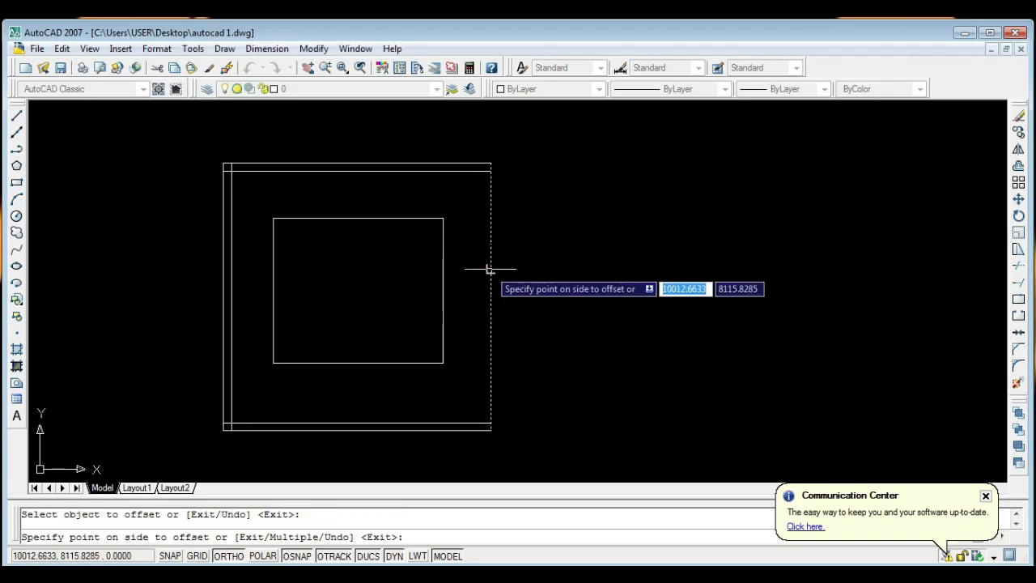
{"action": "left_click", "coordinate": [346, 263]}
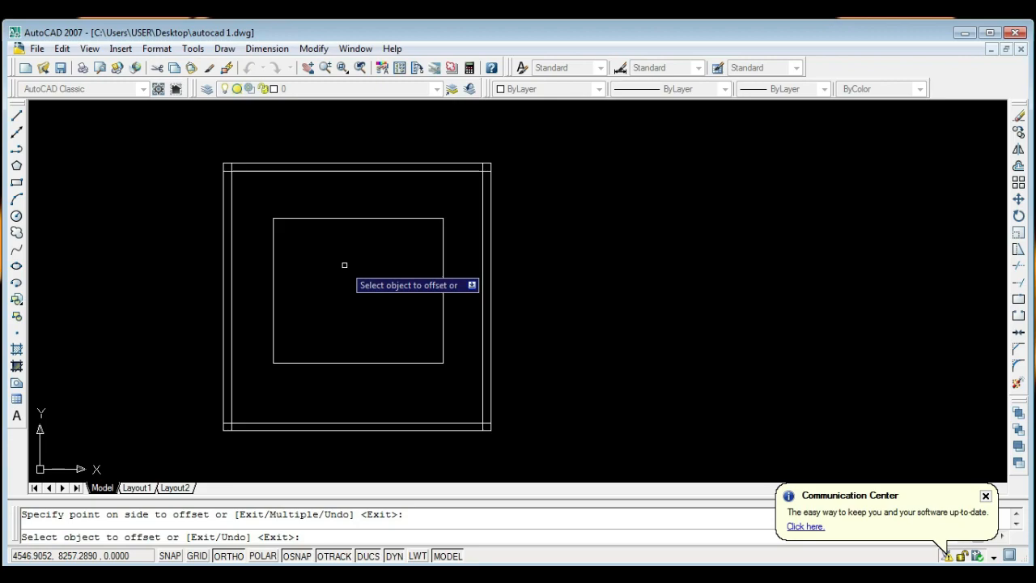
{"action": "key", "text": "Escape"}
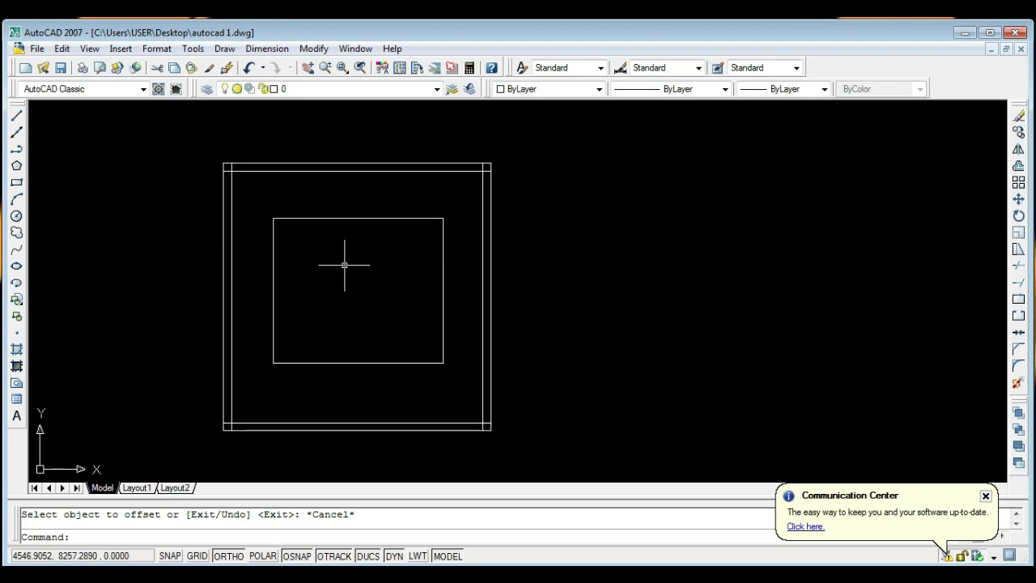
- Examine the crossing line ends at the corners between the outer square and its offset inner lines
{"action": "scroll", "coordinate": [240, 203], "scroll_direction": "up", "scroll_amount": 4}
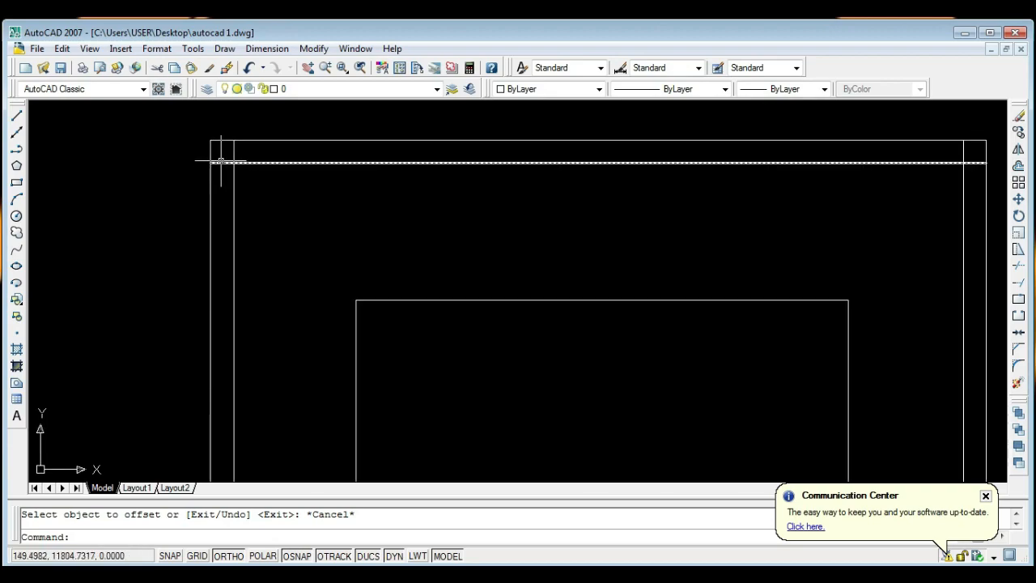
{"action": "scroll", "coordinate": [218, 164], "scroll_direction": "up", "scroll_amount": 2}
{"action": "scroll", "coordinate": [218, 165], "scroll_direction": "down", "scroll_amount": 5}
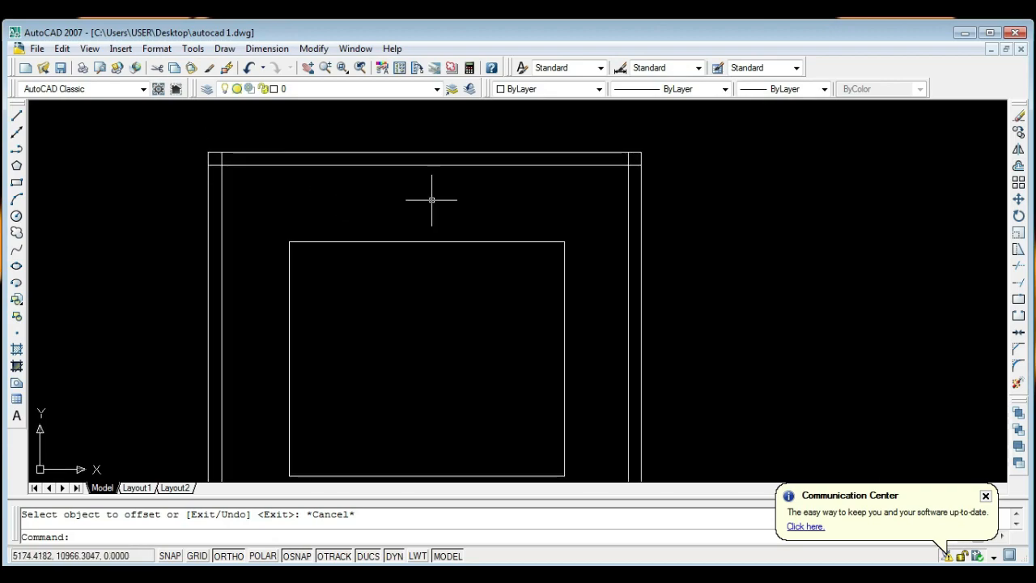
{"action": "scroll", "coordinate": [639, 243], "scroll_direction": "down", "scroll_amount": 4}
{"action": "scroll", "coordinate": [624, 343], "scroll_direction": "up", "scroll_amount": 3}
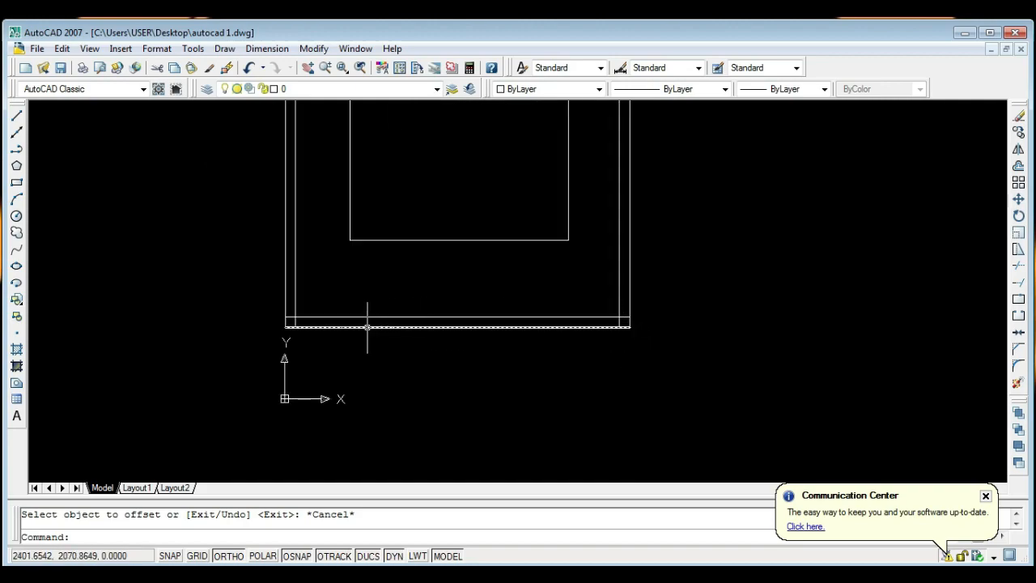
{"action": "scroll", "coordinate": [277, 330], "scroll_direction": "up", "scroll_amount": 2}
{"action": "scroll", "coordinate": [280, 318], "scroll_direction": "up", "scroll_amount": 1}
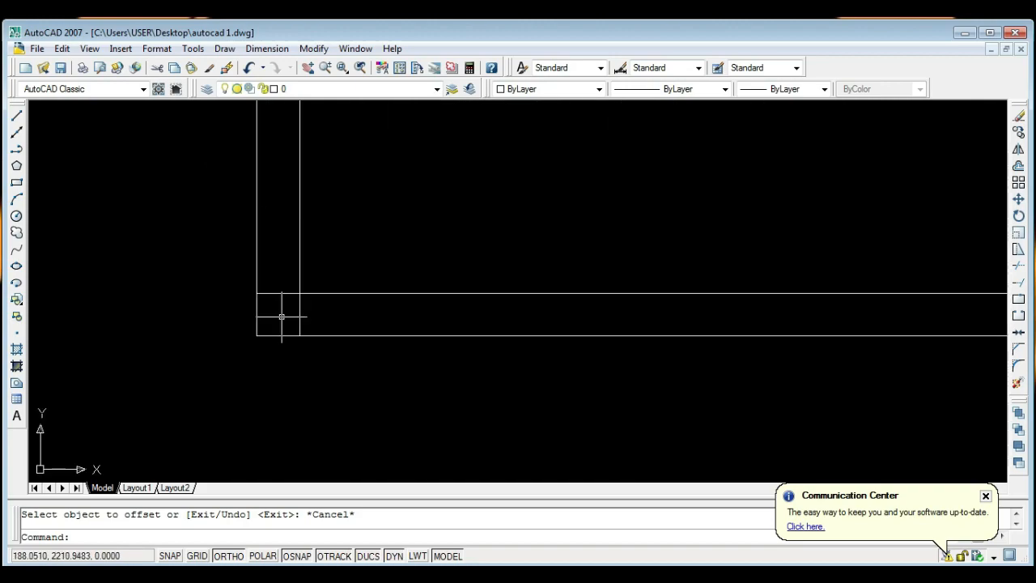
{"action": "scroll", "coordinate": [280, 318], "scroll_direction": "down", "scroll_amount": 2}
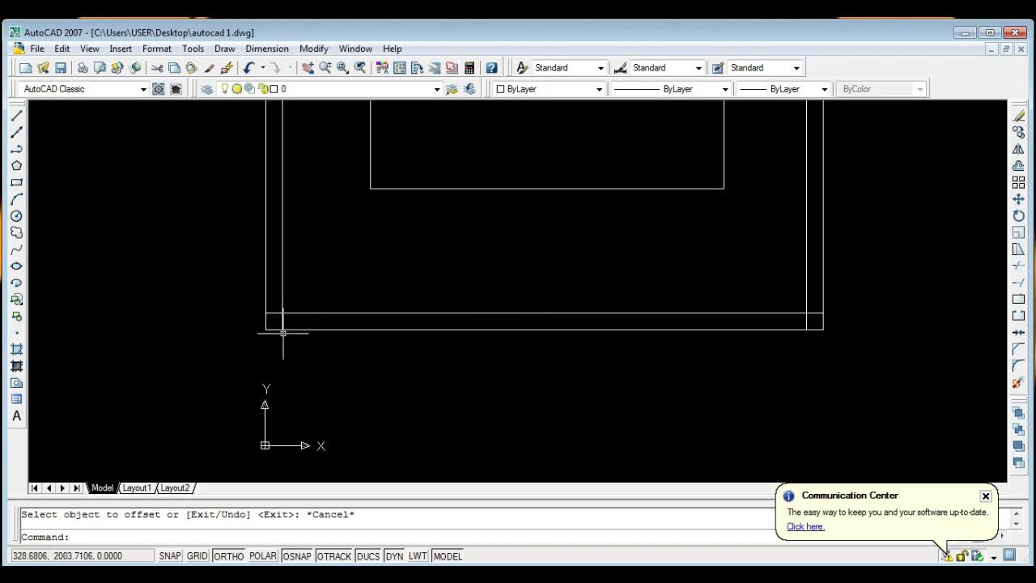
{"action": "scroll", "coordinate": [272, 333], "scroll_direction": "up", "scroll_amount": 3}
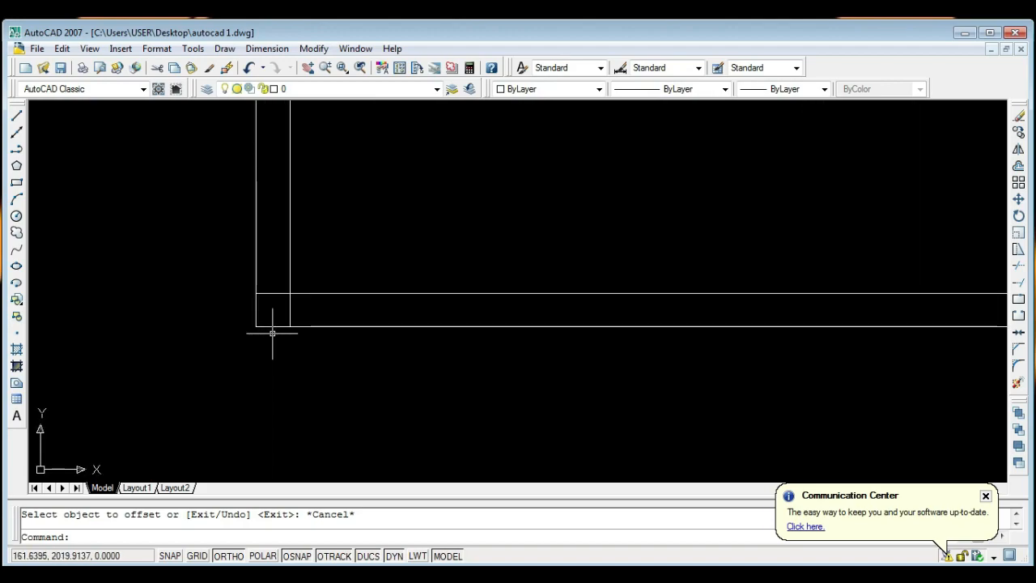
{"action": "scroll", "coordinate": [264, 315], "scroll_direction": "down", "scroll_amount": 2}
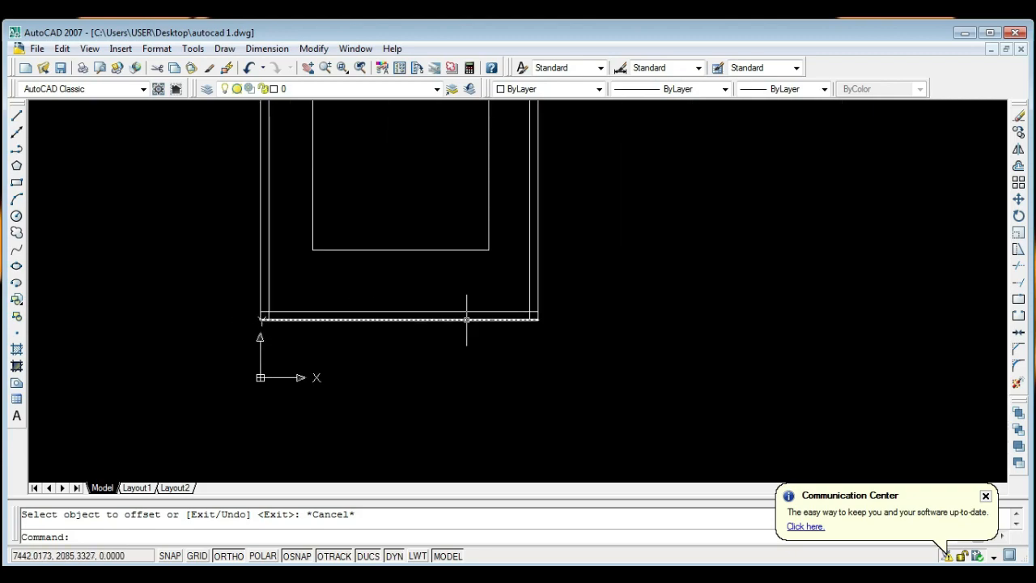
{"action": "middle_click_drag", "start_coordinate": [543, 262], "coordinate": [510, 393]}
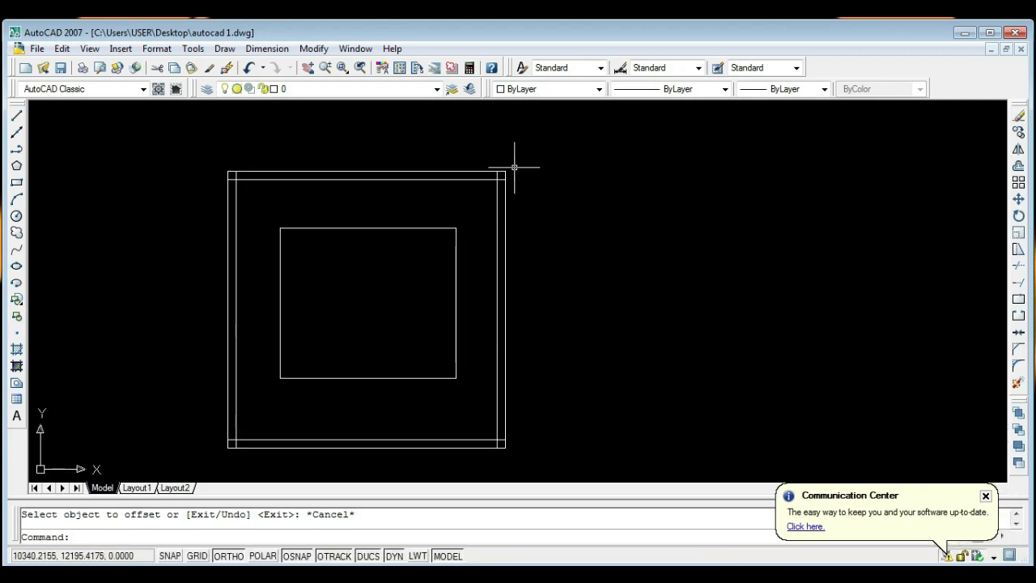
- Shorten the offset top line by grip-stretching its left endpoint about 1100 units to the right, and clear the selection
{"action": "scroll", "coordinate": [225, 176], "scroll_direction": "up", "scroll_amount": 6}
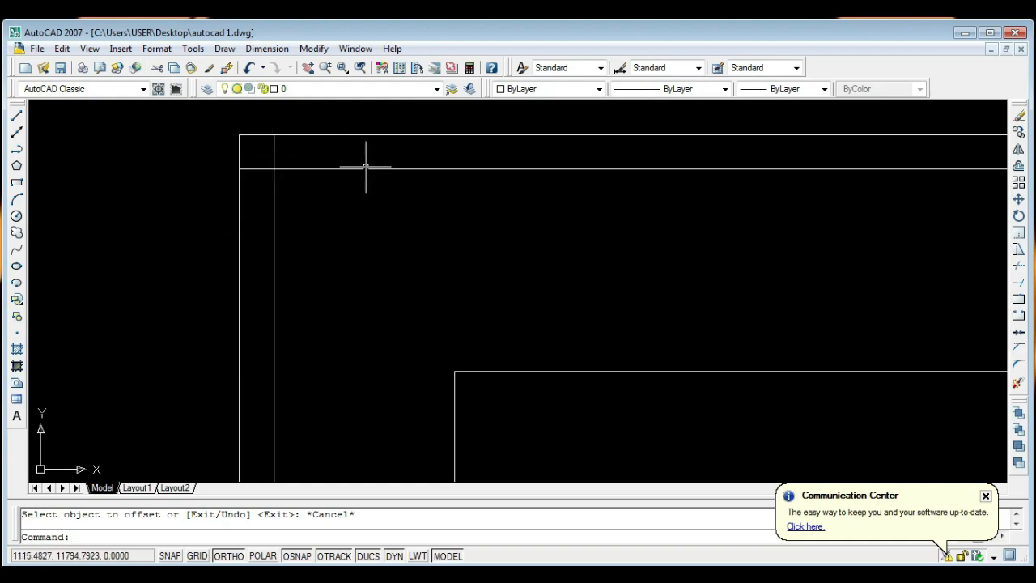
{"action": "left_click", "coordinate": [301, 170]}
{"action": "left_click", "coordinate": [238, 167]}
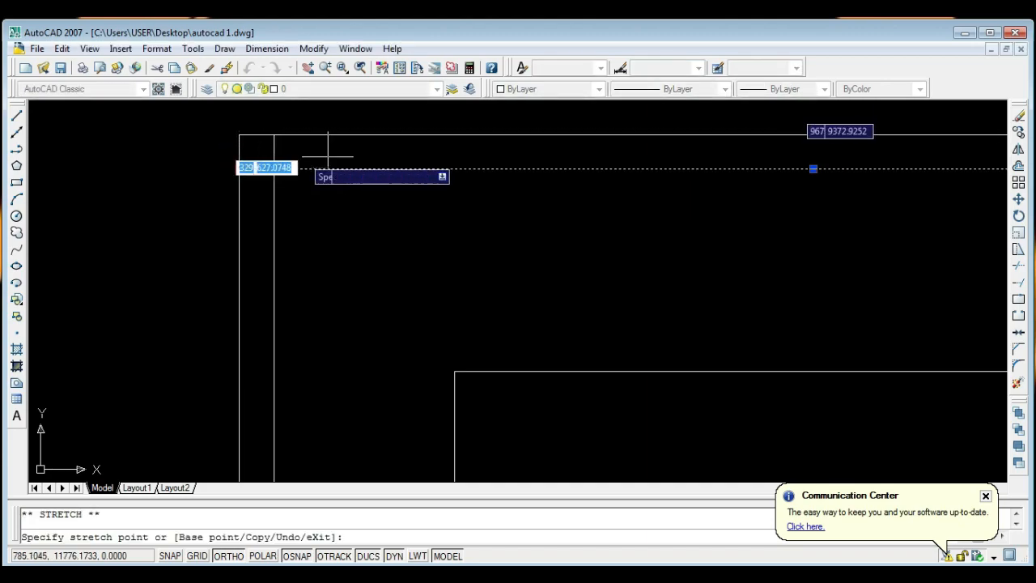
{"action": "left_click", "coordinate": [364, 158]}
{"action": "key", "text": "Escape"}
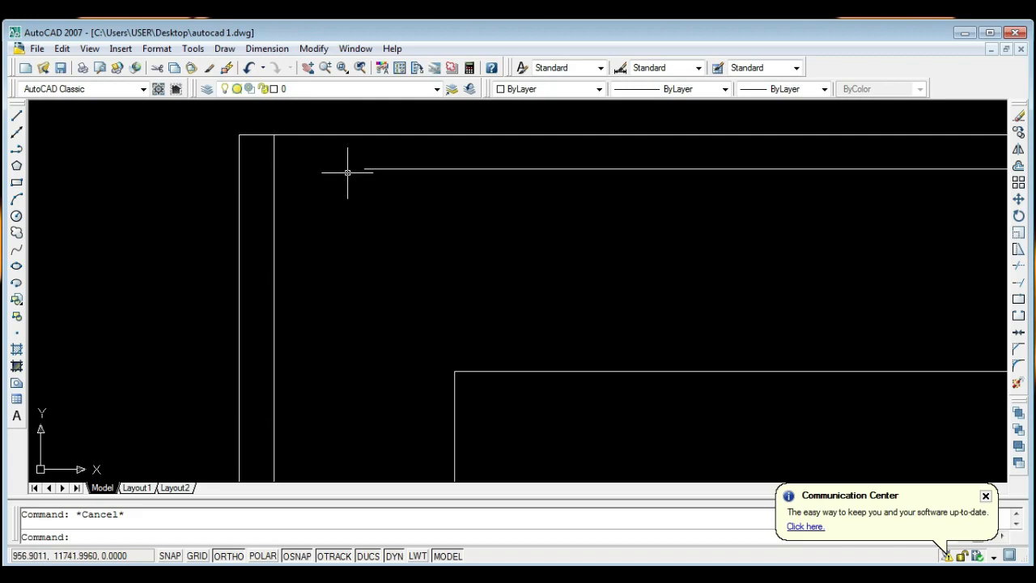
{"action": "left_click", "coordinate": [314, 49]}
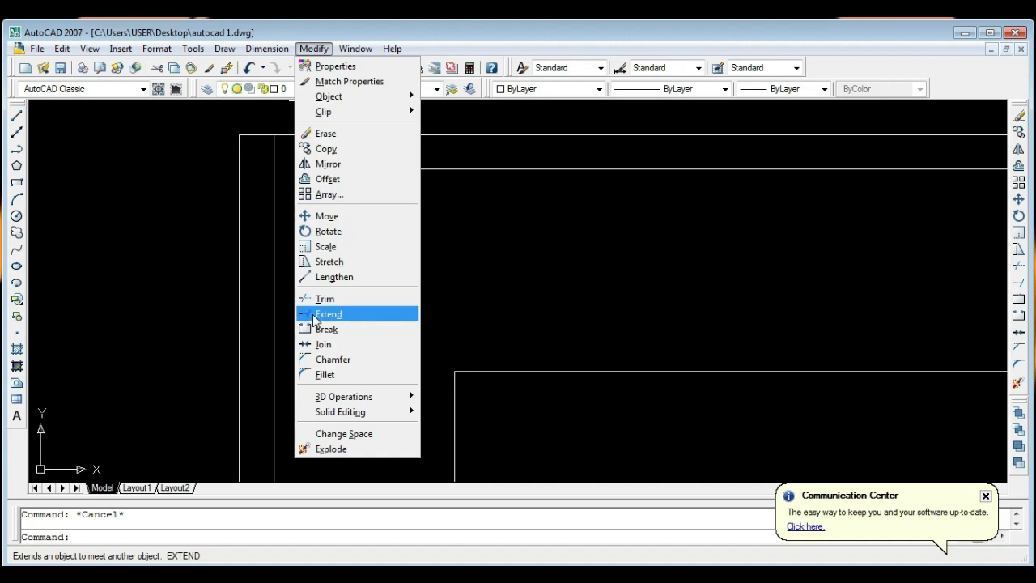
{"action": "left_click", "coordinate": [782, 275]}
{"action": "left_click", "coordinate": [745, 285]}
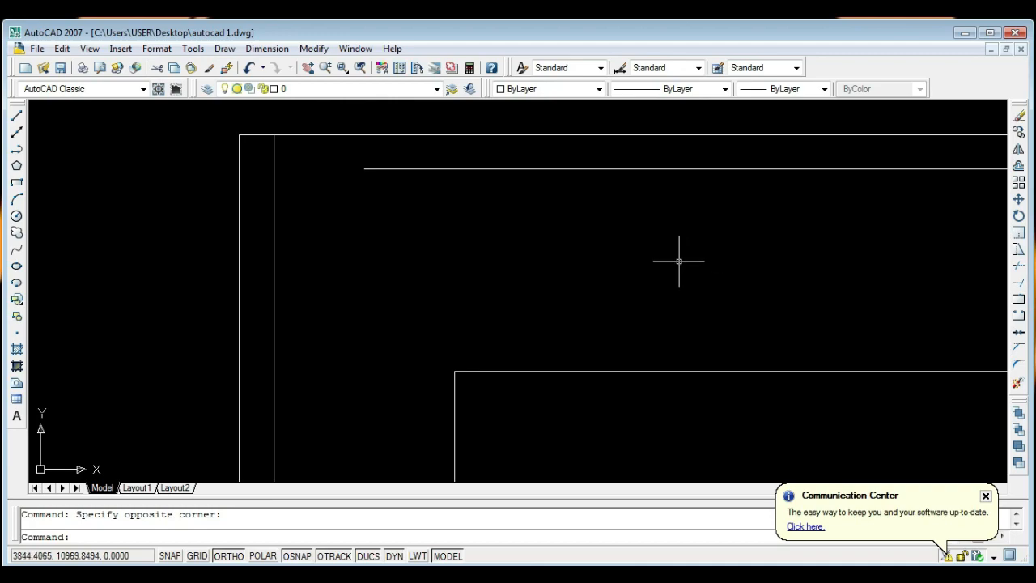
{"action": "type", "text": "tr"}
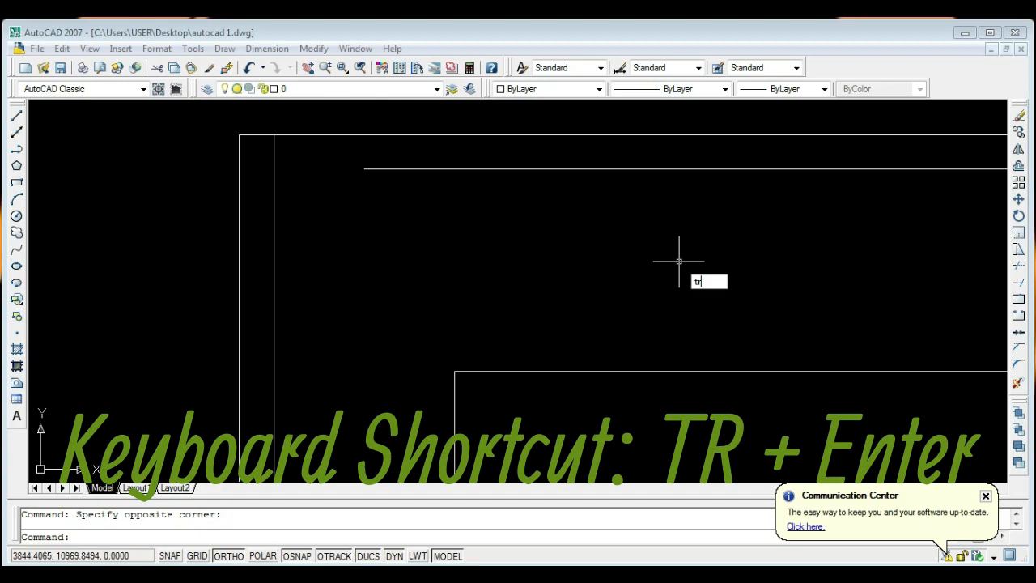
{"action": "key", "text": "Return"}
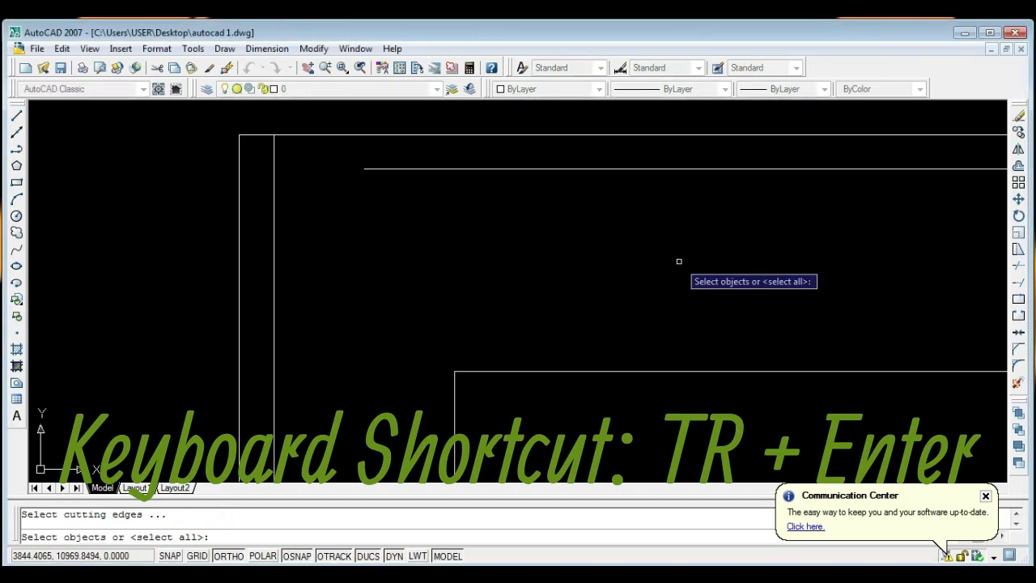
{"action": "key", "text": "Escape"}
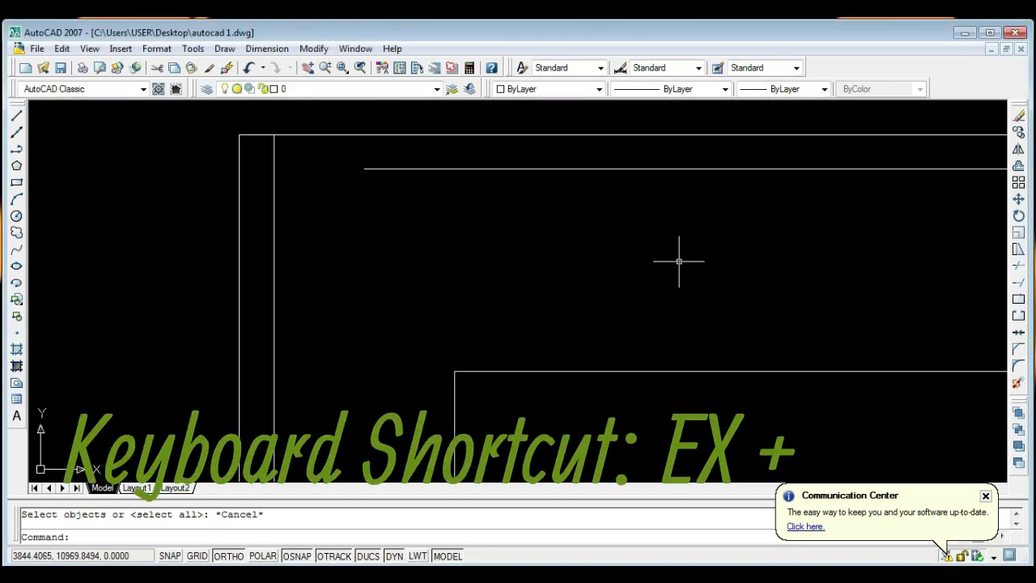
{"action": "type", "text": "ex"}
{"action": "key", "text": "Return"}
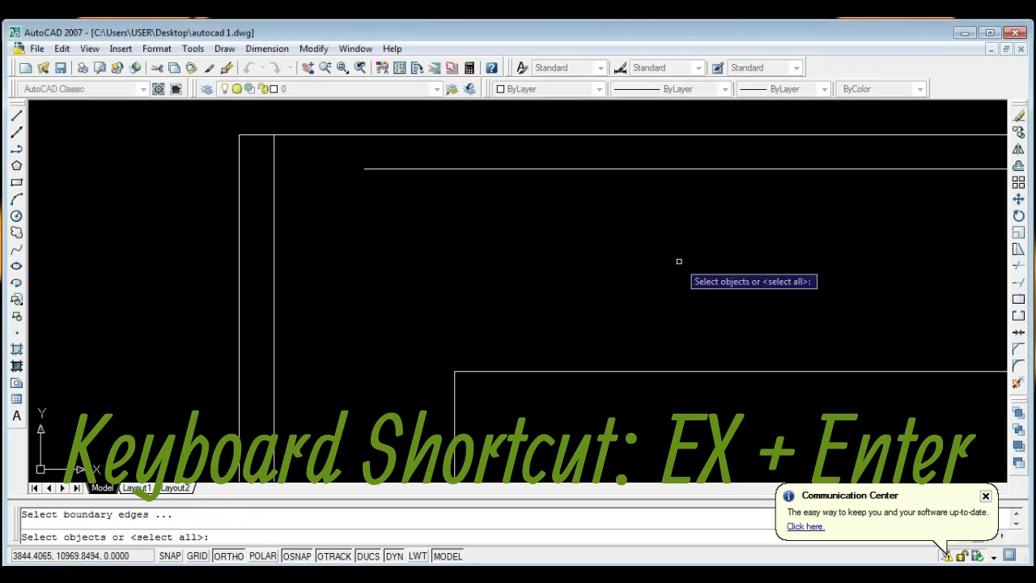
{"action": "key", "text": "Escape"}
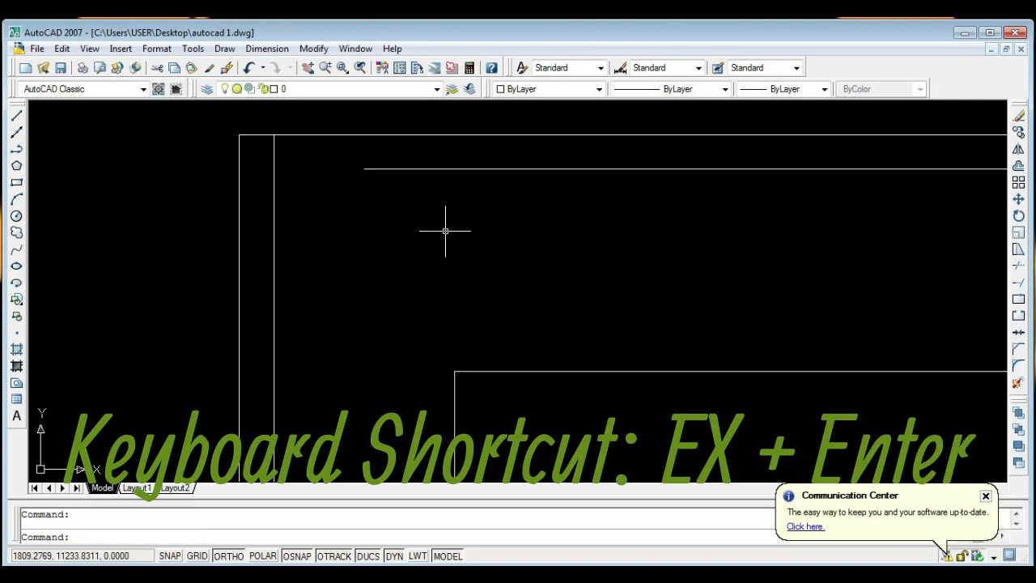
- Undo the grip stretch that shortened the offset top line
{"action": "scroll", "coordinate": [444, 230], "scroll_direction": "down", "scroll_amount": 1}
{"action": "key", "text": "ctrl+z"}
{"action": "key", "text": "ctrl+z"}
{"action": "key", "text": "ctrl+z"}
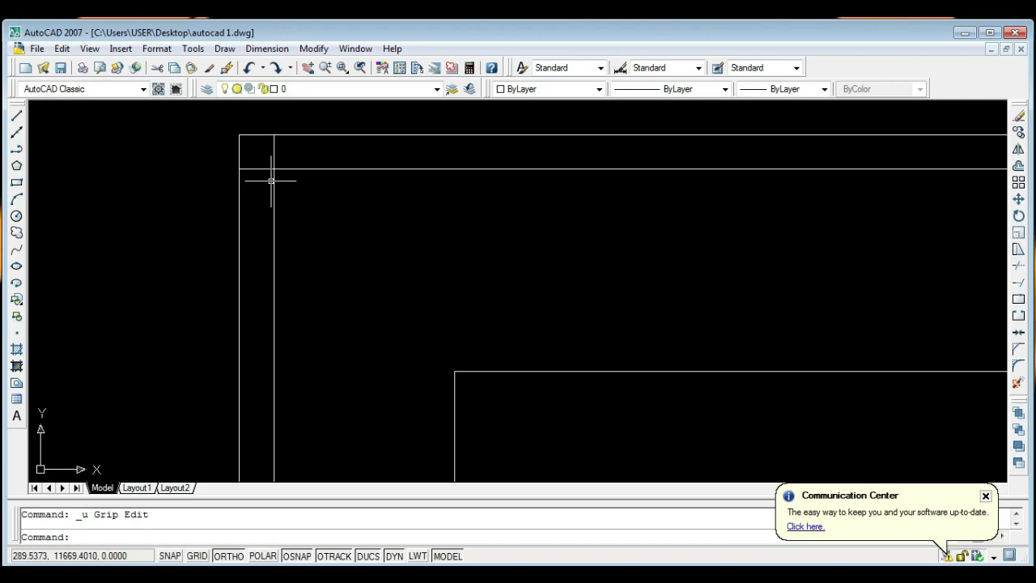
{"action": "type", "text": "tr"}
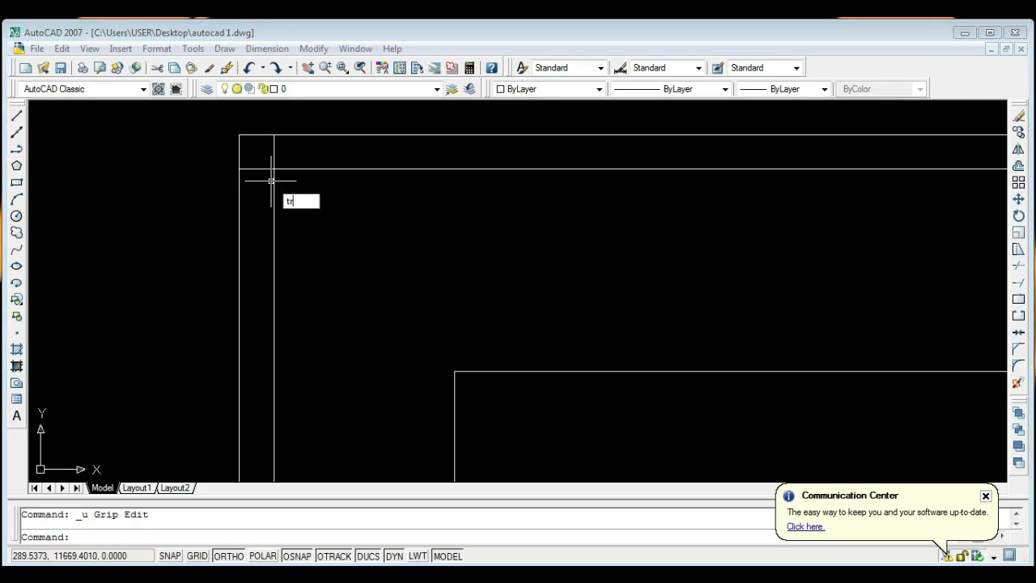
{"action": "key", "text": "Return"}
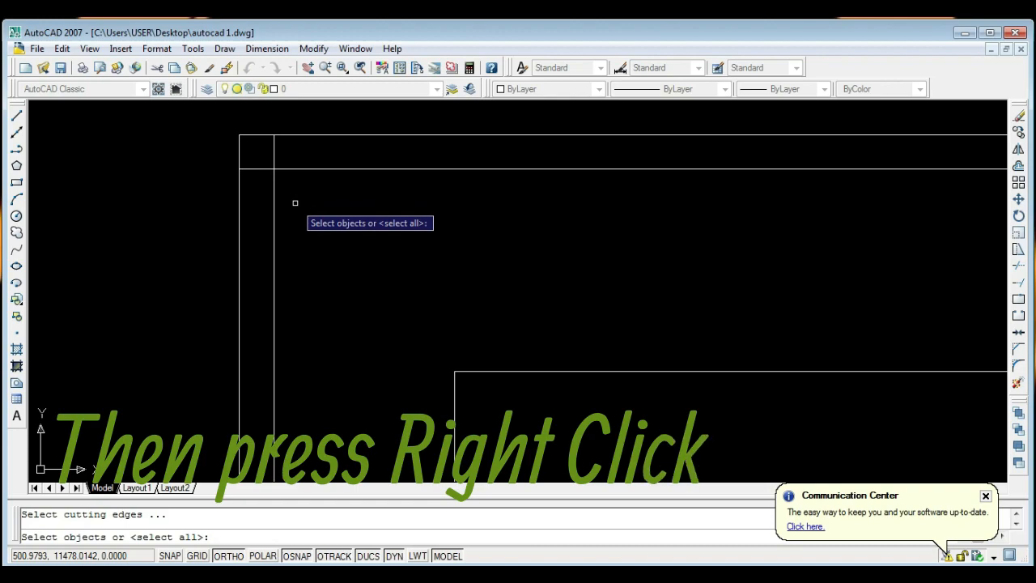
{"action": "scroll", "coordinate": [315, 213], "scroll_direction": "down", "scroll_amount": 2}
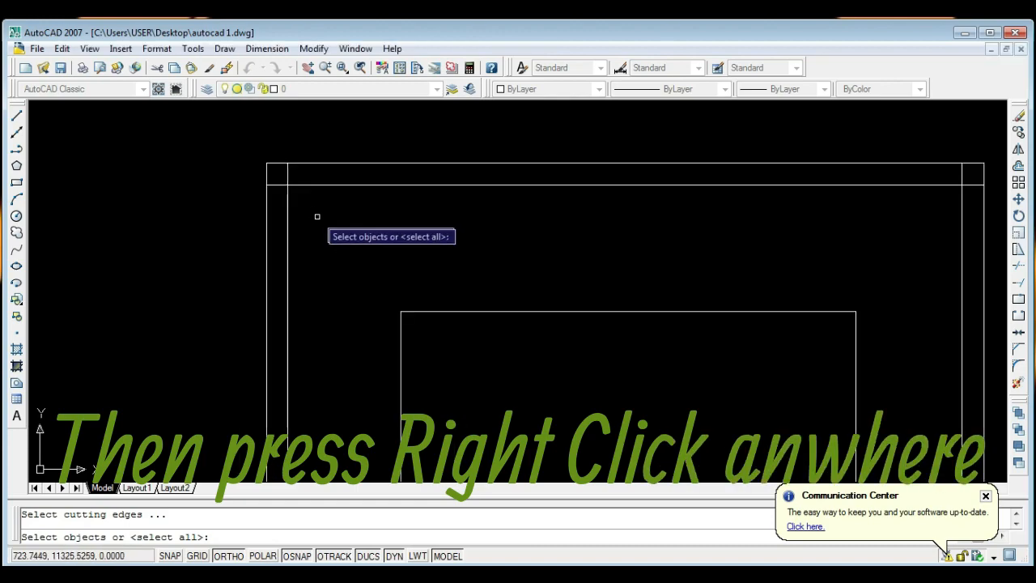
{"action": "middle_click_drag", "start_coordinate": [321, 232], "coordinate": [261, 185]}
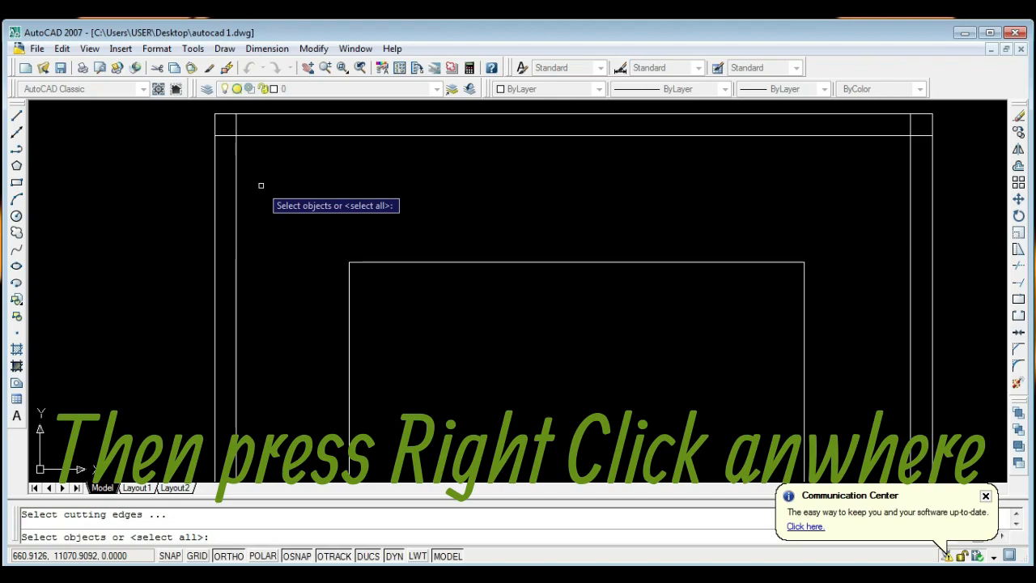
{"action": "left_click", "coordinate": [313, 49]}
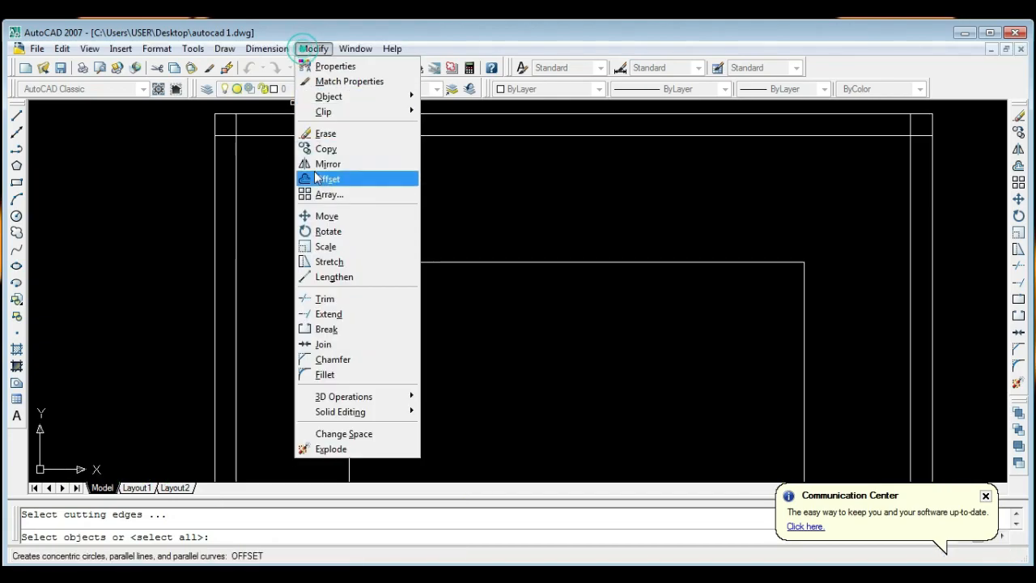
{"action": "left_click", "coordinate": [817, 219]}
{"action": "left_click", "coordinate": [818, 219]}
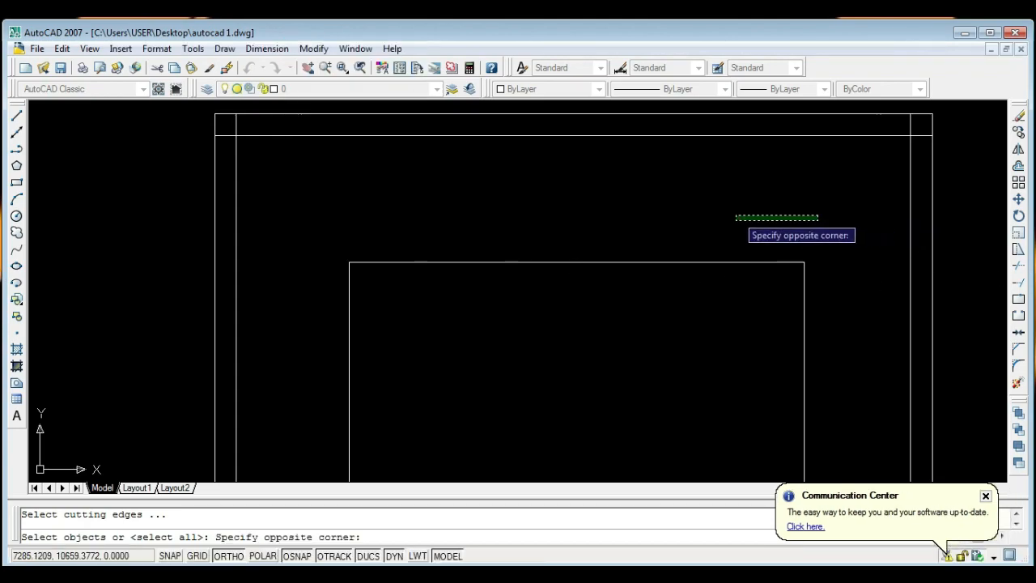
{"action": "left_click", "coordinate": [734, 217]}
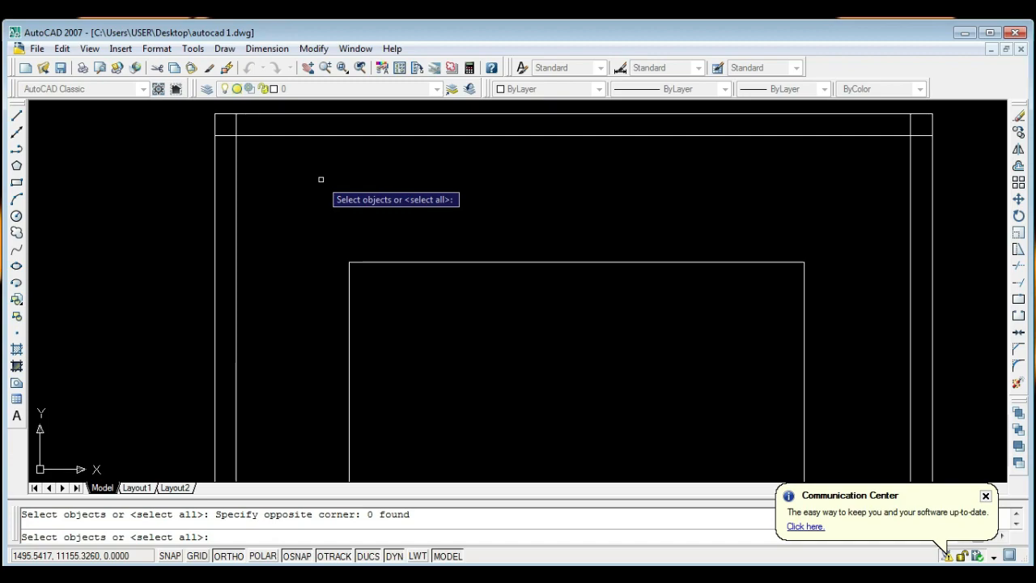
{"action": "key", "text": "Return"}
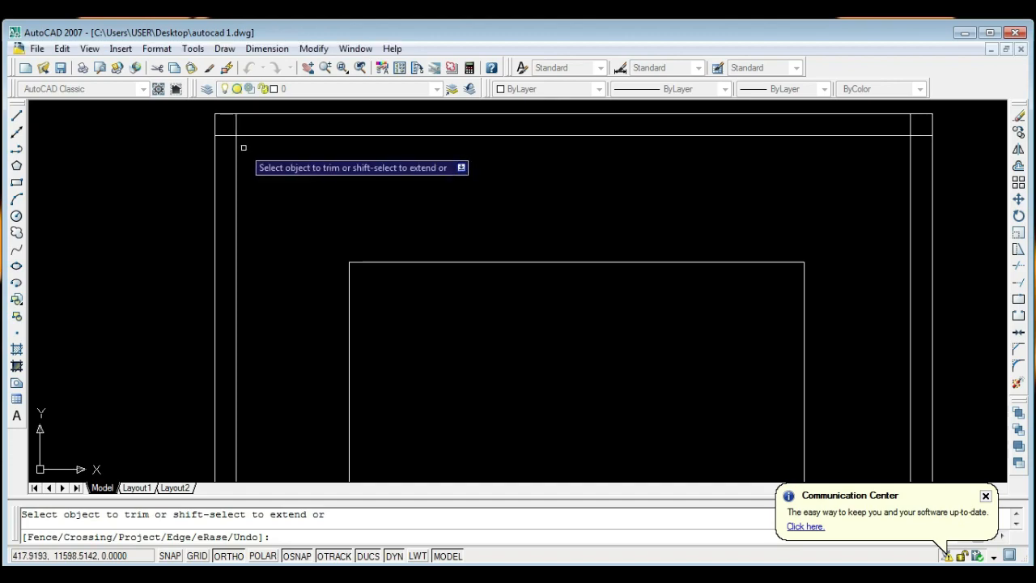
{"action": "scroll", "coordinate": [219, 129], "scroll_direction": "up", "scroll_amount": 5}
{"action": "middle_click_drag", "start_coordinate": [217, 128], "coordinate": [257, 268]}
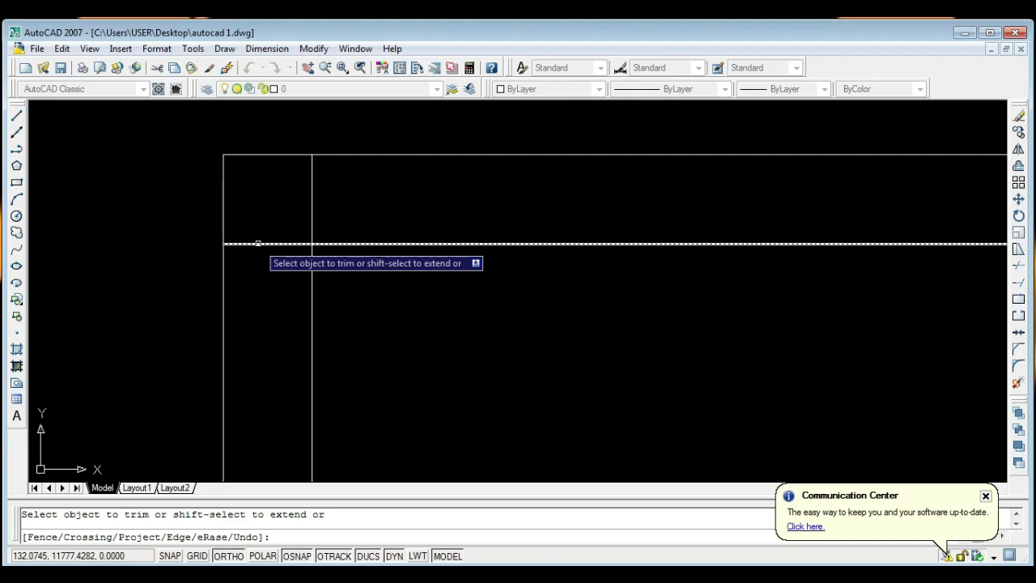
{"action": "scroll", "coordinate": [258, 243], "scroll_direction": "down", "scroll_amount": 4}
{"action": "key", "text": "Escape"}
- Draw a 300-unit vertical line from the offset lines' top-left intersection up to the outer square's top side
{"action": "type", "text": "l"}
{"action": "key", "text": "Return"}
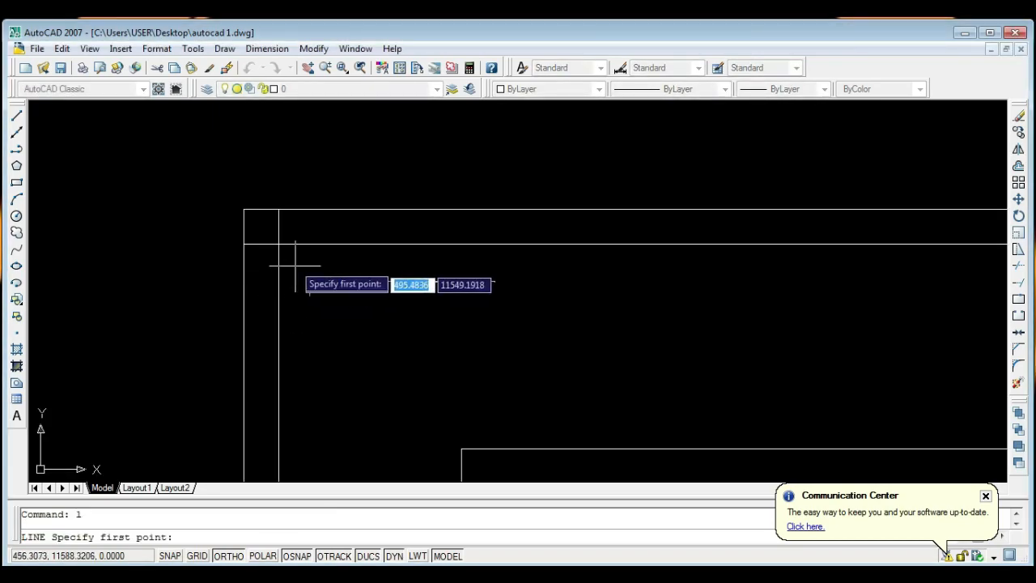
{"action": "left_click", "coordinate": [279, 243]}
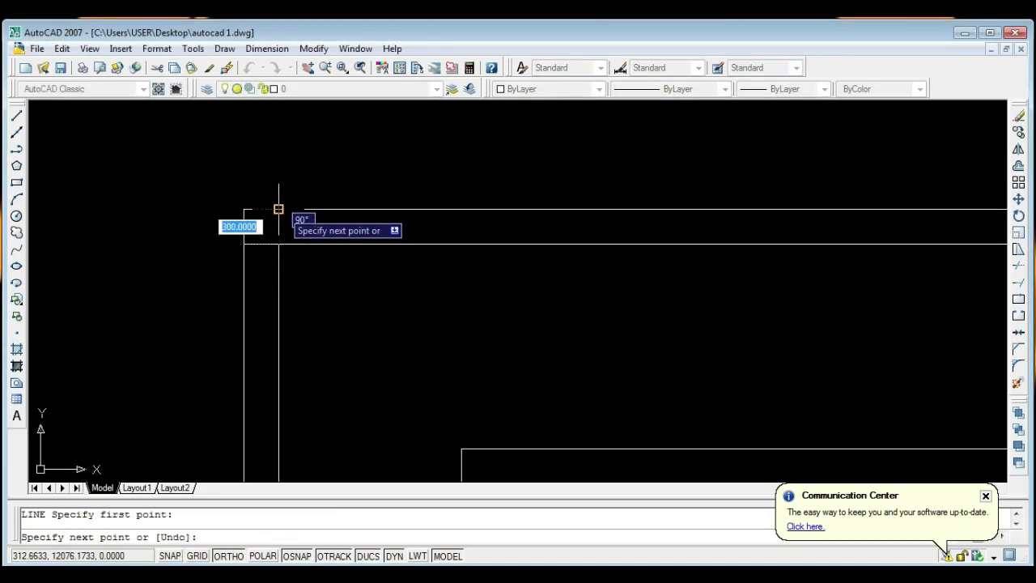
{"action": "key", "text": "Escape"}
- Stretch the short vertical line's upper endpoint about 54 units above the outer top side, and clear the selection
{"action": "scroll", "coordinate": [275, 244], "scroll_direction": "up", "scroll_amount": 3}
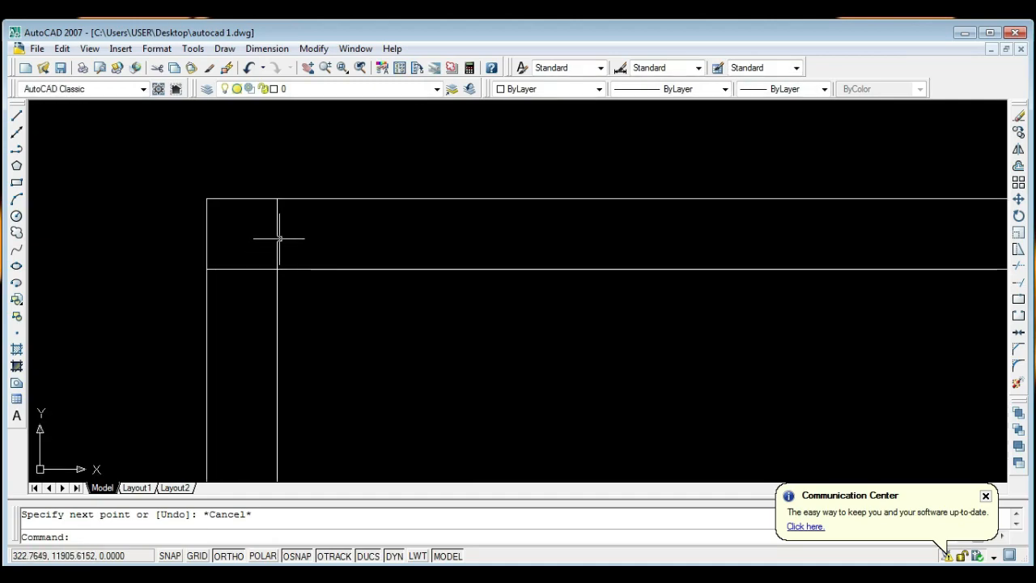
{"action": "left_click", "coordinate": [278, 243]}
{"action": "scroll", "coordinate": [275, 251], "scroll_direction": "up", "scroll_amount": 3}
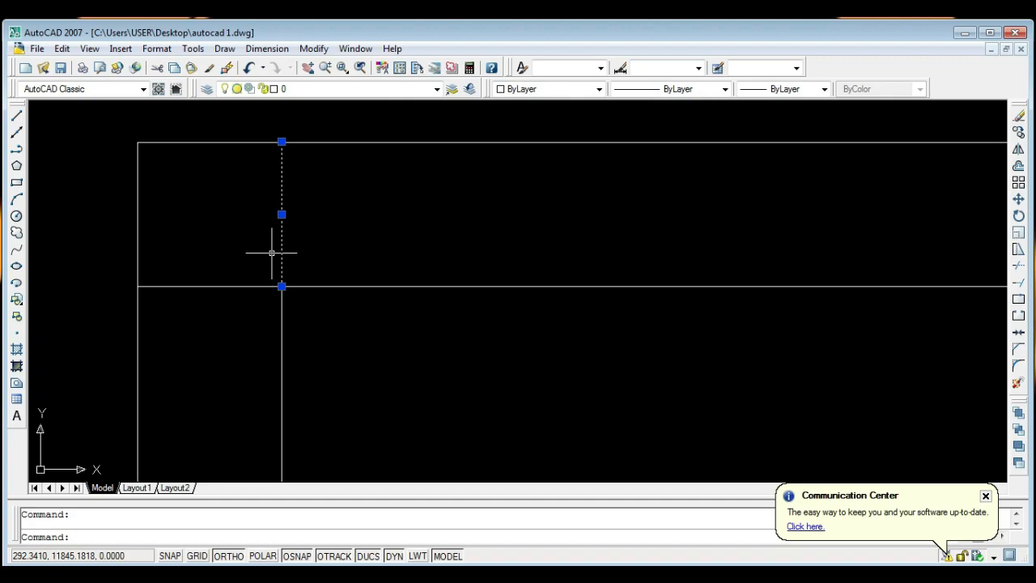
{"action": "left_click", "coordinate": [282, 142]}
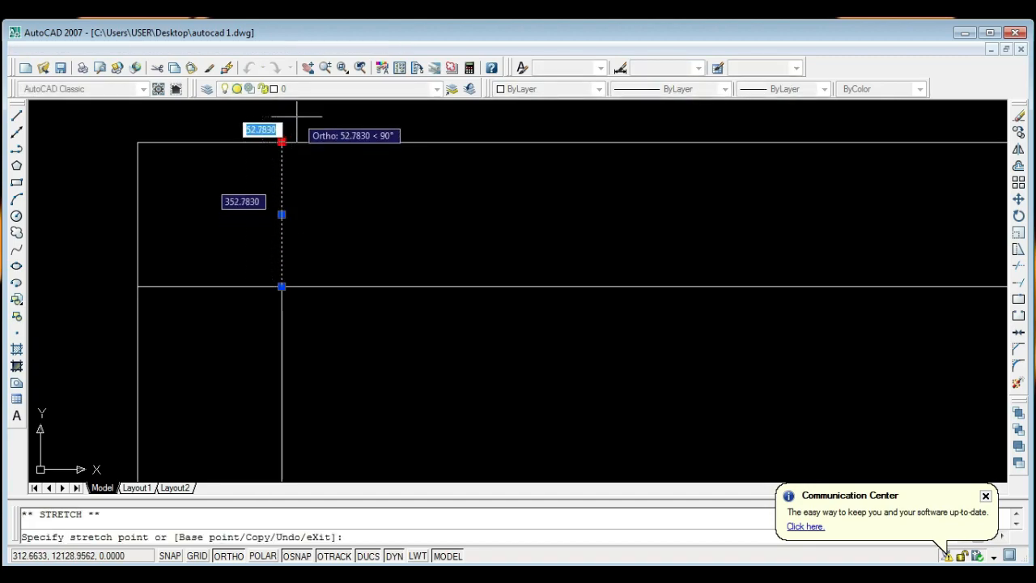
{"action": "key", "text": "Escape"}
{"action": "key", "text": "Escape"}
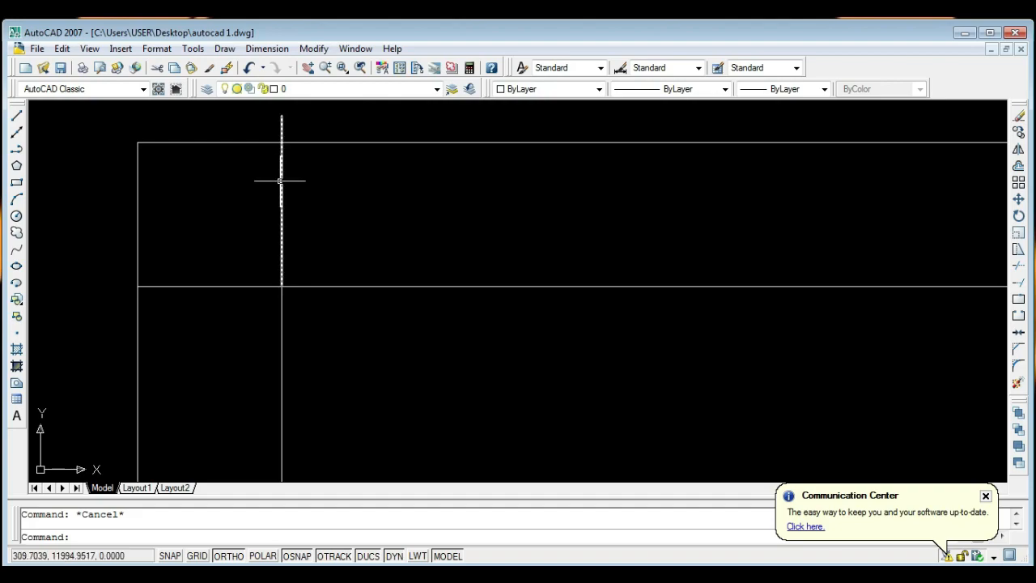
- Stretch the short vertical line's upper endpoint back down to the outer top side, and delete the line
{"action": "left_click", "coordinate": [281, 129]}
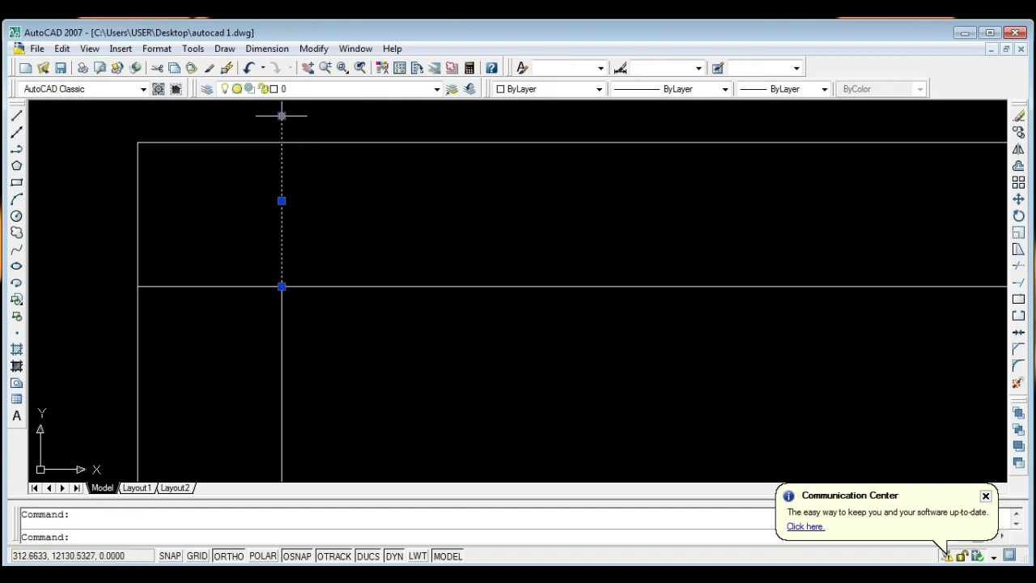
{"action": "left_click", "coordinate": [281, 116]}
{"action": "left_click", "coordinate": [281, 143]}
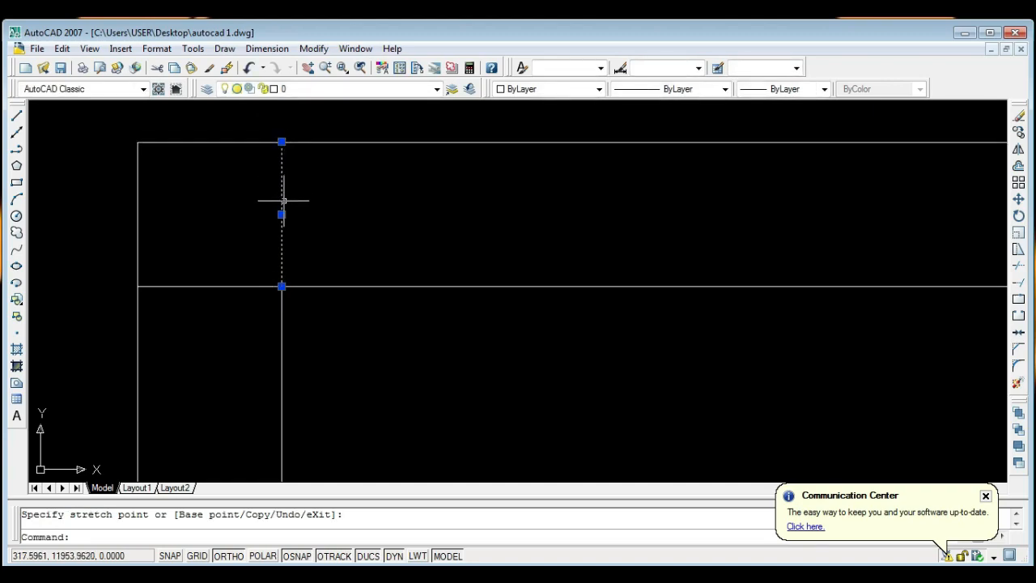
{"action": "key", "text": "Delete"}
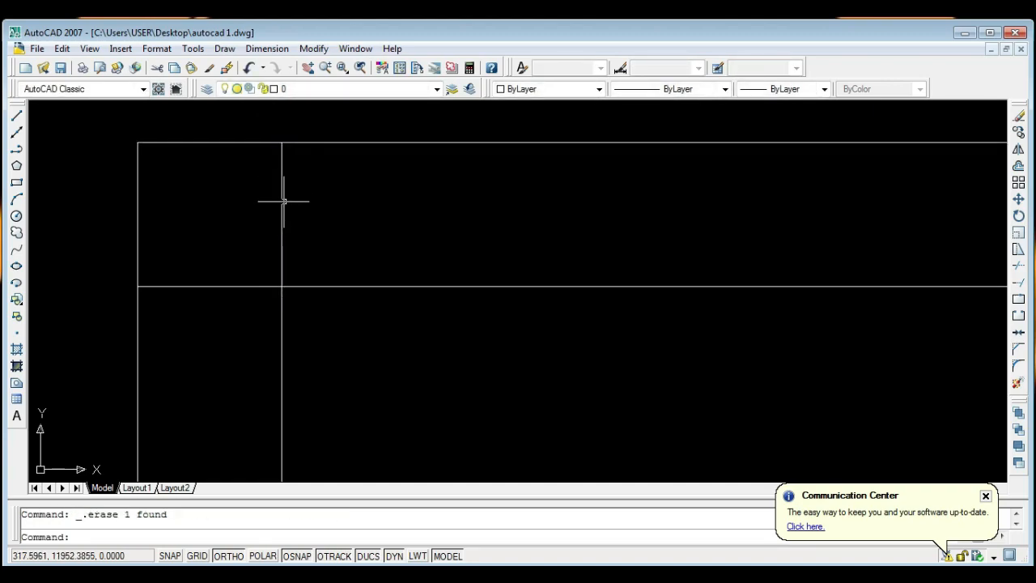
- Select the offset top line and examine where its two ends cross the offset side lines at the upper corners
{"action": "scroll", "coordinate": [279, 238], "scroll_direction": "down", "scroll_amount": 3}
{"action": "left_click", "coordinate": [366, 252]}
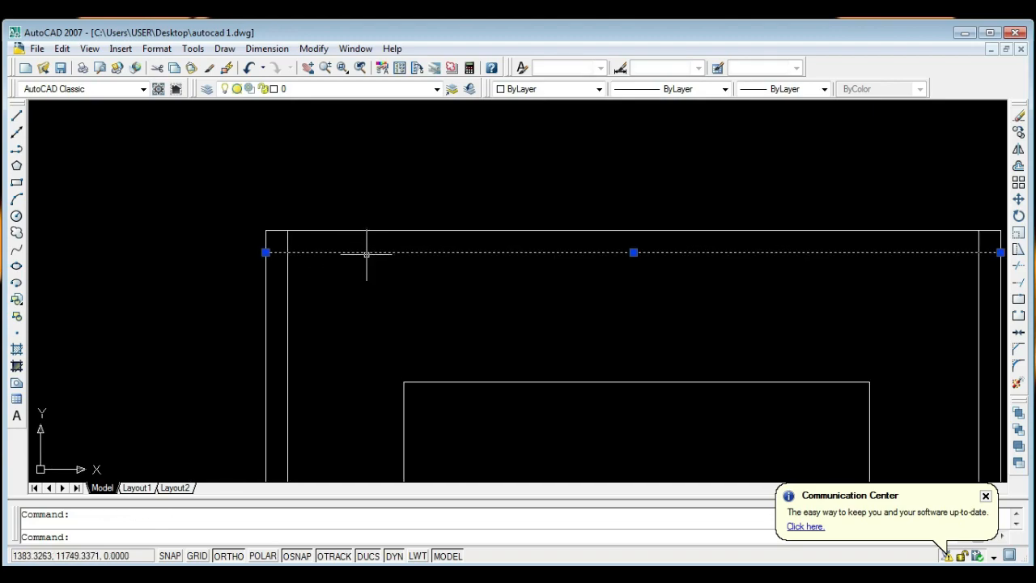
{"action": "scroll", "coordinate": [280, 248], "scroll_direction": "up", "scroll_amount": 4}
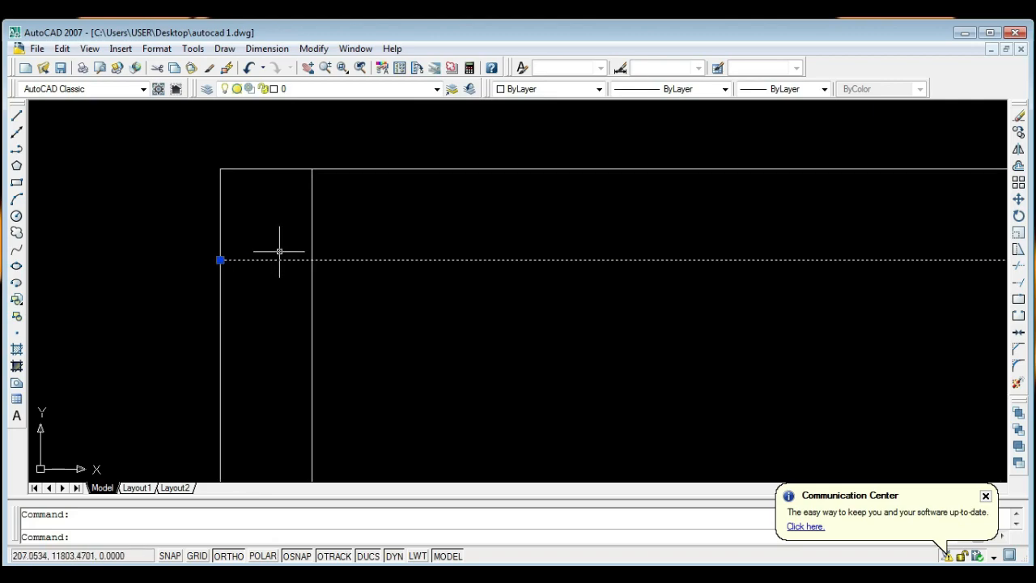
{"action": "scroll", "coordinate": [220, 260], "scroll_direction": "down", "scroll_amount": 4}
{"action": "scroll", "coordinate": [513, 291], "scroll_direction": "down", "scroll_amount": 4}
{"action": "scroll", "coordinate": [883, 276], "scroll_direction": "up", "scroll_amount": 4}
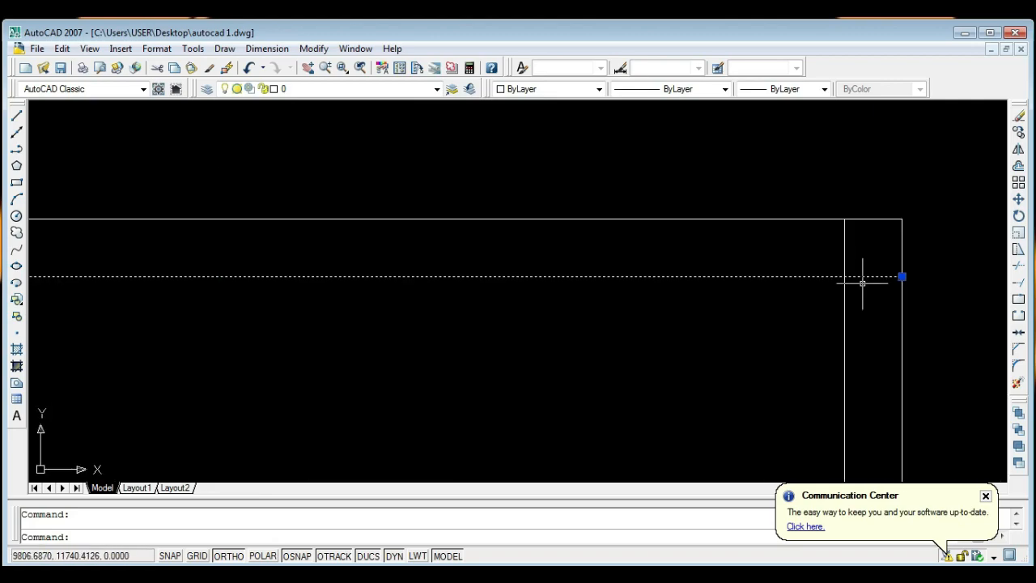
{"action": "scroll", "coordinate": [874, 277], "scroll_direction": "down", "scroll_amount": 2}
{"action": "scroll", "coordinate": [879, 278], "scroll_direction": "down", "scroll_amount": 2}
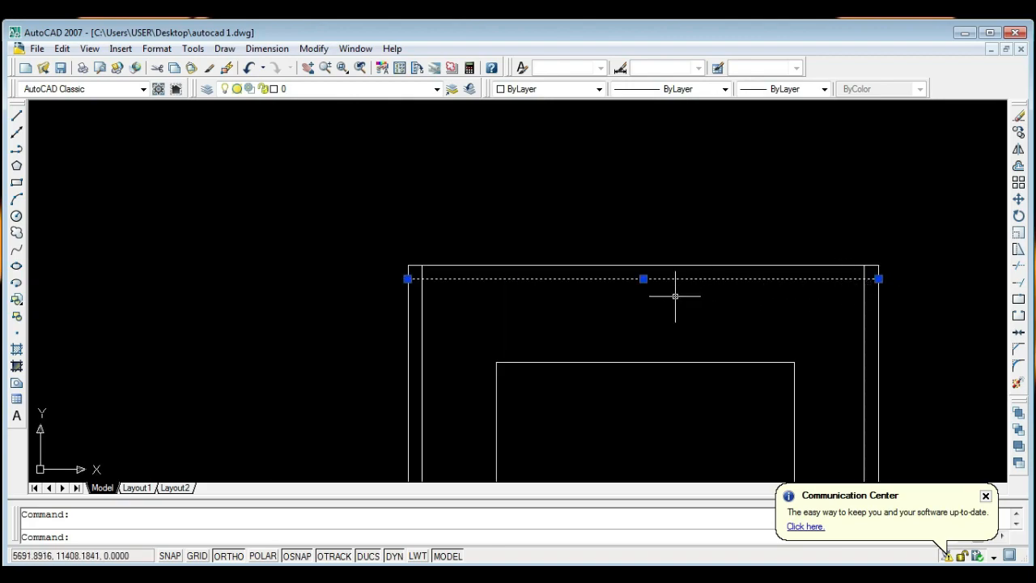
{"action": "scroll", "coordinate": [467, 298], "scroll_direction": "up", "scroll_amount": 2}
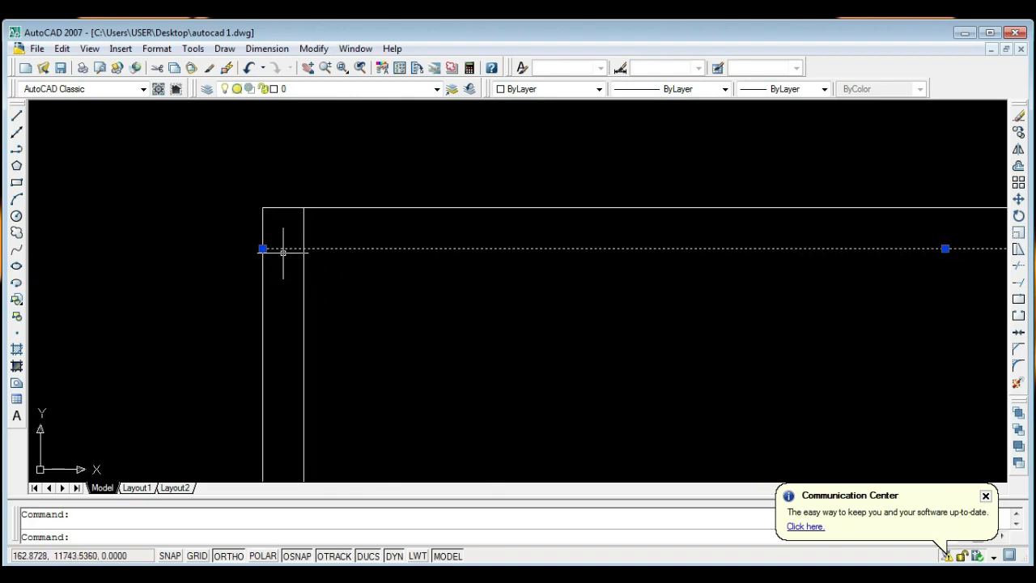
{"action": "scroll", "coordinate": [318, 255], "scroll_direction": "down", "scroll_amount": 2}
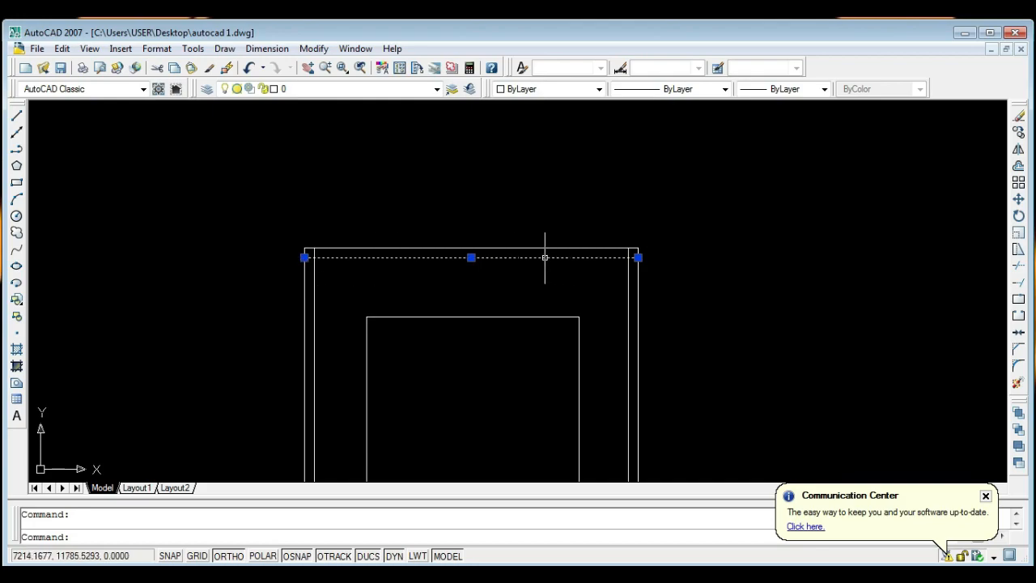
{"action": "scroll", "coordinate": [384, 262], "scroll_direction": "up", "scroll_amount": 3}
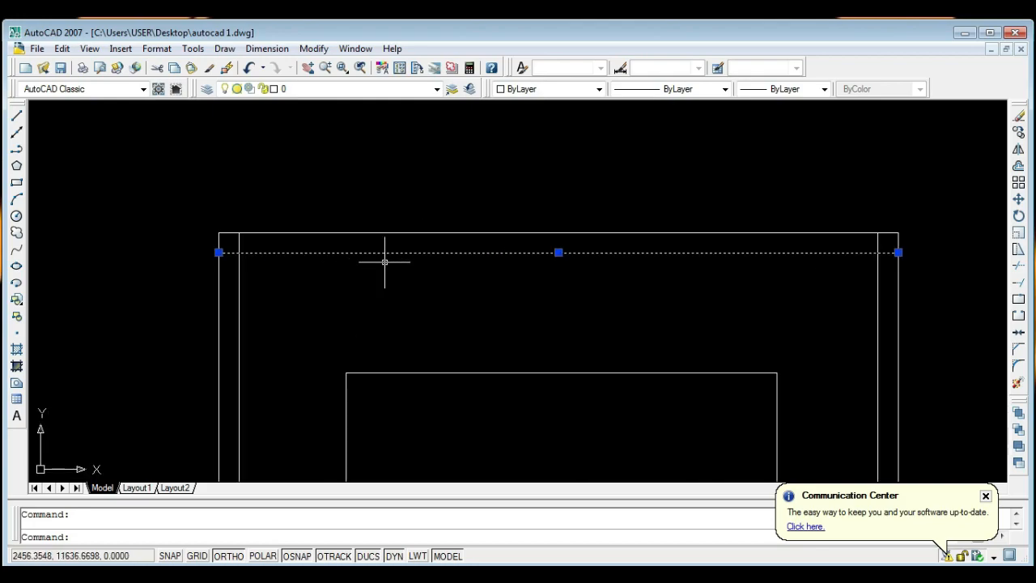
{"action": "scroll", "coordinate": [254, 251], "scroll_direction": "up", "scroll_amount": 4}
{"action": "type", "text": "tr"}
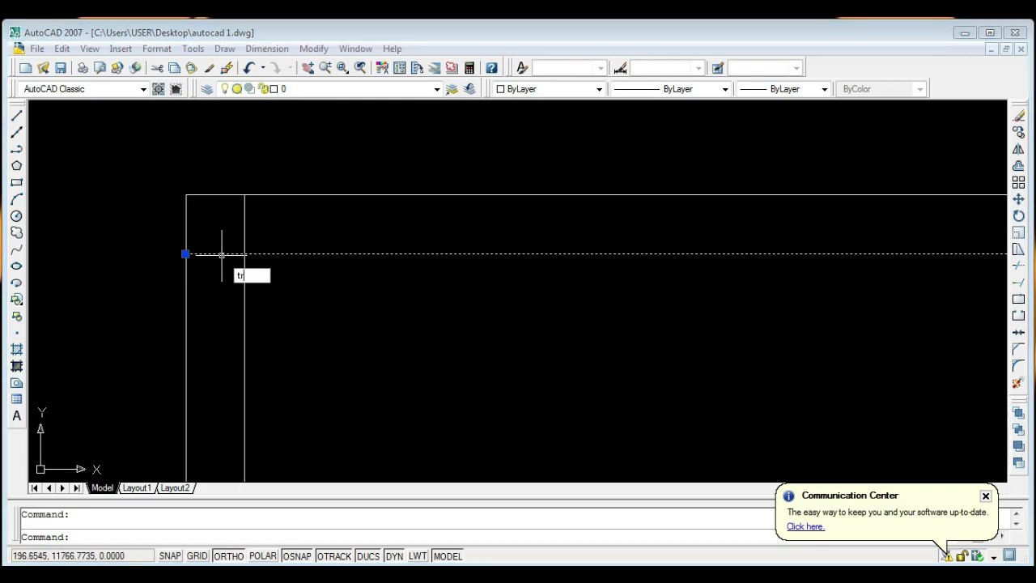
{"action": "key", "text": "Return"}
{"action": "left_click", "coordinate": [631, 308]}
{"action": "left_click", "coordinate": [606, 314]}
{"action": "key", "text": "Escape"}
- Trim the offset top and left lines back to their intersection at the top-left corner, using all objects as cutting edges
{"action": "type", "text": "tr"}
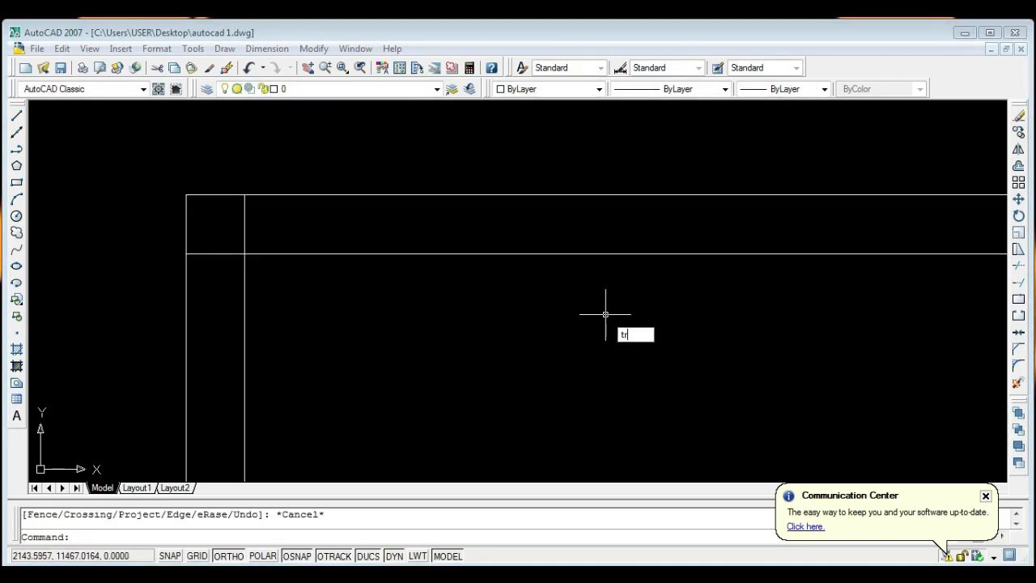
{"action": "key", "text": "Return"}
{"action": "key", "text": "Return"}
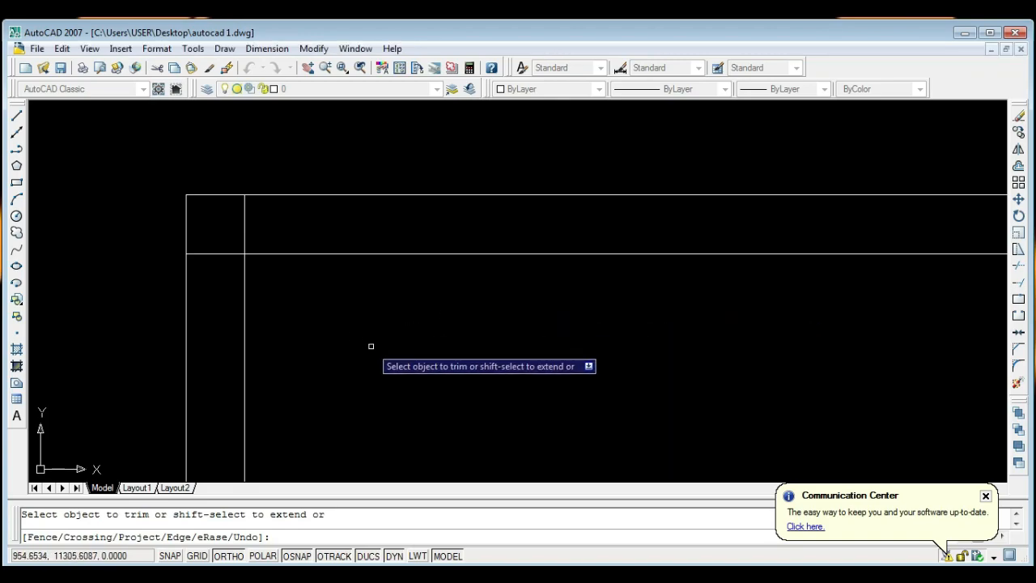
{"action": "left_click", "coordinate": [211, 254]}
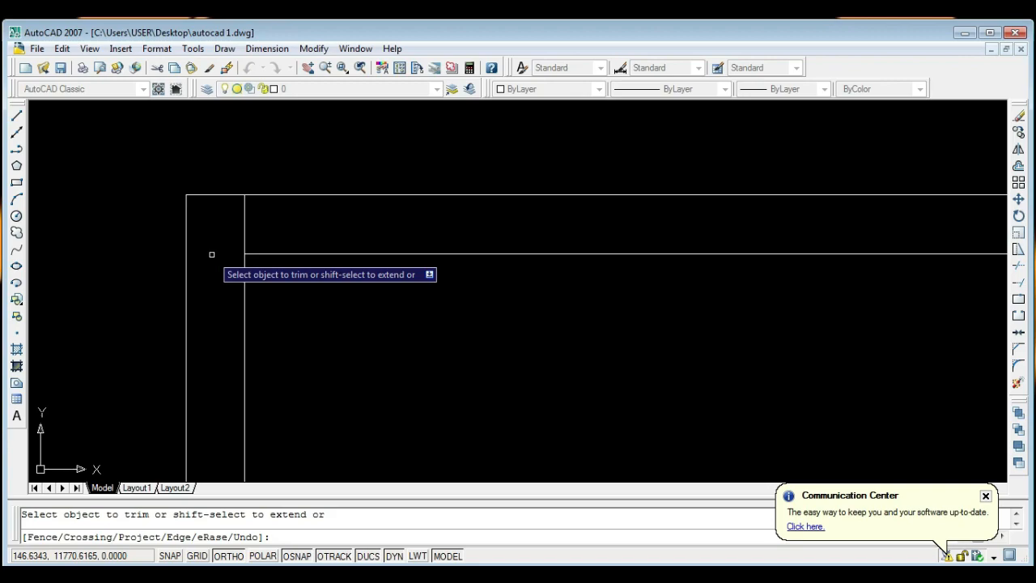
{"action": "left_click", "coordinate": [245, 227]}
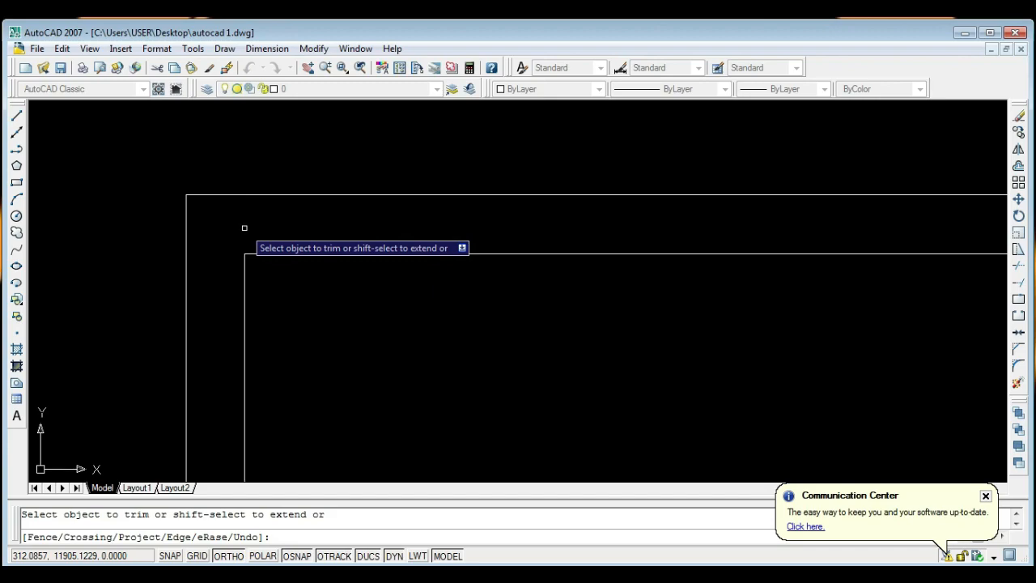
- Trim the offset right and top lines back to their intersection at the square's top-right corner
{"action": "scroll", "coordinate": [203, 224], "scroll_direction": "down", "scroll_amount": 4}
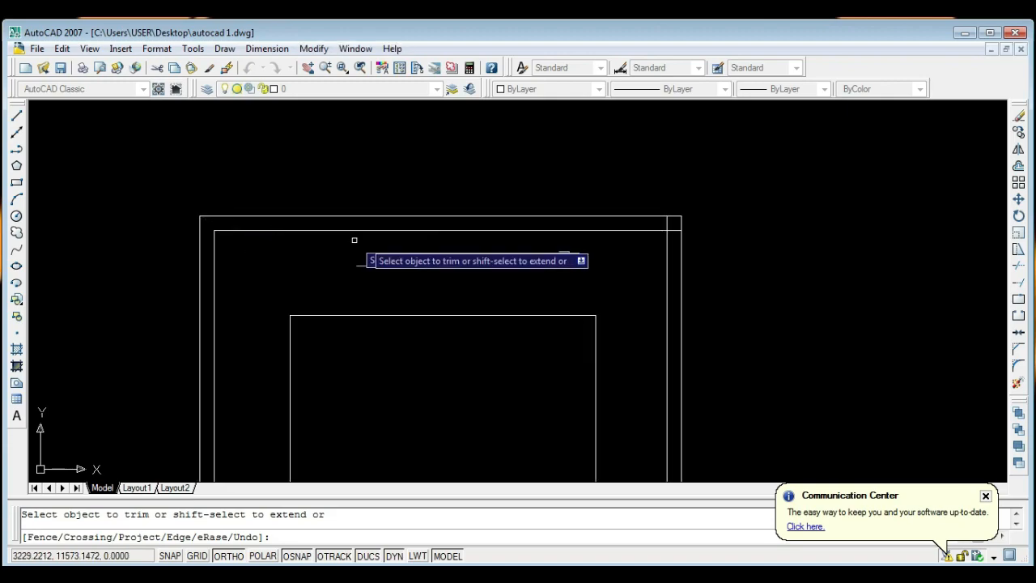
{"action": "scroll", "coordinate": [682, 217], "scroll_direction": "up", "scroll_amount": 4}
{"action": "scroll", "coordinate": [654, 222], "scroll_direction": "up", "scroll_amount": 3}
{"action": "scroll", "coordinate": [567, 232], "scroll_direction": "down", "scroll_amount": 5}
{"action": "scroll", "coordinate": [612, 221], "scroll_direction": "up", "scroll_amount": 6}
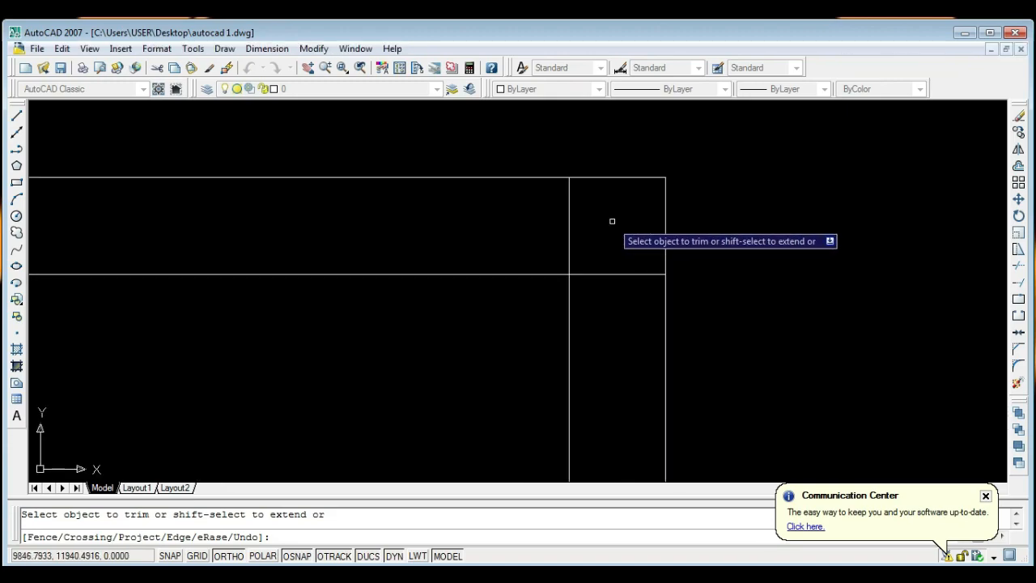
{"action": "left_click", "coordinate": [569, 212]}
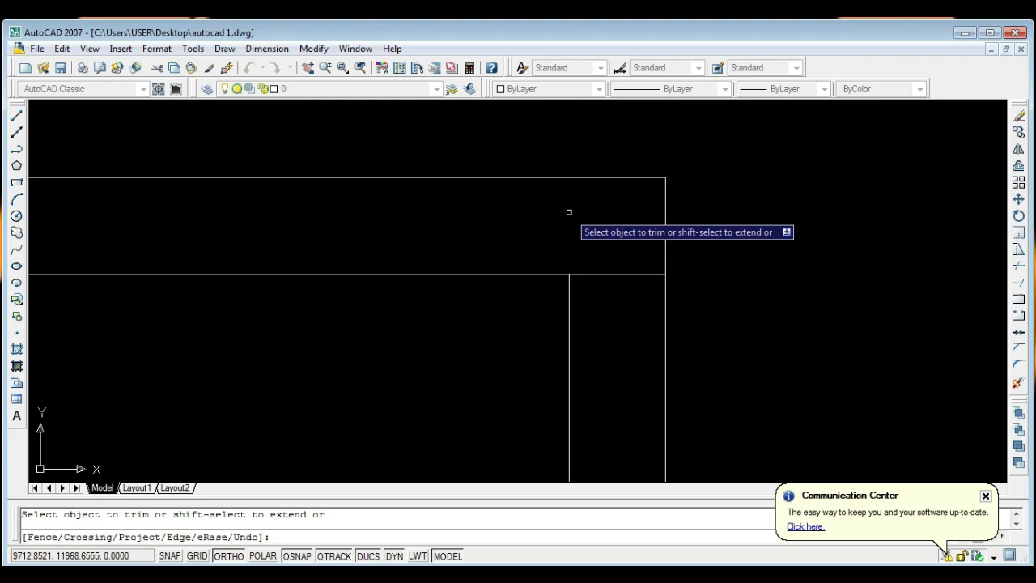
{"action": "left_click", "coordinate": [620, 274]}
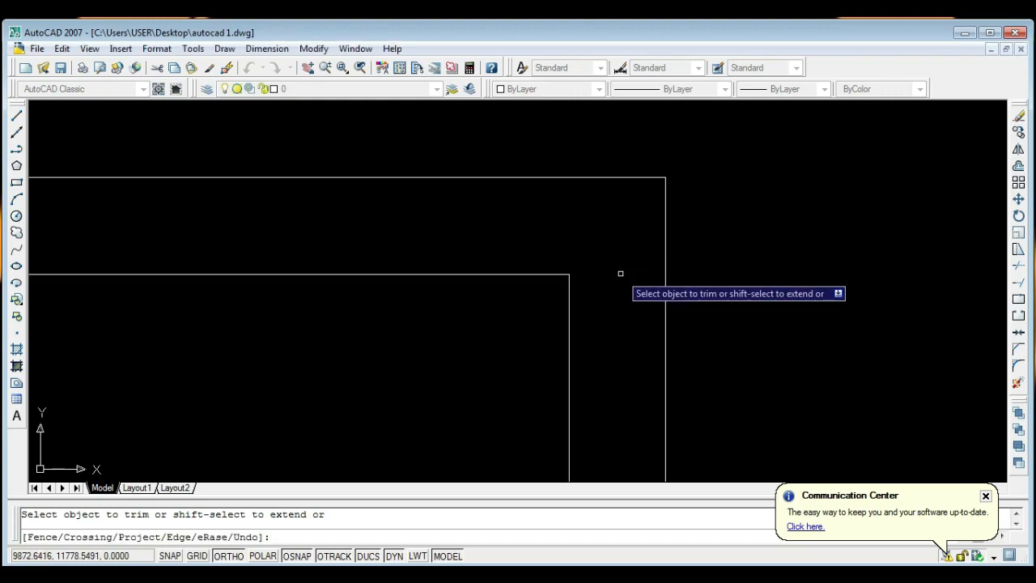
- Examine the trimmed top-left and top-right corners, following the two parallel top lines from one corner to the other
{"action": "scroll", "coordinate": [627, 209], "scroll_direction": "down", "scroll_amount": 4}
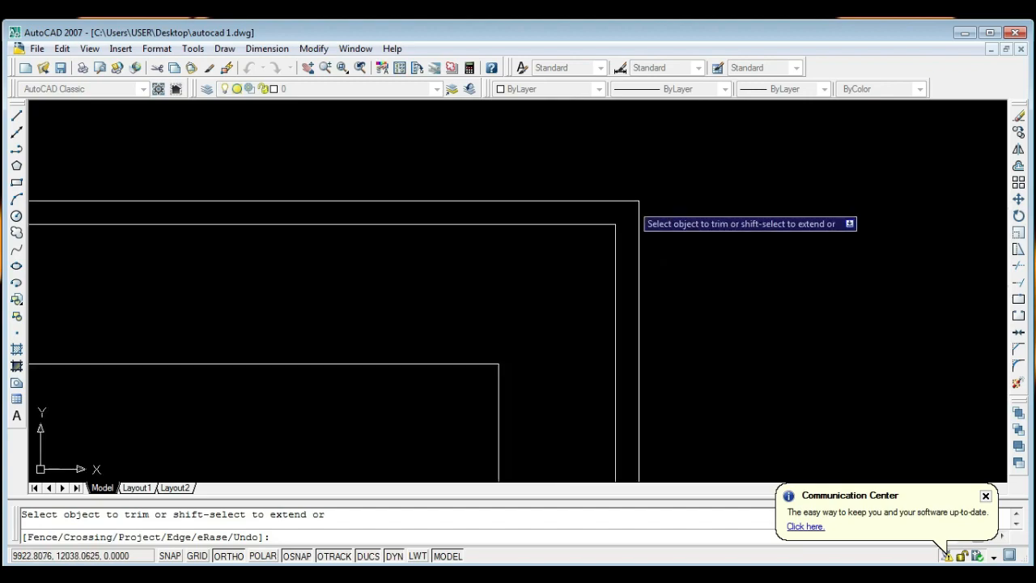
{"action": "scroll", "coordinate": [626, 212], "scroll_direction": "up", "scroll_amount": 1}
{"action": "scroll", "coordinate": [626, 212], "scroll_direction": "down", "scroll_amount": 3}
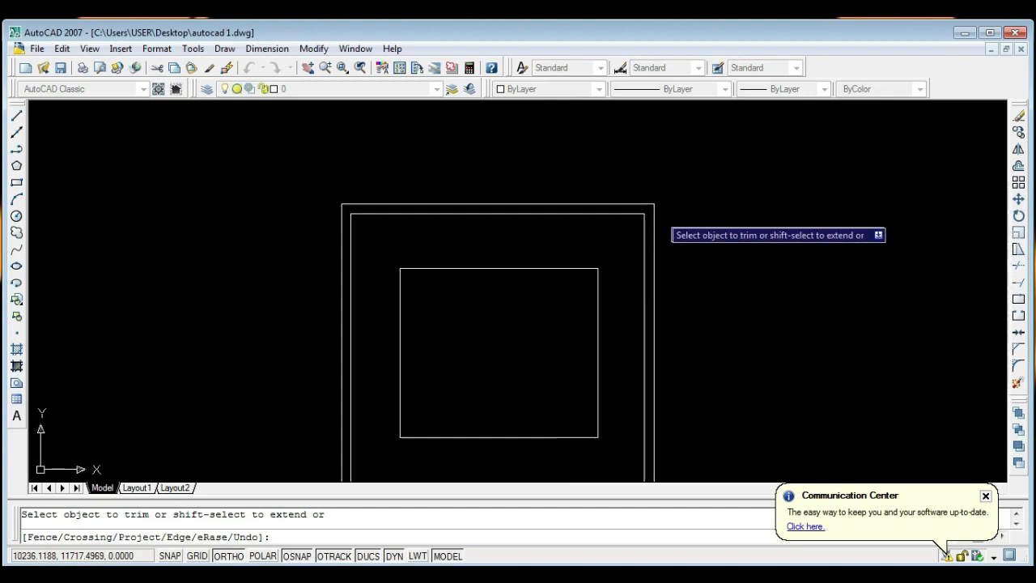
{"action": "scroll", "coordinate": [472, 195], "scroll_direction": "up", "scroll_amount": 7}
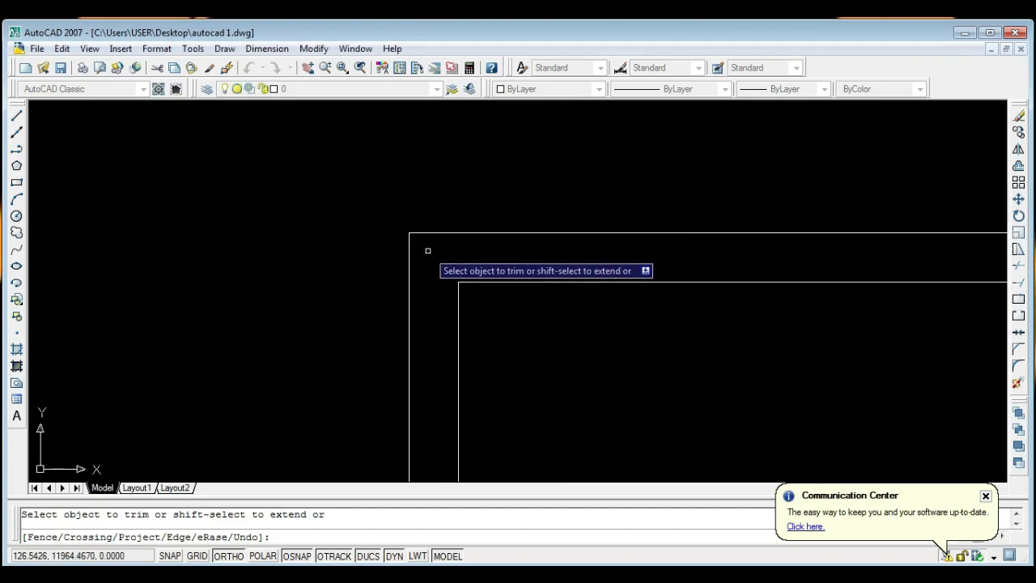
{"action": "middle_click_drag", "start_coordinate": [537, 272], "coordinate": [330, 273]}
{"action": "middle_click_drag", "start_coordinate": [595, 250], "coordinate": [435, 220]}
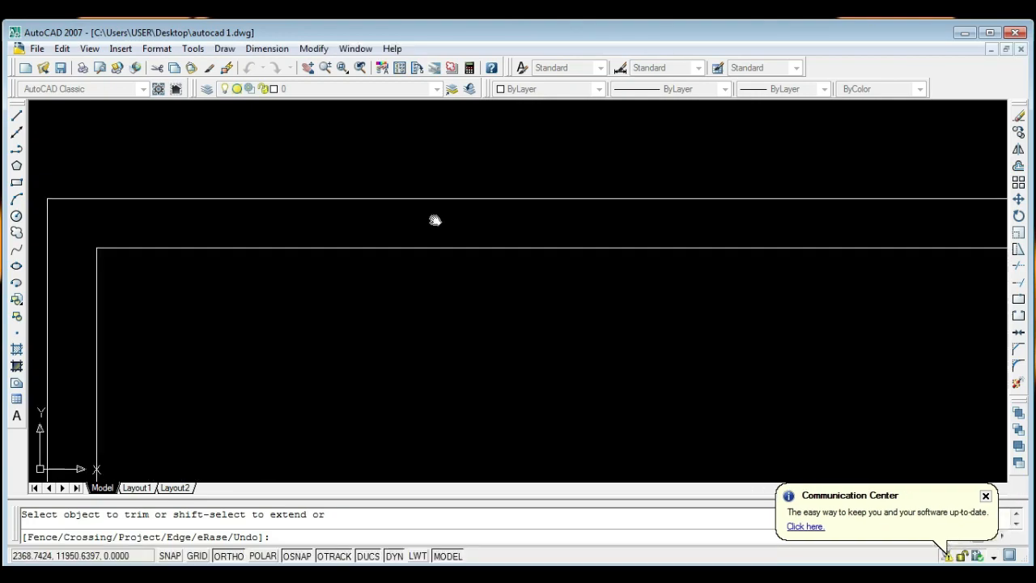
{"action": "middle_click_drag", "start_coordinate": [595, 229], "coordinate": [386, 227]}
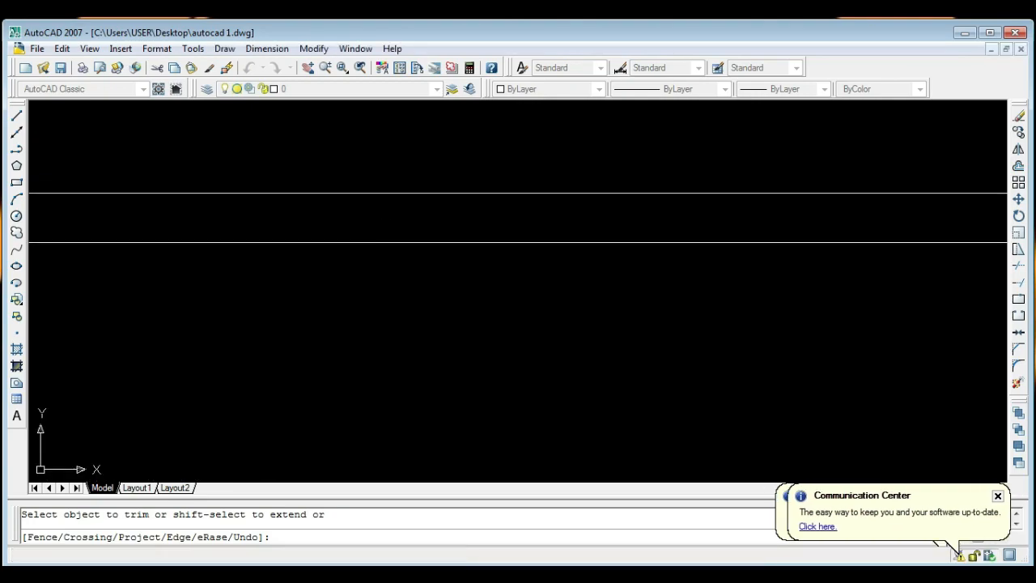
{"action": "mouse_move", "coordinate": [643, 199]}
{"action": "middle_mouse_down"}
{"action": "mouse_move", "coordinate": [273, 203]}
{"action": "mouse_move", "coordinate": [275, 194]}
{"action": "mouse_move", "coordinate": [341, 225]}
{"action": "mouse_move", "coordinate": [286, 219]}
{"action": "middle_mouse_up"}
{"action": "middle_click_drag", "start_coordinate": [705, 219], "coordinate": [463, 230]}
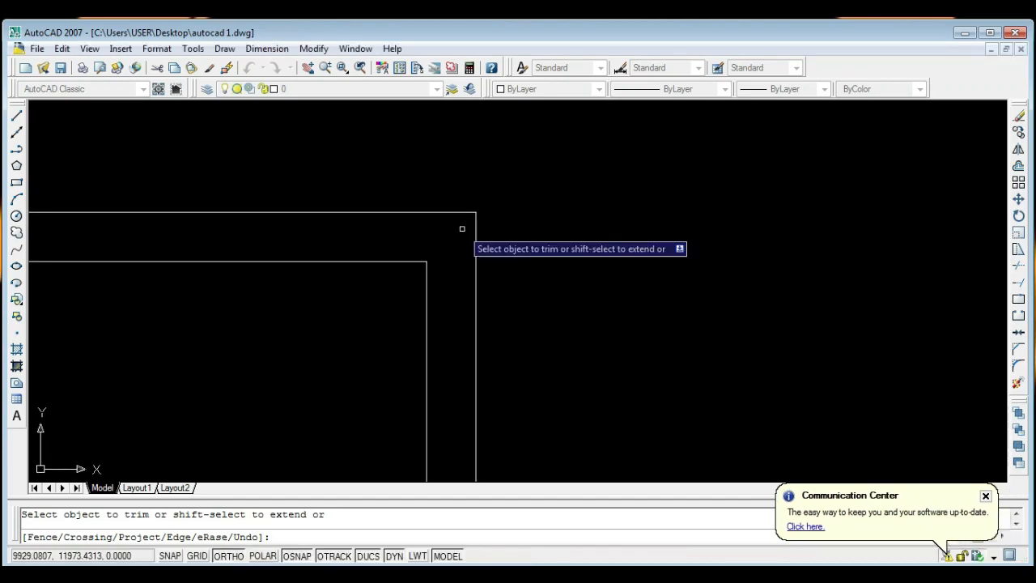
- Inspect the whole square and its individual corners at different magnifications to compare trimmed and untrimmed line ends
{"action": "scroll", "coordinate": [668, 235], "scroll_direction": "down", "scroll_amount": 5}
{"action": "scroll", "coordinate": [518, 234], "scroll_direction": "up", "scroll_amount": 8}
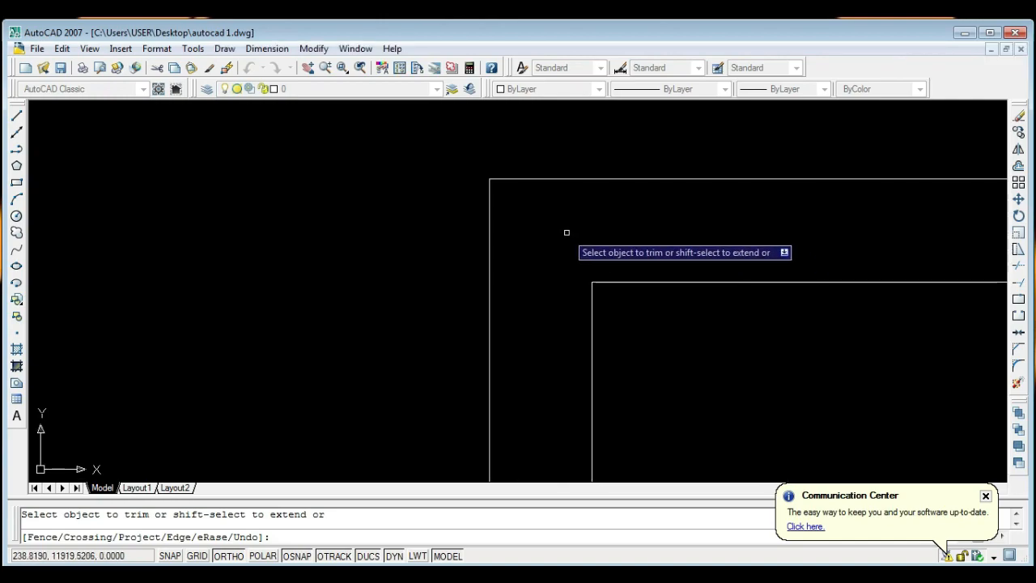
{"action": "scroll", "coordinate": [456, 264], "scroll_direction": "down", "scroll_amount": 5}
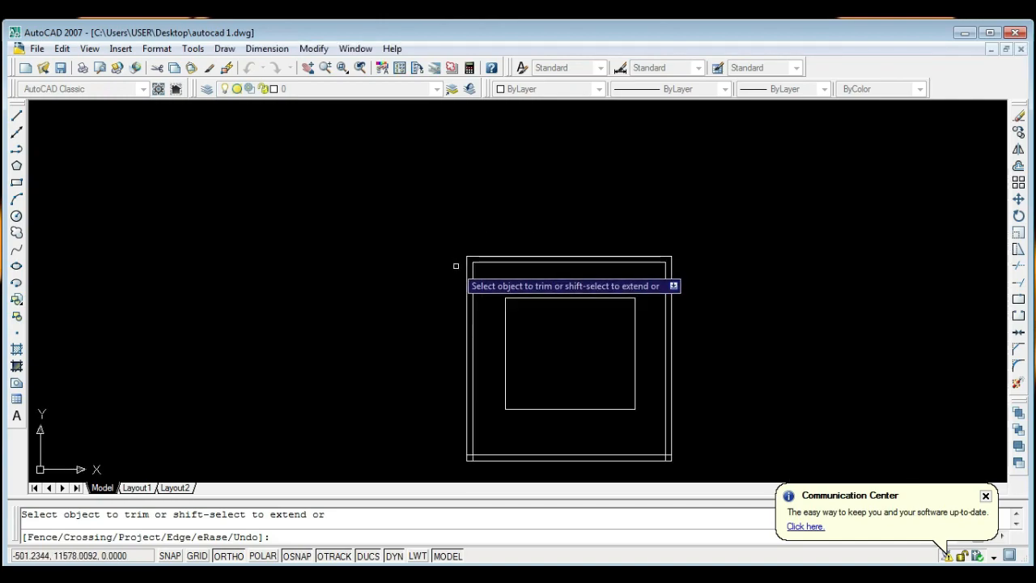
{"action": "scroll", "coordinate": [600, 257], "scroll_direction": "up", "scroll_amount": 3}
{"action": "scroll", "coordinate": [601, 235], "scroll_direction": "down", "scroll_amount": 5}
{"action": "scroll", "coordinate": [625, 353], "scroll_direction": "up", "scroll_amount": 4}
{"action": "scroll", "coordinate": [622, 364], "scroll_direction": "down", "scroll_amount": 2}
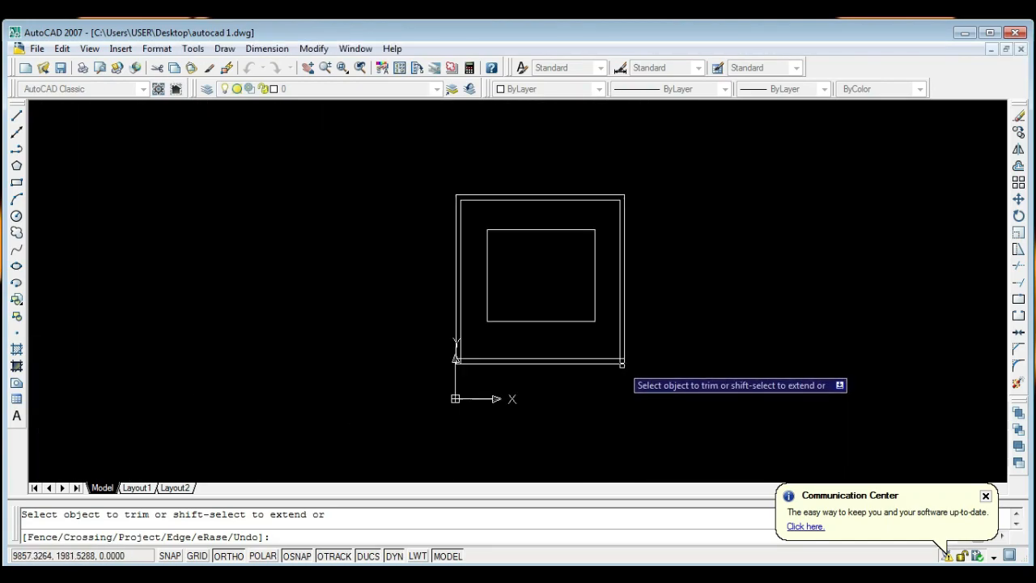
{"action": "scroll", "coordinate": [515, 385], "scroll_direction": "down", "scroll_amount": 4}
{"action": "scroll", "coordinate": [514, 384], "scroll_direction": "up", "scroll_amount": 8}
{"action": "scroll", "coordinate": [513, 389], "scroll_direction": "down", "scroll_amount": 8}
{"action": "scroll", "coordinate": [494, 245], "scroll_direction": "up", "scroll_amount": 4}
{"action": "scroll", "coordinate": [470, 243], "scroll_direction": "down", "scroll_amount": 7}
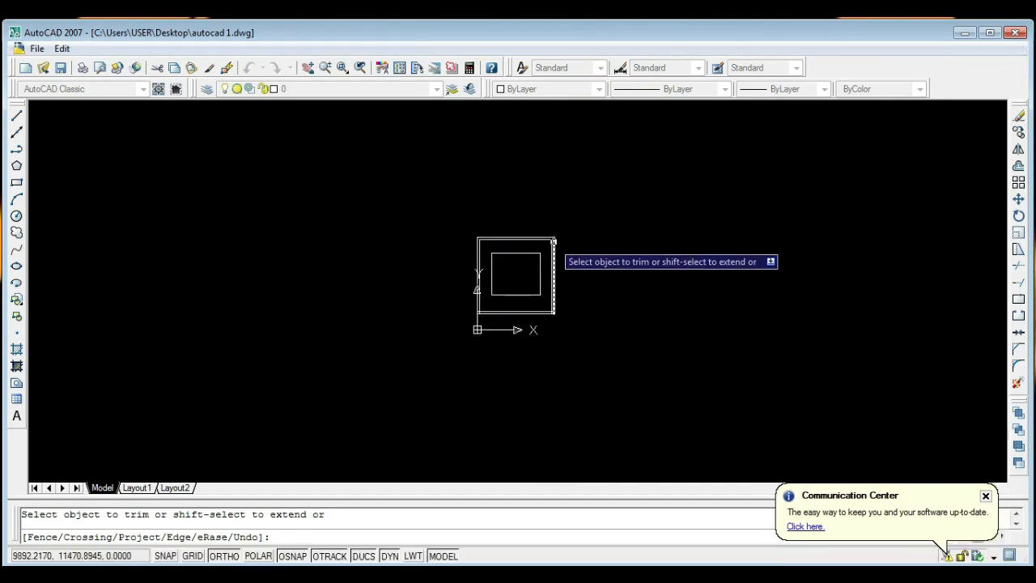
{"action": "scroll", "coordinate": [552, 243], "scroll_direction": "up", "scroll_amount": 6}
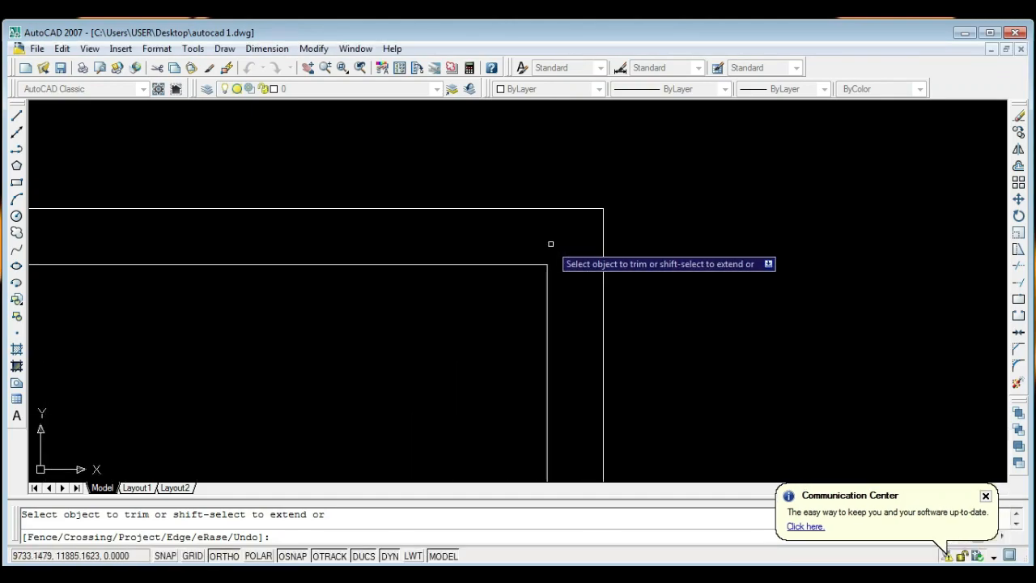
{"action": "scroll", "coordinate": [551, 243], "scroll_direction": "down", "scroll_amount": 6}
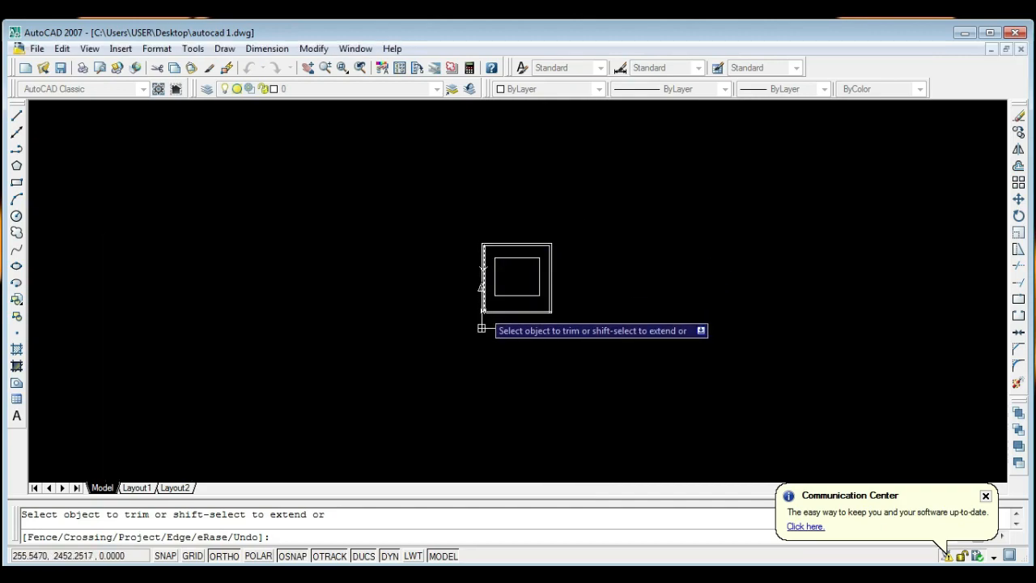
- Trim the offset bottom and right lines back to their intersection at the square's bottom-right corner
{"action": "scroll", "coordinate": [482, 328], "scroll_direction": "up", "scroll_amount": 5}
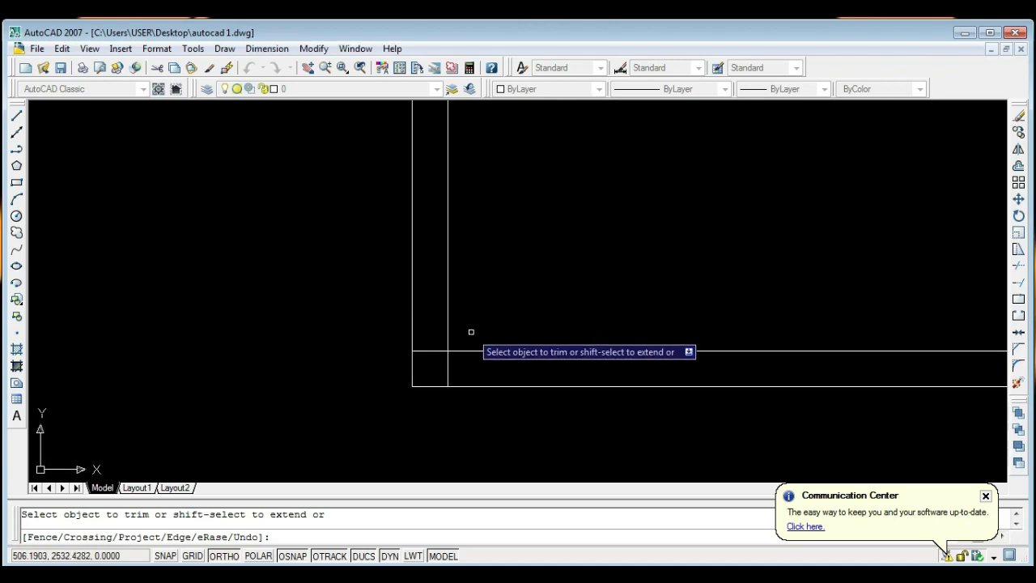
{"action": "scroll", "coordinate": [438, 359], "scroll_direction": "down", "scroll_amount": 4}
{"action": "scroll", "coordinate": [608, 378], "scroll_direction": "up", "scroll_amount": 6}
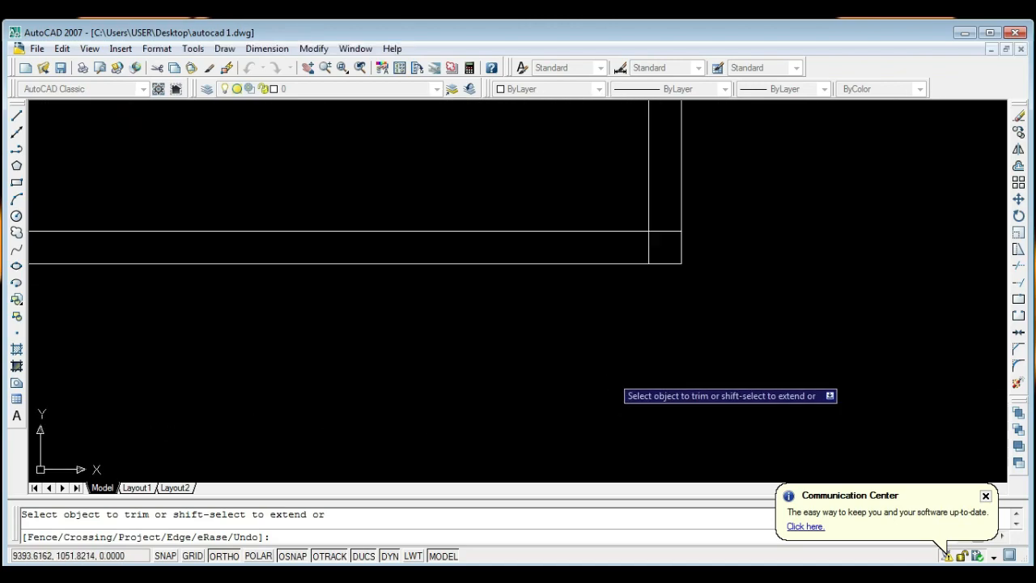
{"action": "left_click", "coordinate": [667, 234]}
{"action": "left_click", "coordinate": [665, 227]}
{"action": "left_click", "coordinate": [649, 248]}
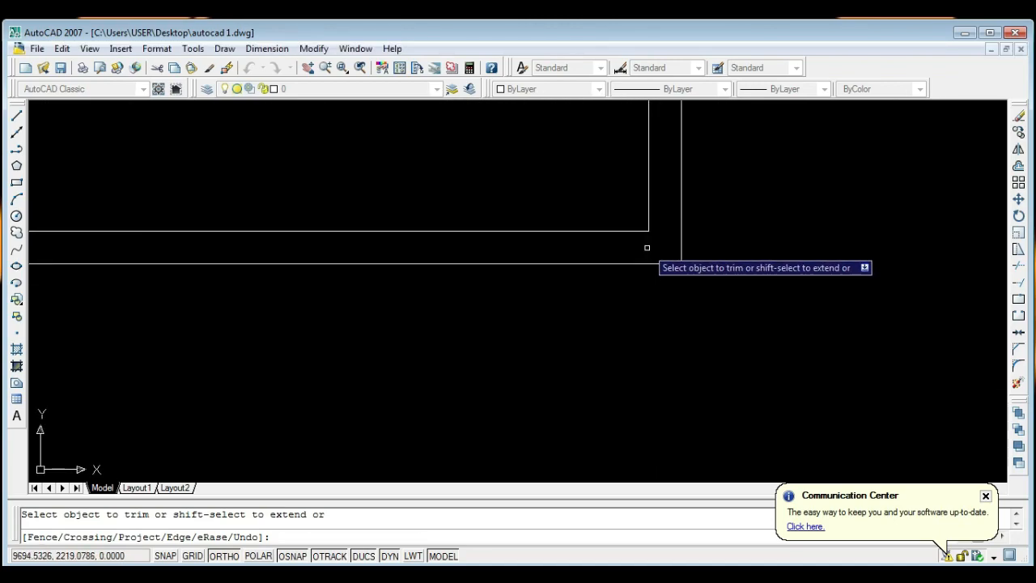
- Trim the offset left and bottom lines back to their intersection at the bottom-left corner, catching the bottom line's end with a crossing window
{"action": "scroll", "coordinate": [722, 258], "scroll_direction": "down", "scroll_amount": 4}
{"action": "scroll", "coordinate": [504, 277], "scroll_direction": "up", "scroll_amount": 4}
{"action": "middle_click_drag", "start_coordinate": [363, 212], "coordinate": [553, 407]}
{"action": "scroll", "coordinate": [439, 362], "scroll_direction": "up", "scroll_amount": 3}
{"action": "left_click", "coordinate": [602, 380]}
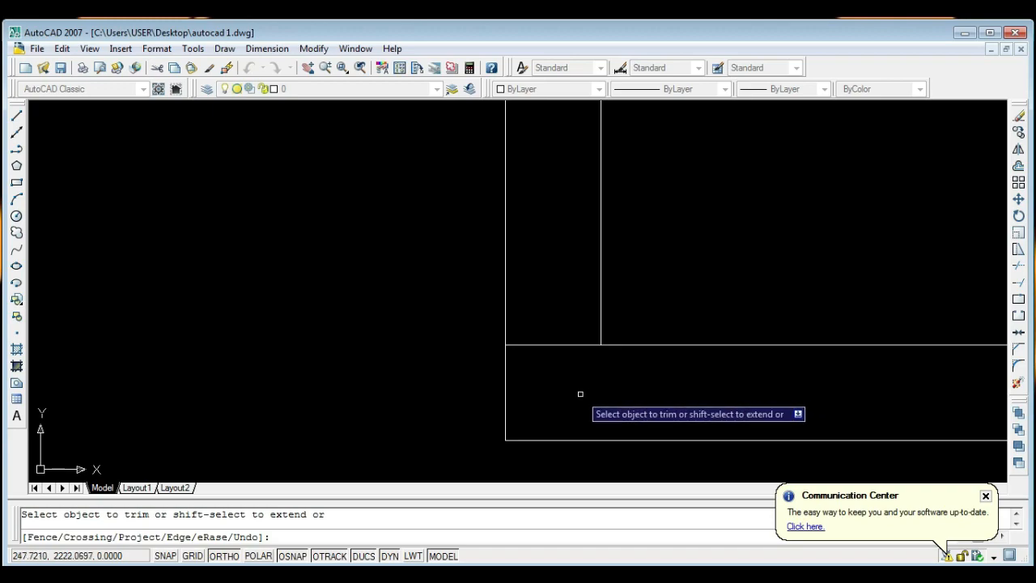
{"action": "left_click", "coordinate": [572, 400]}
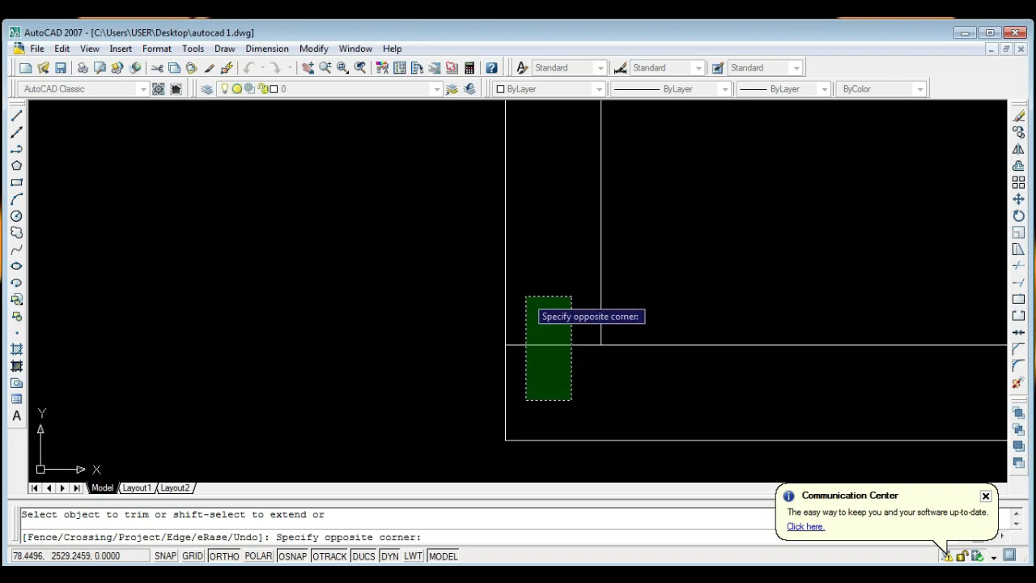
- Trim the inner horizontal line's overhang at the wall outline's lower-left corner, and save the drawing
{"action": "left_click", "coordinate": [526, 296]}
{"action": "scroll", "coordinate": [526, 296], "scroll_direction": "down", "scroll_amount": 5}
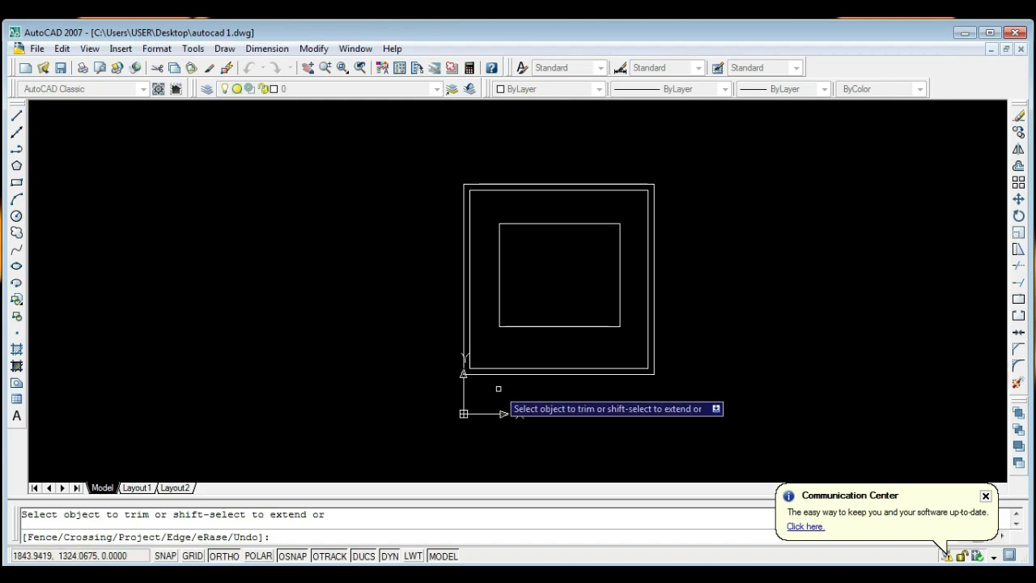
{"action": "key", "text": "Escape"}
{"action": "key", "text": "ctrl+s"}
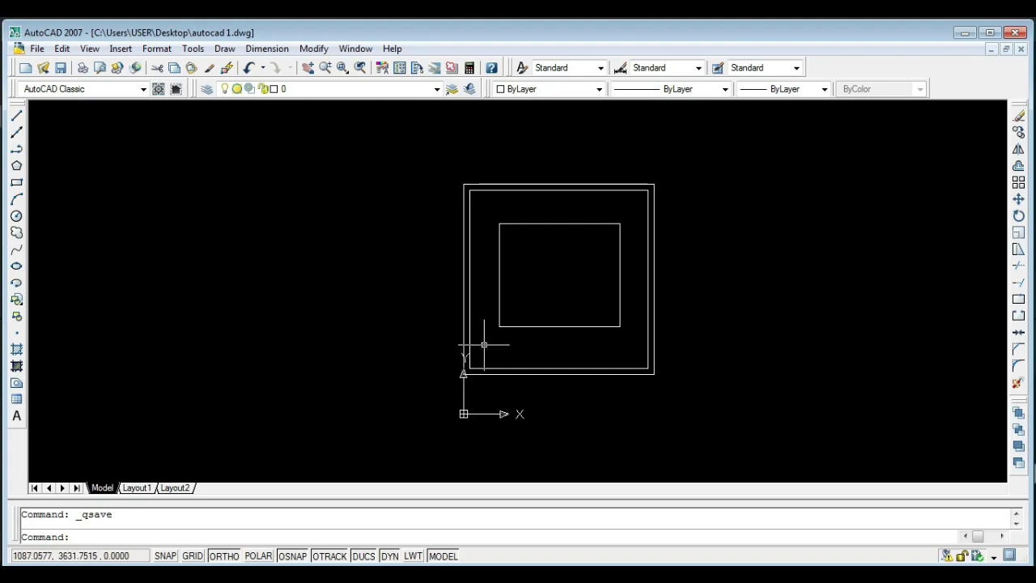
- Erase the small rectangle in the middle of the double-line wall outline
{"action": "scroll", "coordinate": [482, 346], "scroll_direction": "up", "scroll_amount": 3}
{"action": "left_click", "coordinate": [669, 326]}
{"action": "left_click", "coordinate": [631, 280]}
{"action": "key", "text": "Delete"}
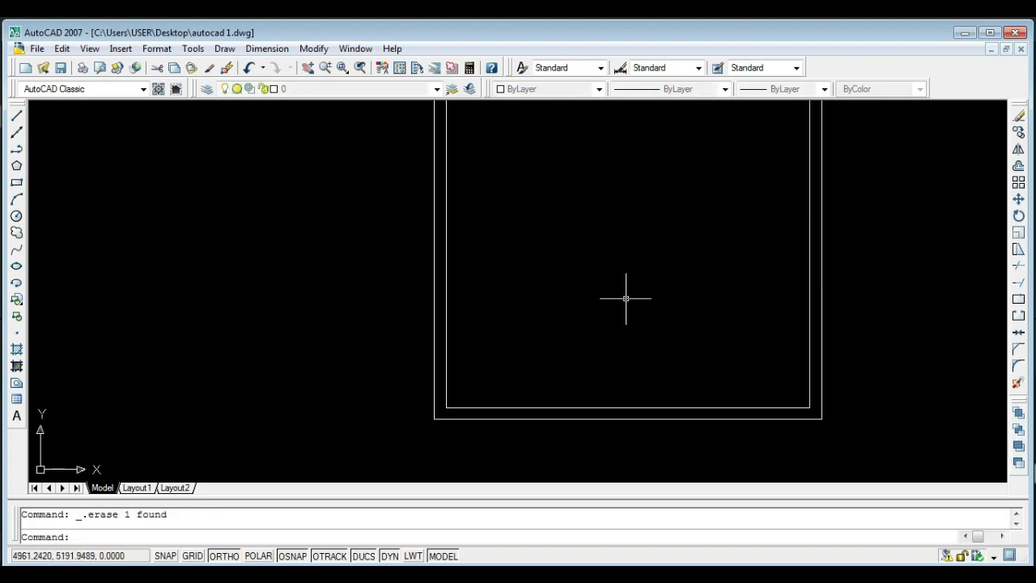
- Examine the square double-line wall outline, including its upper and lower walls and corners
{"action": "scroll", "coordinate": [530, 290], "scroll_direction": "down", "scroll_amount": 2}
{"action": "middle_click_drag", "start_coordinate": [520, 217], "coordinate": [492, 275]}
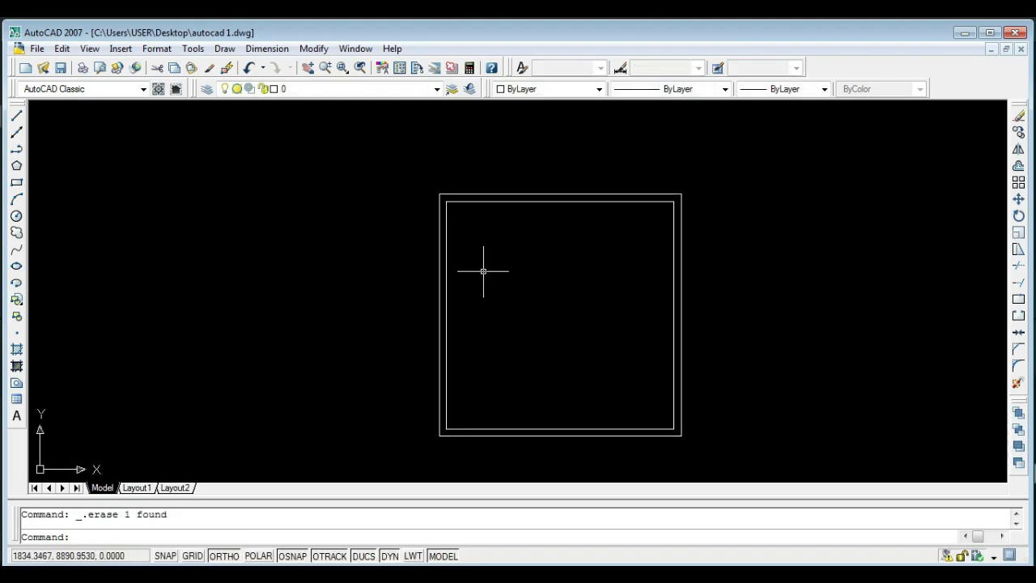
{"action": "middle_click_drag", "start_coordinate": [491, 338], "coordinate": [442, 250]}
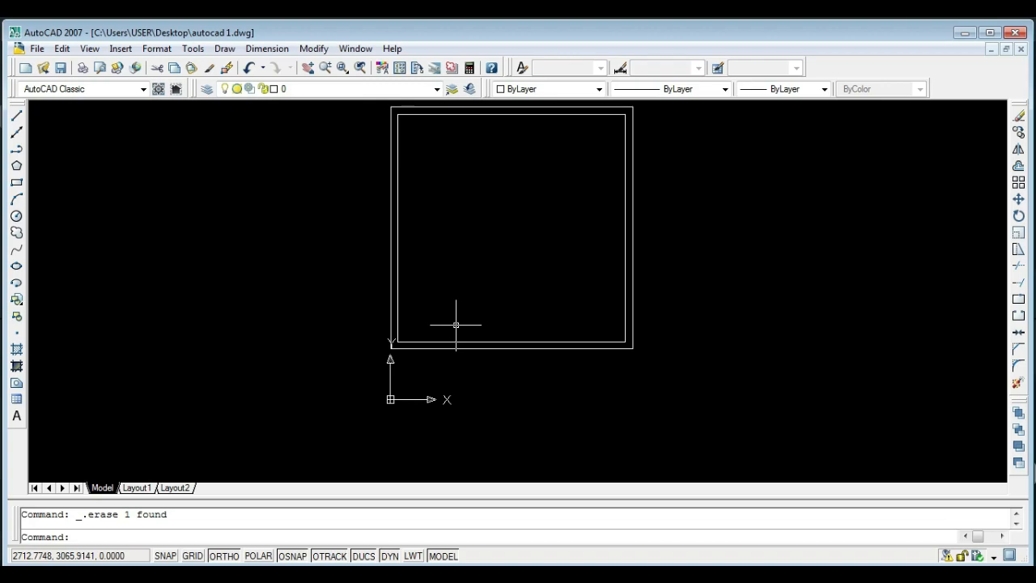
{"action": "mouse_move", "coordinate": [439, 250]}
{"action": "middle_mouse_down"}
{"action": "mouse_move", "coordinate": [451, 248]}
{"action": "mouse_move", "coordinate": [463, 267]}
{"action": "middle_mouse_up"}
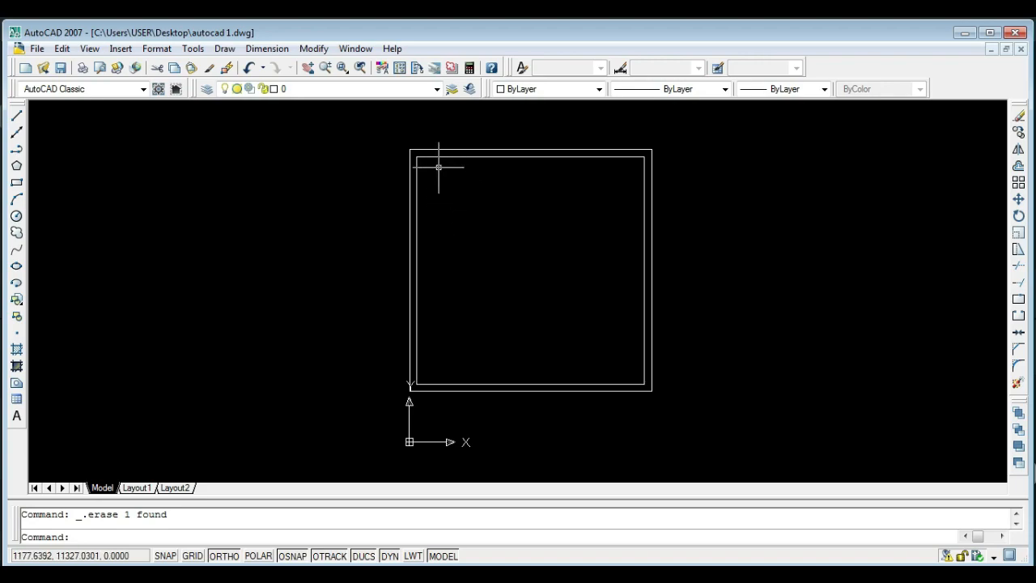
{"action": "scroll", "coordinate": [434, 162], "scroll_direction": "up", "scroll_amount": 3}
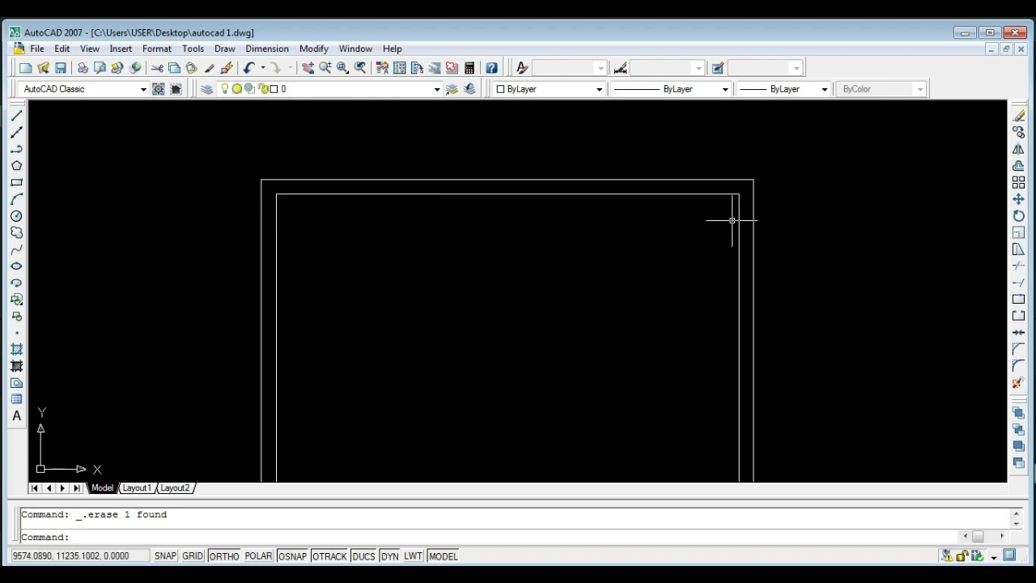
{"action": "scroll", "coordinate": [400, 266], "scroll_direction": "down", "scroll_amount": 1}
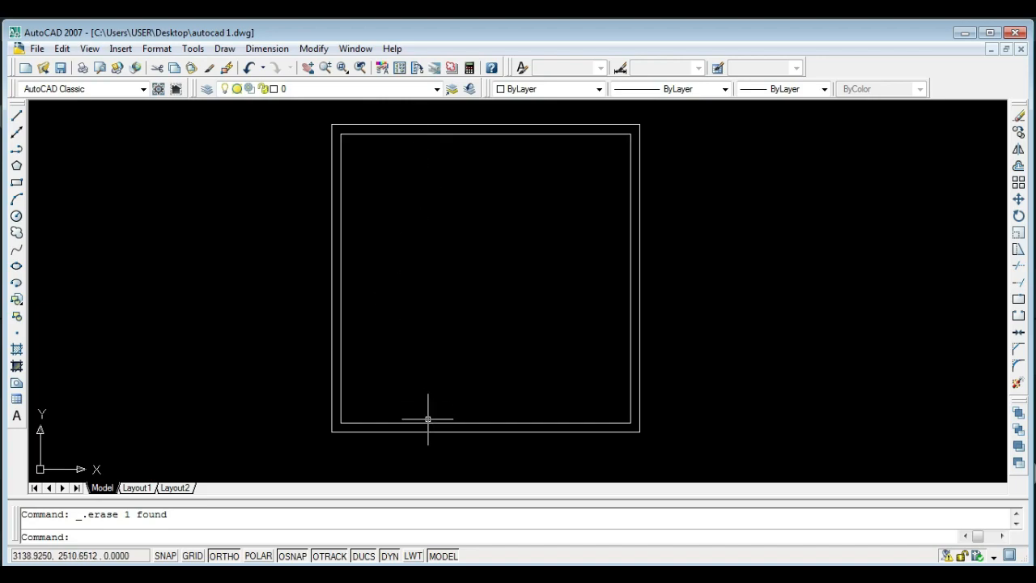
{"action": "scroll", "coordinate": [409, 334], "scroll_direction": "down", "scroll_amount": 2}
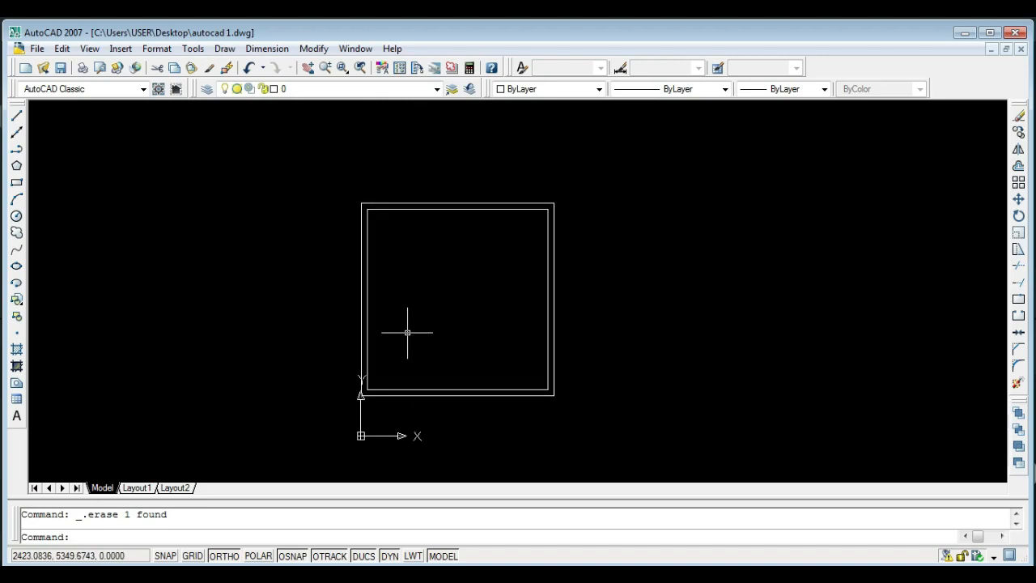
{"action": "scroll", "coordinate": [437, 396], "scroll_direction": "up", "scroll_amount": 3}
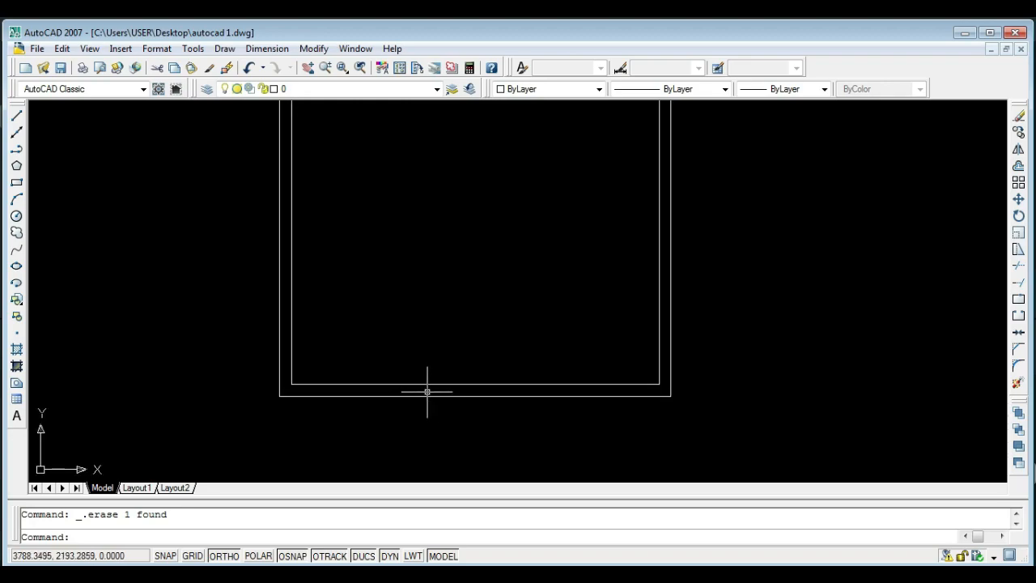
{"action": "scroll", "coordinate": [426, 392], "scroll_direction": "down", "scroll_amount": 2}
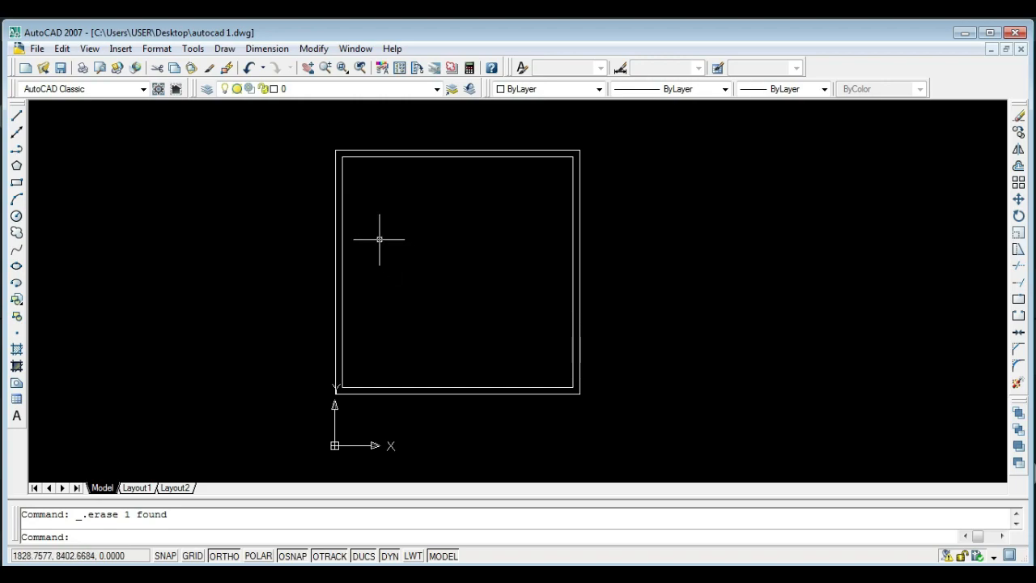
- Draw a 300 by 300 square starting at the inner wall line's upper-left corner
{"action": "scroll", "coordinate": [387, 206], "scroll_direction": "up", "scroll_amount": 1}
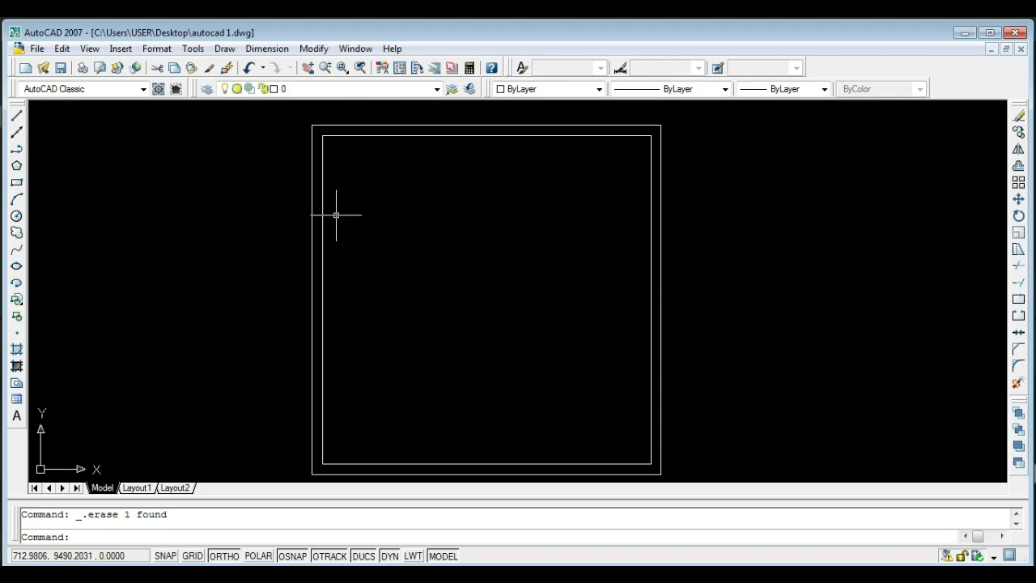
{"action": "type", "text": "rec"}
{"action": "key", "text": "Return"}
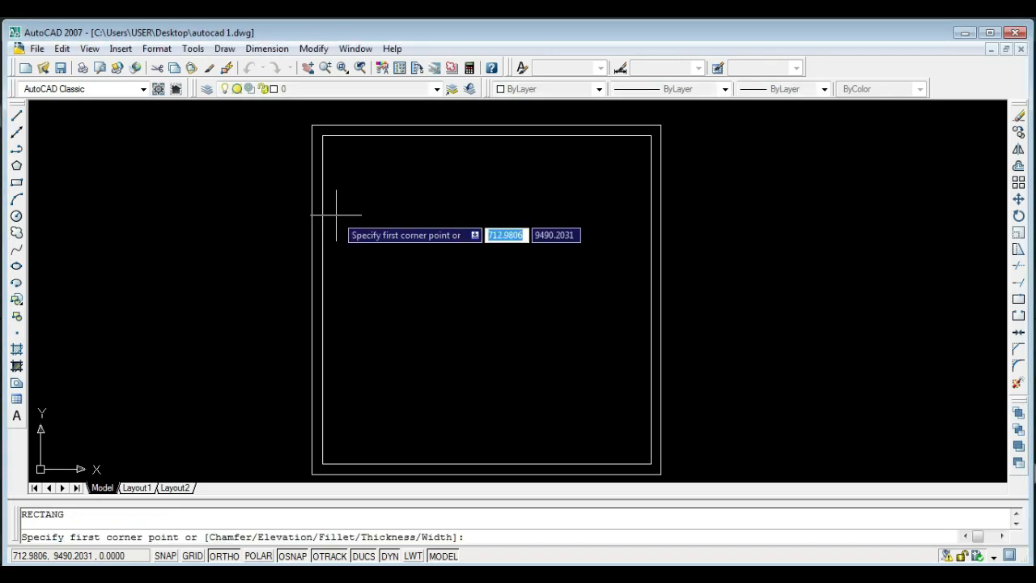
{"action": "scroll", "coordinate": [323, 150], "scroll_direction": "up", "scroll_amount": 3}
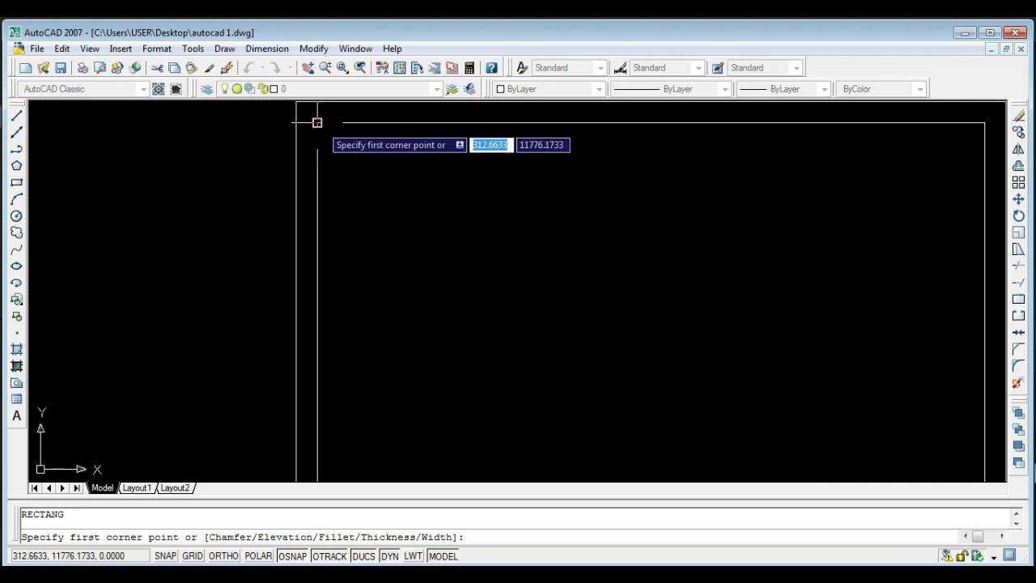
{"action": "left_click", "coordinate": [318, 122]}
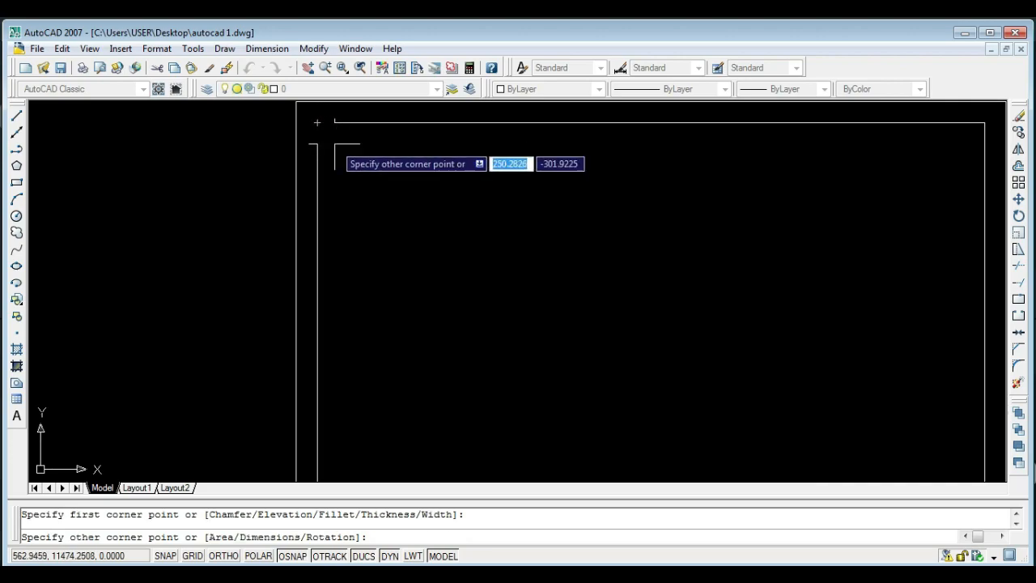
{"action": "type", "text": "300"}
{"action": "key", "text": "Tab"}
{"action": "type", "text": "-300"}
{"action": "key", "text": "Return"}
{"action": "key", "text": "Escape"}
- Move the square by its upper-left corner so it sits inside the inner wall line's upper-left corner
{"action": "middle_click_drag", "start_coordinate": [337, 146], "coordinate": [364, 180]}
{"action": "left_click", "coordinate": [368, 161]}
{"action": "left_click", "coordinate": [353, 147]}
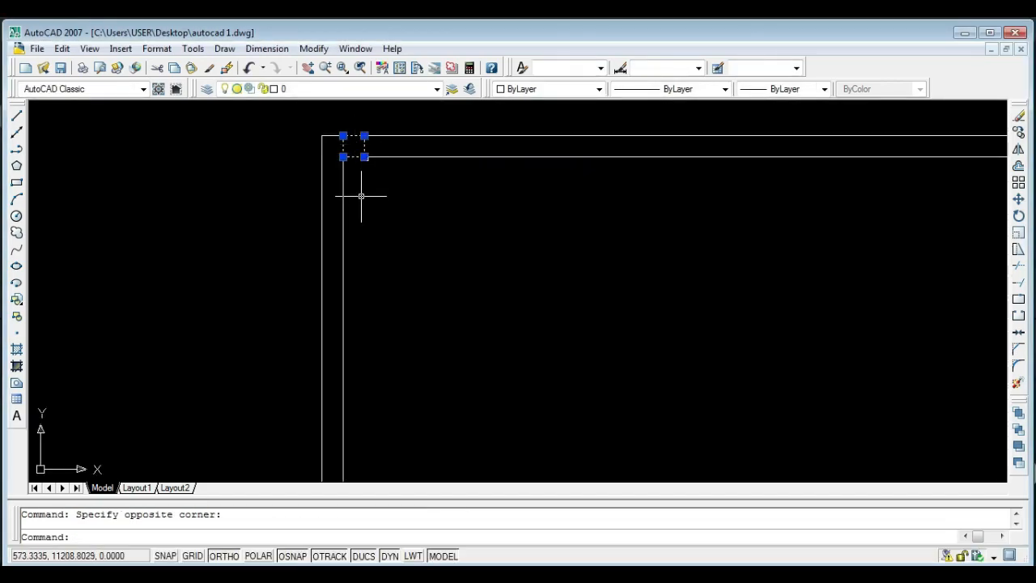
{"action": "type", "text": "m"}
{"action": "key", "text": "Return"}
{"action": "left_click", "coordinate": [344, 135]}
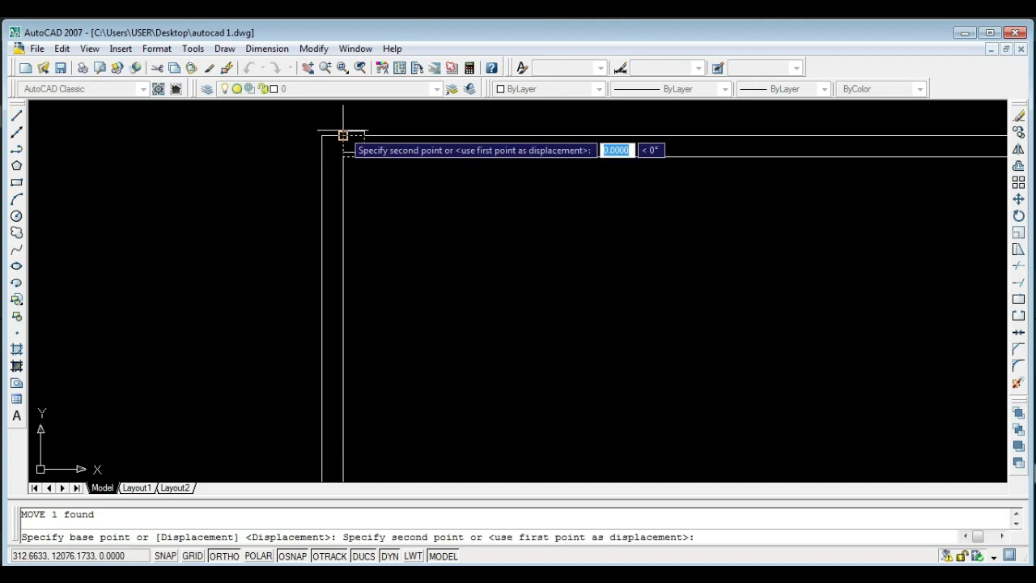
{"action": "left_click", "coordinate": [343, 156]}
{"action": "key", "text": "Escape"}
{"action": "scroll", "coordinate": [351, 166], "scroll_direction": "up", "scroll_amount": 2}
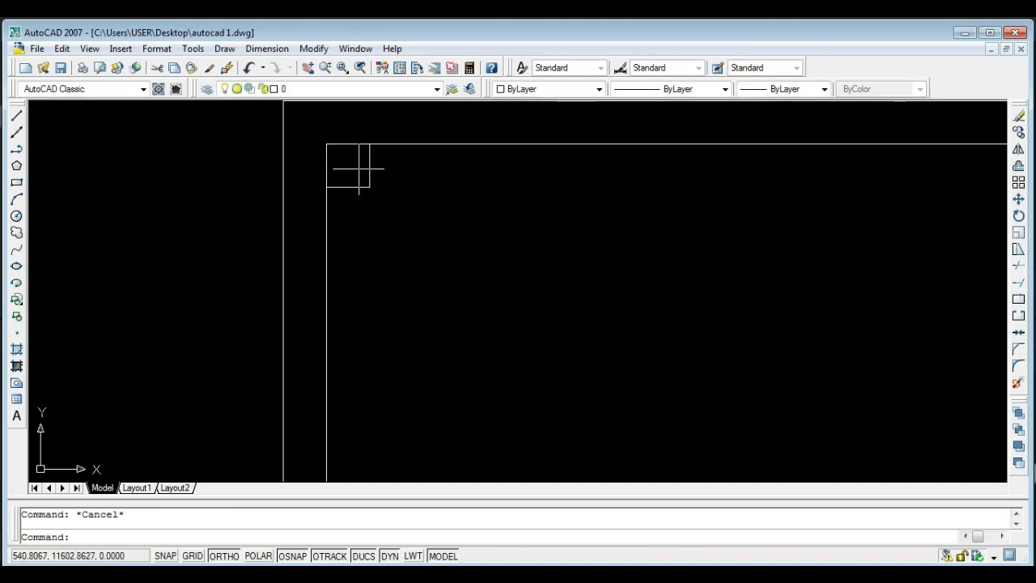
- Copy the corner square along the upper inner wall line to near its middle and near its right end
{"action": "scroll", "coordinate": [355, 162], "scroll_direction": "down", "scroll_amount": 4}
{"action": "left_click", "coordinate": [301, 208]}
{"action": "left_click", "coordinate": [274, 189]}
{"action": "type", "text": "co"}
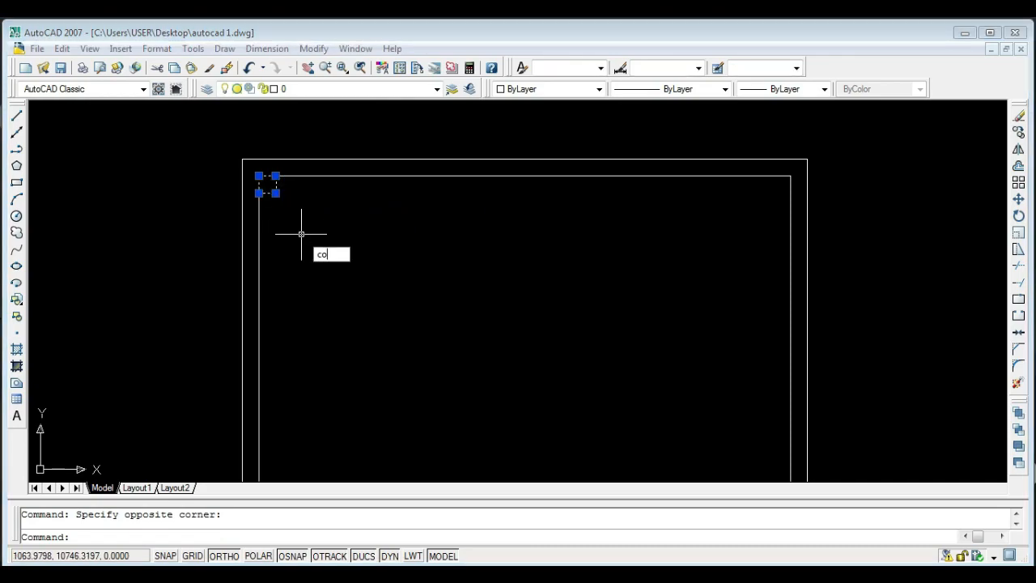
{"action": "key", "text": "Return"}
{"action": "left_click", "coordinate": [259, 176]}
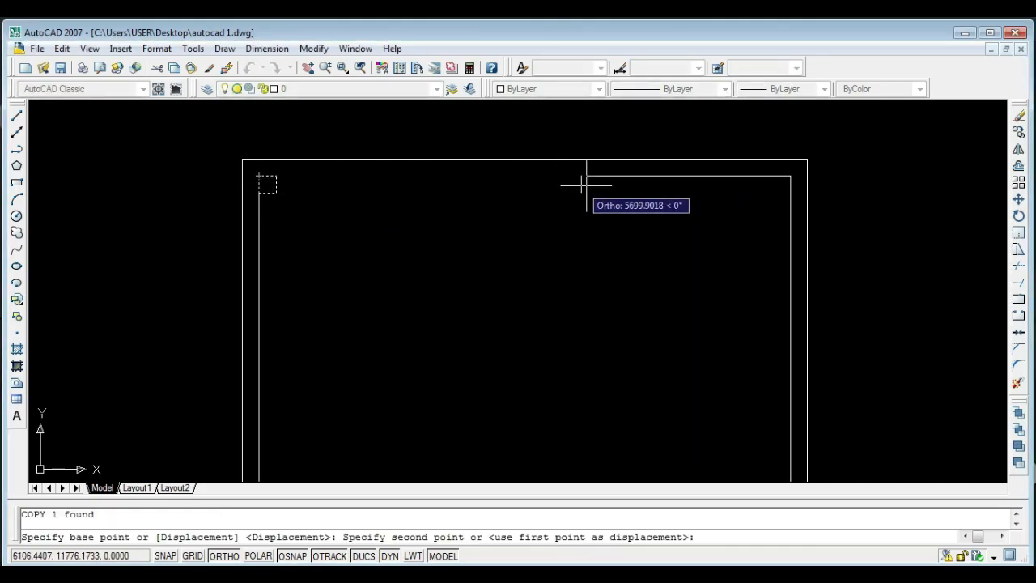
{"action": "left_click", "coordinate": [529, 183]}
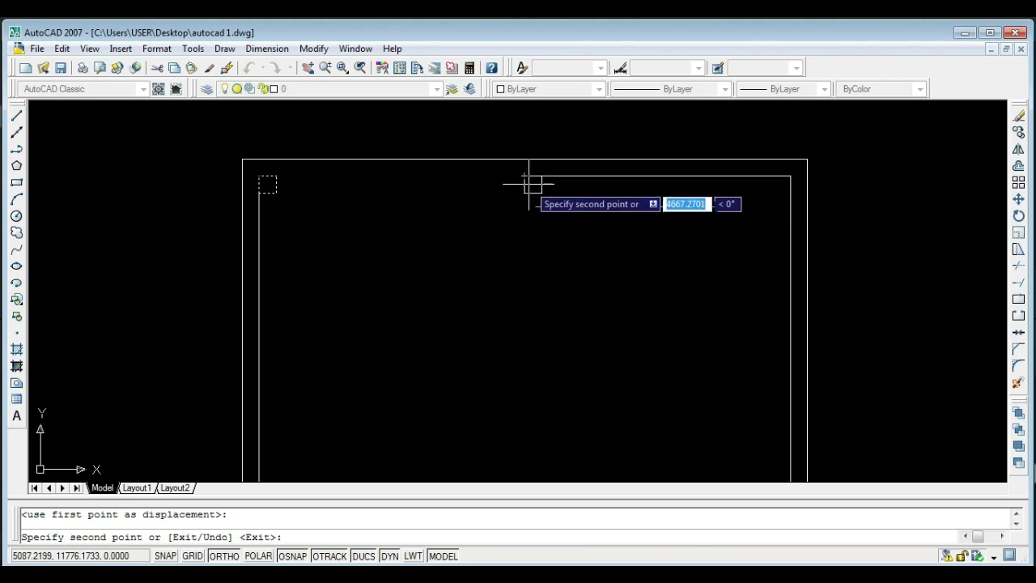
{"action": "left_click", "coordinate": [769, 181]}
{"action": "key", "text": "Escape"}
- Move the right copy of the square by its upper-right corner onto the inner wall line's upper-right corner
{"action": "scroll", "coordinate": [788, 205], "scroll_direction": "up", "scroll_amount": 3}
{"action": "left_click", "coordinate": [786, 182]}
{"action": "left_click", "coordinate": [764, 171]}
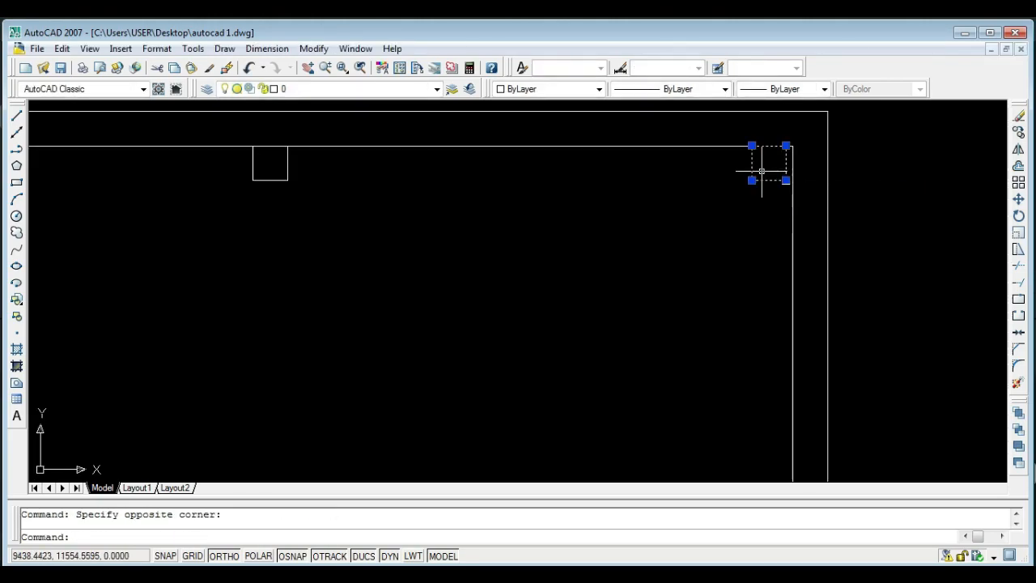
{"action": "type", "text": "m"}
{"action": "key", "text": "Return"}
{"action": "left_click", "coordinate": [786, 146]}
{"action": "left_click", "coordinate": [792, 147]}
{"action": "scroll", "coordinate": [753, 195], "scroll_direction": "down", "scroll_amount": 4}
{"action": "key", "text": "Escape"}
{"action": "scroll", "coordinate": [289, 181], "scroll_direction": "up", "scroll_amount": 3}
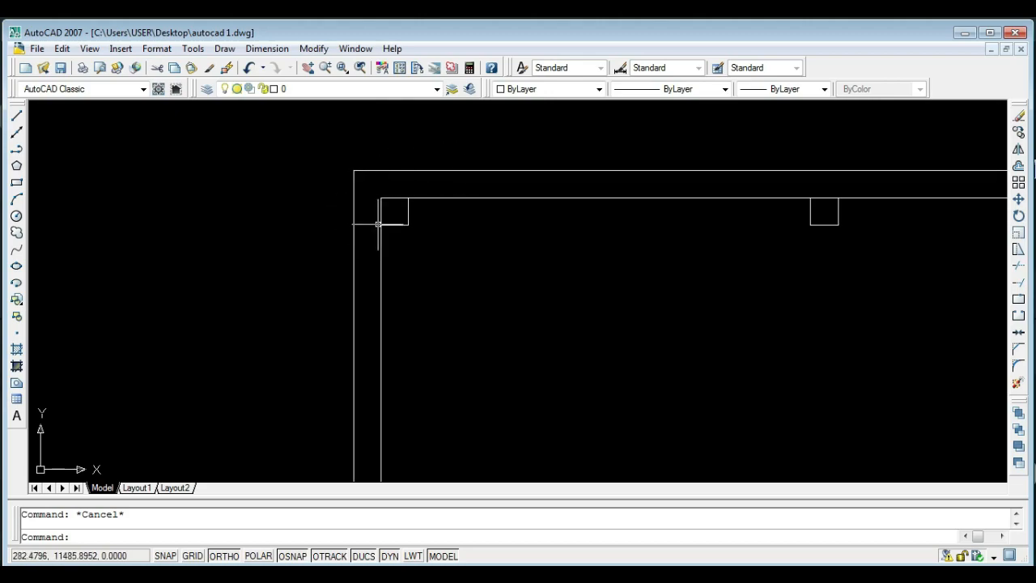
- Draw a rectangle about 1300 by 1450 from the outer wall's upper-left corner, enclosing the corner square
{"action": "scroll", "coordinate": [380, 208], "scroll_direction": "up", "scroll_amount": 1}
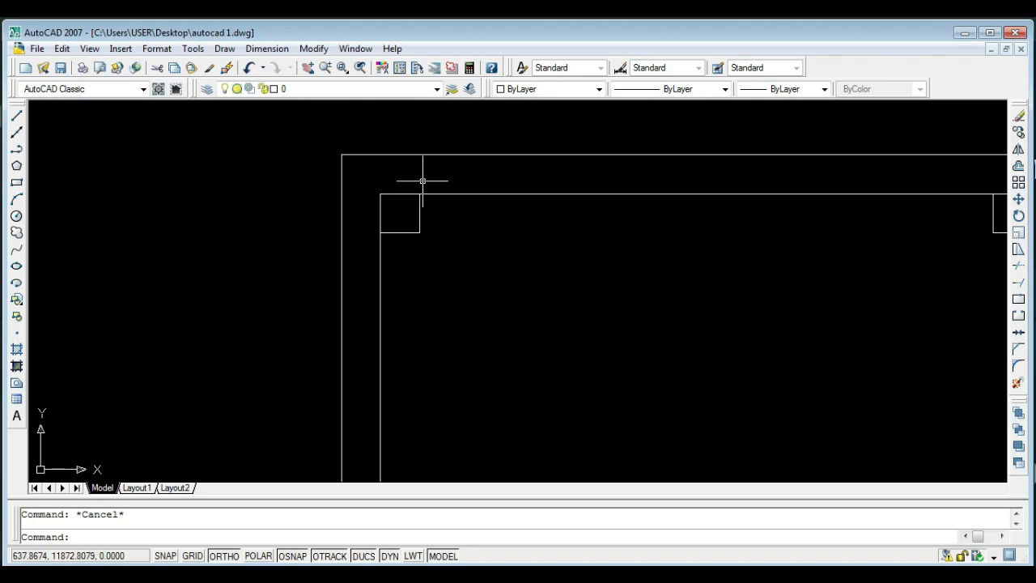
{"action": "scroll", "coordinate": [413, 203], "scroll_direction": "down", "scroll_amount": 3}
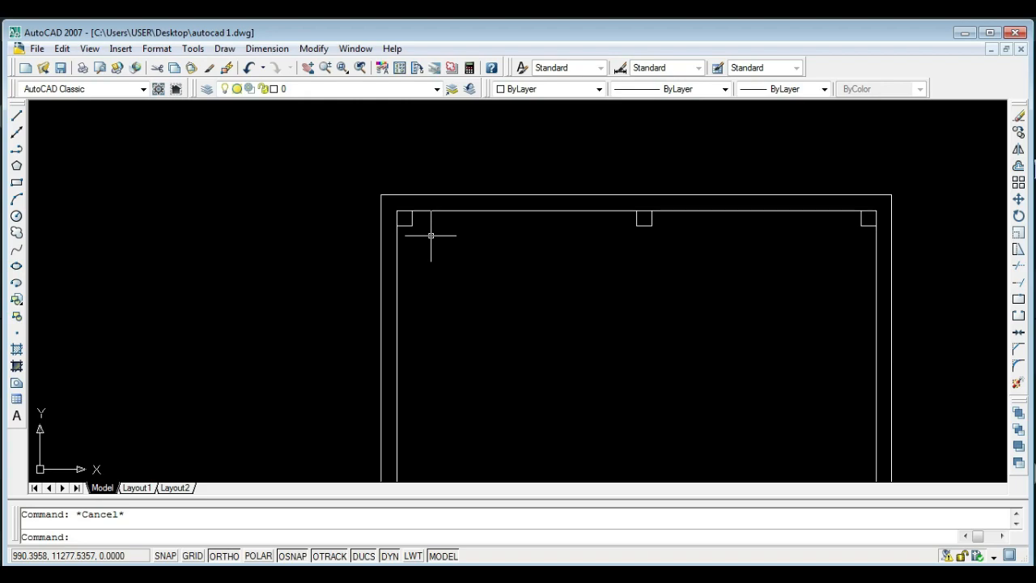
{"action": "scroll", "coordinate": [425, 233], "scroll_direction": "up", "scroll_amount": 2}
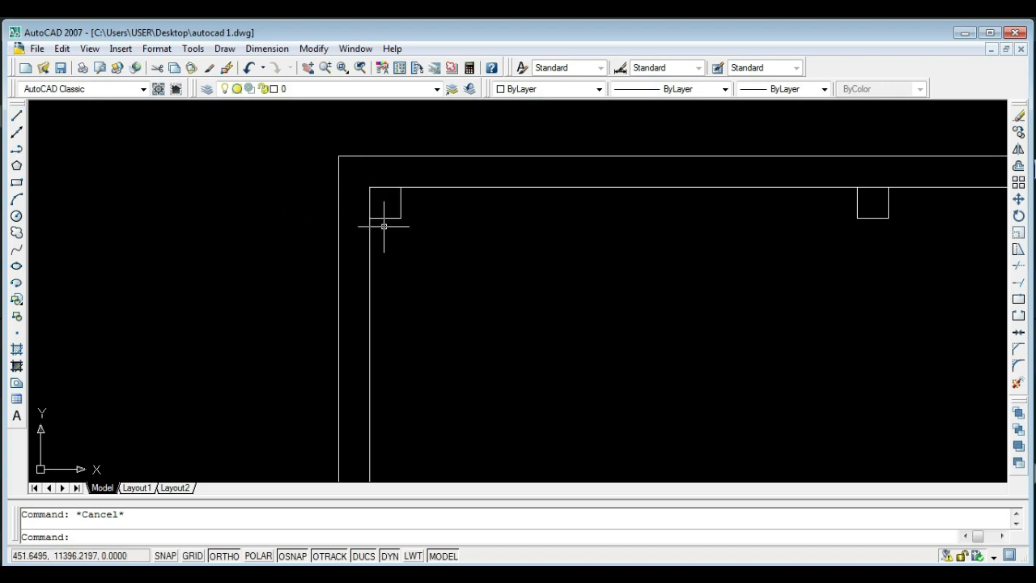
{"action": "type", "text": "rec"}
{"action": "key", "text": "Return"}
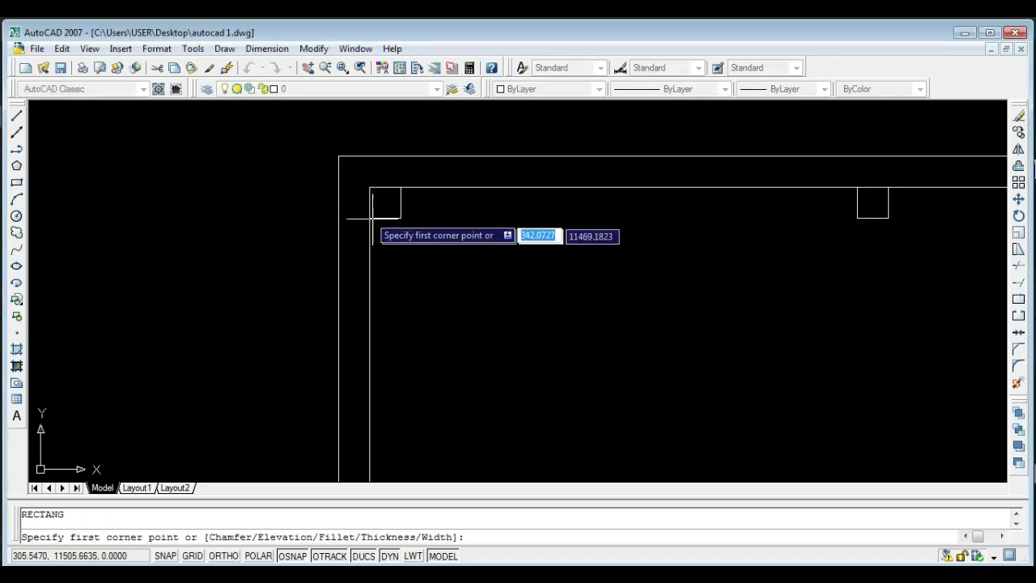
{"action": "left_click", "coordinate": [339, 155]}
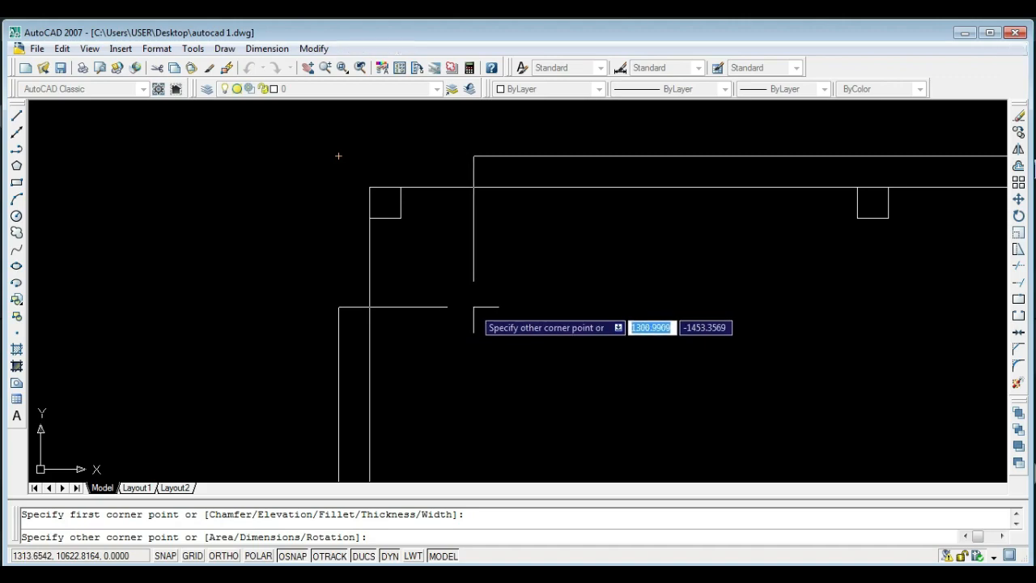
{"action": "left_click", "coordinate": [476, 307]}
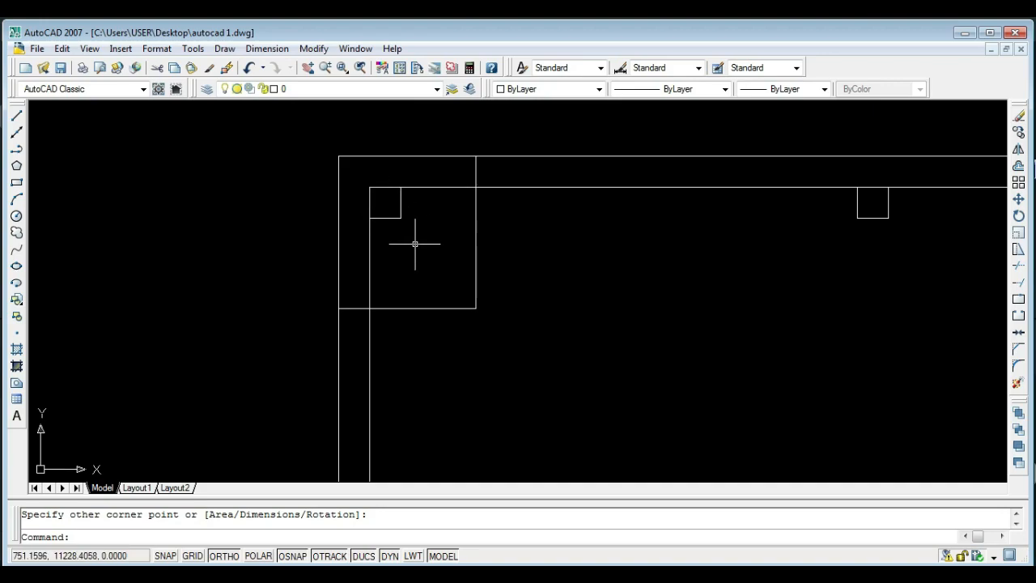
- Draw a tiny rectangle inside the large corner rectangle, below the 300 by 300 square, and erase it
{"action": "type", "text": "rec"}
{"action": "key", "text": "Return"}
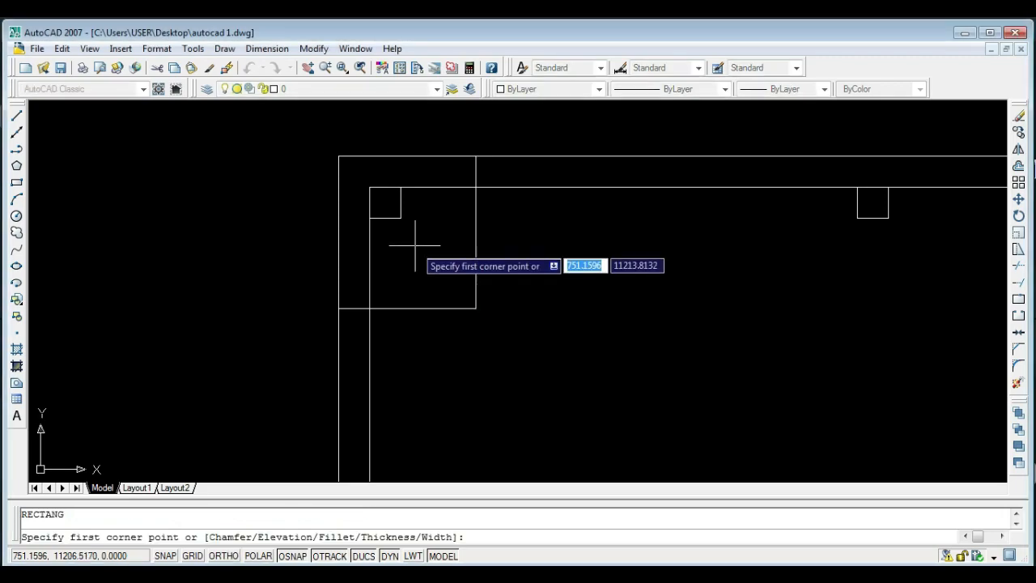
{"action": "left_click", "coordinate": [411, 240]}
{"action": "left_click", "coordinate": [413, 247]}
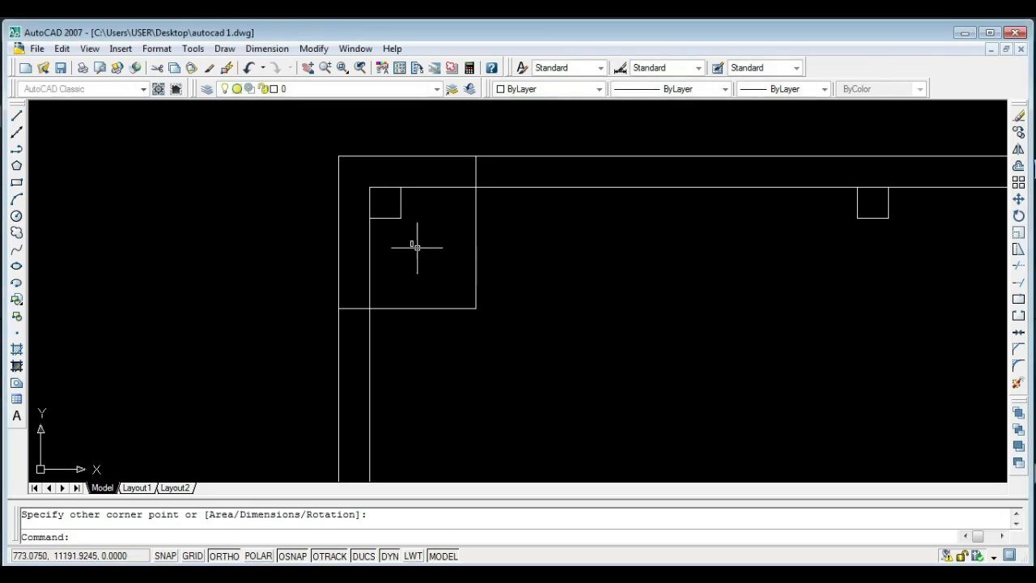
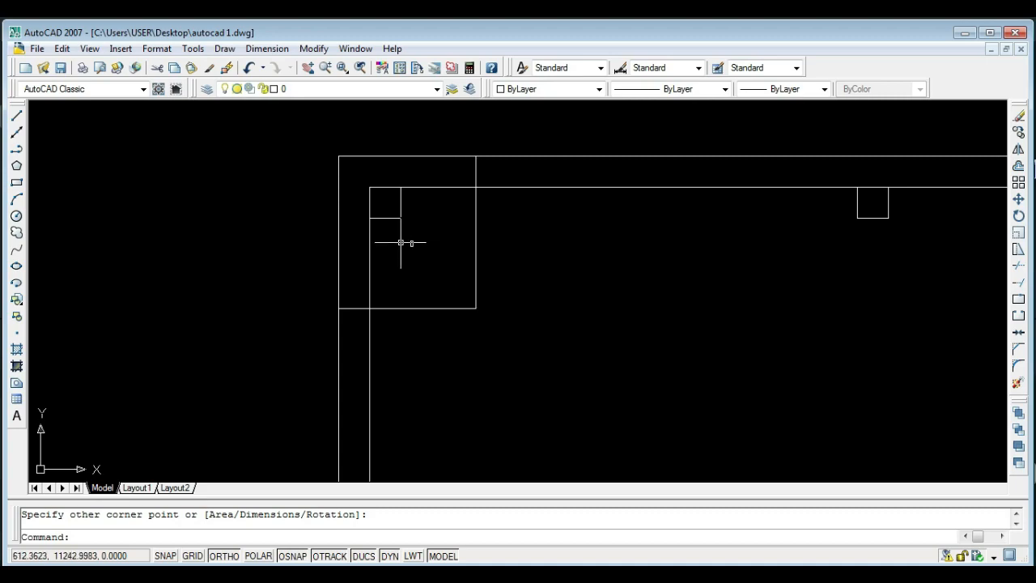
{"action": "left_click", "coordinate": [425, 261]}
{"action": "left_click", "coordinate": [402, 238]}
{"action": "key", "text": "Delete"}
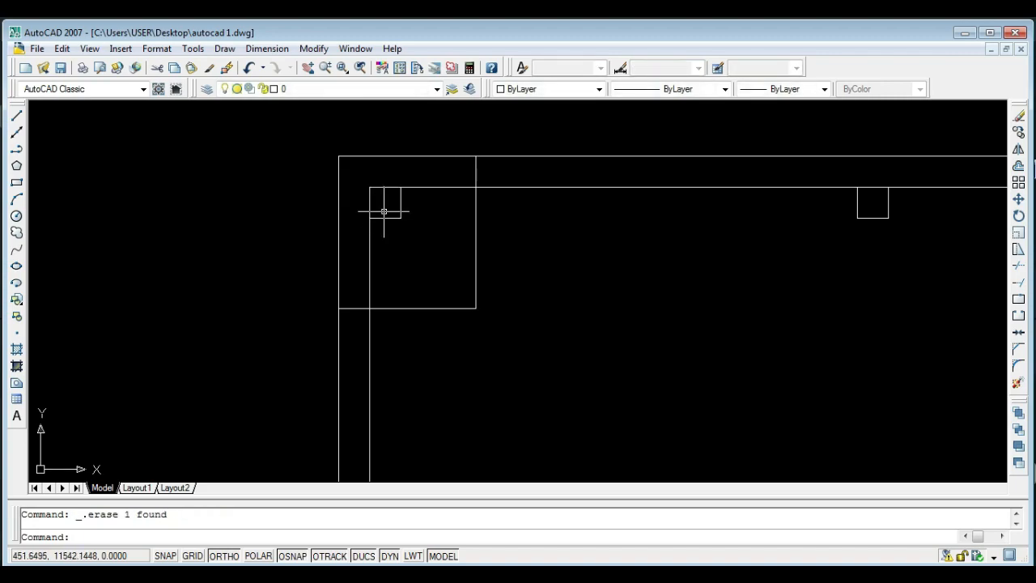
- With Ortho off, move the 300 by 300 corner square diagonally down and right, clear of the inner wall lines inside the large rectangle
{"action": "scroll", "coordinate": [383, 204], "scroll_direction": "up", "scroll_amount": 2}
{"action": "scroll", "coordinate": [384, 204], "scroll_direction": "down", "scroll_amount": 4}
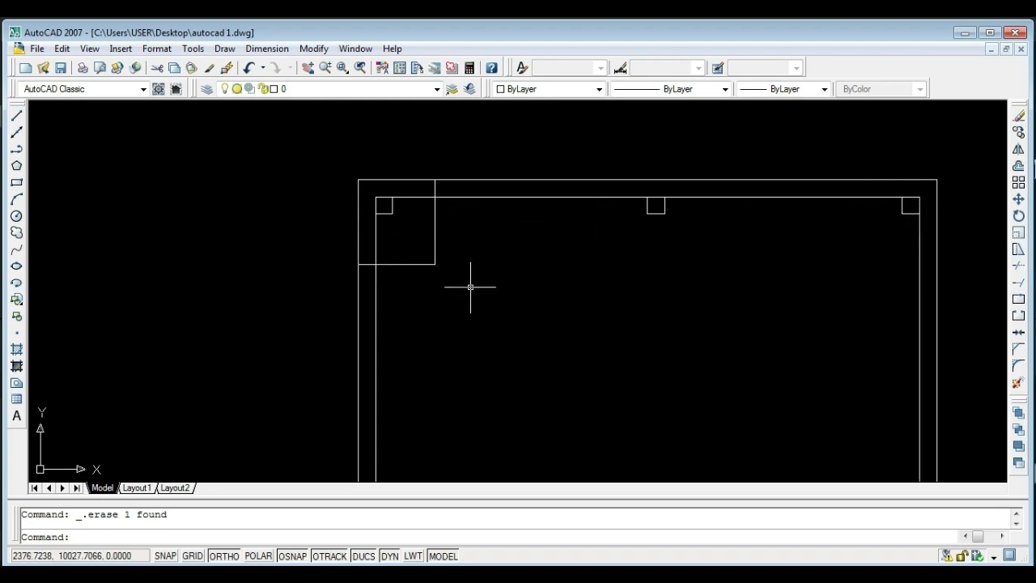
{"action": "scroll", "coordinate": [370, 197], "scroll_direction": "up", "scroll_amount": 3}
{"action": "left_click", "coordinate": [421, 239]}
{"action": "left_click", "coordinate": [405, 225]}
{"action": "type", "text": "m"}
{"action": "key", "text": "Return"}
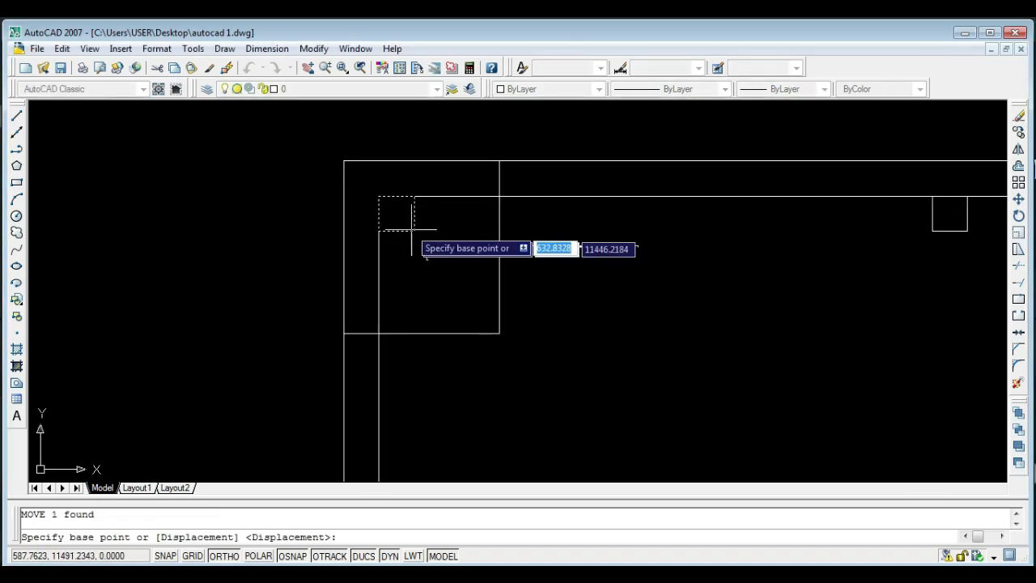
{"action": "left_click", "coordinate": [394, 207]}
{"action": "key", "text": "F8"}
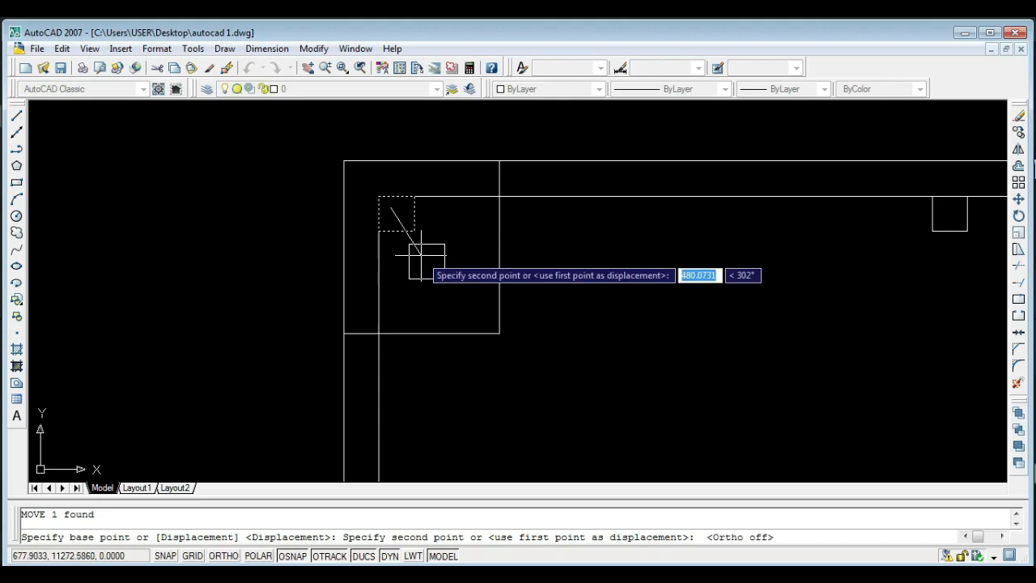
{"action": "left_click", "coordinate": [418, 245]}
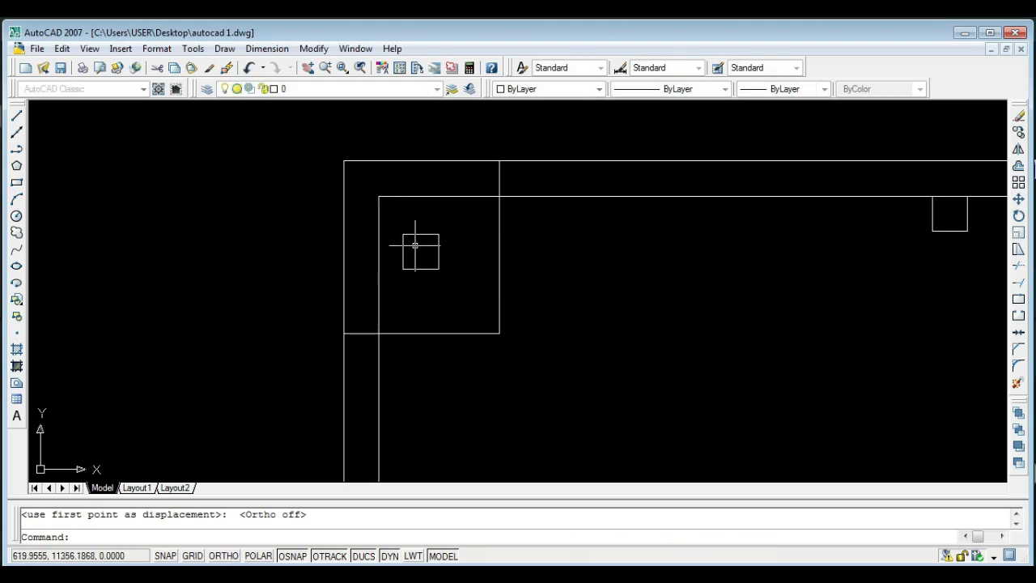
{"action": "key", "text": "Escape"}
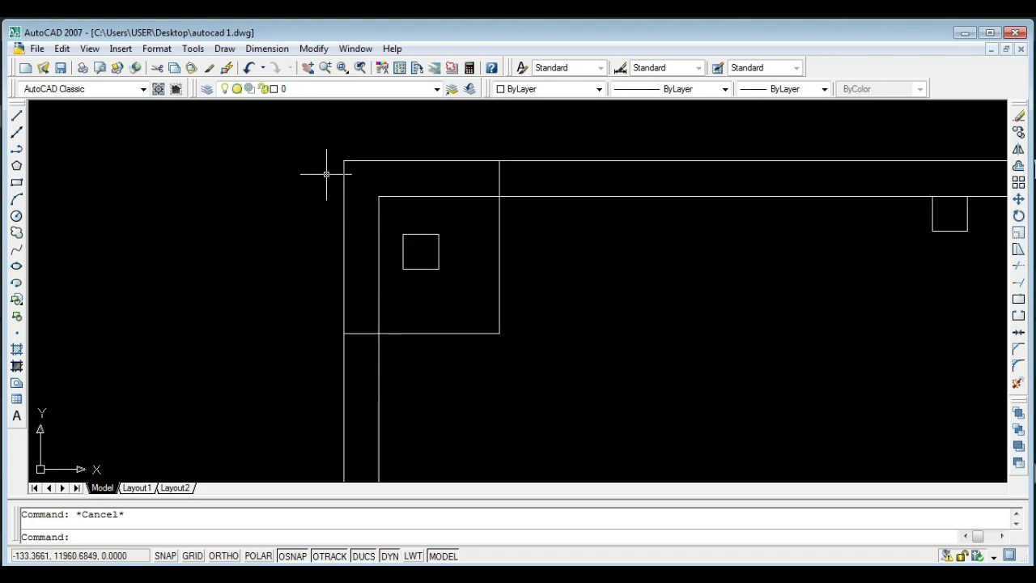
- Move the middle square downward off the upper inner wall line, roughly level with the shifted corner square
{"action": "scroll", "coordinate": [364, 198], "scroll_direction": "down", "scroll_amount": 2}
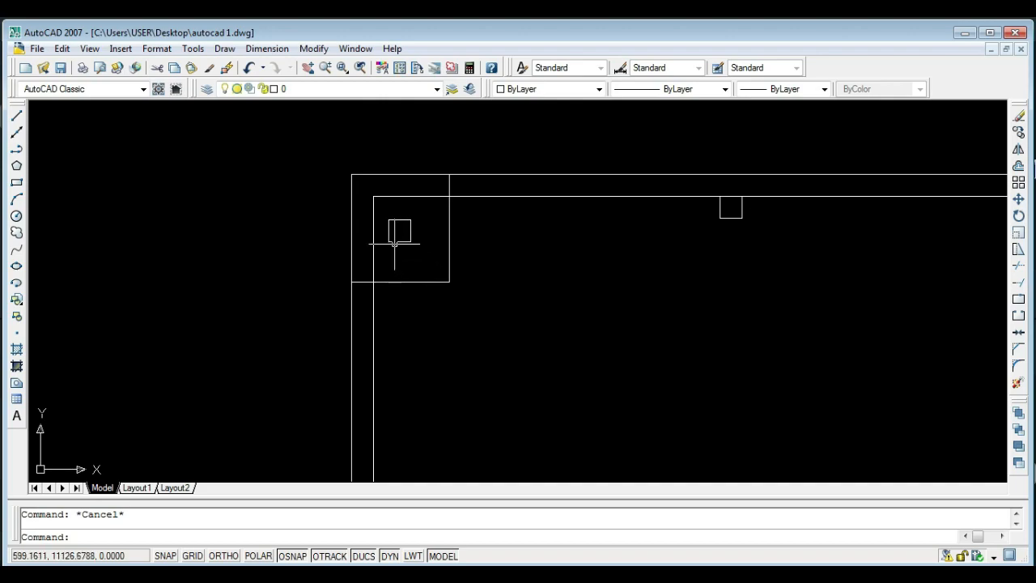
{"action": "scroll", "coordinate": [395, 243], "scroll_direction": "up", "scroll_amount": 1}
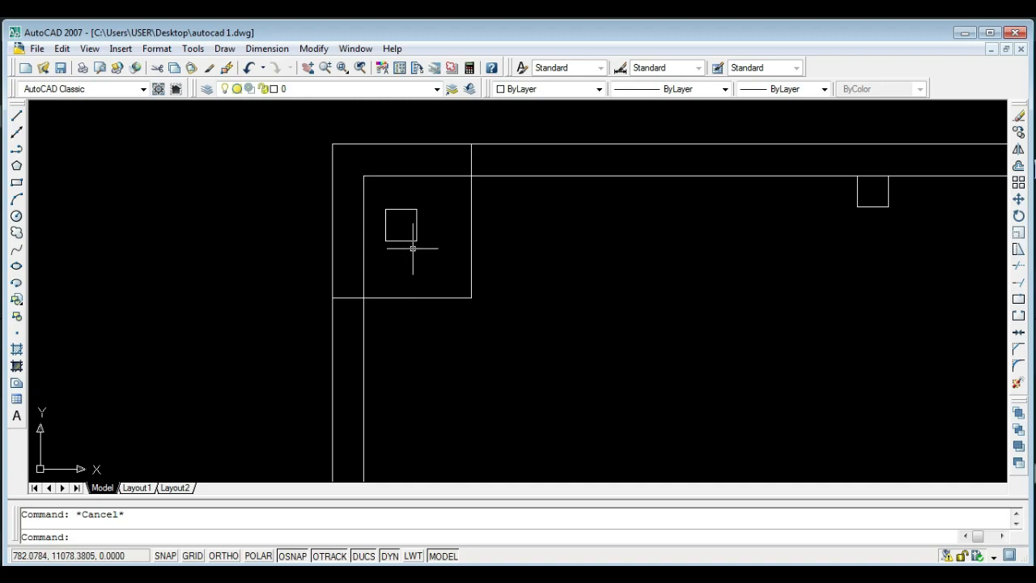
{"action": "scroll", "coordinate": [403, 224], "scroll_direction": "down", "scroll_amount": 1}
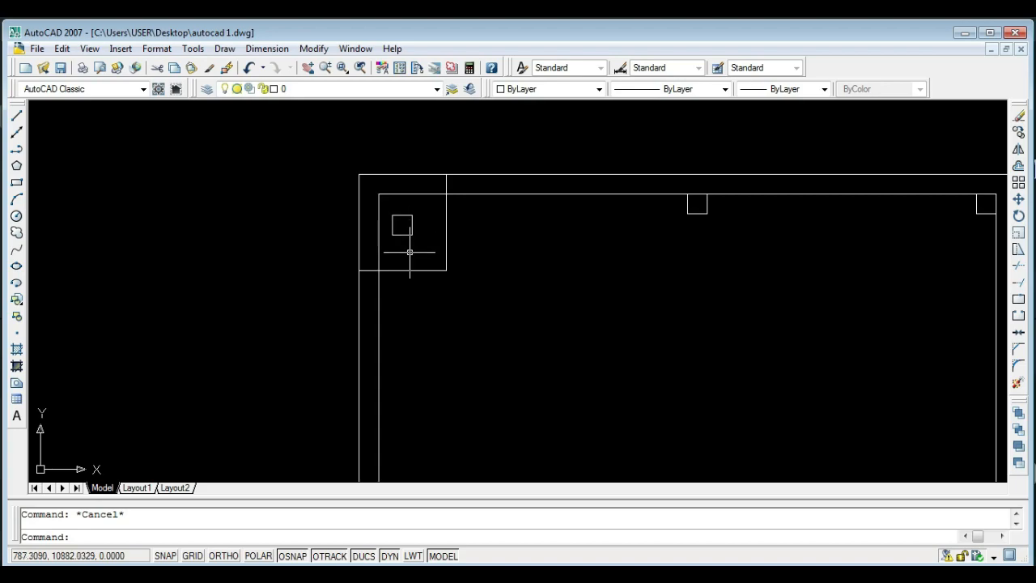
{"action": "left_click", "coordinate": [707, 225]}
{"action": "left_click", "coordinate": [652, 188]}
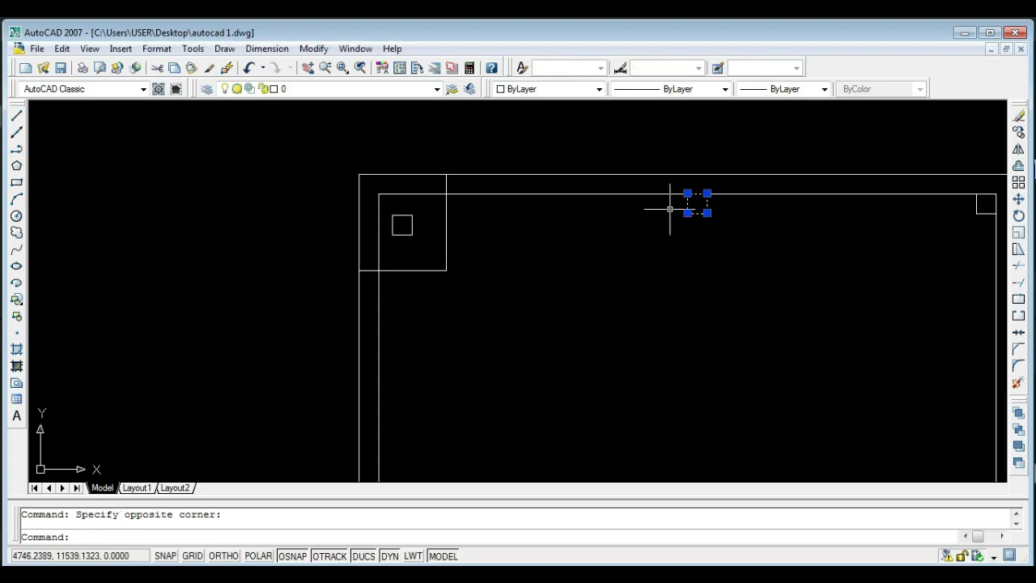
{"action": "type", "text": "m"}
{"action": "key", "text": "Return"}
{"action": "left_click", "coordinate": [707, 248]}
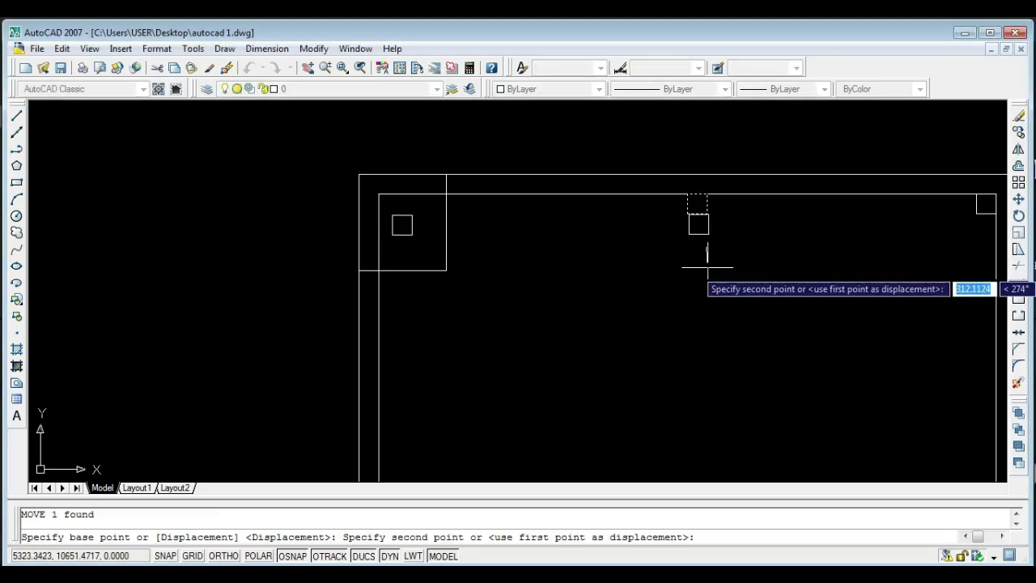
{"action": "left_click", "coordinate": [707, 272]}
- Move the right-hand square diagonally down and left, clear of the inner wall line's upper-right corner
{"action": "left_click", "coordinate": [983, 208]}
{"action": "left_click", "coordinate": [961, 230]}
{"action": "type", "text": "m"}
{"action": "key", "text": "Return"}
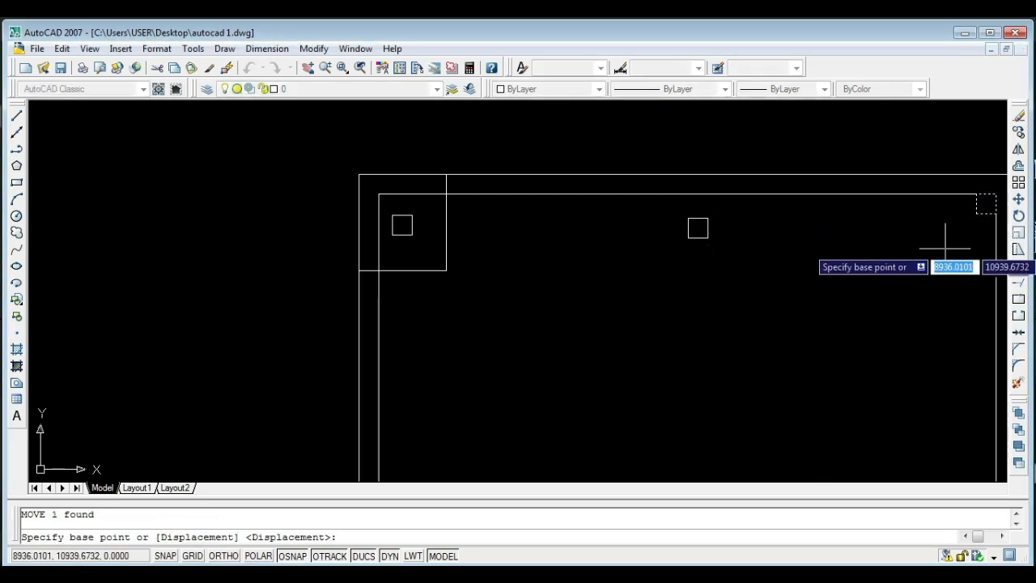
{"action": "left_click", "coordinate": [944, 238]}
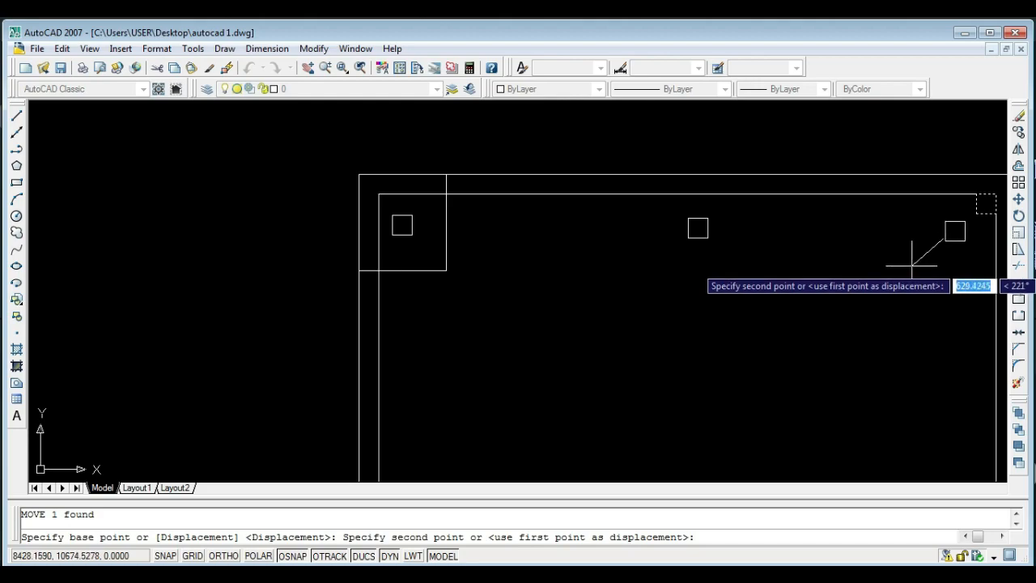
{"action": "left_click", "coordinate": [915, 266]}
- Erase the large rectangle around the upper-left corner square
{"action": "scroll", "coordinate": [572, 267], "scroll_direction": "down", "scroll_amount": 2}
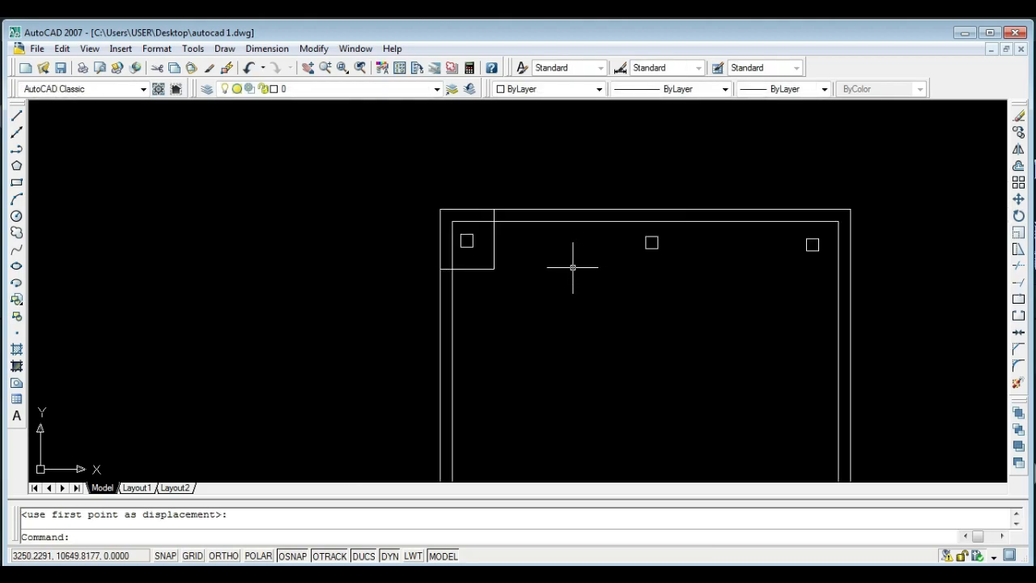
{"action": "left_click", "coordinate": [493, 267]}
{"action": "key", "text": "Delete"}
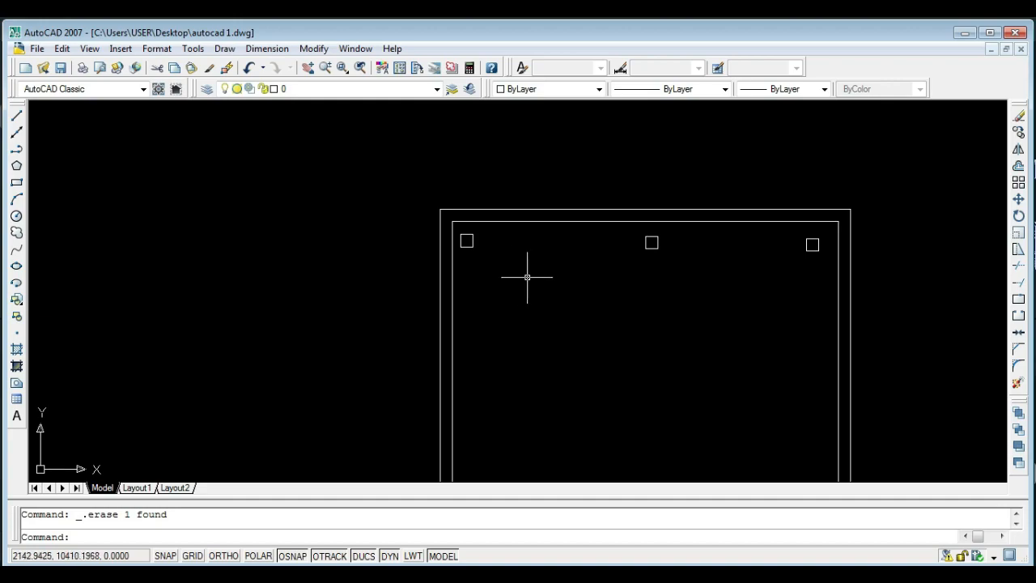
- Copy the row of three squares downward twice, to the plan's middle and near its lower wall, making a three-by-three grid
{"action": "left_click", "coordinate": [820, 276]}
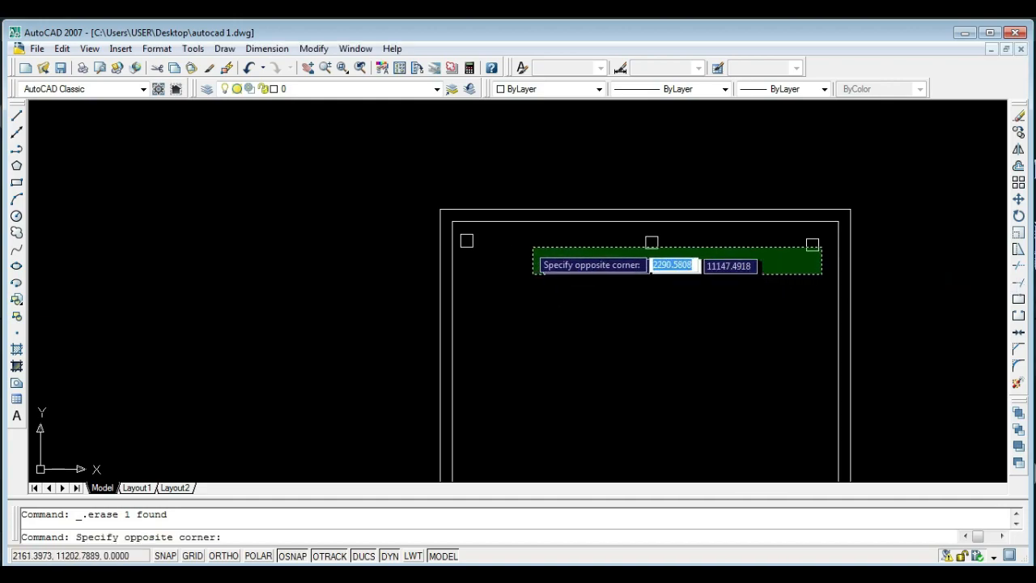
{"action": "left_click", "coordinate": [467, 236]}
{"action": "type", "text": "co"}
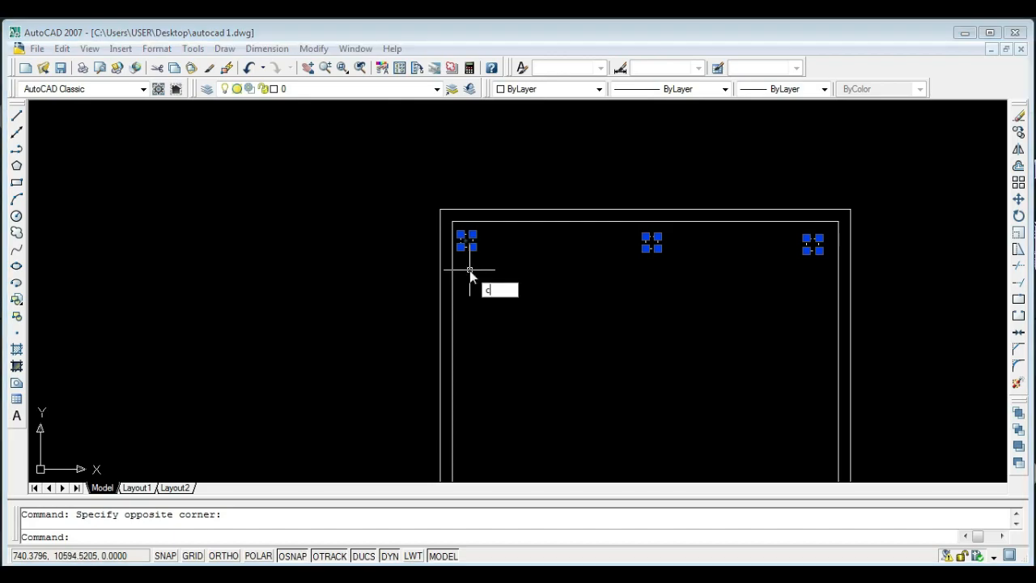
{"action": "key", "text": "Return"}
{"action": "left_click", "coordinate": [579, 258]}
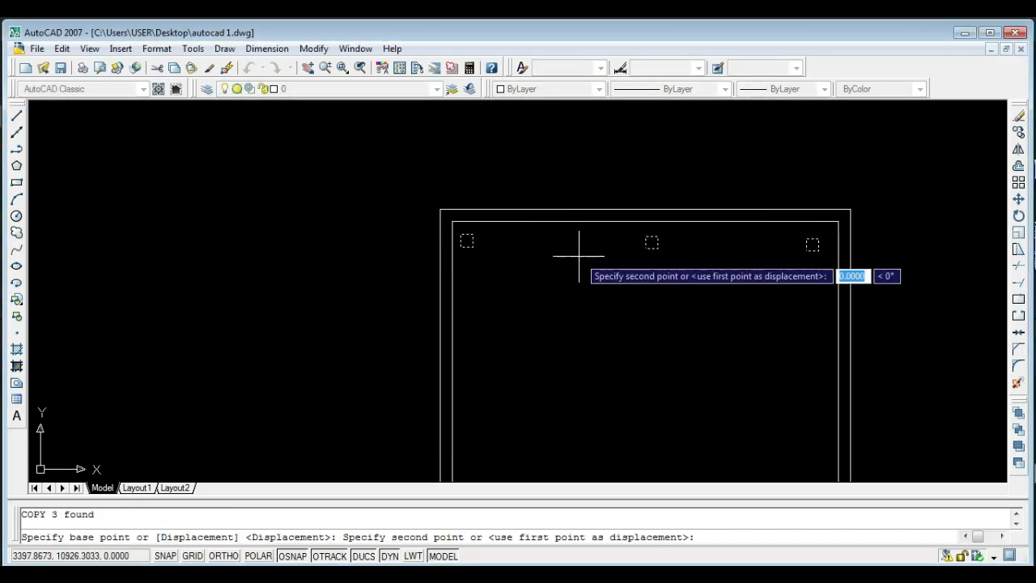
{"action": "left_click", "coordinate": [579, 387]}
{"action": "middle_click_drag", "start_coordinate": [588, 412], "coordinate": [600, 275]}
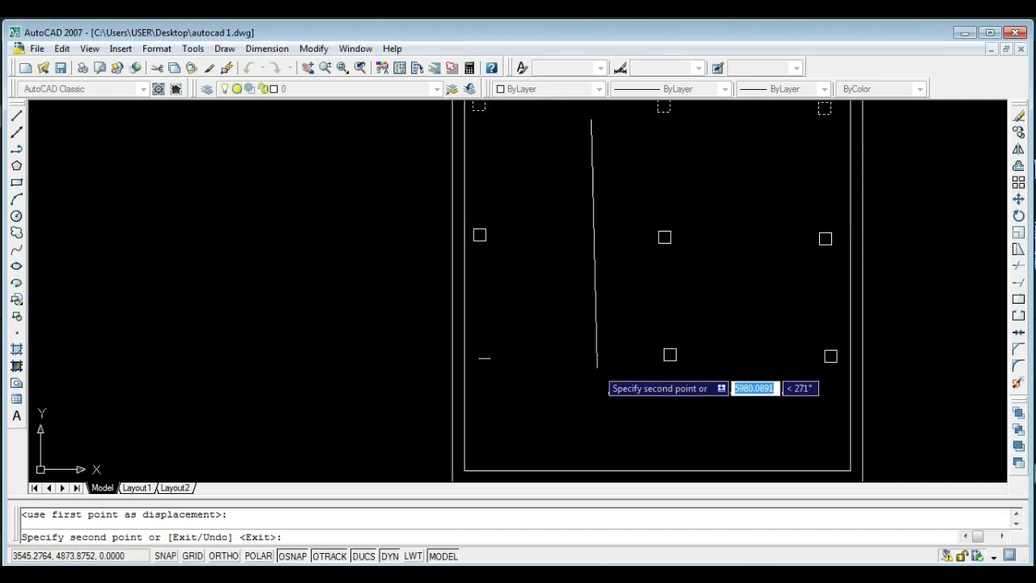
{"action": "left_click", "coordinate": [595, 413]}
{"action": "scroll", "coordinate": [595, 413], "scroll_direction": "down", "scroll_amount": 2}
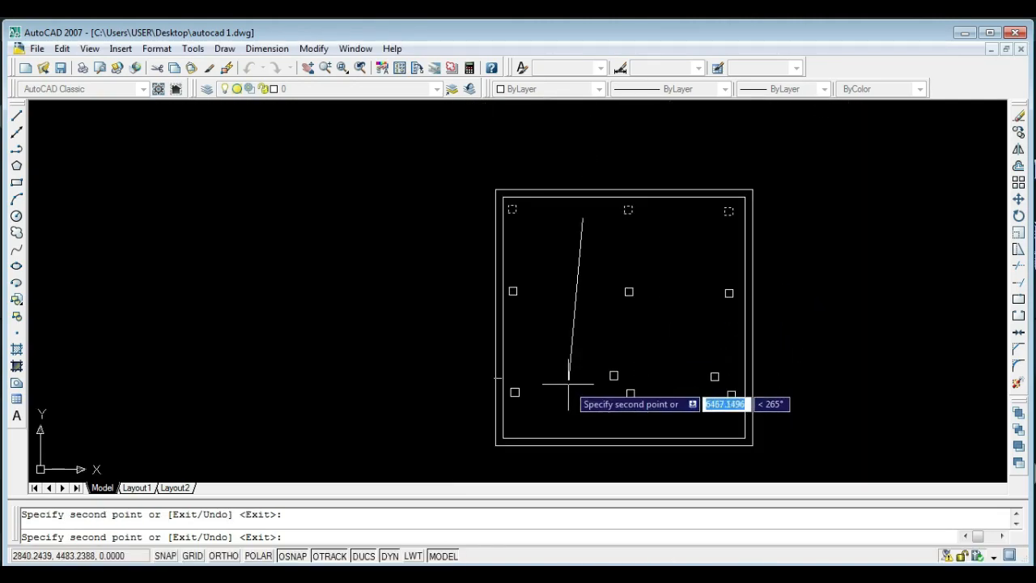
{"action": "key", "text": "Escape"}
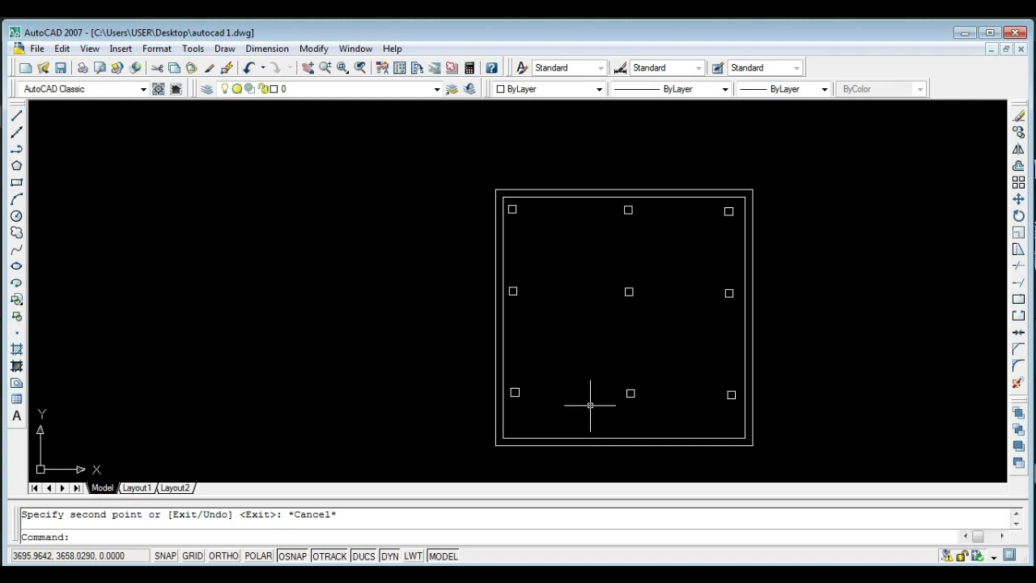
- Examine the gaps between the grid of squares and the walls at the upper-left corner and along the sides
{"action": "scroll", "coordinate": [506, 195], "scroll_direction": "up", "scroll_amount": 3}
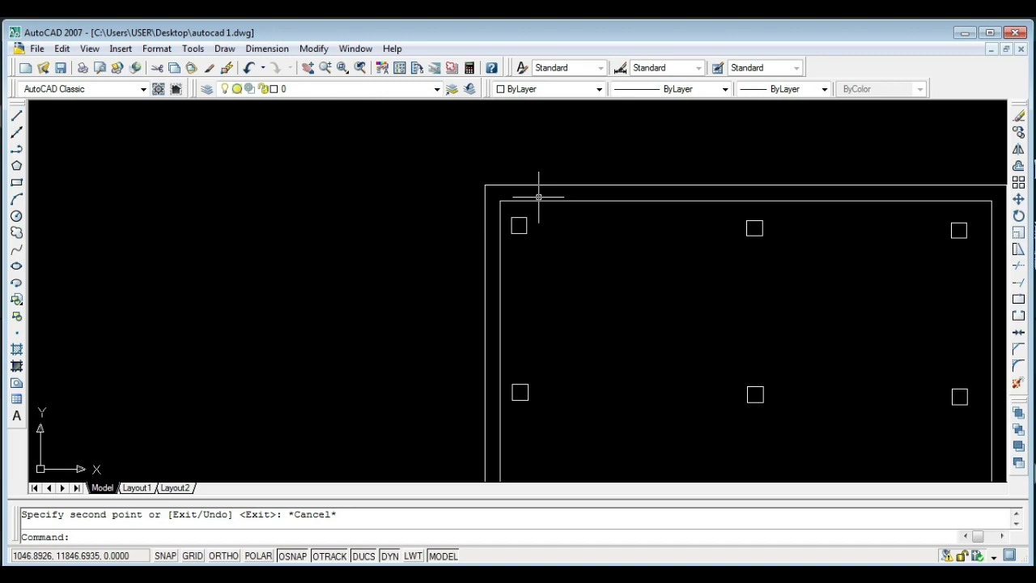
{"action": "middle_click_drag", "start_coordinate": [600, 262], "coordinate": [451, 189]}
{"action": "scroll", "coordinate": [458, 195], "scroll_direction": "down", "scroll_amount": 2}
{"action": "scroll", "coordinate": [385, 154], "scroll_direction": "up", "scroll_amount": 1}
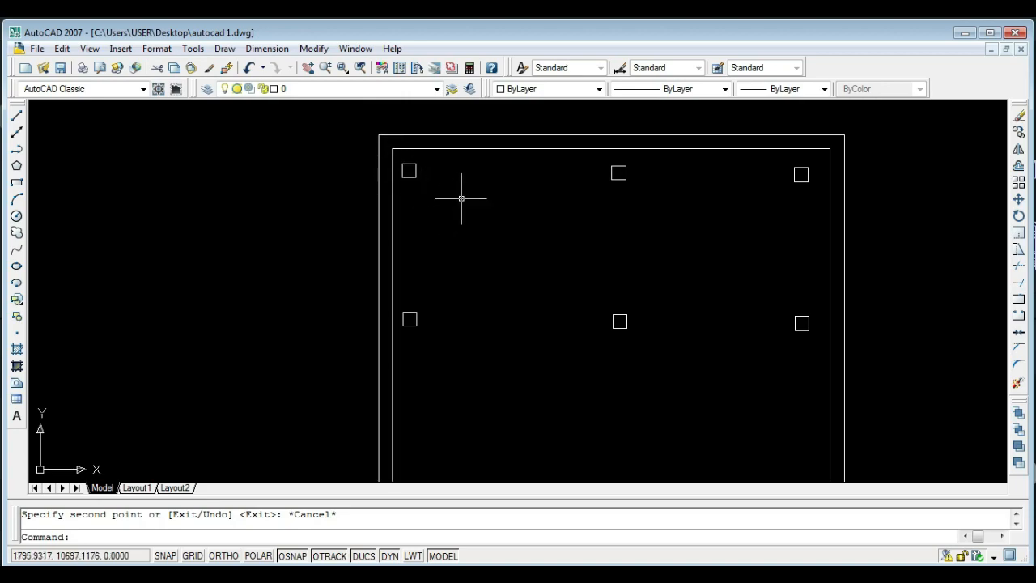
{"action": "scroll", "coordinate": [465, 191], "scroll_direction": "down", "scroll_amount": 2}
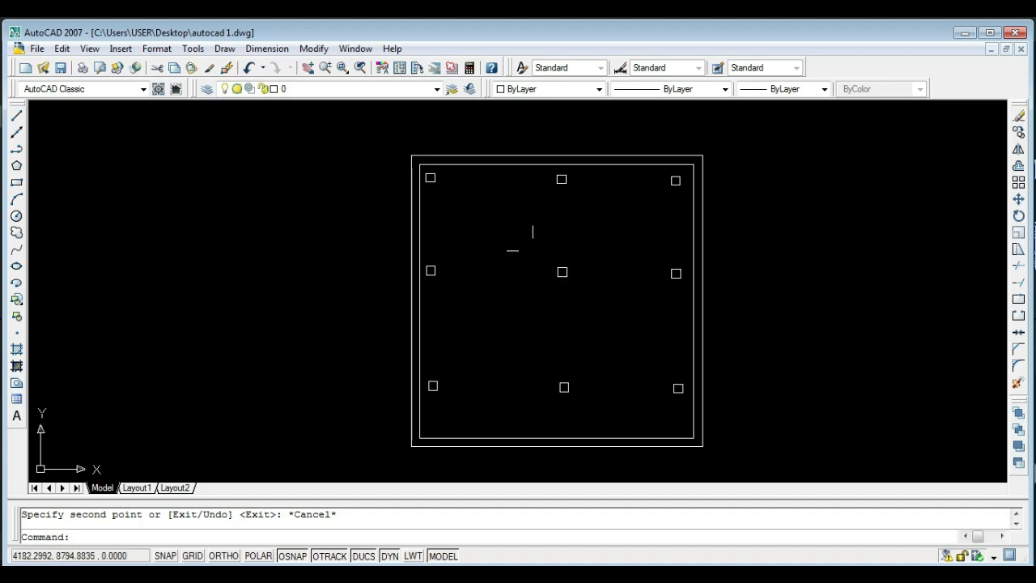
{"action": "left_click", "coordinate": [529, 239]}
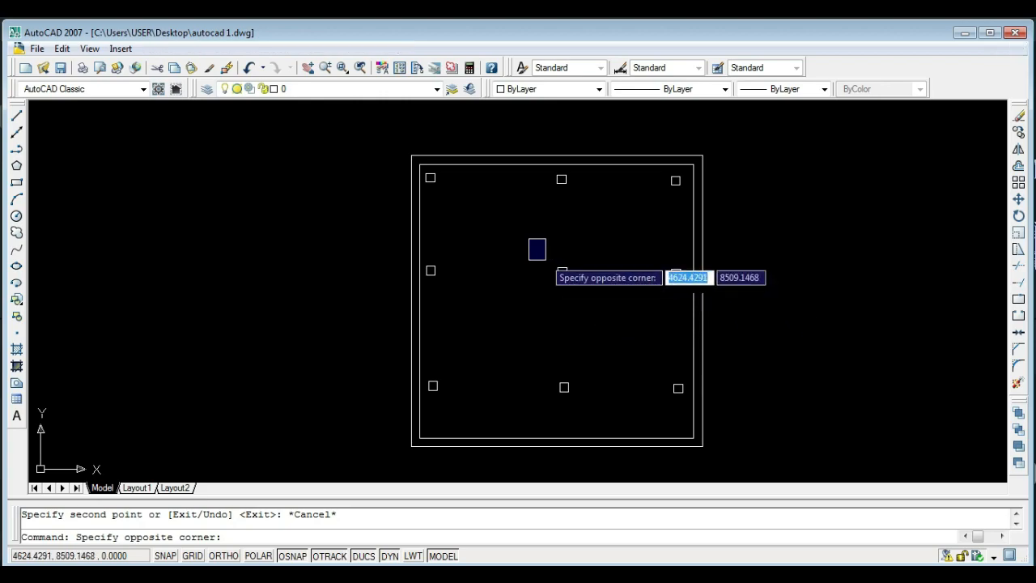
{"action": "left_click", "coordinate": [546, 263]}
{"action": "left_click", "coordinate": [392, 139]}
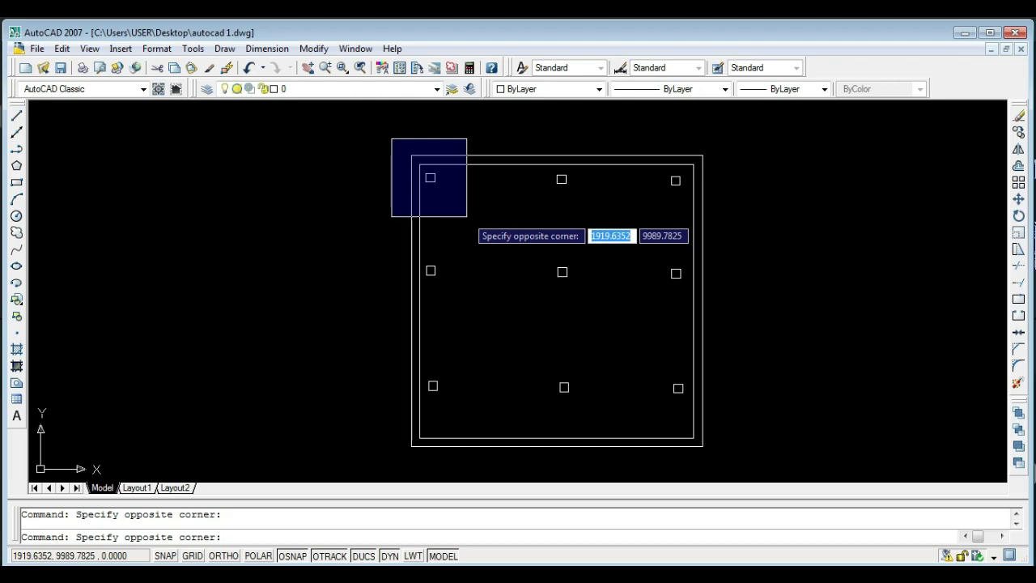
{"action": "left_click", "coordinate": [430, 142]}
{"action": "scroll", "coordinate": [429, 162], "scroll_direction": "up", "scroll_amount": 3}
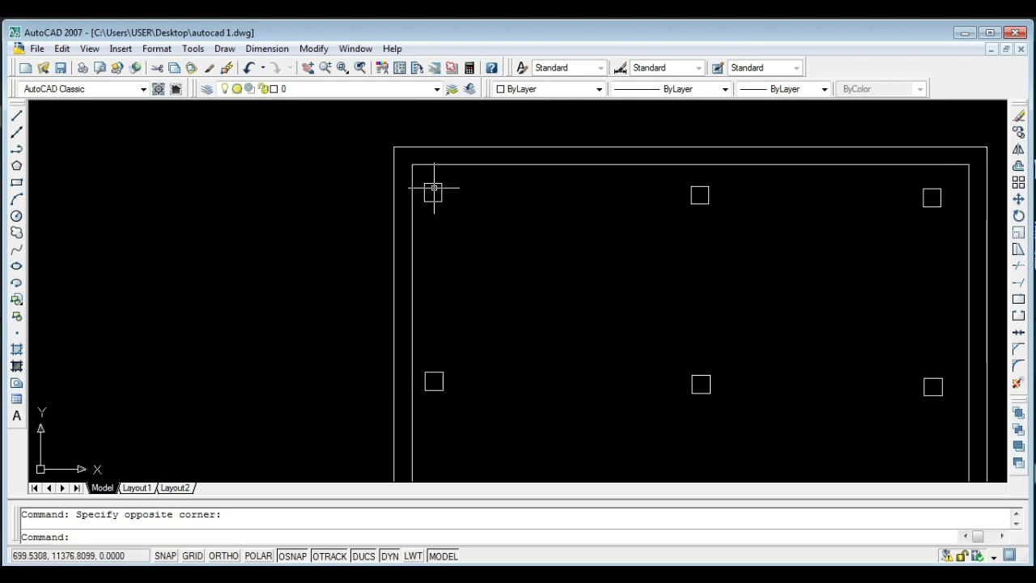
{"action": "scroll", "coordinate": [583, 164], "scroll_direction": "down", "scroll_amount": 2}
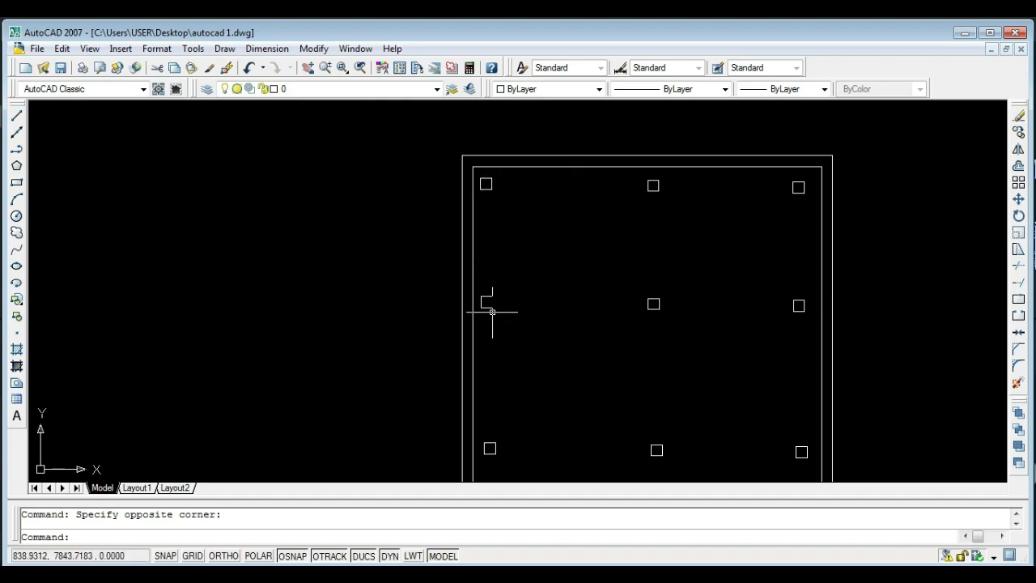
{"action": "scroll", "coordinate": [480, 242], "scroll_direction": "up", "scroll_amount": 2}
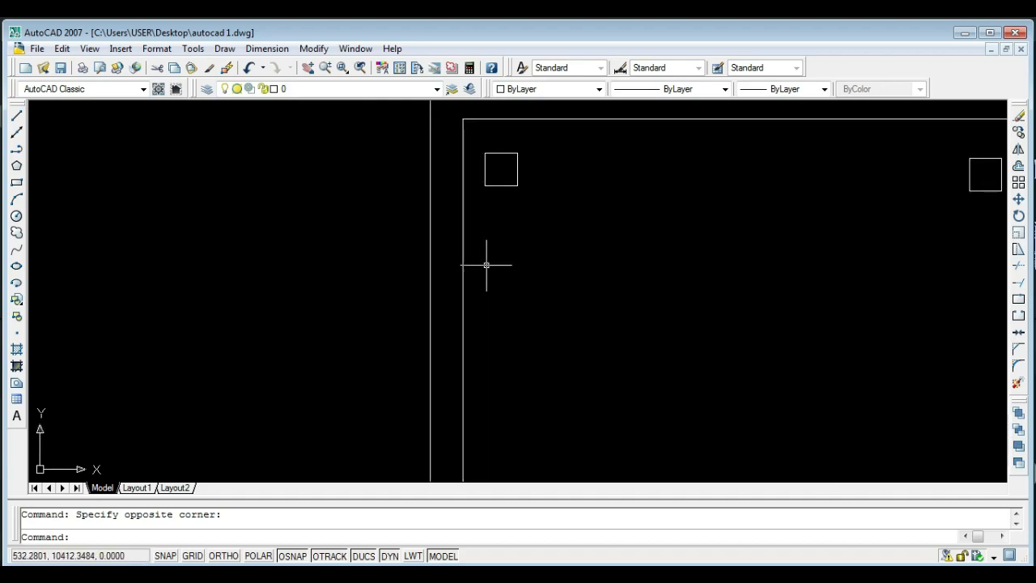
{"action": "scroll", "coordinate": [534, 143], "scroll_direction": "down", "scroll_amount": 3}
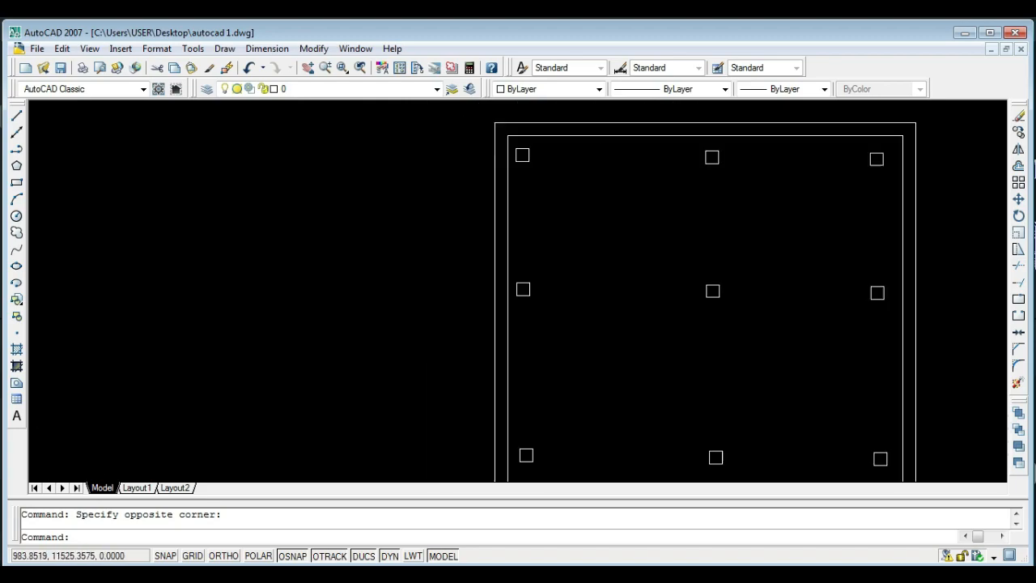
{"action": "scroll", "coordinate": [906, 317], "scroll_direction": "down", "scroll_amount": 1}
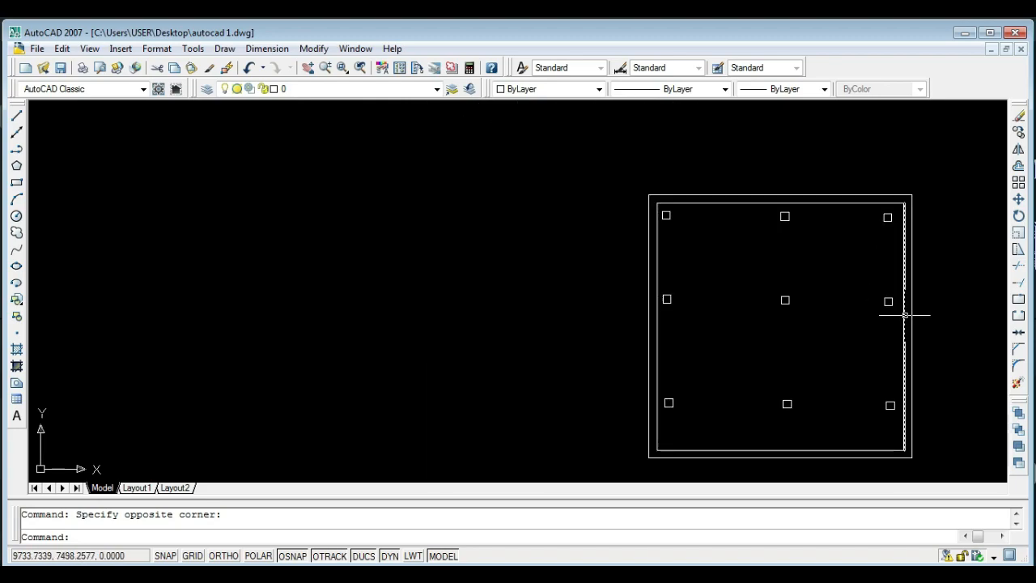
- Draw a two-segment line up the left column, from the lower square's upper-left corner via the middle square's to the upper square's lower-left corner
{"action": "scroll", "coordinate": [677, 415], "scroll_direction": "up", "scroll_amount": 1}
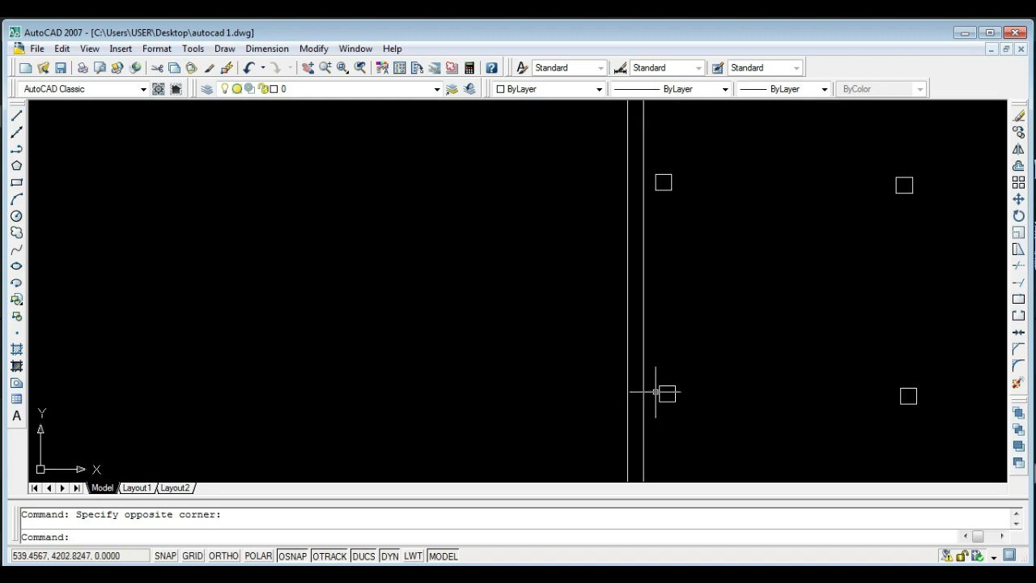
{"action": "key", "text": "l"}
{"action": "key", "text": "Return"}
{"action": "left_click", "coordinate": [656, 390]}
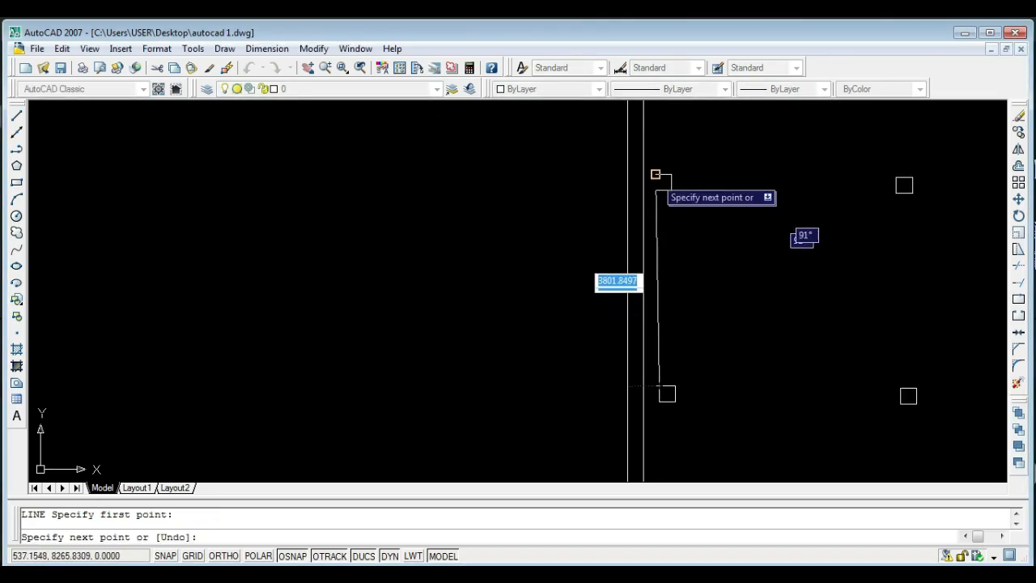
{"action": "left_click", "coordinate": [655, 190]}
{"action": "scroll", "coordinate": [647, 215], "scroll_direction": "down", "scroll_amount": 4}
{"action": "scroll", "coordinate": [652, 162], "scroll_direction": "up", "scroll_amount": 3}
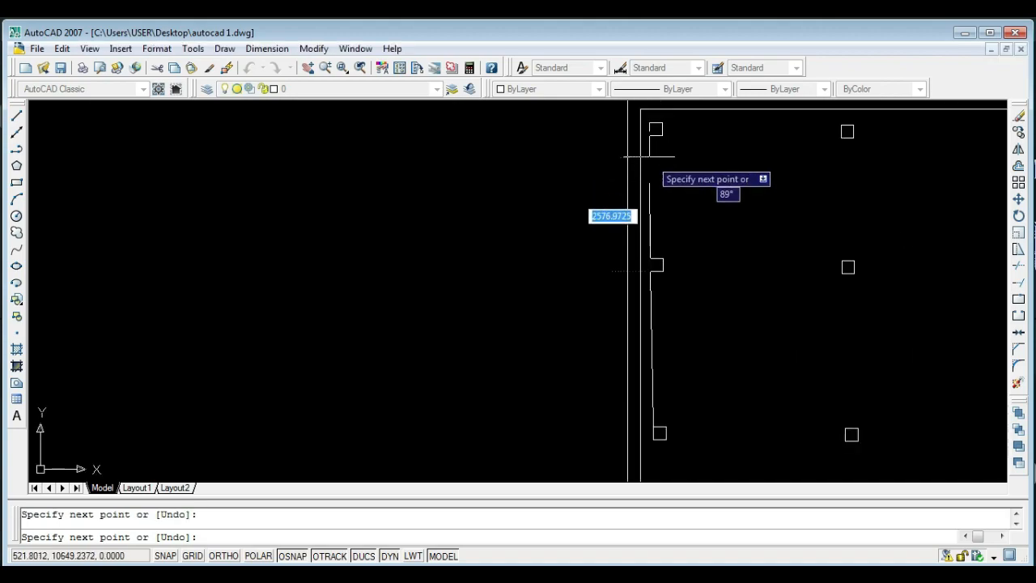
{"action": "left_click", "coordinate": [650, 134]}
{"action": "key", "text": "Escape"}
{"action": "scroll", "coordinate": [643, 296], "scroll_direction": "up", "scroll_amount": 2}
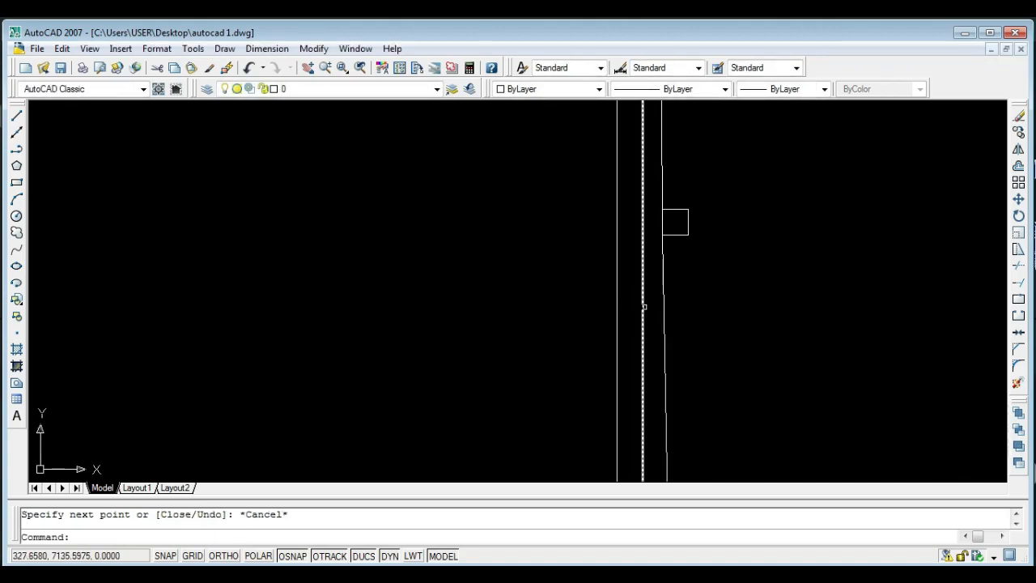
{"action": "scroll", "coordinate": [652, 293], "scroll_direction": "down", "scroll_amount": 4}
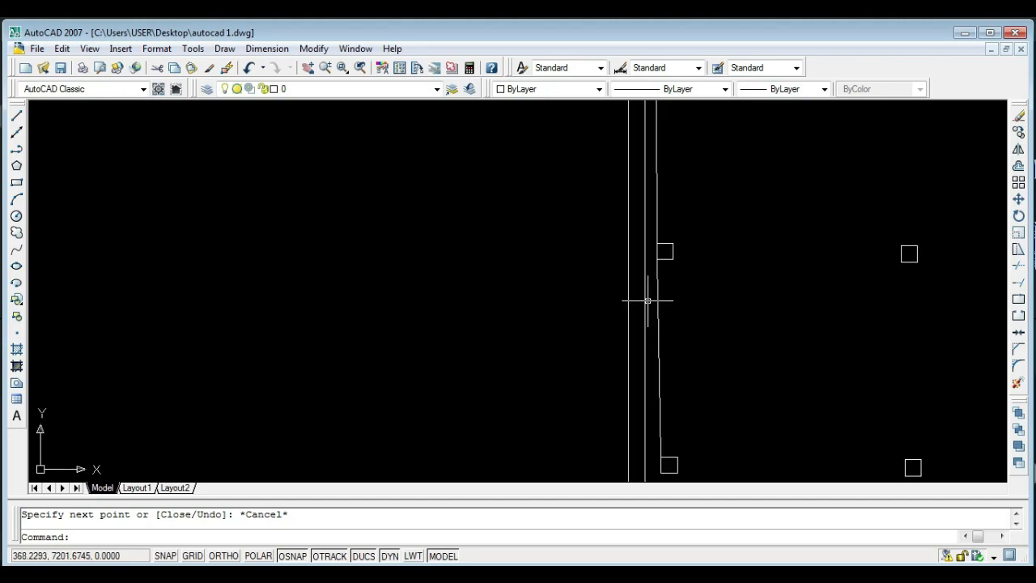
- Erase the two-segment line running along the left column of squares
{"action": "left_click", "coordinate": [659, 226]}
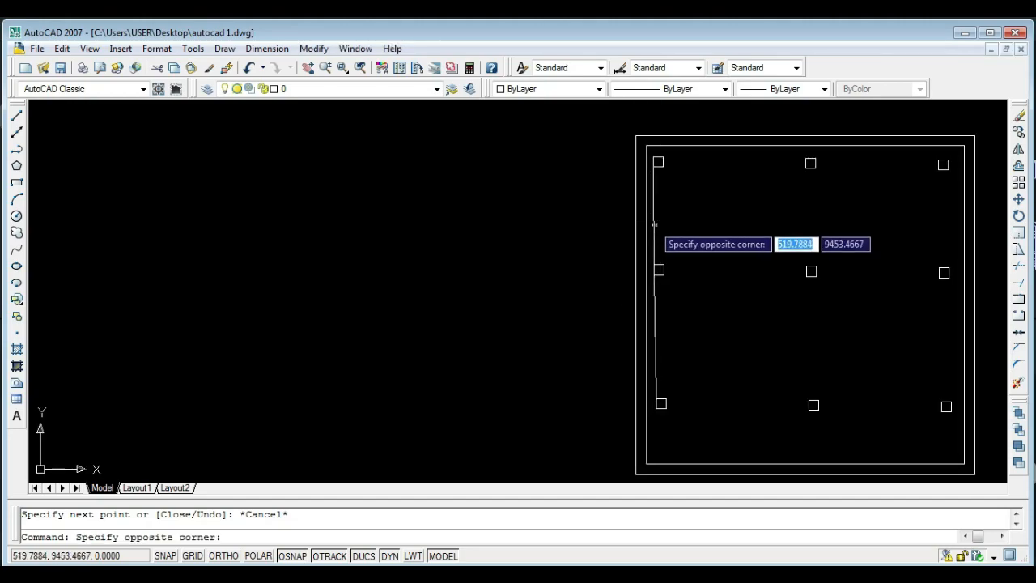
{"action": "left_click", "coordinate": [647, 304]}
{"action": "left_click", "coordinate": [653, 319]}
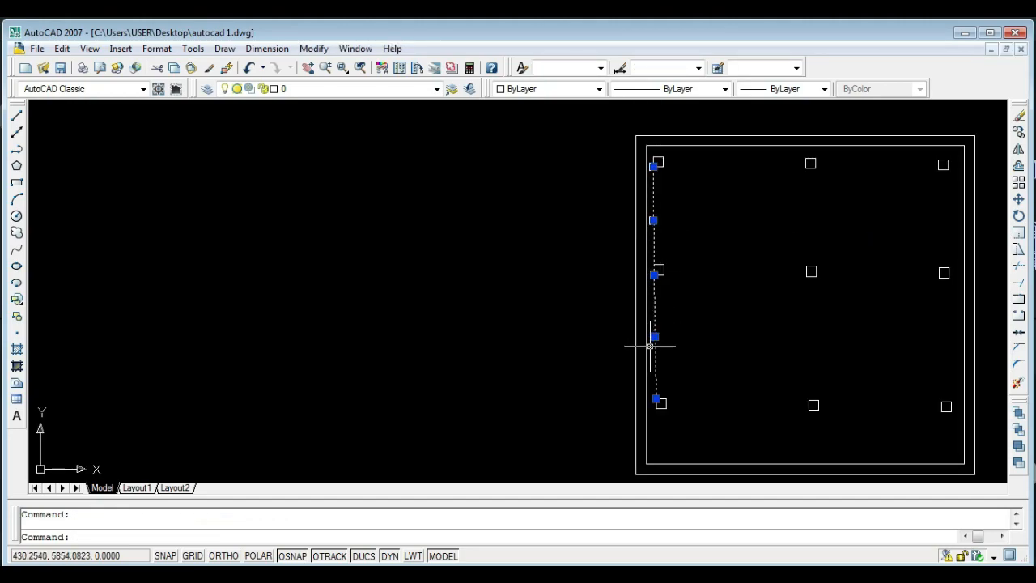
{"action": "key", "text": "Delete"}
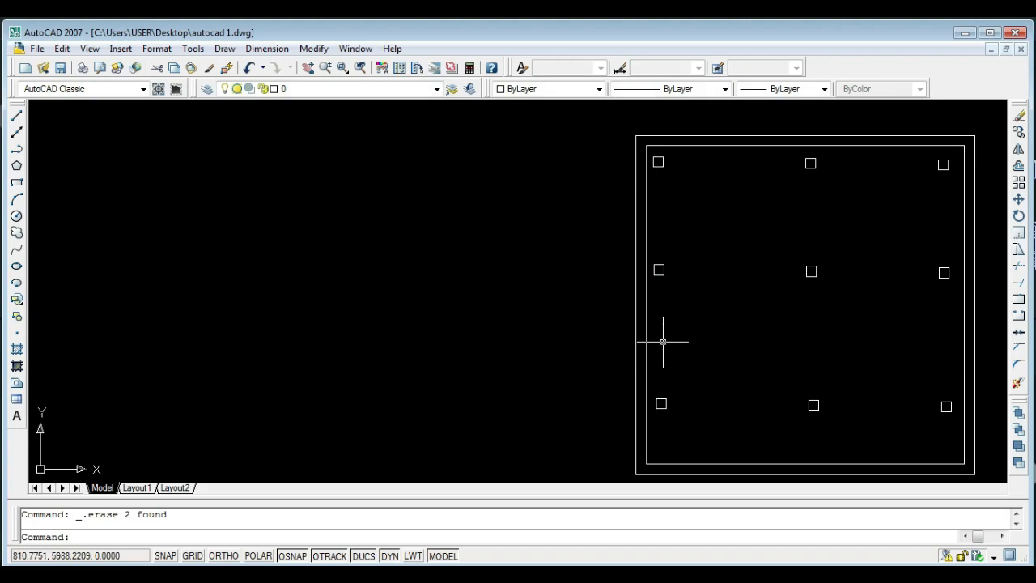
- Move the left column of three squares horizontally into the left wall, with Ortho on
{"action": "scroll", "coordinate": [664, 288], "scroll_direction": "down", "scroll_amount": 2}
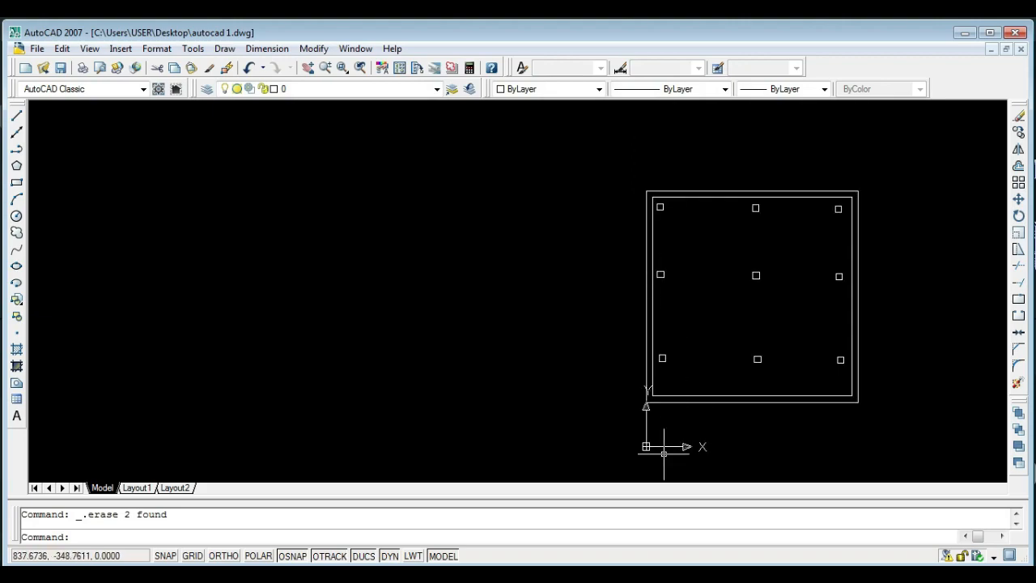
{"action": "scroll", "coordinate": [658, 410], "scroll_direction": "up", "scroll_amount": 2}
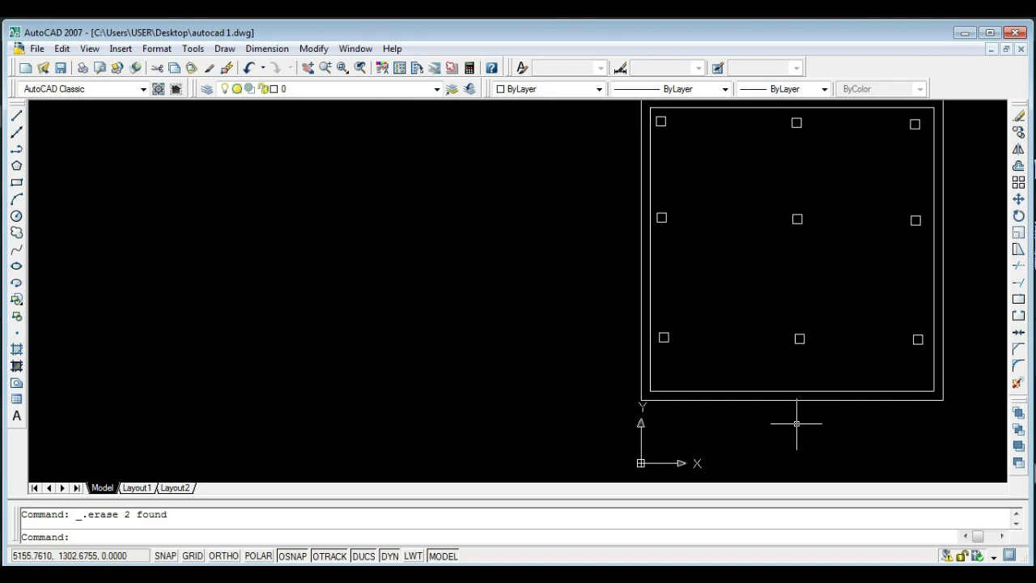
{"action": "scroll", "coordinate": [770, 422], "scroll_direction": "down", "scroll_amount": 2}
{"action": "scroll", "coordinate": [781, 237], "scroll_direction": "up", "scroll_amount": 3}
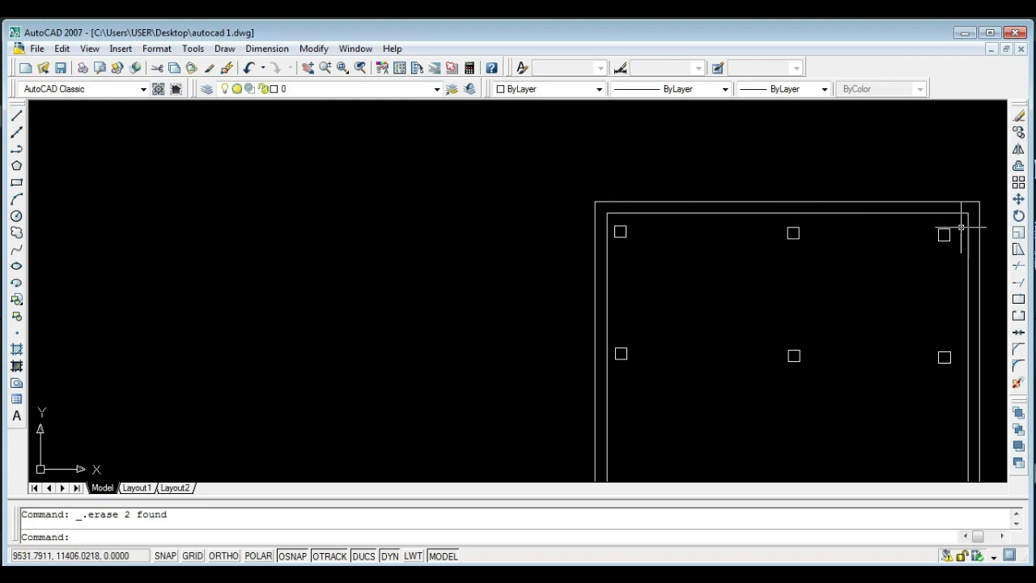
{"action": "scroll", "coordinate": [960, 235], "scroll_direction": "down", "scroll_amount": 2}
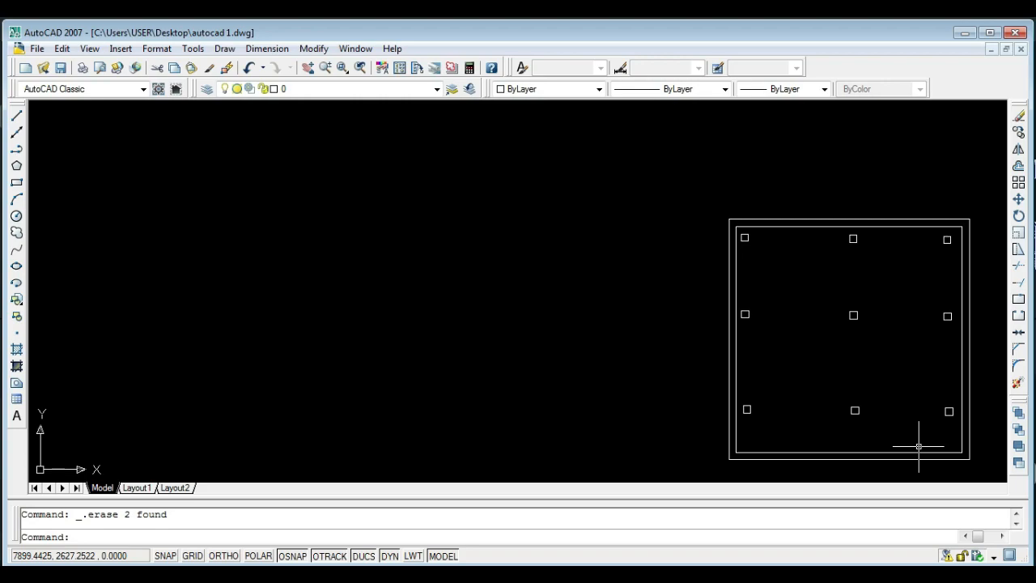
{"action": "left_click", "coordinate": [794, 423]}
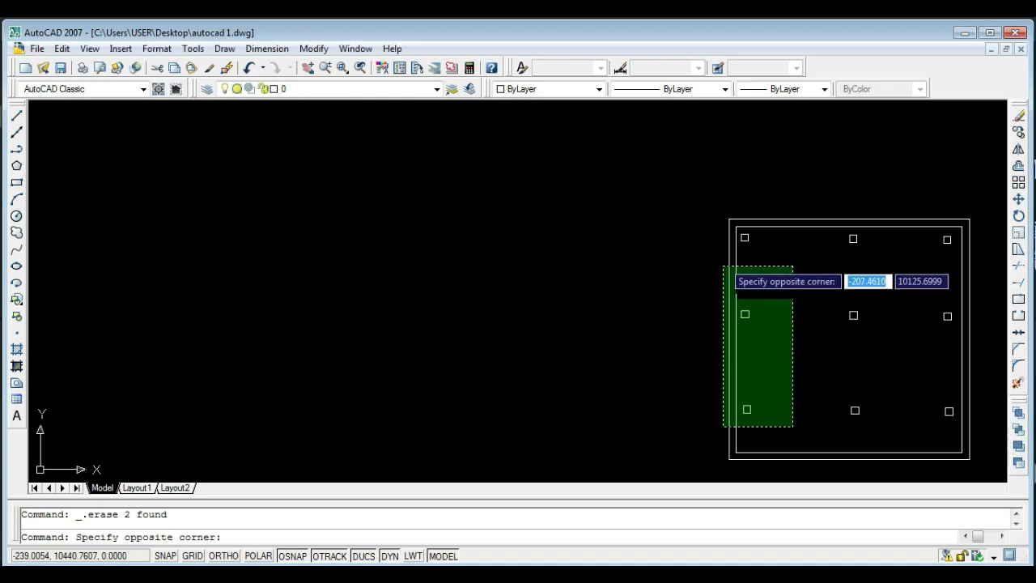
{"action": "left_click", "coordinate": [749, 236]}
{"action": "type", "text": "m"}
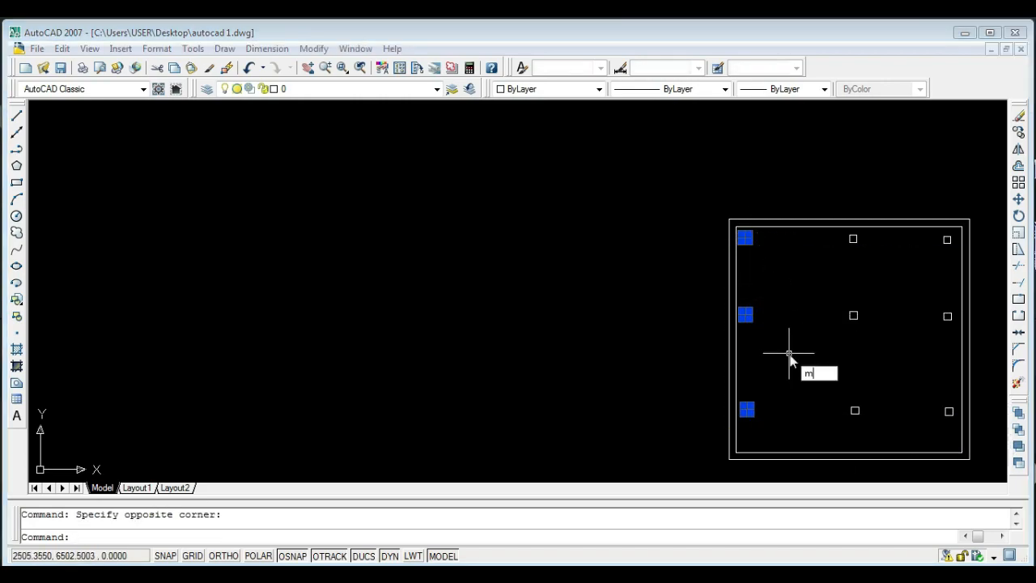
{"action": "key", "text": "Return"}
{"action": "scroll", "coordinate": [792, 352], "scroll_direction": "up", "scroll_amount": 1}
{"action": "left_click", "coordinate": [794, 352]}
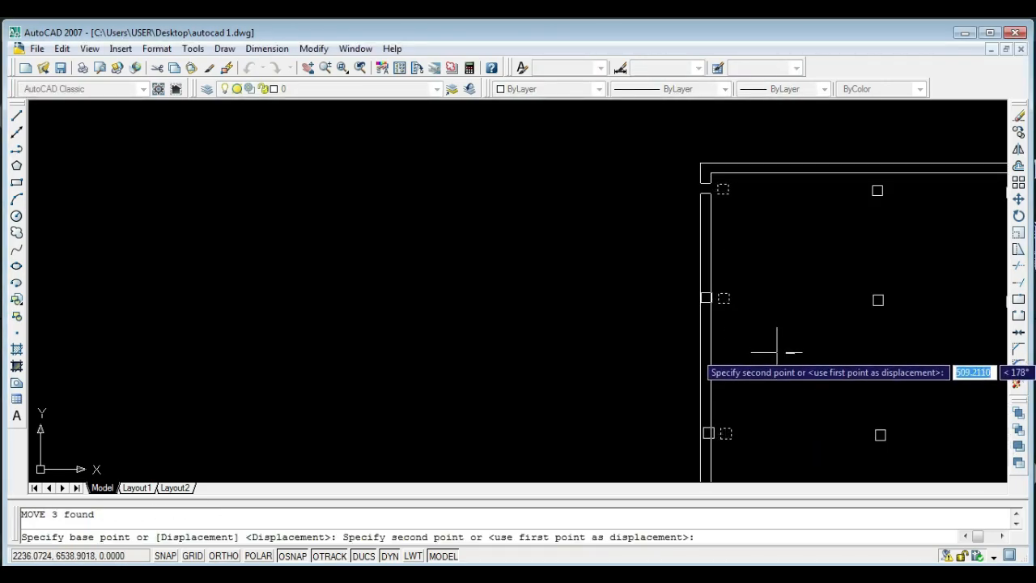
{"action": "key", "text": "F8"}
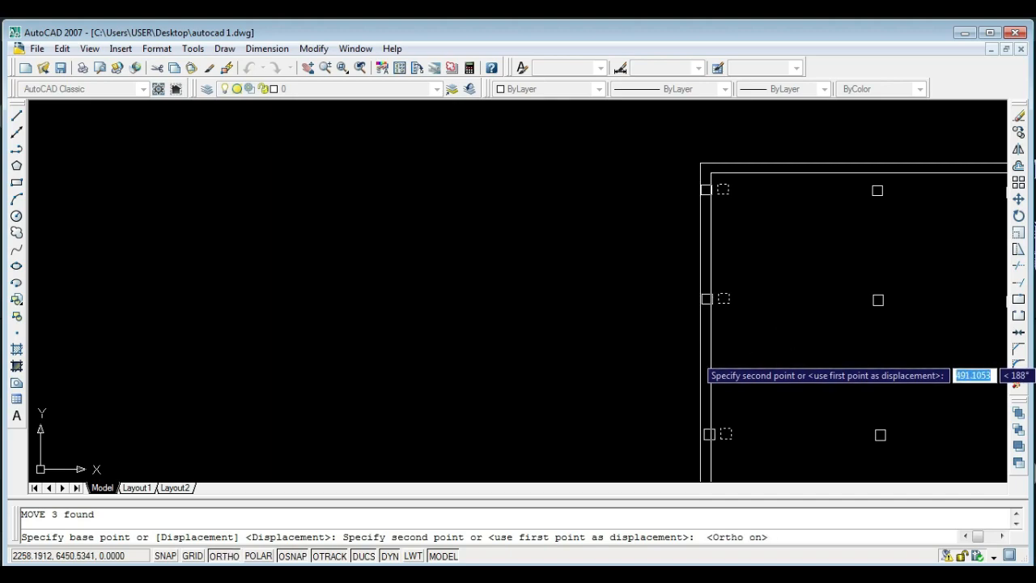
{"action": "left_click", "coordinate": [777, 354]}
- Move the right column of three squares horizontally into the right wall
{"action": "scroll", "coordinate": [643, 347], "scroll_direction": "down", "scroll_amount": 1}
{"action": "scroll", "coordinate": [824, 327], "scroll_direction": "up", "scroll_amount": 2}
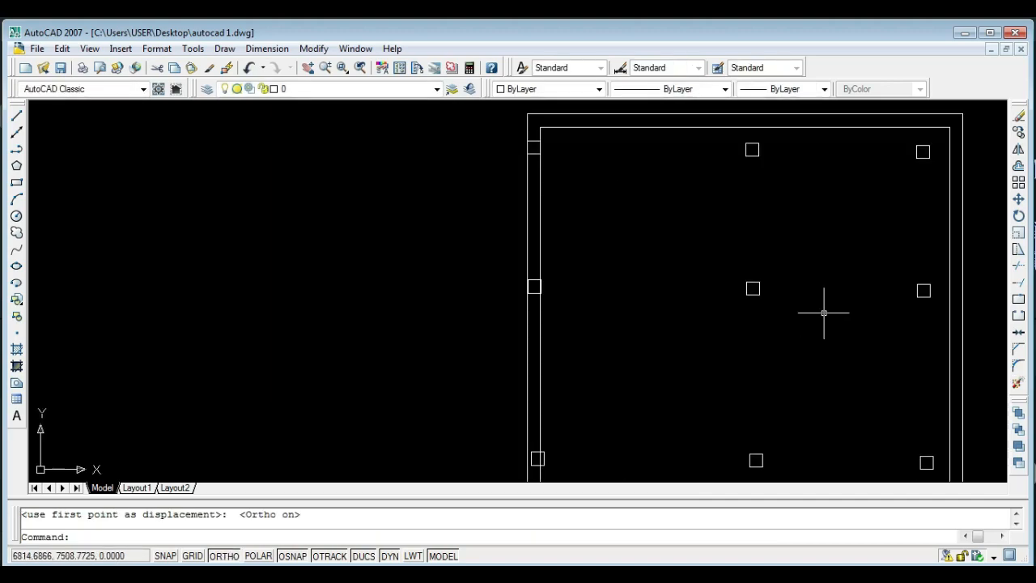
{"action": "left_click", "coordinate": [866, 151]}
{"action": "scroll", "coordinate": [905, 154], "scroll_direction": "down", "scroll_amount": 2}
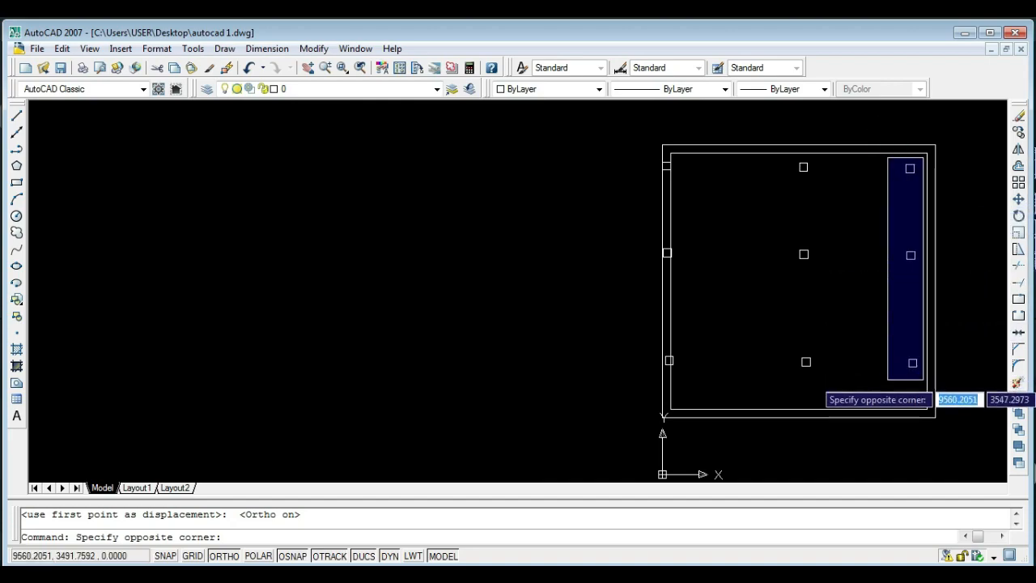
{"action": "left_click", "coordinate": [921, 381]}
{"action": "type", "text": "m"}
{"action": "key", "text": "Return"}
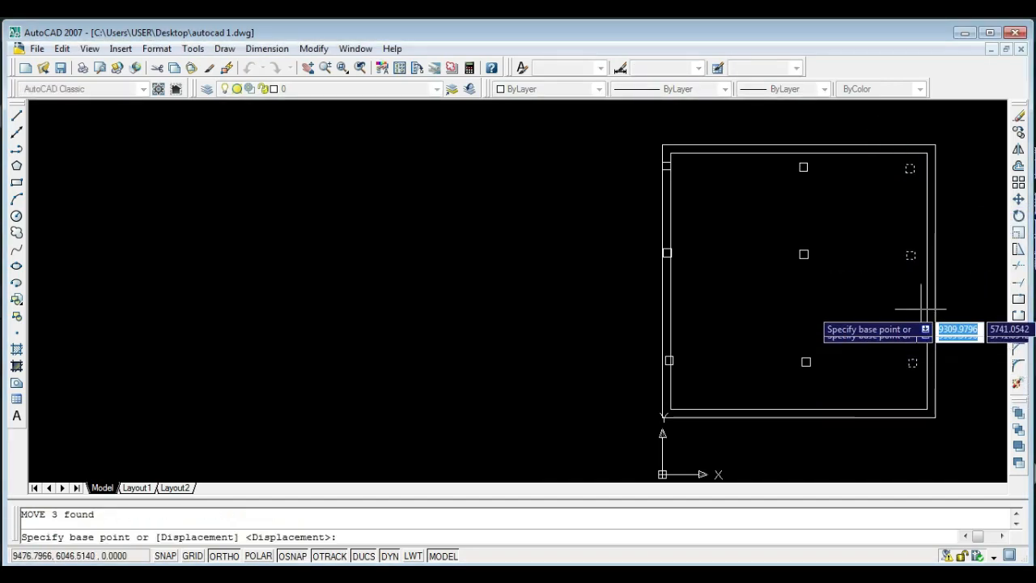
{"action": "left_click", "coordinate": [931, 309]}
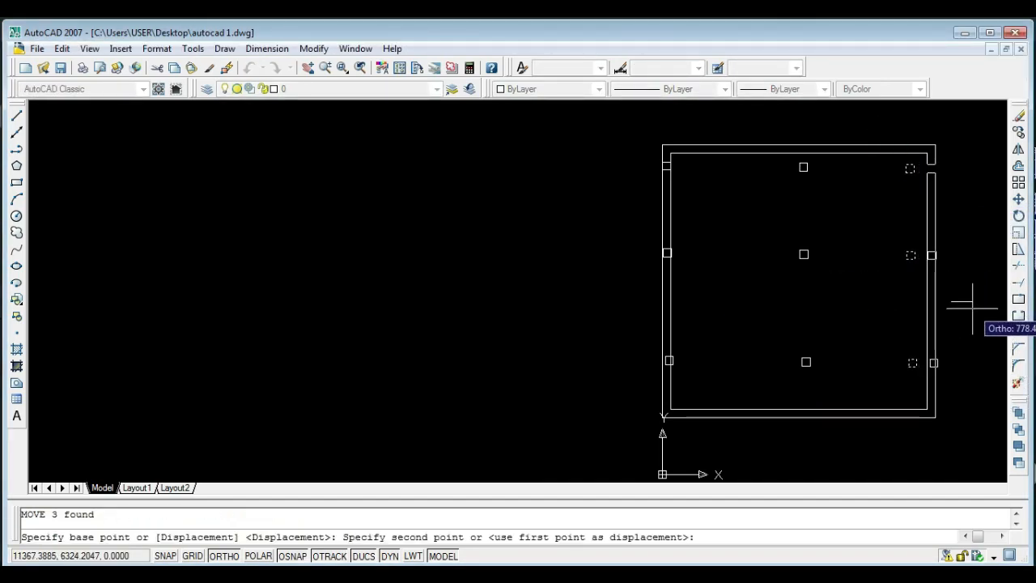
{"action": "left_click", "coordinate": [971, 303]}
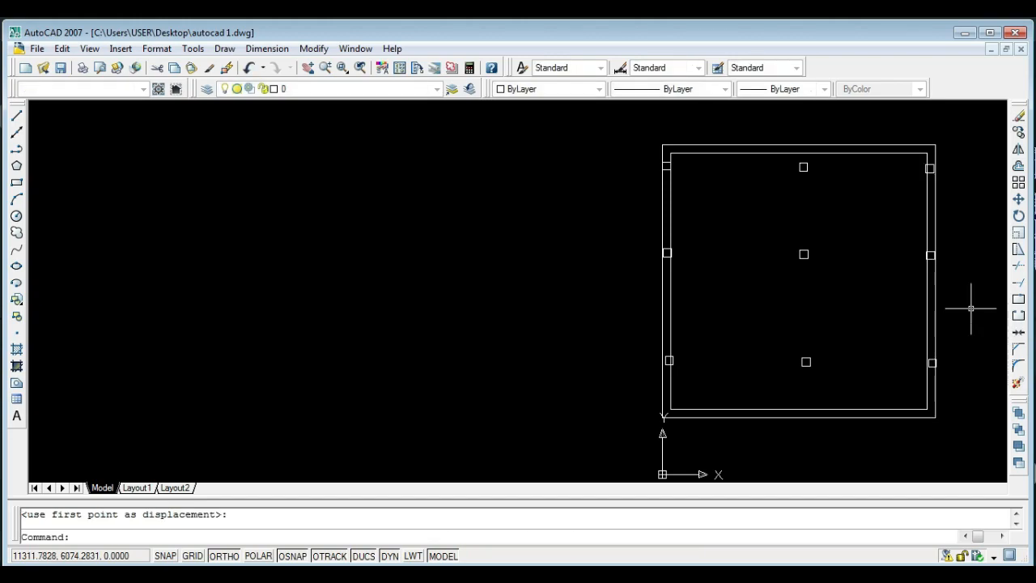
- Move the upper middle square straight up to the upper wall
{"action": "left_click", "coordinate": [820, 180]}
{"action": "left_click", "coordinate": [787, 164]}
{"action": "type", "text": "m"}
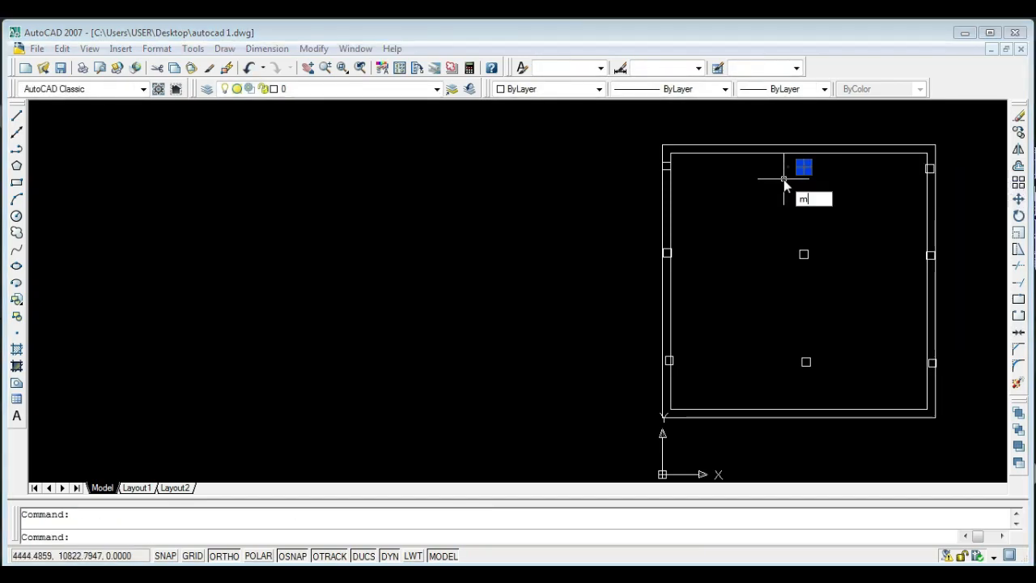
{"action": "key", "text": "Return"}
{"action": "scroll", "coordinate": [827, 166], "scroll_direction": "up", "scroll_amount": 3}
{"action": "left_click", "coordinate": [847, 180]}
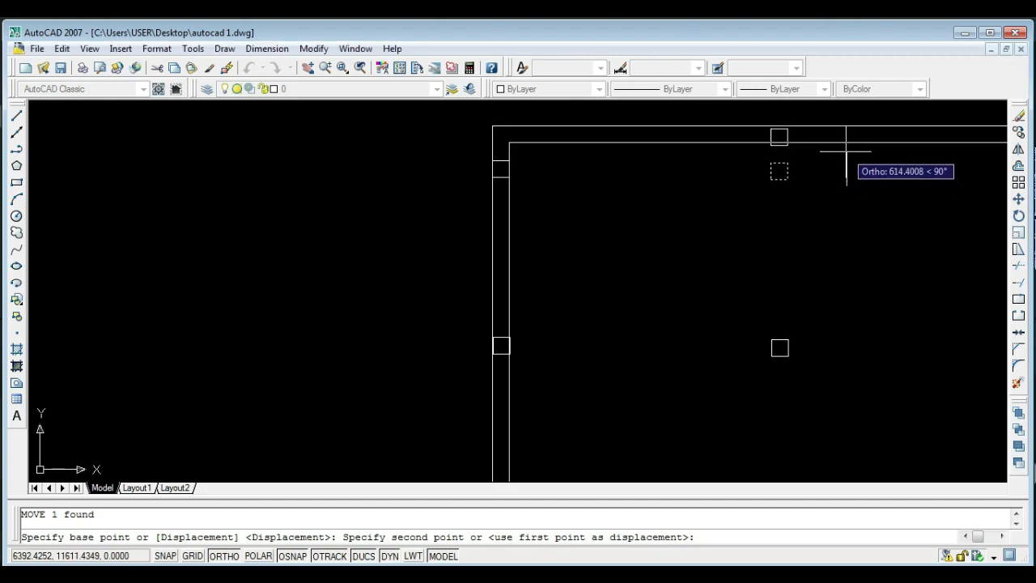
{"action": "left_click", "coordinate": [847, 143]}
- Move the upper middle square again so it fits exactly between the upper wall's two lines
{"action": "left_click", "coordinate": [780, 119]}
{"action": "type", "text": "m"}
{"action": "key", "text": "Return"}
{"action": "scroll", "coordinate": [777, 118], "scroll_direction": "up", "scroll_amount": 3}
{"action": "left_click", "coordinate": [777, 117]}
{"action": "left_click", "coordinate": [715, 224]}
{"action": "scroll", "coordinate": [660, 231], "scroll_direction": "down", "scroll_amount": 4}
{"action": "key", "text": "Escape"}
- Draw a rectangle about 1564 by 1586 around the upper middle square, starting on the upper wall's outer line and extending down into the room
{"action": "type", "text": "rec"}
{"action": "key", "text": "Return"}
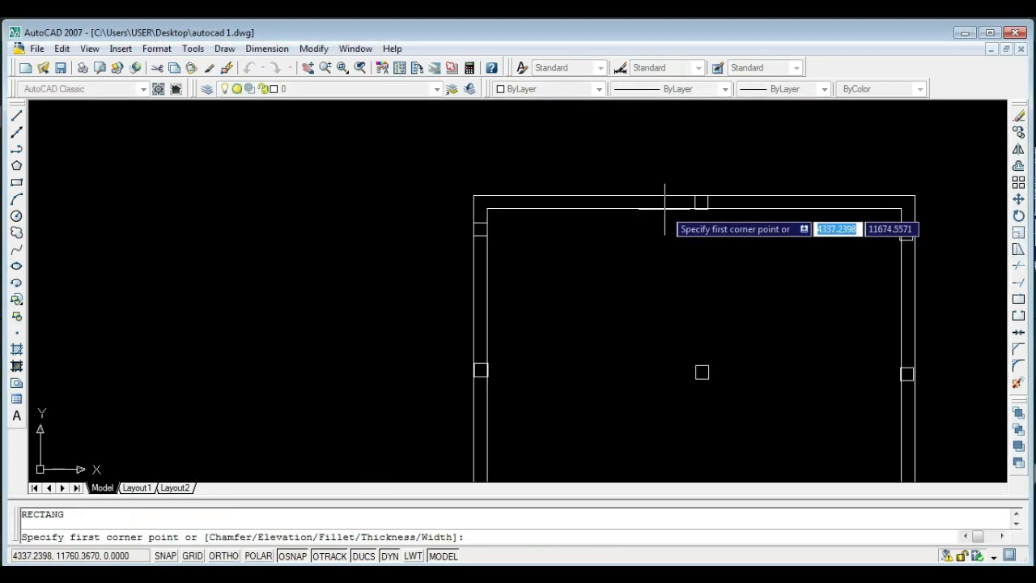
{"action": "left_click", "coordinate": [667, 195]}
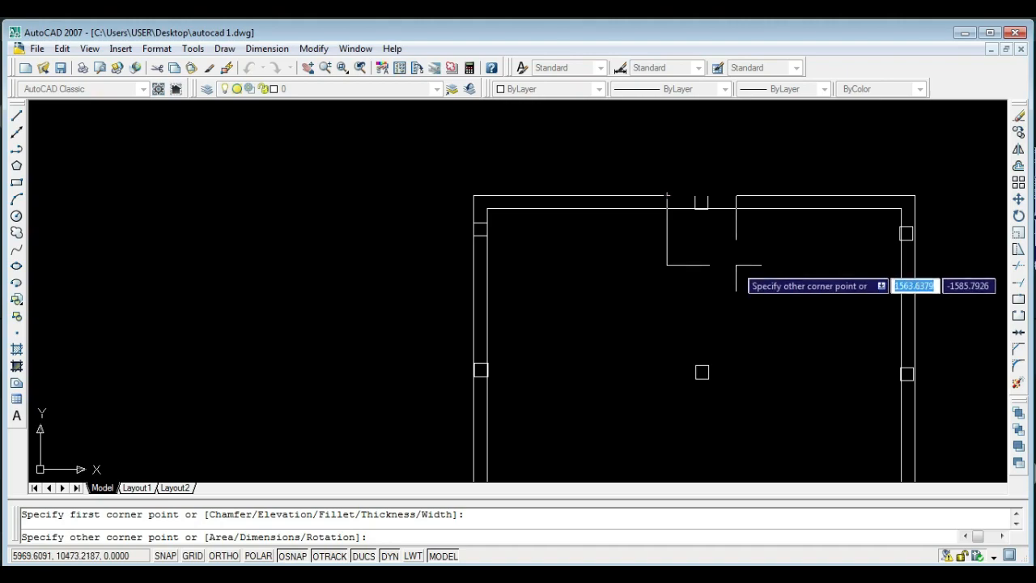
{"action": "left_click", "coordinate": [737, 264]}
{"action": "key", "text": "Escape"}
{"action": "scroll", "coordinate": [672, 257], "scroll_direction": "up", "scroll_amount": 2}
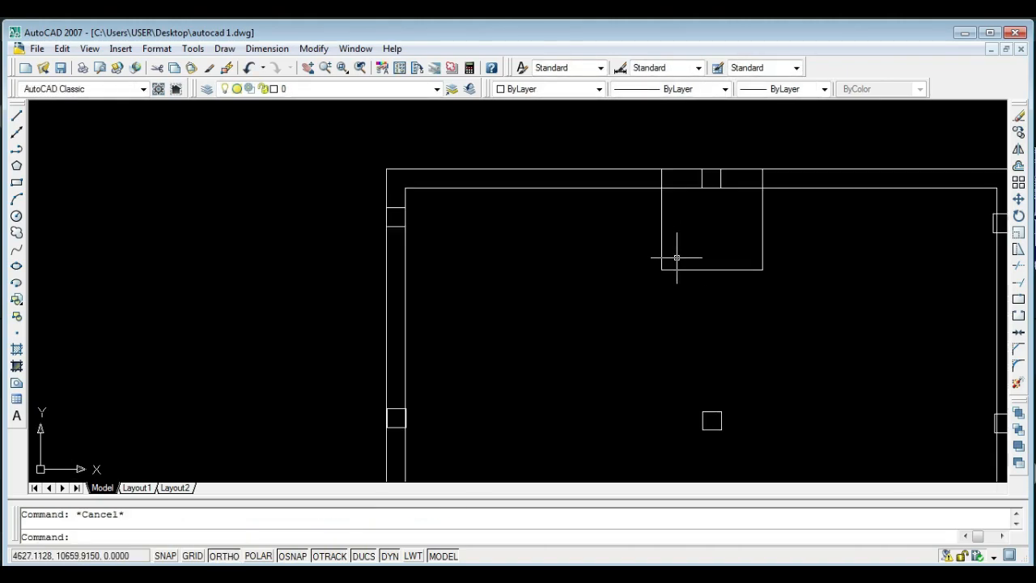
- Draw a rectangle about 2582 by 3913 inside the right wall, from near the middle square down to near the lower square
{"action": "scroll", "coordinate": [671, 259], "scroll_direction": "down", "scroll_amount": 3}
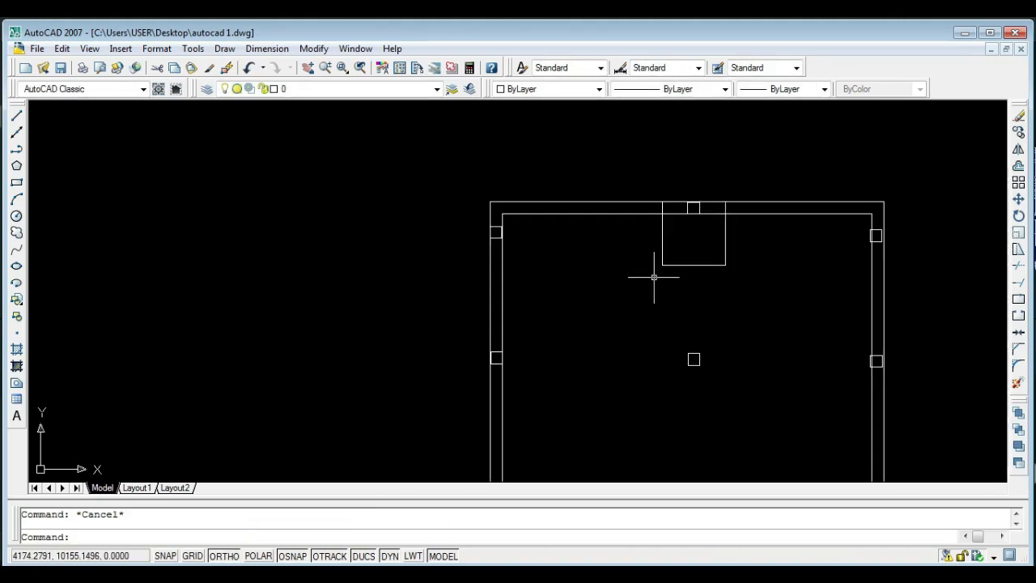
{"action": "scroll", "coordinate": [654, 259], "scroll_direction": "down", "scroll_amount": 2}
{"action": "middle_click_drag", "start_coordinate": [636, 297], "coordinate": [608, 238]}
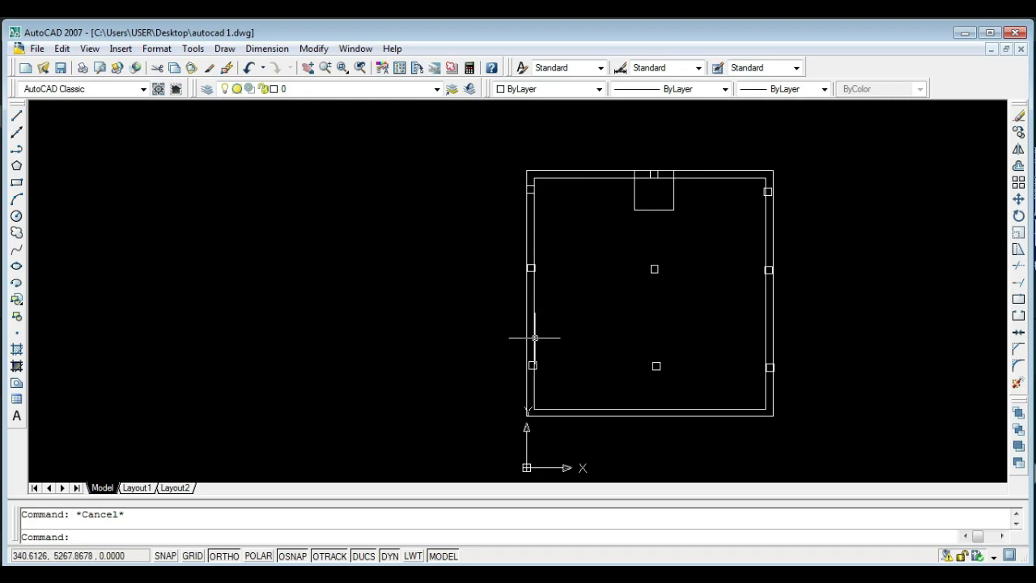
{"action": "left_click", "coordinate": [534, 256]}
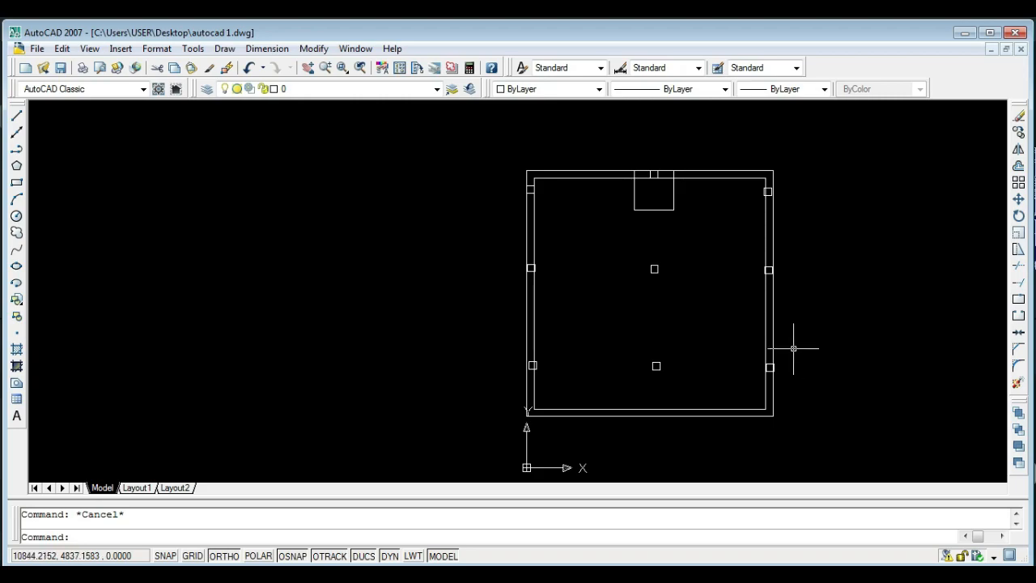
{"action": "scroll", "coordinate": [753, 363], "scroll_direction": "up", "scroll_amount": 1}
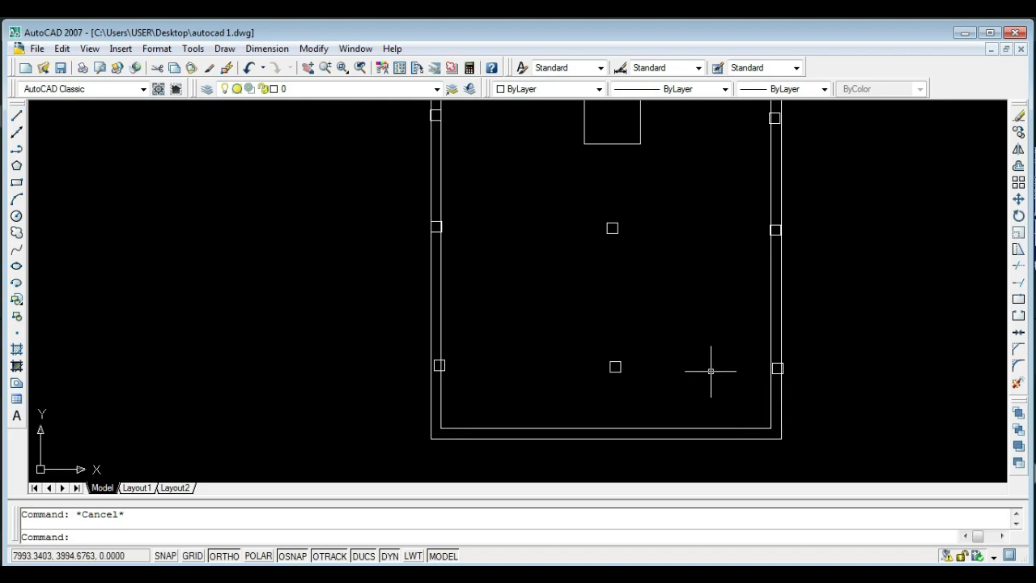
{"action": "type", "text": "rec"}
{"action": "key", "text": "Return"}
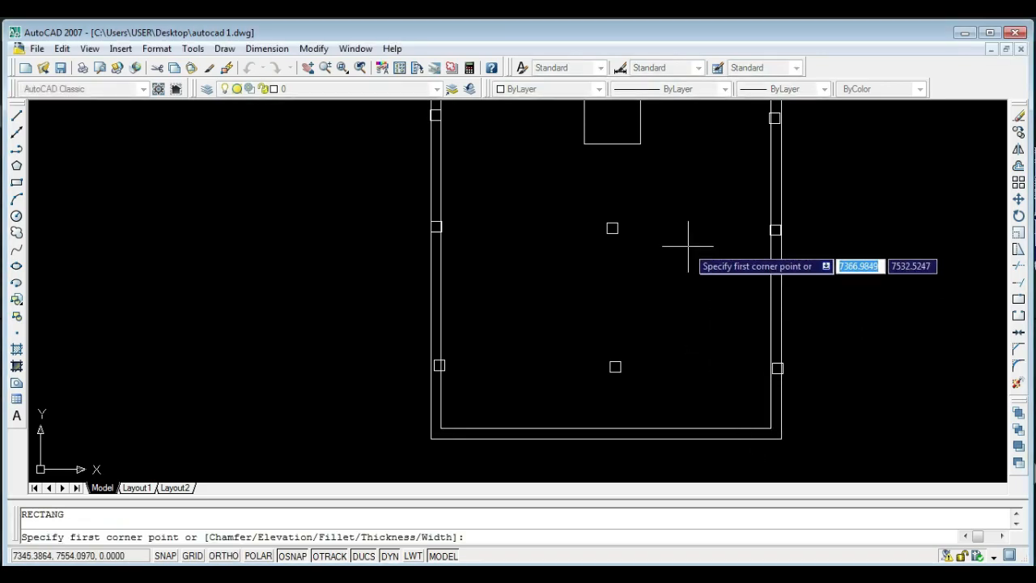
{"action": "left_click", "coordinate": [681, 236]}
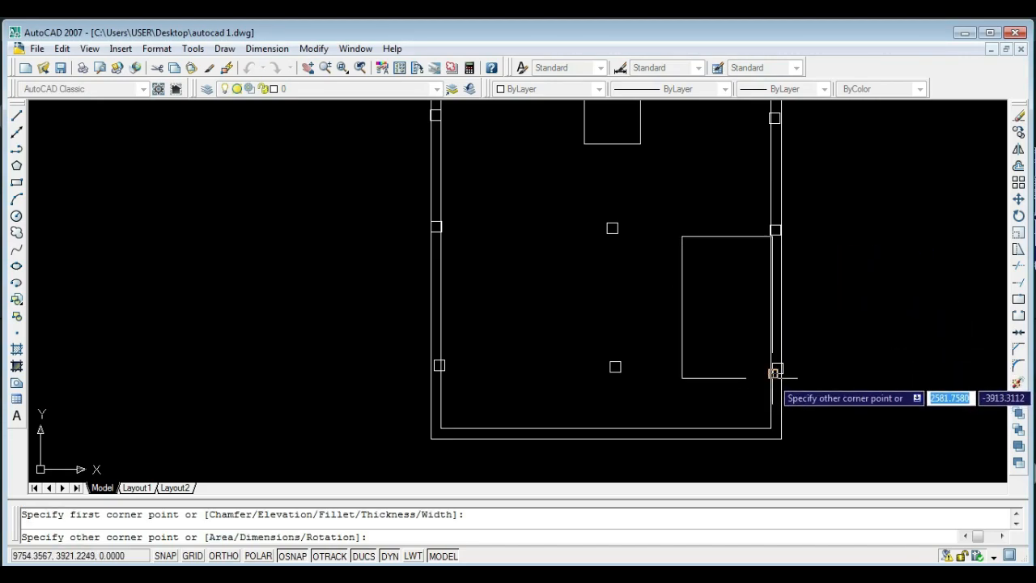
{"action": "left_click", "coordinate": [771, 375]}
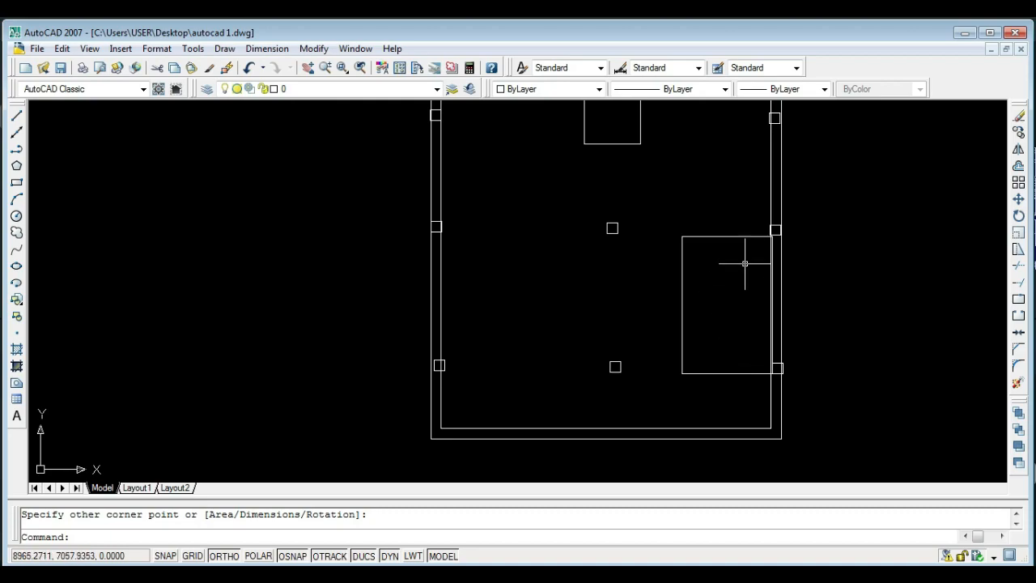
- Draw a horizontal line across the large rectangle, from its left side's midpoint to the right wall
{"action": "type", "text": "l"}
{"action": "key", "text": "Return"}
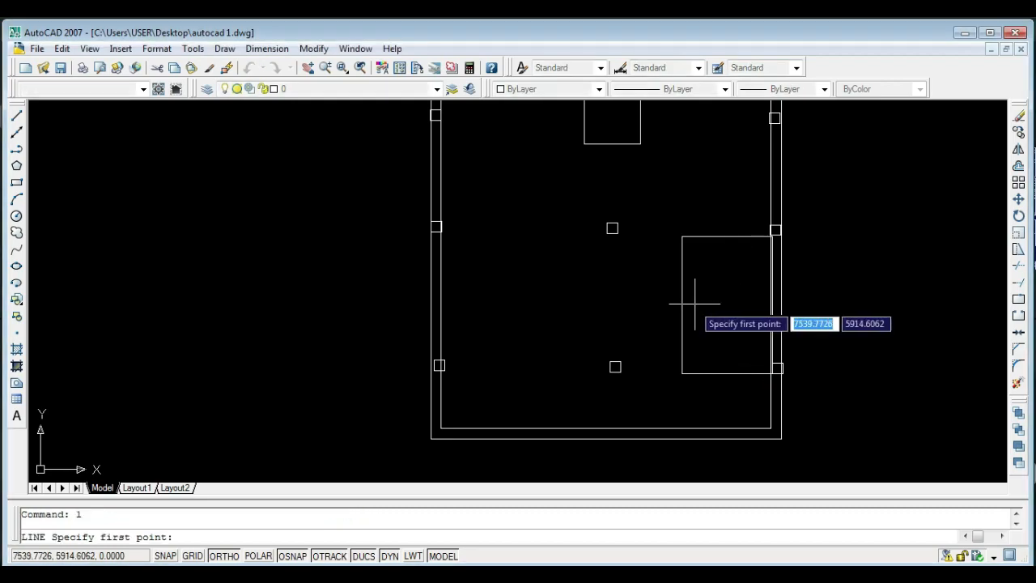
{"action": "left_click", "coordinate": [682, 306]}
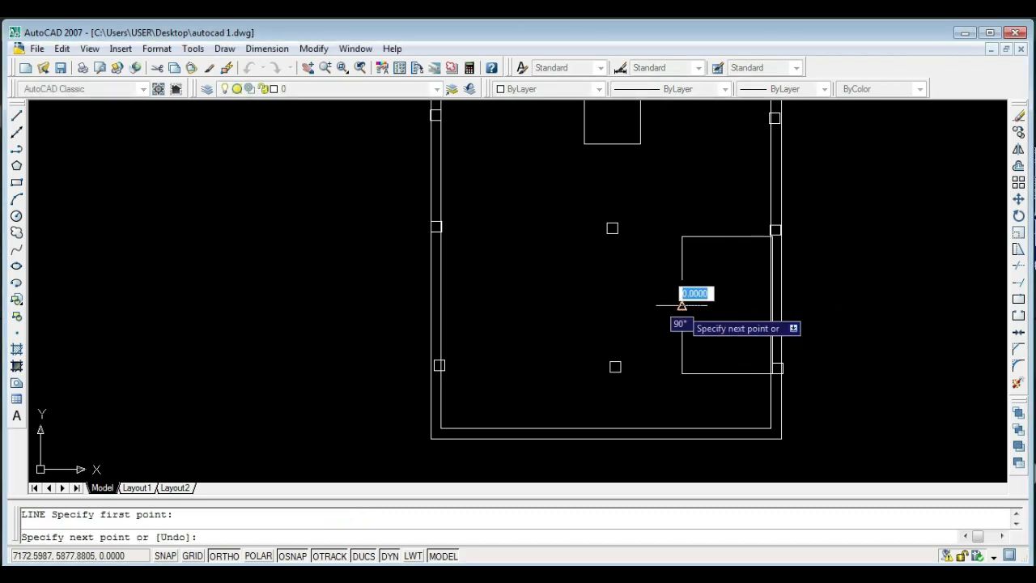
{"action": "left_click", "coordinate": [771, 307]}
{"action": "key", "text": "Escape"}
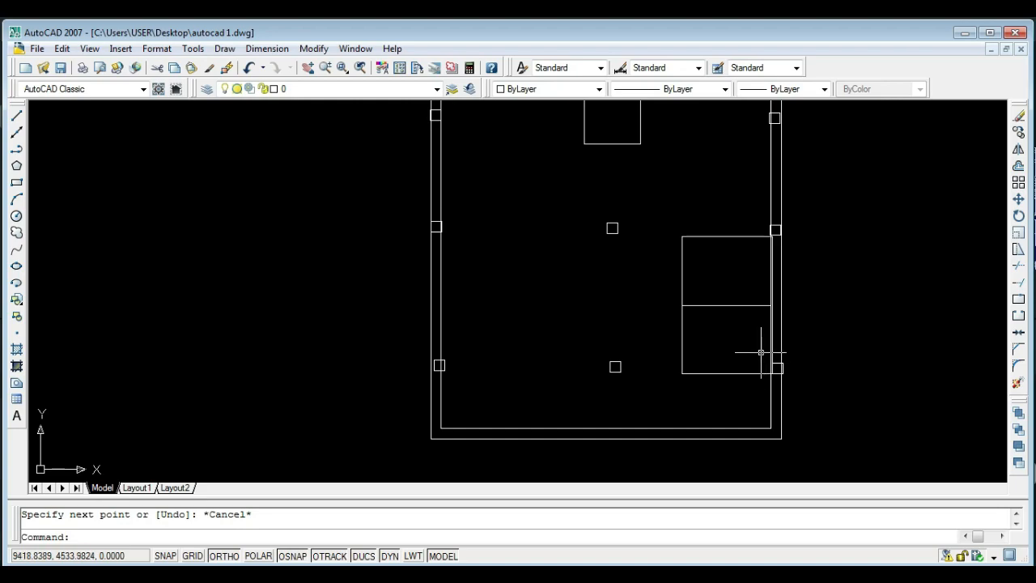
- Move the large rectangle straight up into the plan's upper-right corner, leaving the dividing line in place
{"action": "left_click", "coordinate": [736, 255]}
{"action": "left_click", "coordinate": [719, 218]}
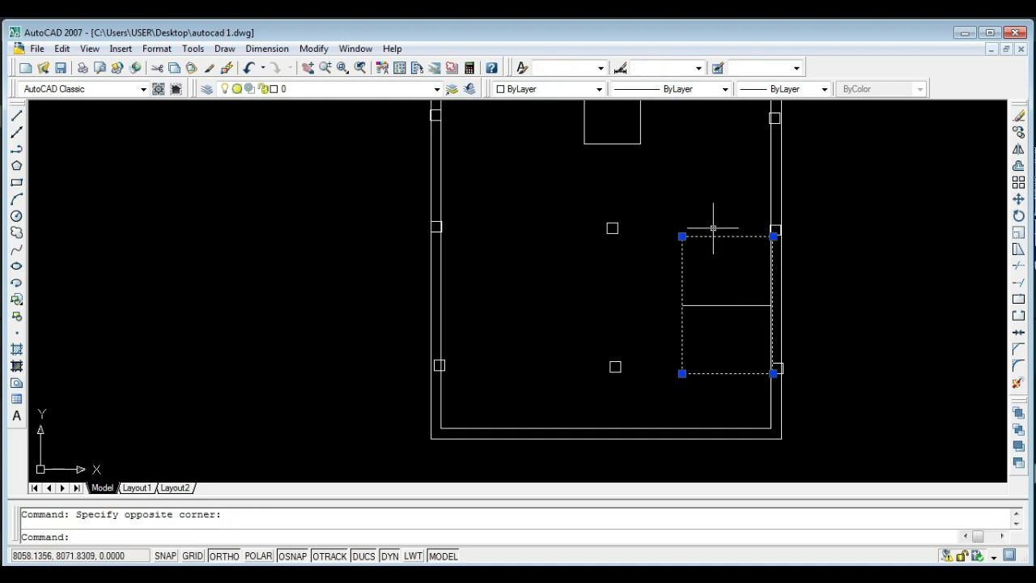
{"action": "type", "text": "m"}
{"action": "key", "text": "Return"}
{"action": "left_click", "coordinate": [645, 286]}
{"action": "left_click", "coordinate": [652, 150]}
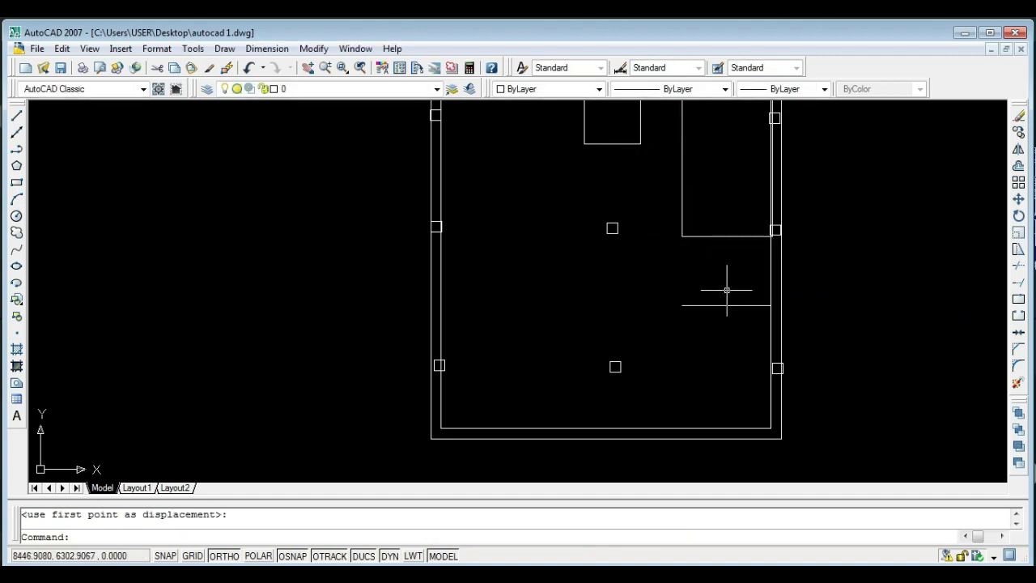
{"action": "scroll", "coordinate": [681, 285], "scroll_direction": "down", "scroll_amount": 2}
{"action": "key", "text": "Escape"}
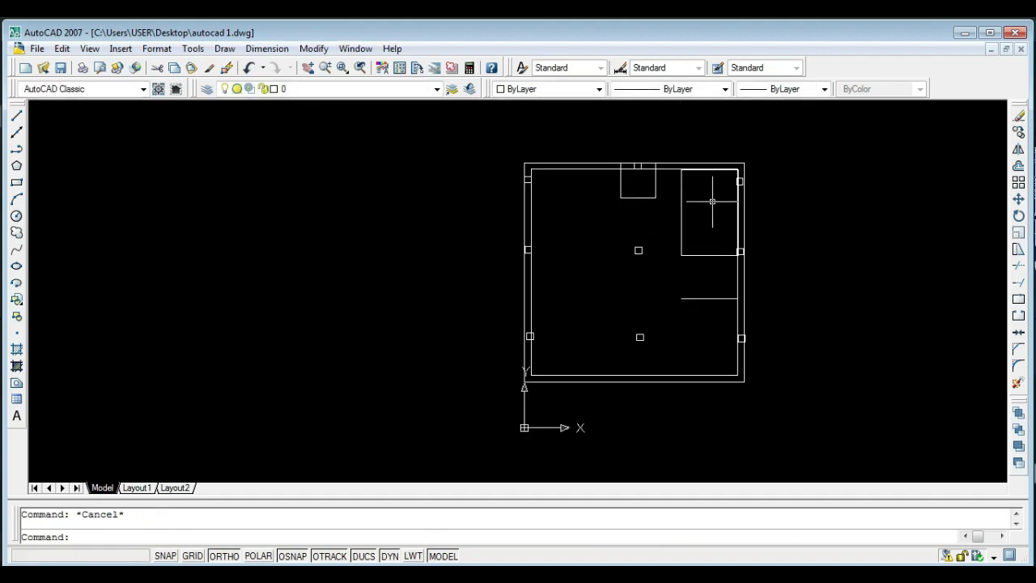
- Erase the horizontal dividing line left below the rectangle in the plan's upper-right corner
{"action": "left_click", "coordinate": [730, 313]}
{"action": "left_click", "coordinate": [676, 261]}
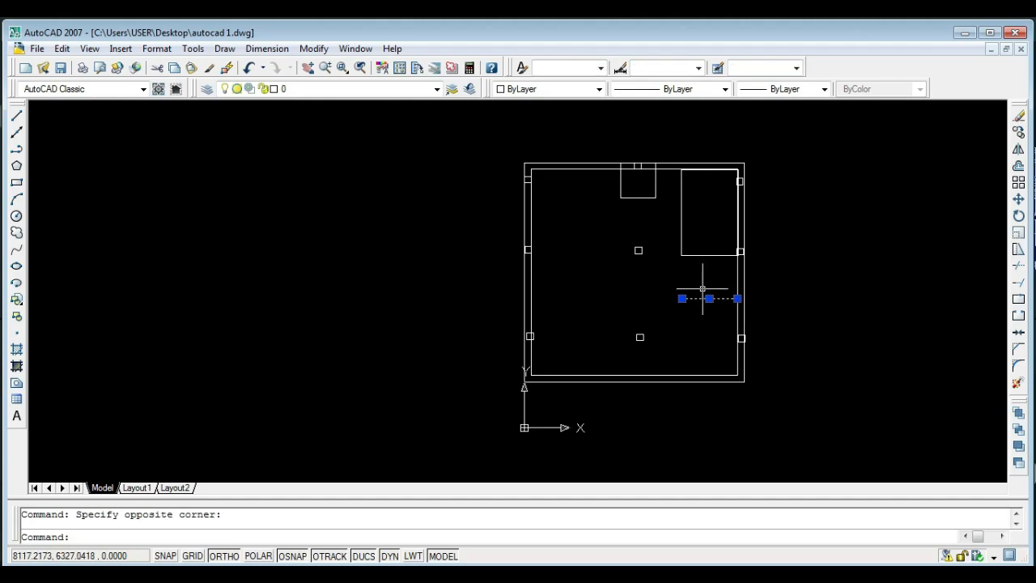
{"action": "key", "text": "Delete"}
- Draw a rectangle about 3900 tall directly below the upper-right rectangle, extending across to the right wall, and save the drawing
{"action": "scroll", "coordinate": [686, 276], "scroll_direction": "up", "scroll_amount": 1}
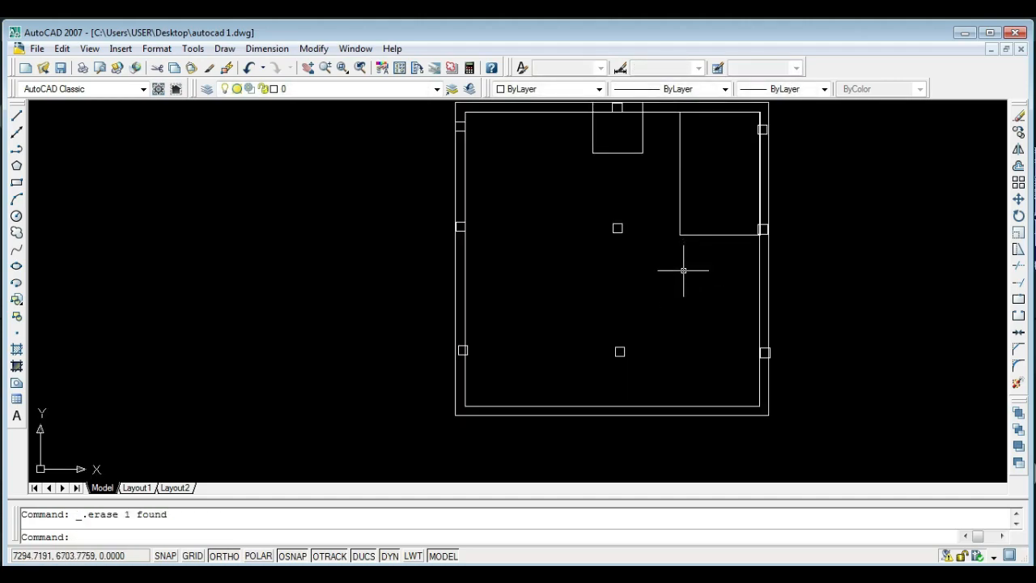
{"action": "type", "text": "rec"}
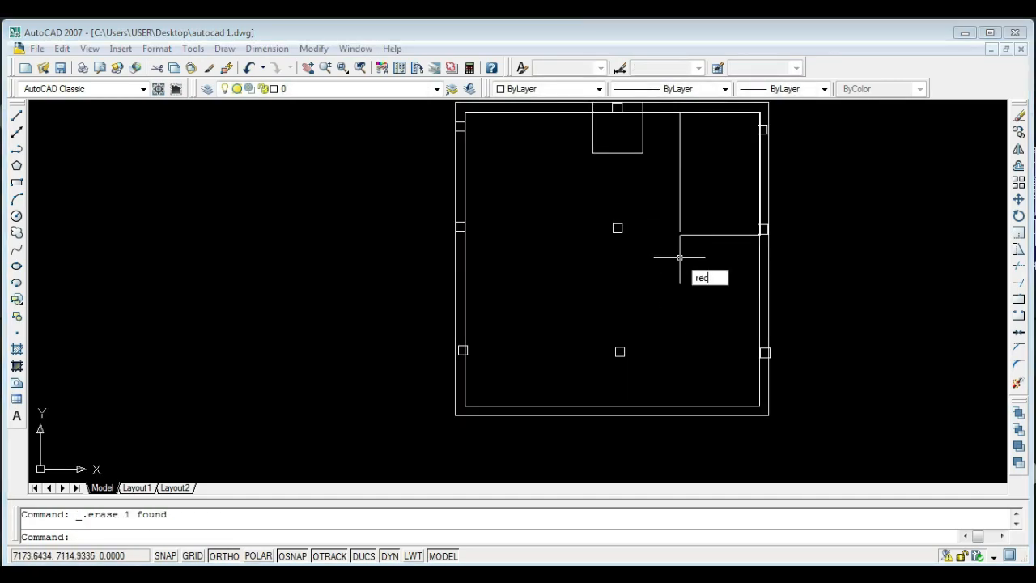
{"action": "key", "text": "Return"}
{"action": "left_click", "coordinate": [680, 235]}
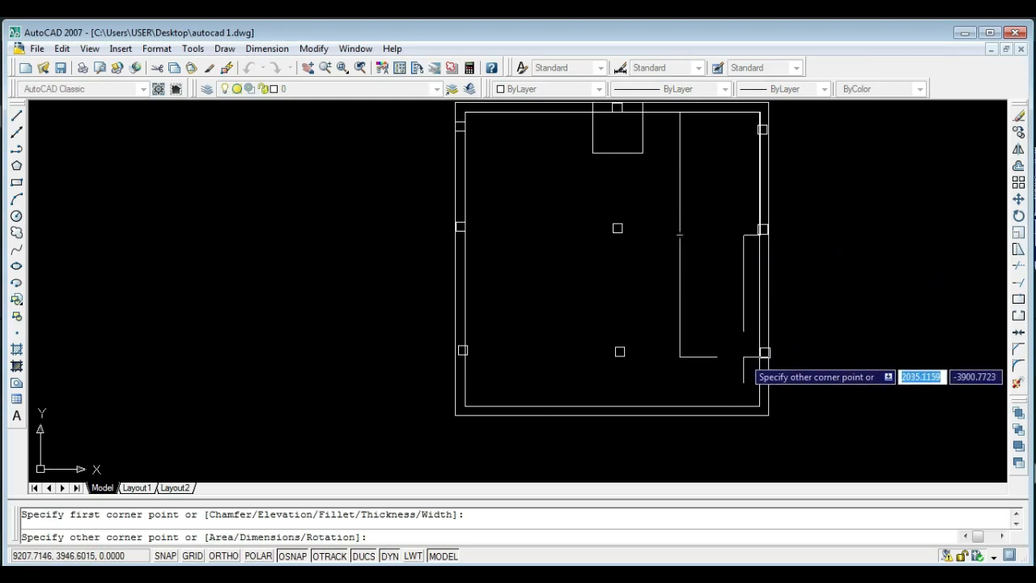
{"action": "left_click", "coordinate": [762, 357]}
{"action": "key", "text": "Escape"}
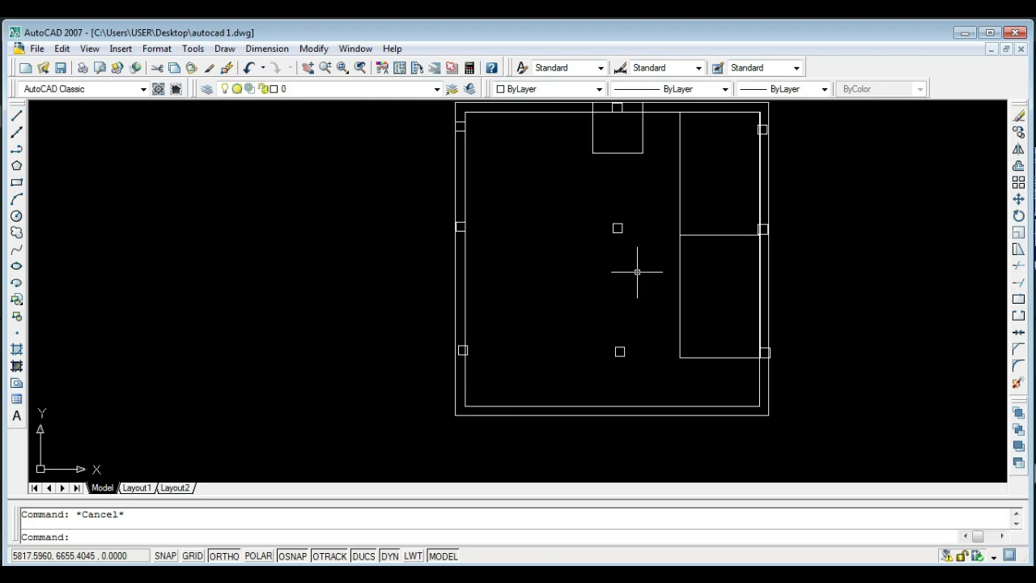
{"action": "key", "text": "ctrl+s"}
- Erase the two stacked rectangles along the right wall and the small rectangle at the upper wall
{"action": "left_click", "coordinate": [696, 274]}
{"action": "left_click", "coordinate": [673, 204]}
{"action": "key", "text": "Delete"}
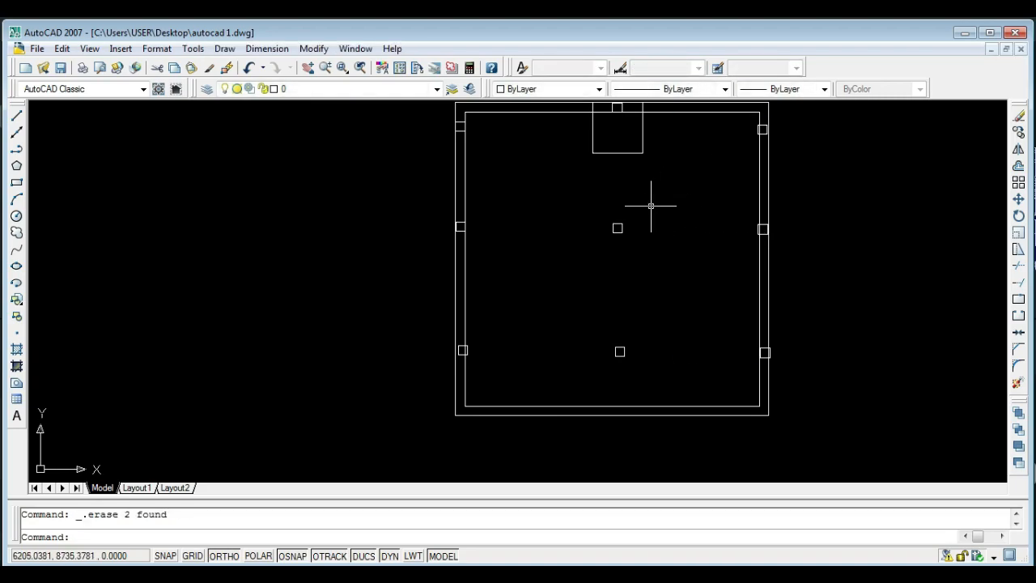
{"action": "middle_click_drag", "start_coordinate": [635, 218], "coordinate": [647, 251]}
{"action": "left_click", "coordinate": [670, 186]}
{"action": "left_click", "coordinate": [626, 176]}
{"action": "key", "text": "Delete"}
{"action": "left_click", "coordinate": [437, 118]}
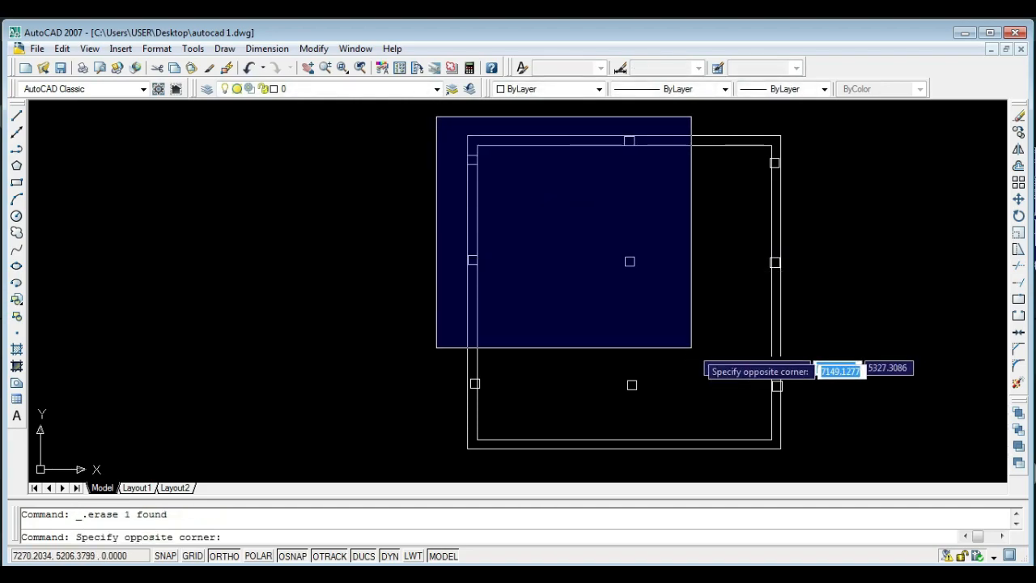
{"action": "left_click", "coordinate": [808, 400]}
{"action": "left_click", "coordinate": [595, 165], "text": "shift"}
{"action": "left_click", "coordinate": [548, 103], "text": "shift"}
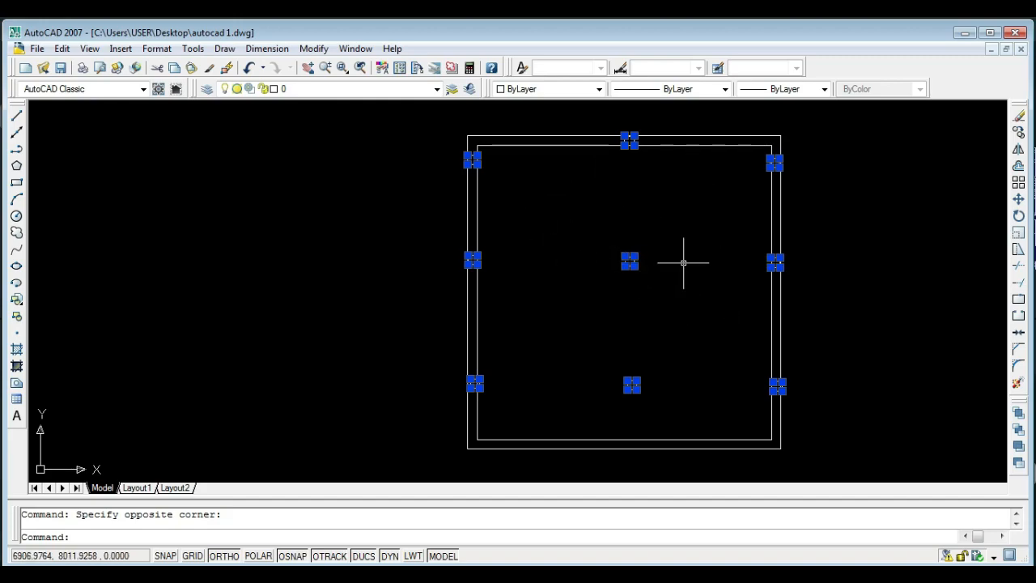
{"action": "key", "text": "Escape"}
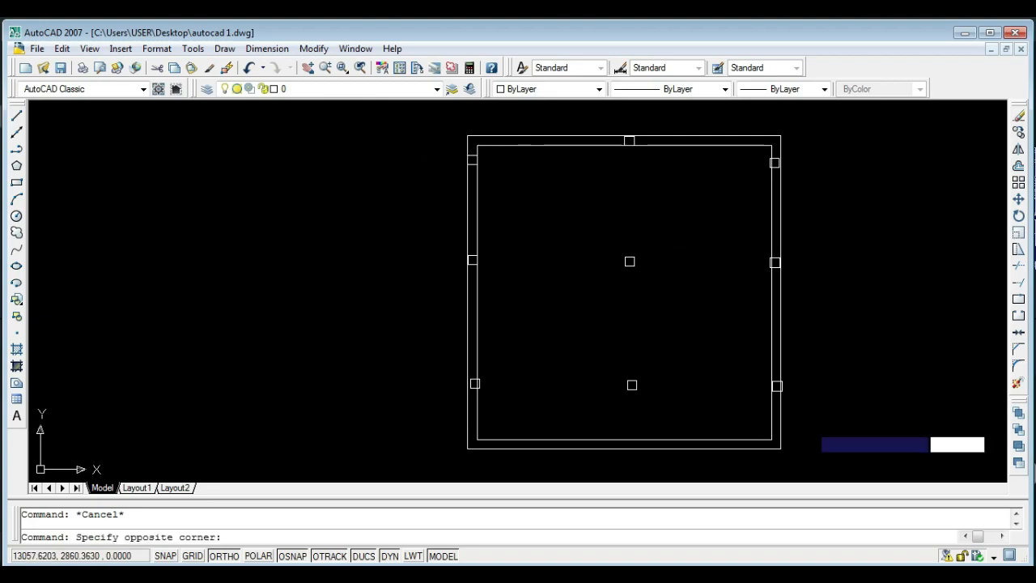
{"action": "left_click", "coordinate": [876, 424]}
{"action": "left_click", "coordinate": [382, 136]}
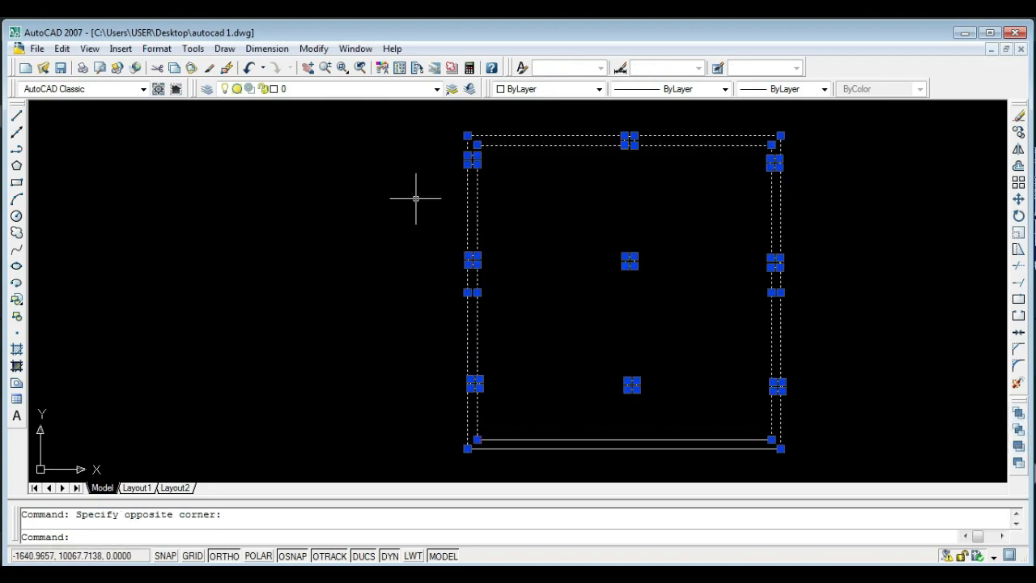
{"action": "key", "text": "Escape"}
- Erase all nine small squares in the plan, keeping the double wall lines
{"action": "left_click", "coordinate": [413, 138]}
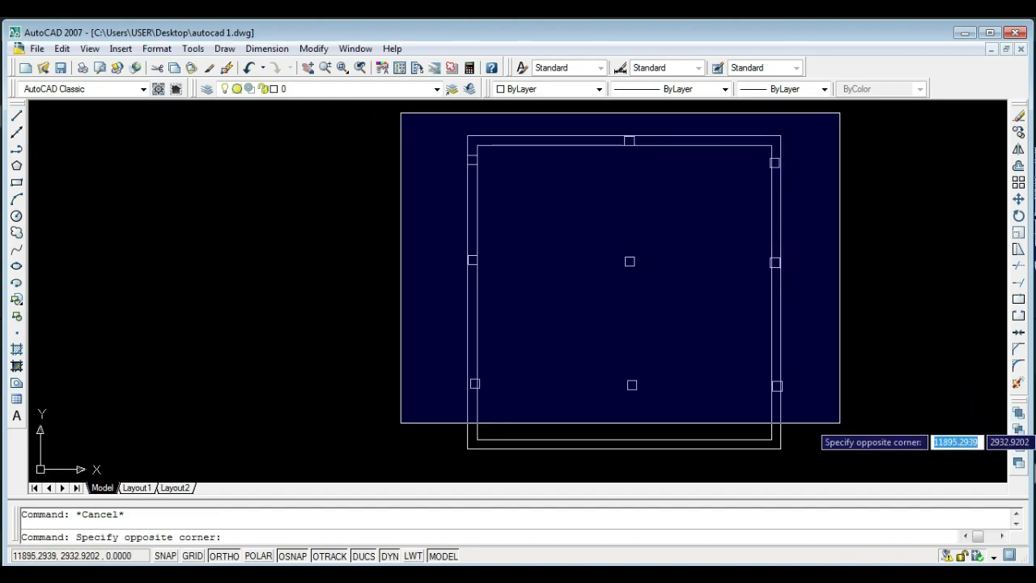
{"action": "left_click", "coordinate": [839, 422]}
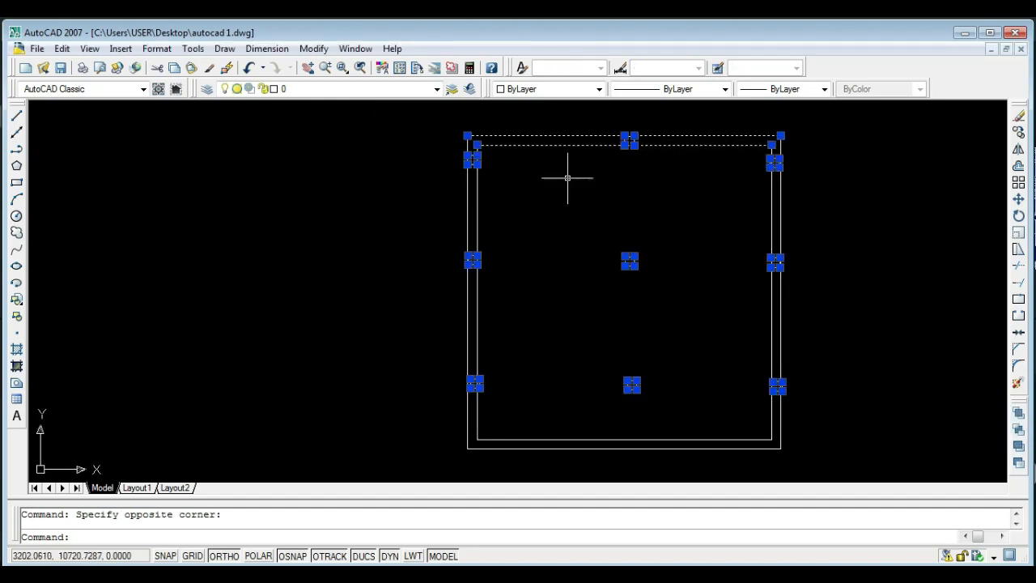
{"action": "left_click", "coordinate": [555, 156]}
{"action": "left_click", "coordinate": [532, 121], "text": "shift"}
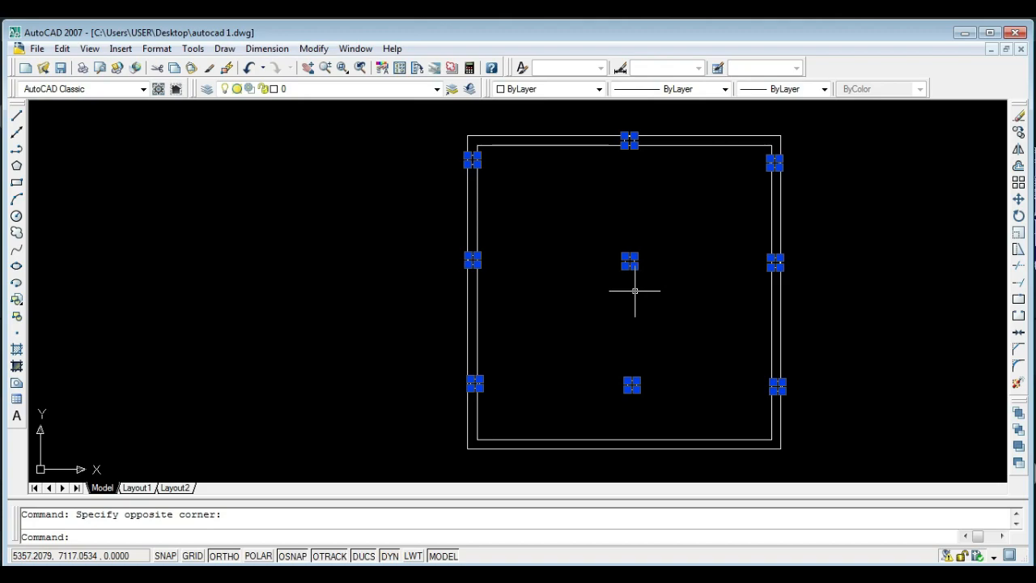
{"action": "key", "text": "Delete"}
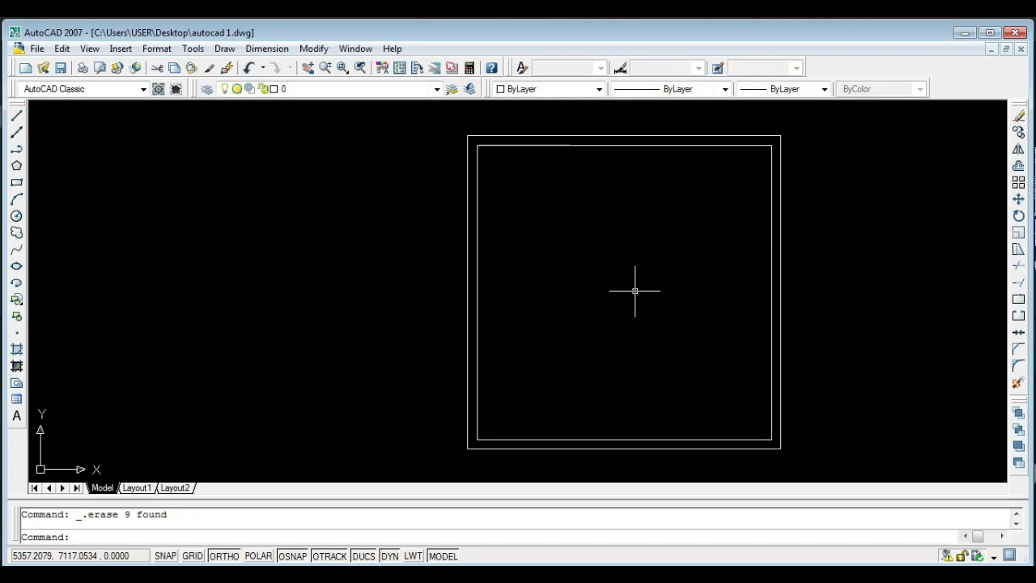
- Zoom to the extents of the plan and save the drawing
{"action": "middle_click_drag", "start_coordinate": [618, 296], "coordinate": [569, 284]}
{"action": "type", "text": "z"}
{"action": "key", "text": "Return"}
{"action": "type", "text": "e"}
{"action": "key", "text": "Return"}
{"action": "key", "text": "ctrl+s"}
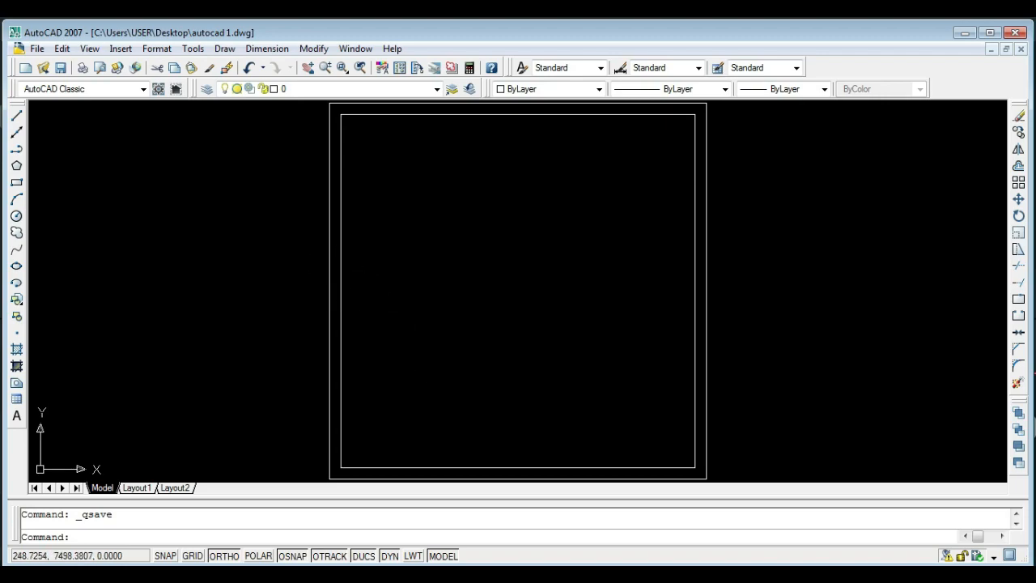
{"action": "scroll", "coordinate": [341, 273], "scroll_direction": "down", "scroll_amount": 1}
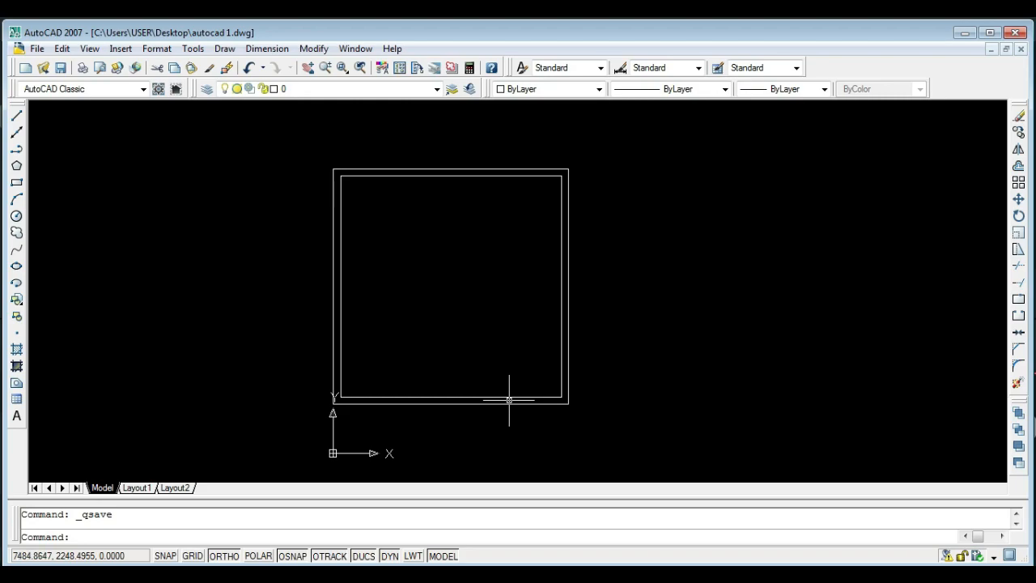
{"action": "scroll", "coordinate": [369, 194], "scroll_direction": "up", "scroll_amount": 1}
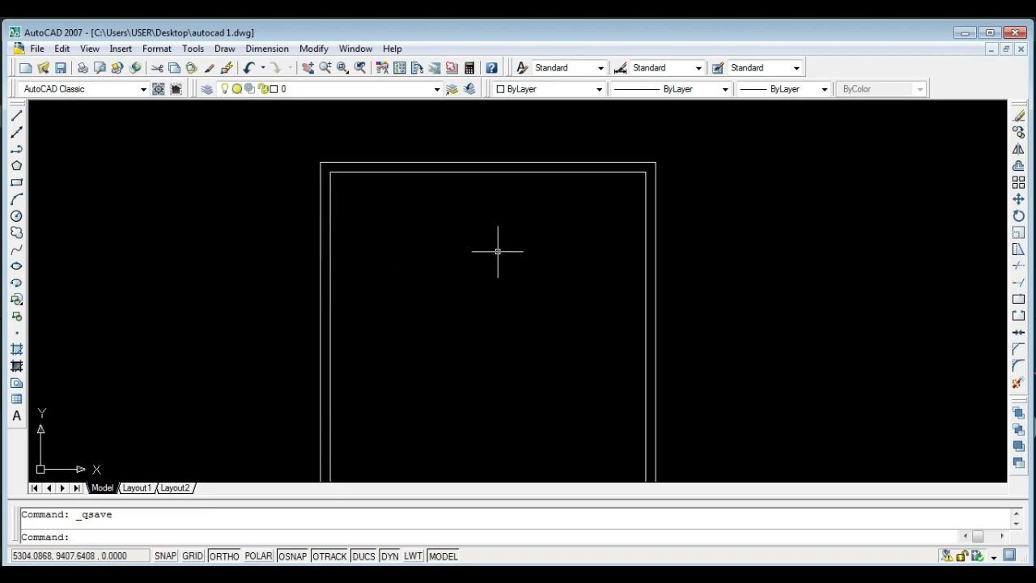
{"action": "middle_click_drag", "start_coordinate": [447, 275], "coordinate": [542, 266]}
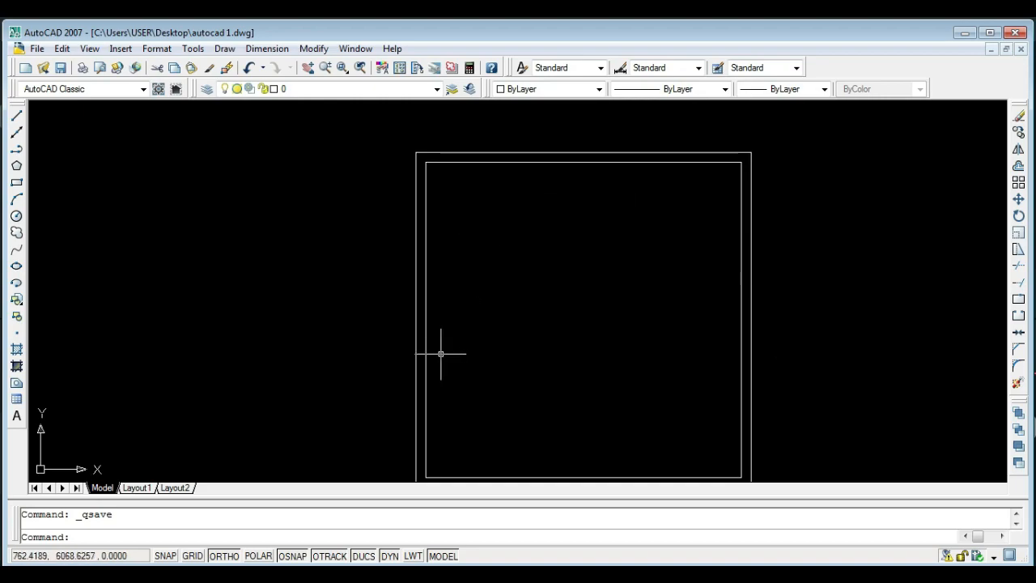
{"action": "middle_click_drag", "start_coordinate": [620, 445], "coordinate": [607, 375]}
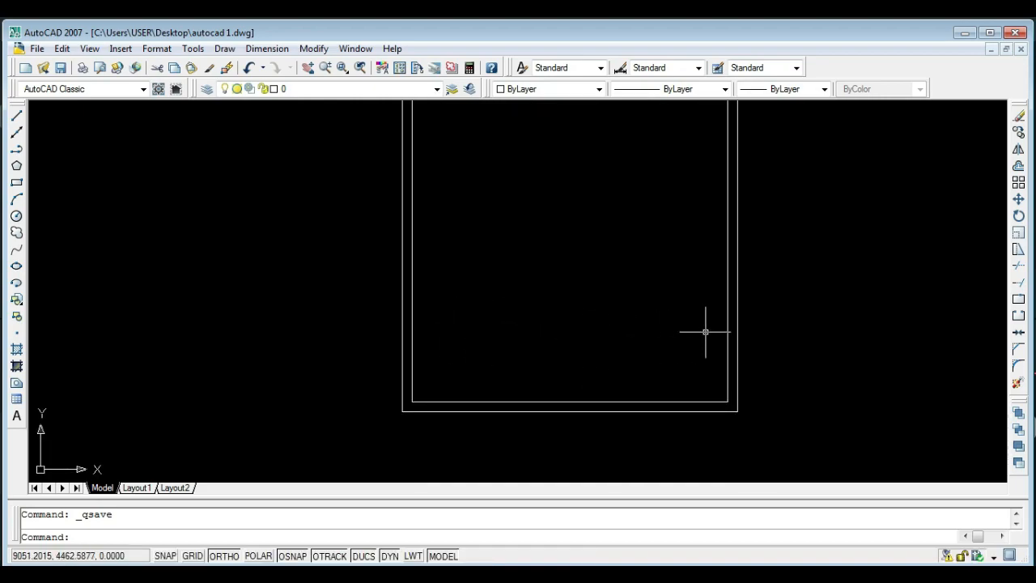
{"action": "middle_click_drag", "start_coordinate": [526, 331], "coordinate": [536, 352]}
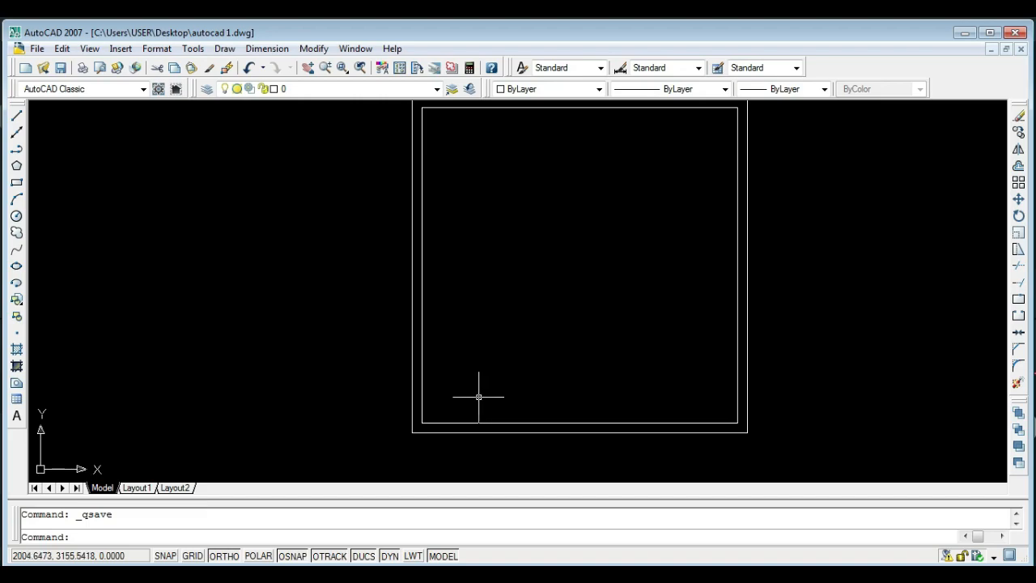
{"action": "middle_click_drag", "start_coordinate": [468, 401], "coordinate": [463, 345]}
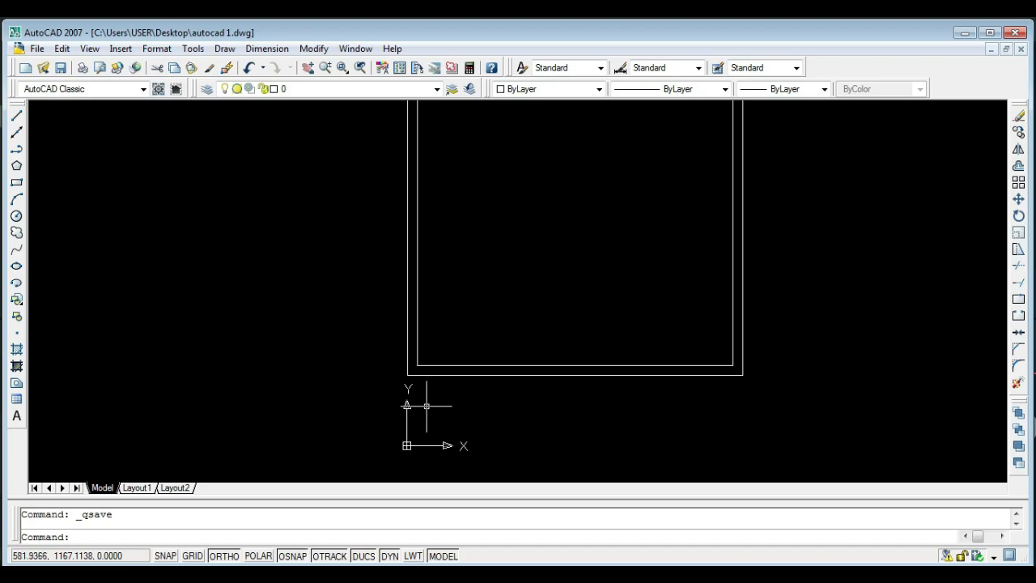
- Draw a horizontal line between the two lines of the lower wall, extending past the plan on both sides
{"action": "type", "text": "l"}
{"action": "key", "text": "Return"}
{"action": "left_click", "coordinate": [317, 371]}
{"action": "left_click", "coordinate": [834, 371]}
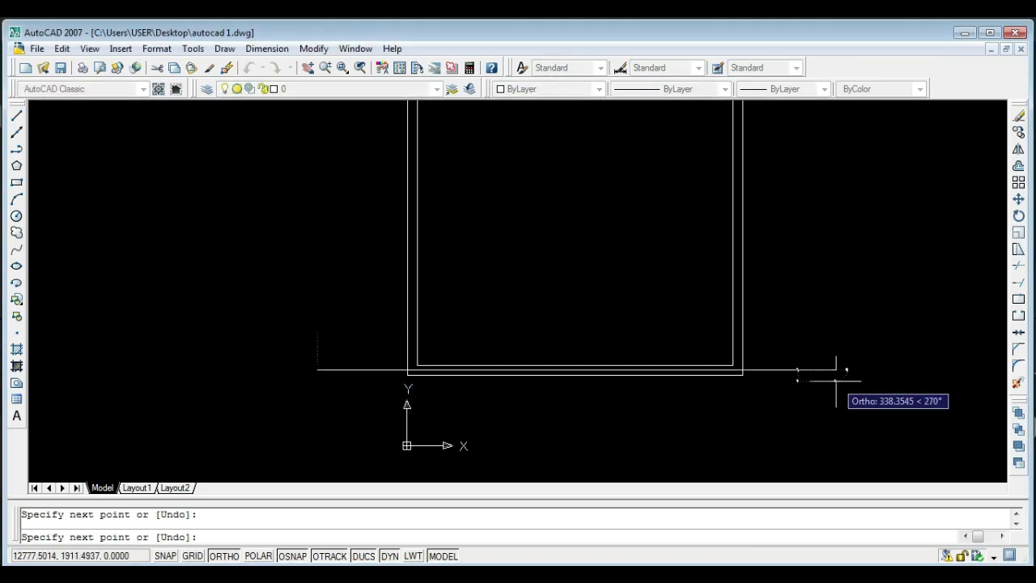
{"action": "key", "text": "Escape"}
- Move the long horizontal line down onto the outer line of the lower wall
{"action": "left_click", "coordinate": [810, 366]}
{"action": "left_click", "coordinate": [786, 397]}
{"action": "type", "text": "m"}
{"action": "key", "text": "Return"}
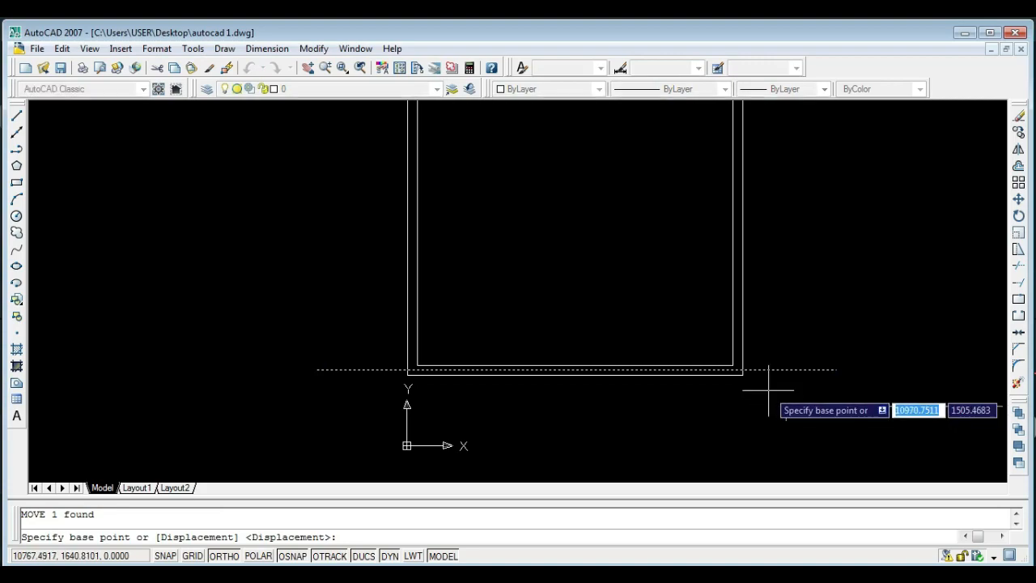
{"action": "left_click", "coordinate": [744, 366]}
{"action": "left_click", "coordinate": [744, 372]}
{"action": "key", "text": "Escape"}
- Copy the long horizontal line straight down to form a parallel line below the plan
{"action": "left_click", "coordinate": [796, 389]}
{"action": "left_click", "coordinate": [784, 367]}
{"action": "type", "text": "co"}
{"action": "key", "text": "Return"}
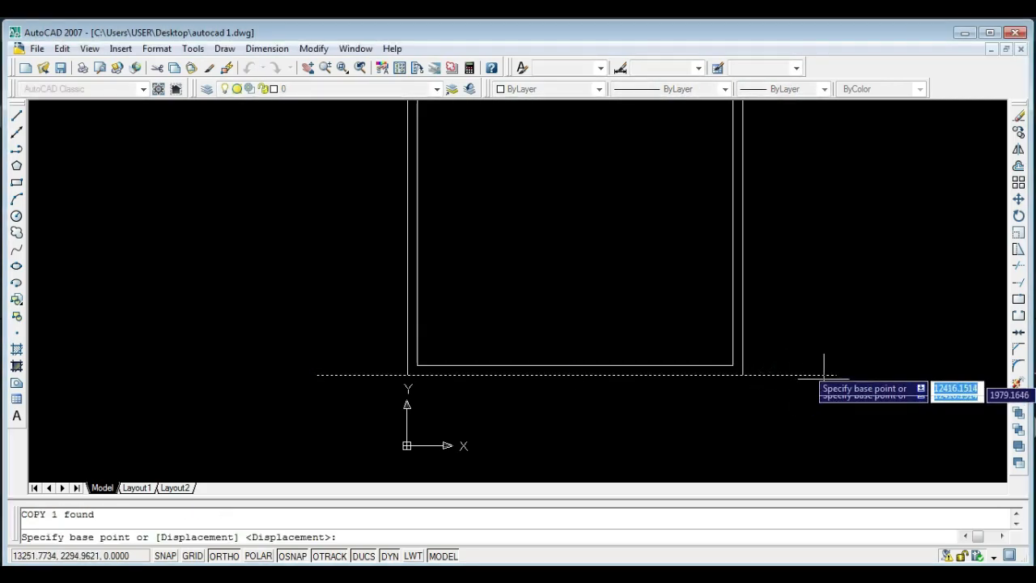
{"action": "left_click", "coordinate": [902, 344]}
{"action": "left_click", "coordinate": [907, 410]}
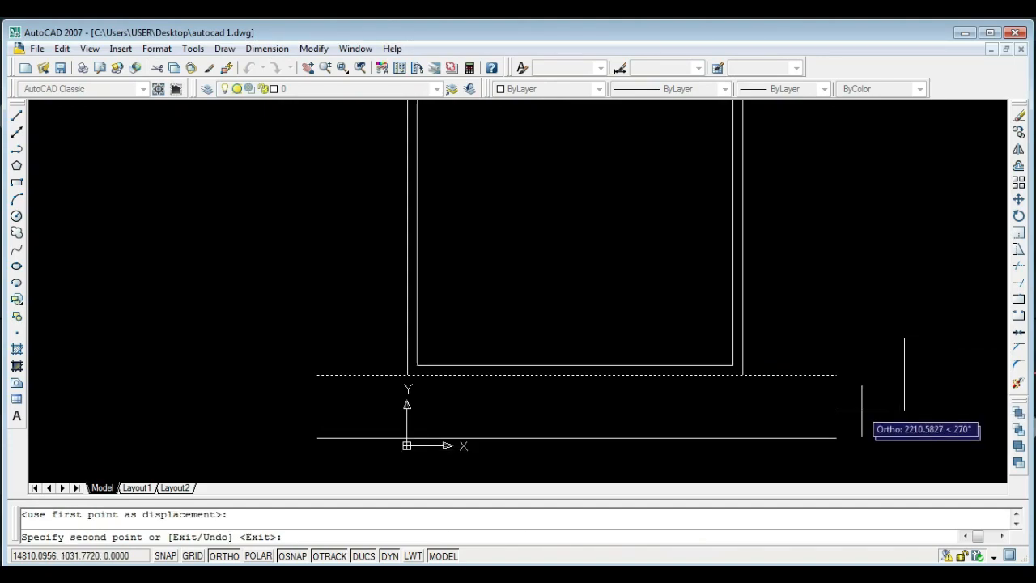
{"action": "key", "text": "Escape"}
- Draw three connected lines from the plan's lower-left outer corner, forming a shallow box below the lower wall
{"action": "scroll", "coordinate": [602, 413], "scroll_direction": "down", "scroll_amount": 2}
{"action": "scroll", "coordinate": [482, 406], "scroll_direction": "up", "scroll_amount": 3}
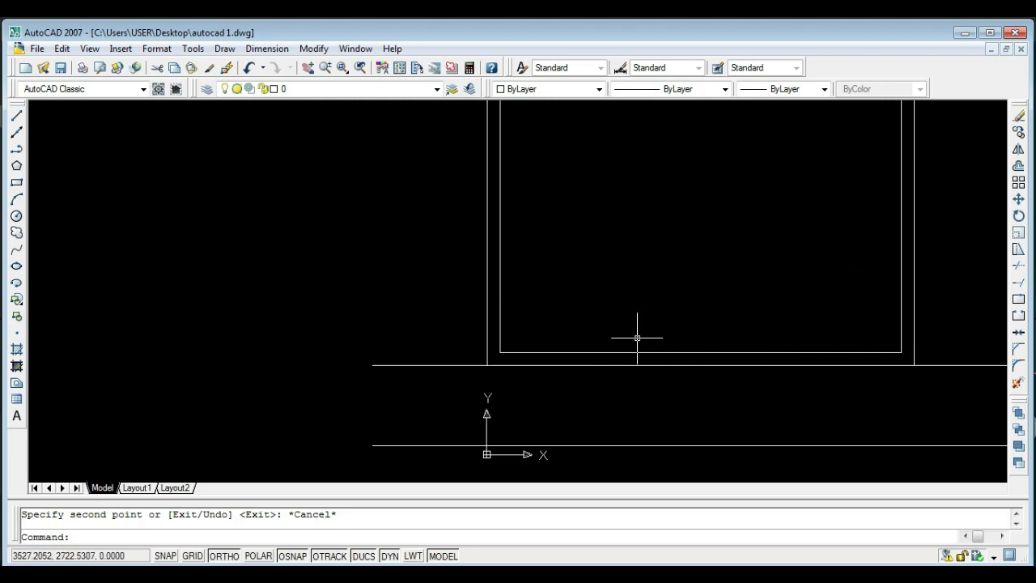
{"action": "scroll", "coordinate": [638, 337], "scroll_direction": "down", "scroll_amount": 1}
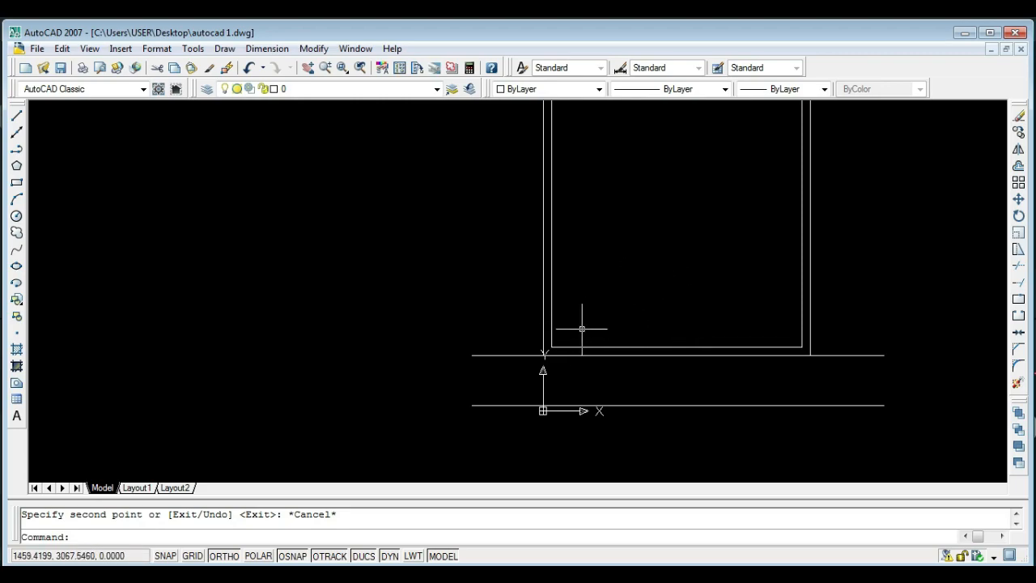
{"action": "type", "text": "l"}
{"action": "key", "text": "Return"}
{"action": "scroll", "coordinate": [560, 344], "scroll_direction": "up", "scroll_amount": 3}
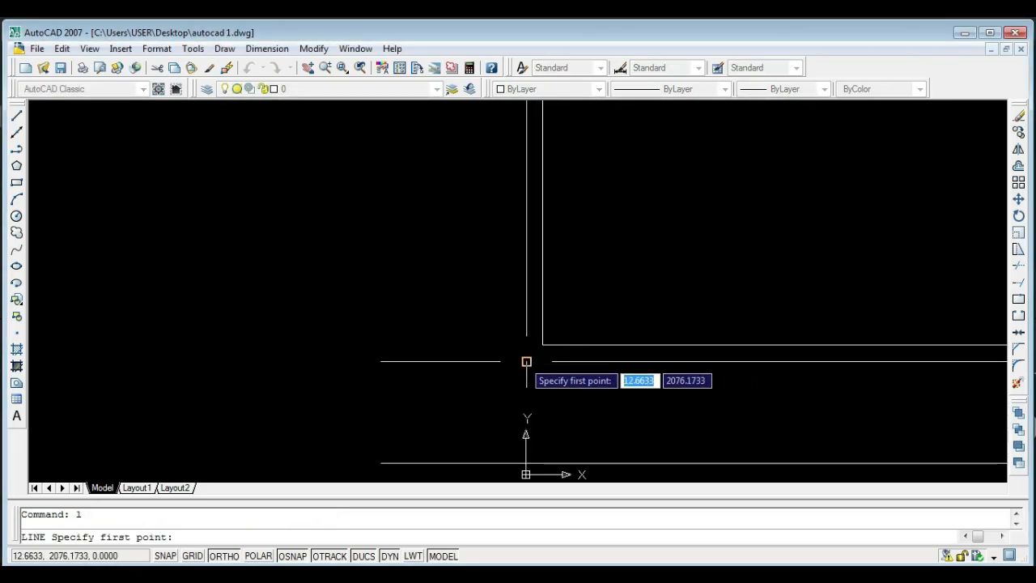
{"action": "left_click", "coordinate": [527, 361]}
{"action": "left_click", "coordinate": [519, 406]}
{"action": "left_click", "coordinate": [776, 404]}
{"action": "left_click", "coordinate": [776, 361]}
{"action": "key", "text": "Escape"}
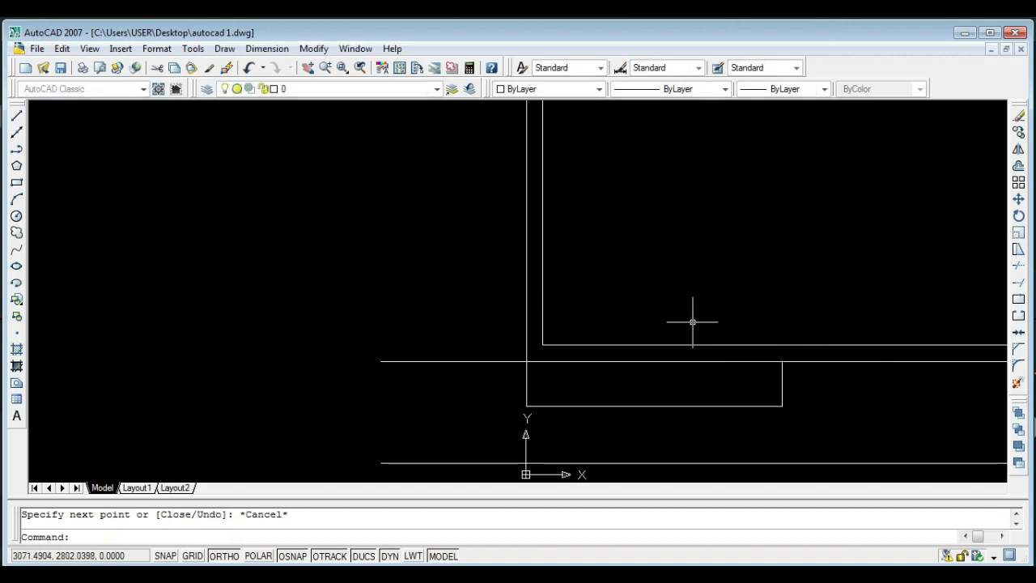
- Erase the three lines of the shallow box below the lower wall
{"action": "scroll", "coordinate": [696, 324], "scroll_direction": "down", "scroll_amount": 2}
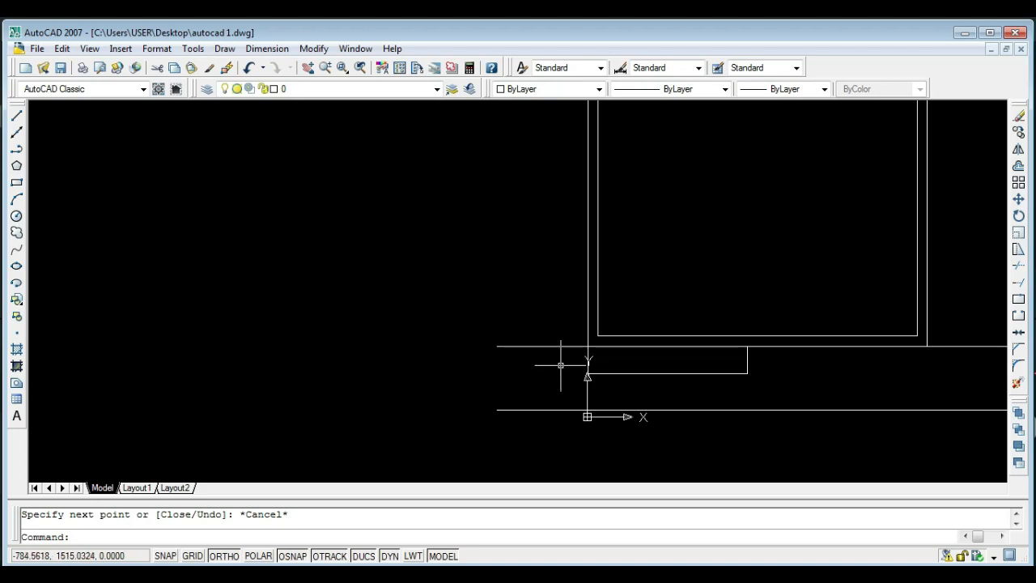
{"action": "left_click", "coordinate": [781, 382]}
{"action": "left_click", "coordinate": [724, 360]}
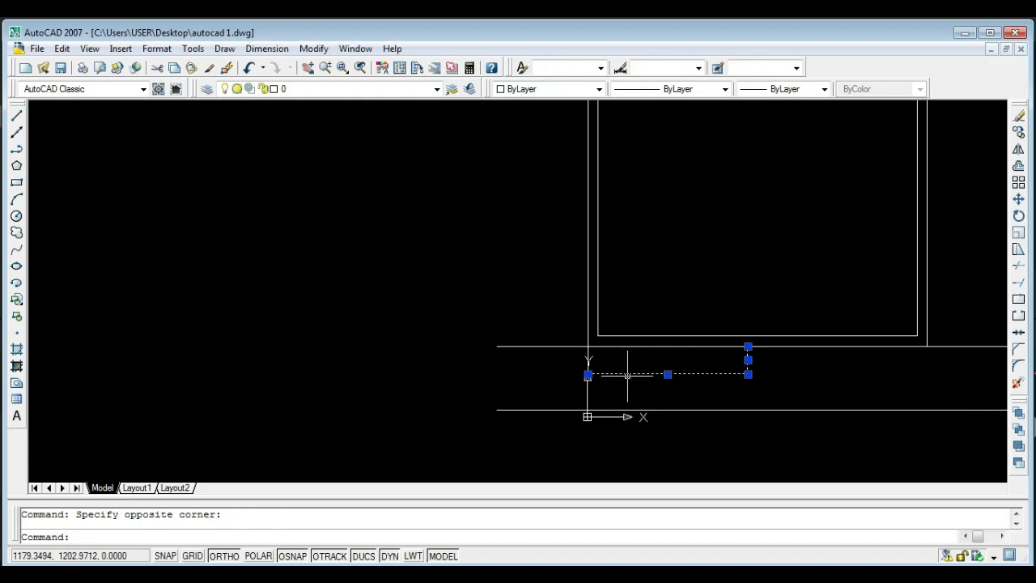
{"action": "scroll", "coordinate": [611, 366], "scroll_direction": "up", "scroll_amount": 3}
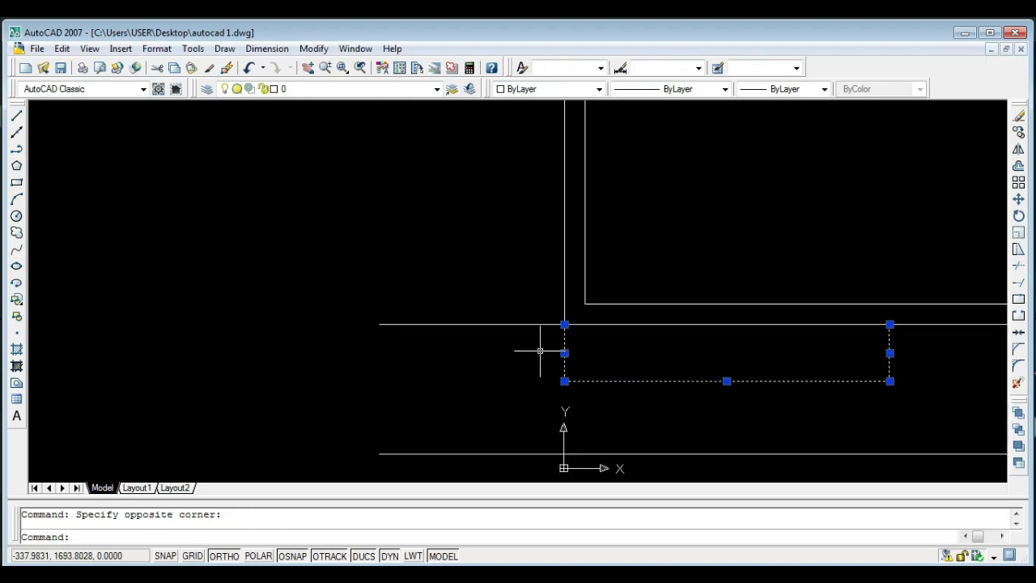
{"action": "key", "text": "Delete"}
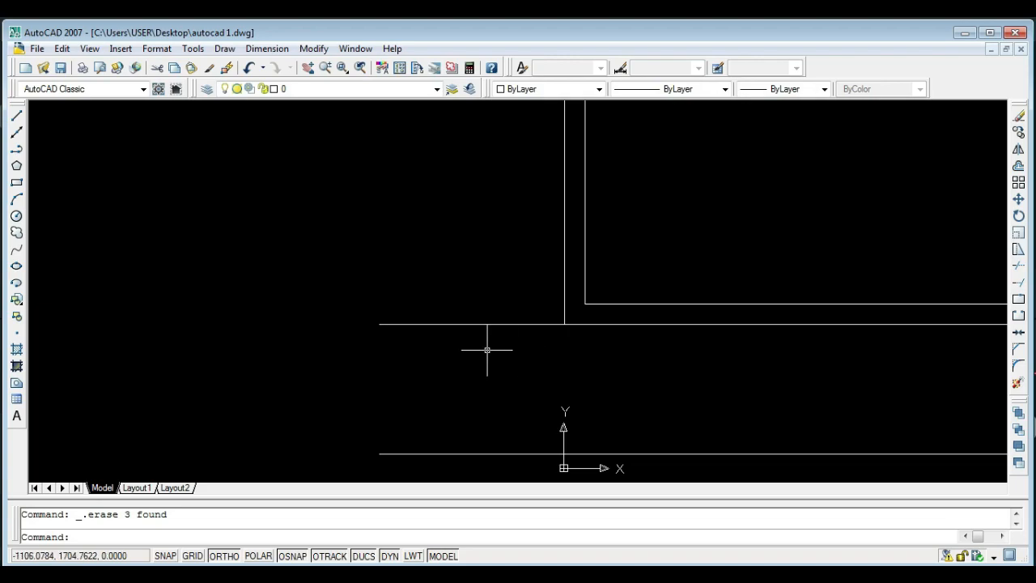
{"action": "scroll", "coordinate": [462, 342], "scroll_direction": "down", "scroll_amount": 2}
{"action": "scroll", "coordinate": [470, 359], "scroll_direction": "down", "scroll_amount": 1}
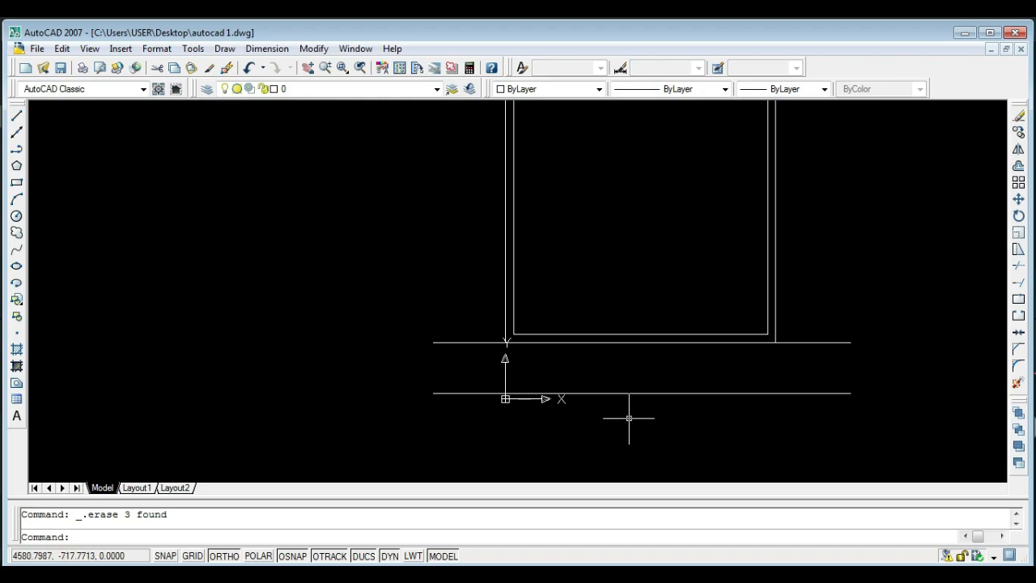
{"action": "mouse_move", "coordinate": [583, 295]}
{"action": "middle_mouse_down"}
{"action": "mouse_move", "coordinate": [553, 326]}
{"action": "mouse_move", "coordinate": [489, 356]}
{"action": "middle_mouse_up"}
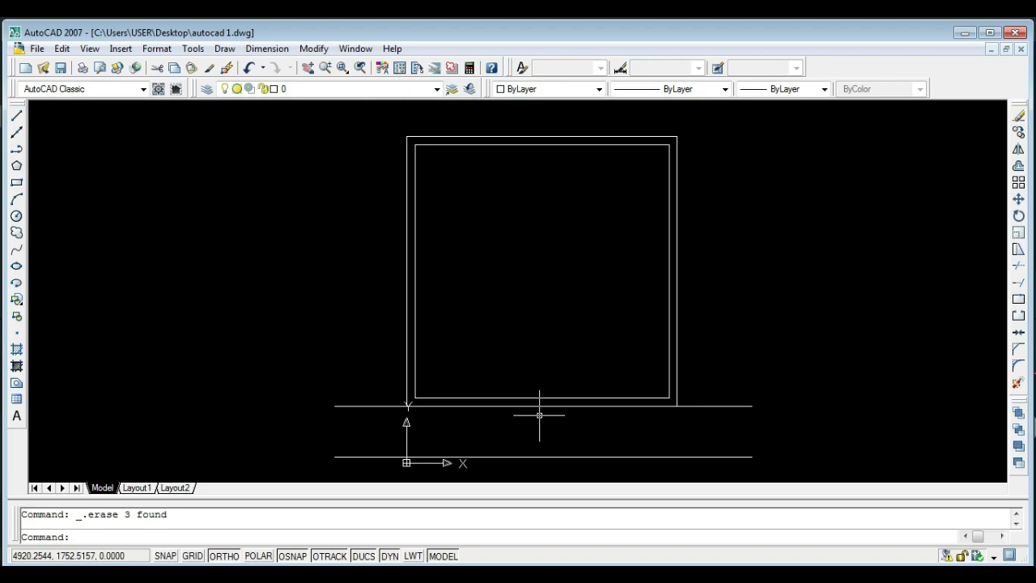
- Save the drawing
{"action": "key", "text": "ctrl+s"}
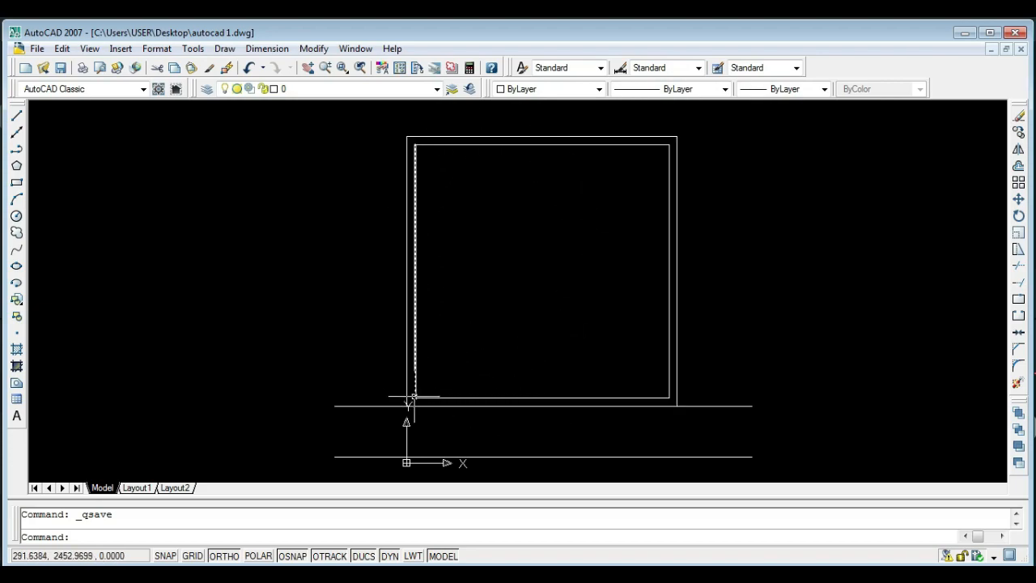
{"action": "scroll", "coordinate": [413, 399], "scroll_direction": "up", "scroll_amount": 2}
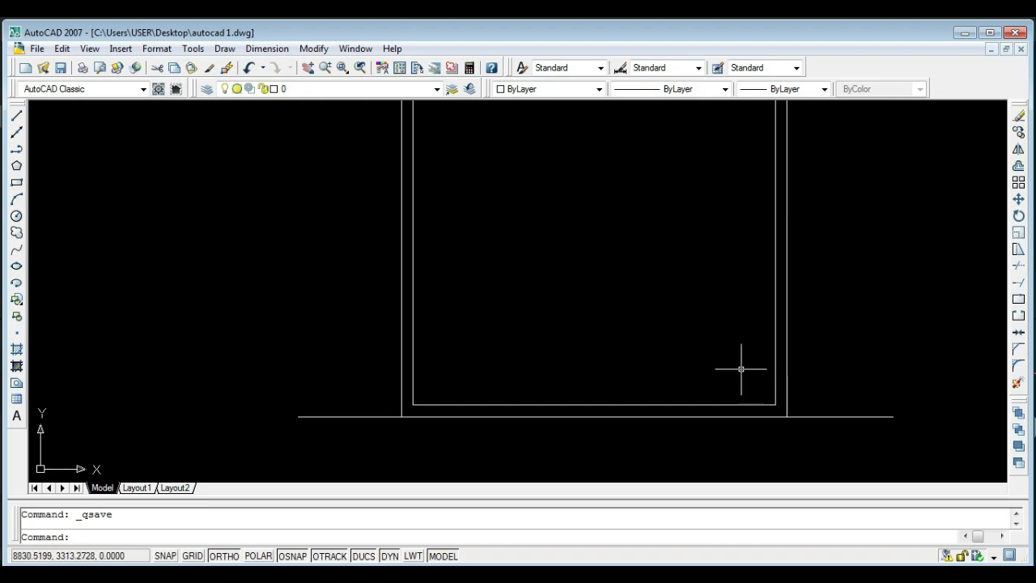
{"action": "scroll", "coordinate": [740, 367], "scroll_direction": "down", "scroll_amount": 2}
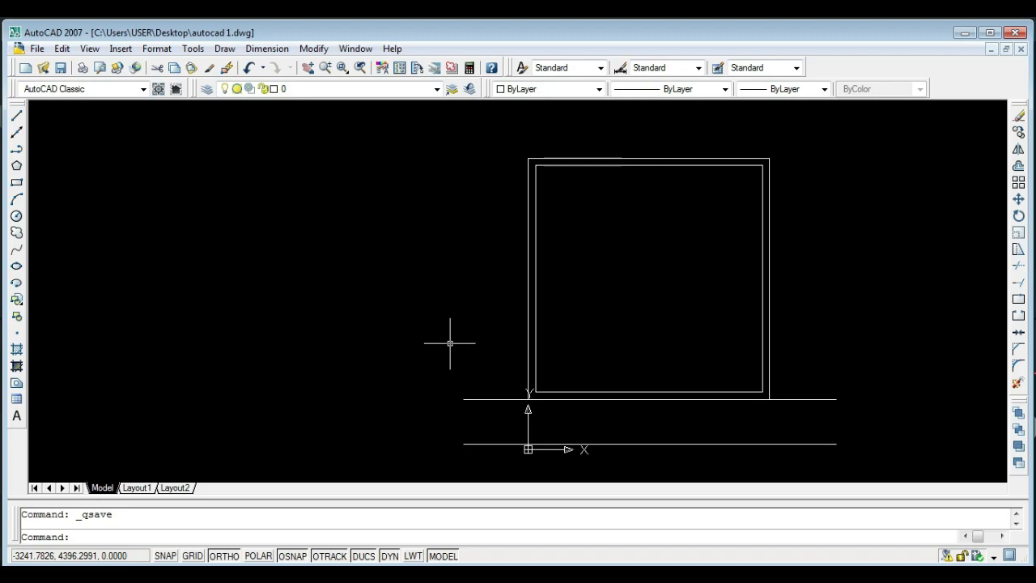
- Draw a 300 by 300 square in the empty area left of the building plan
{"action": "scroll", "coordinate": [442, 266], "scroll_direction": "up", "scroll_amount": 2}
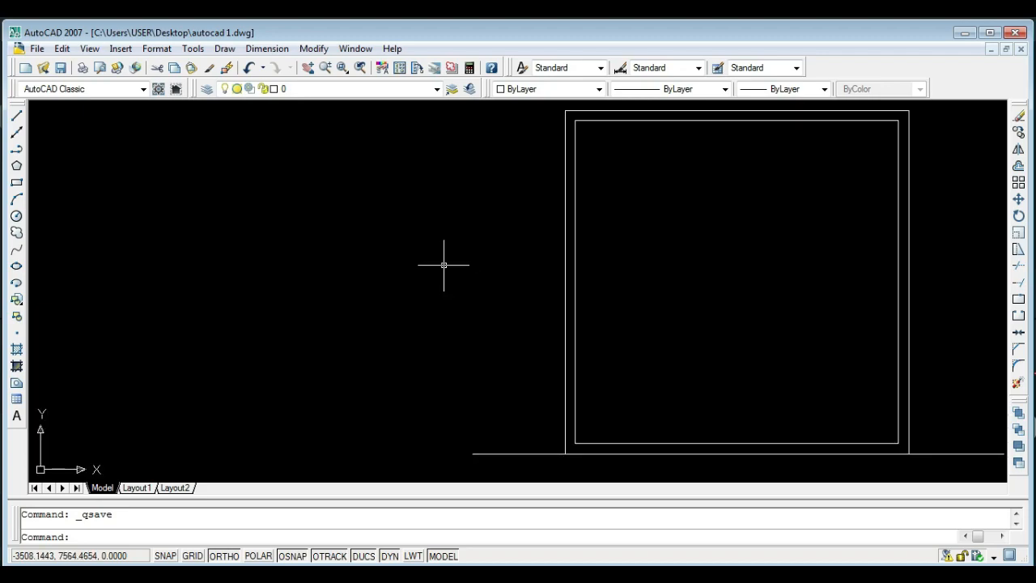
{"action": "type", "text": "rec"}
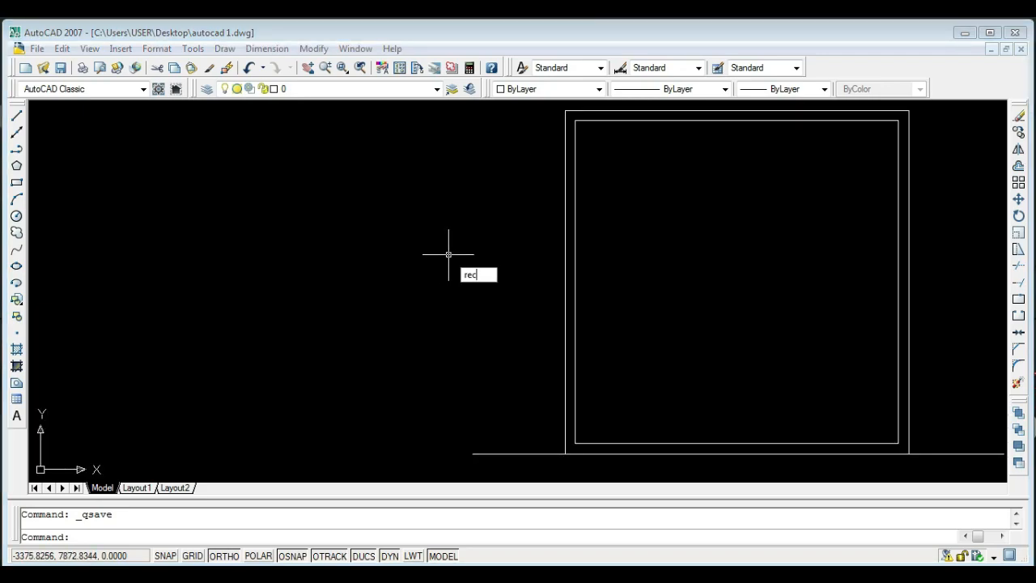
{"action": "key", "text": "Return"}
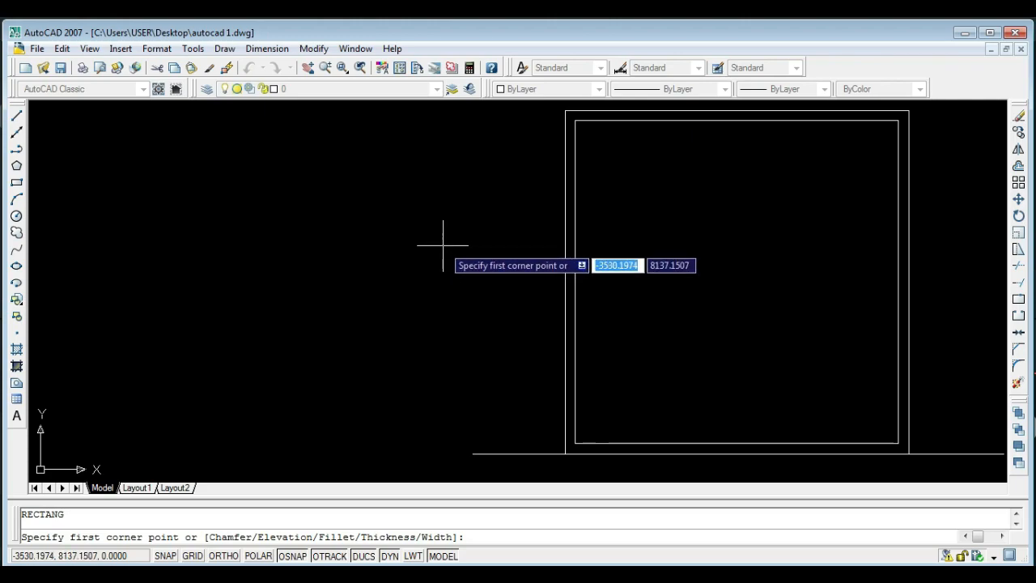
{"action": "left_click", "coordinate": [299, 231]}
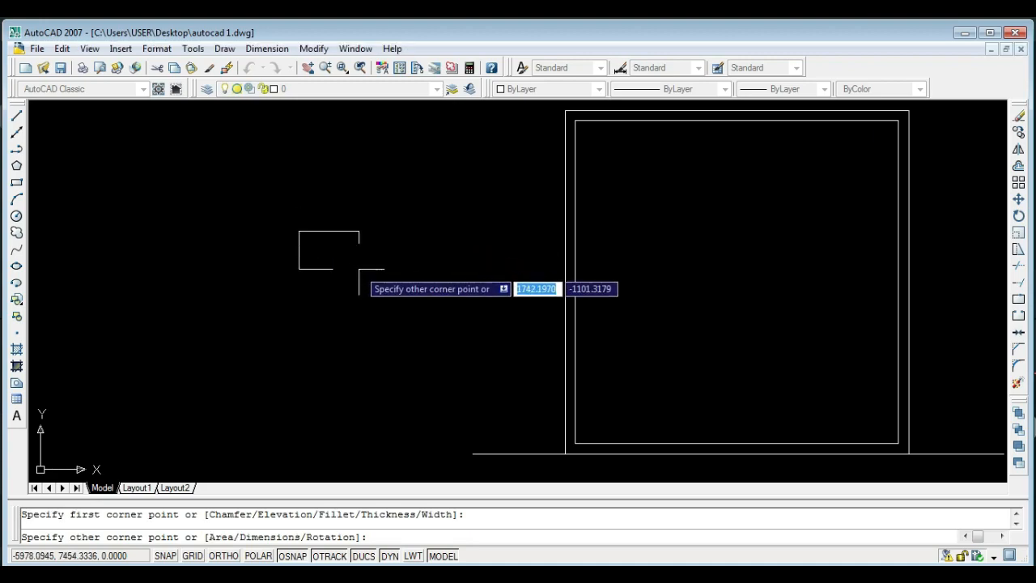
{"action": "type", "text": "300"}
{"action": "key", "text": "Tab"}
{"action": "type", "text": "300"}
{"action": "key", "text": "Return"}
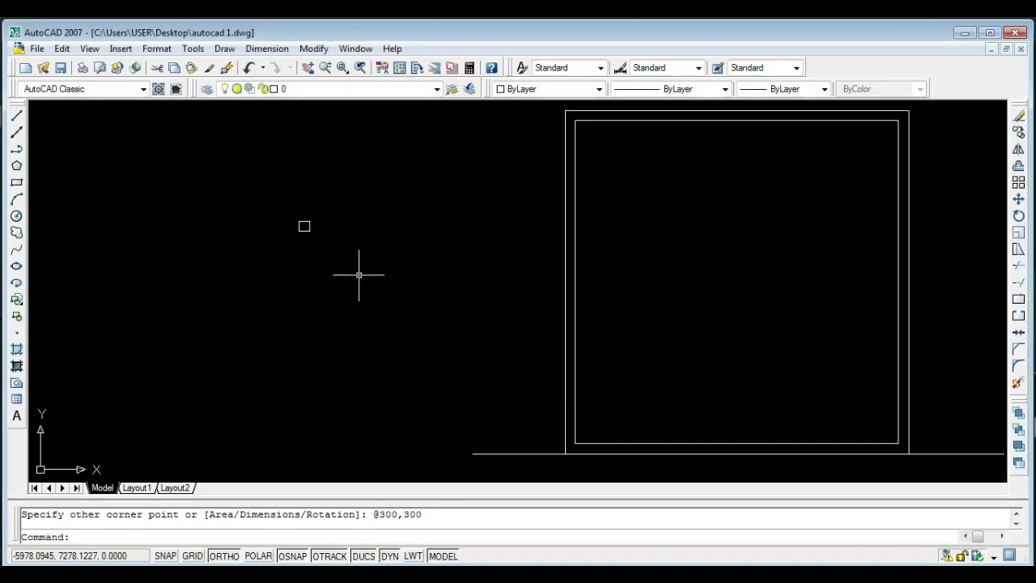
{"action": "scroll", "coordinate": [313, 227], "scroll_direction": "up", "scroll_amount": 4}
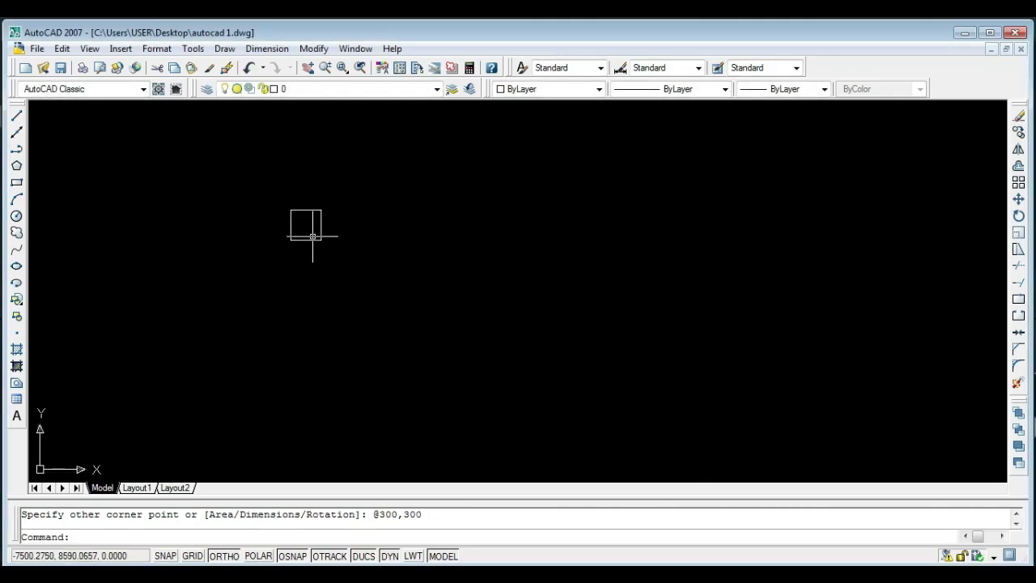
{"action": "scroll", "coordinate": [304, 226], "scroll_direction": "down", "scroll_amount": 2}
{"action": "scroll", "coordinate": [304, 226], "scroll_direction": "down", "scroll_amount": 2}
{"action": "scroll", "coordinate": [359, 229], "scroll_direction": "down", "scroll_amount": 2}
{"action": "scroll", "coordinate": [479, 202], "scroll_direction": "up", "scroll_amount": 4}
{"action": "scroll", "coordinate": [423, 180], "scroll_direction": "down", "scroll_amount": 4}
- Turn Ortho off while moving the small square by its lower-left corner to where the upper wall's inner line would meet the left wall's outer line
{"action": "scroll", "coordinate": [267, 288], "scroll_direction": "up", "scroll_amount": 3}
{"action": "left_click", "coordinate": [269, 301]}
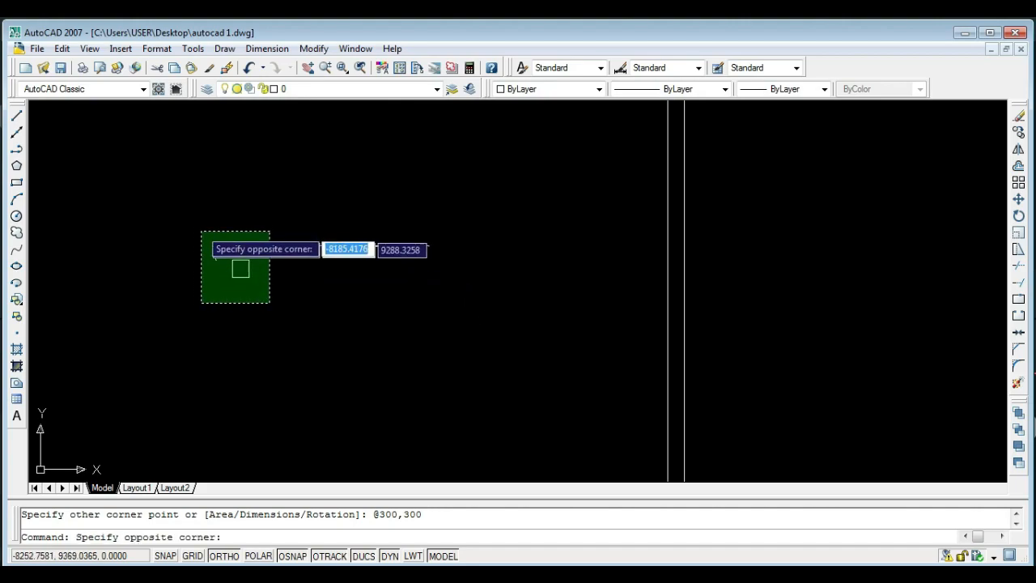
{"action": "left_click", "coordinate": [204, 236]}
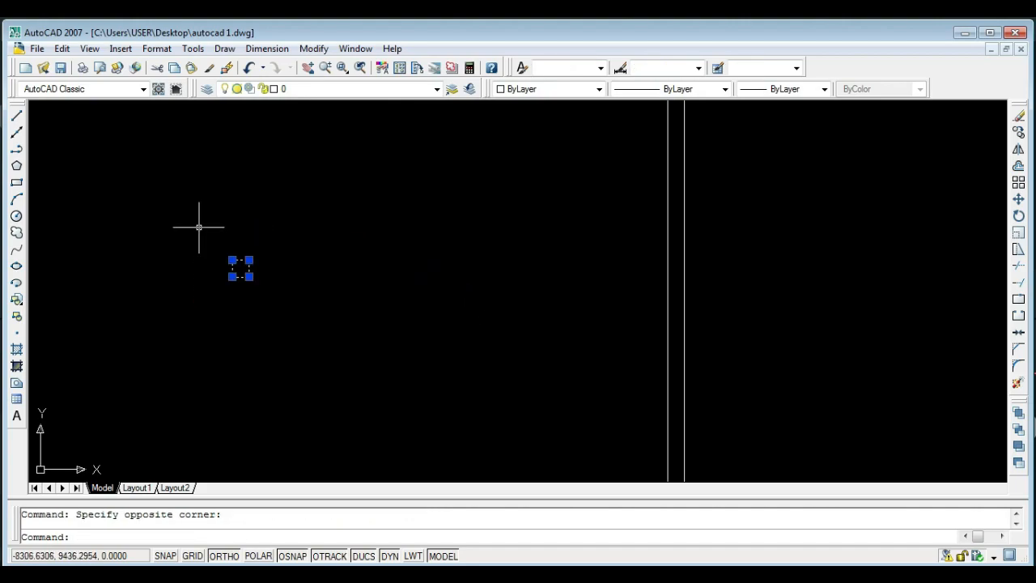
{"action": "left_click", "coordinate": [314, 49]}
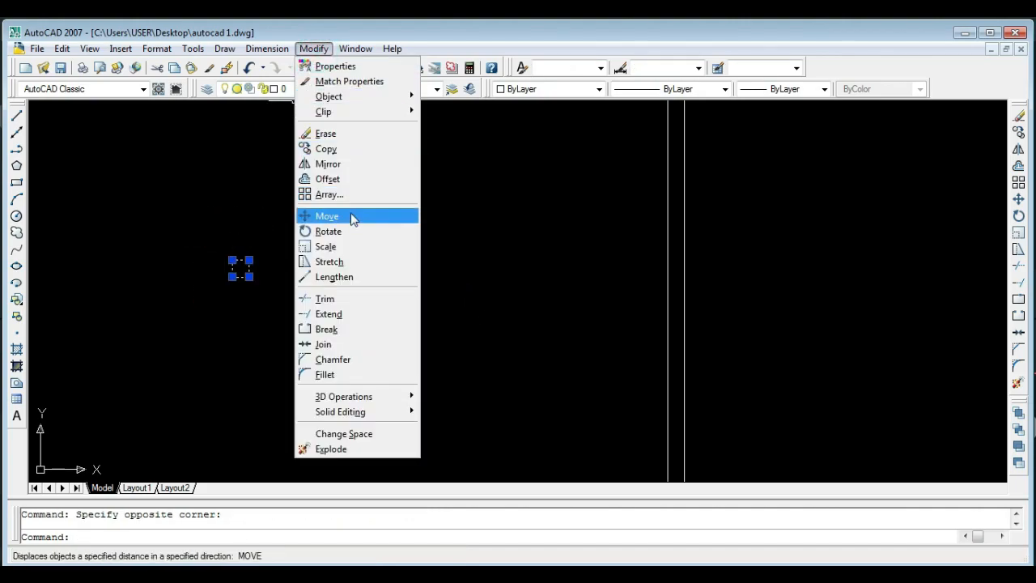
{"action": "left_click", "coordinate": [476, 245]}
{"action": "left_click", "coordinate": [507, 263]}
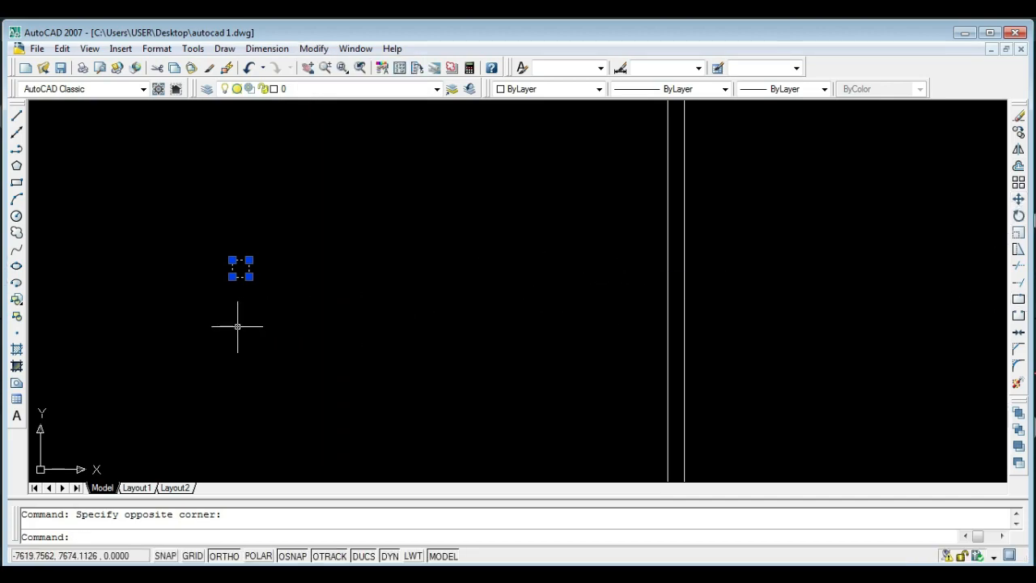
{"action": "type", "text": "m"}
{"action": "key", "text": "Return"}
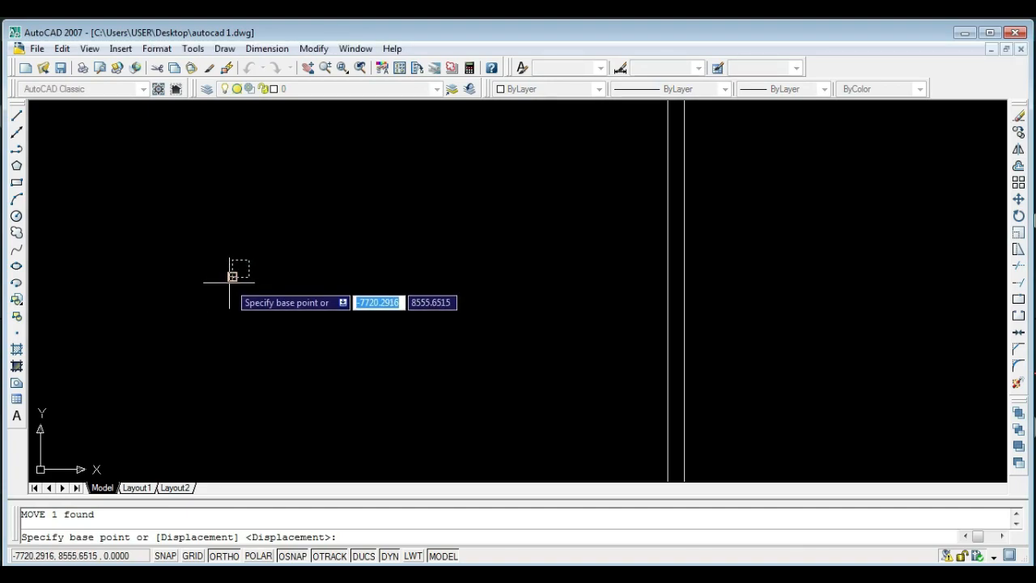
{"action": "scroll", "coordinate": [224, 281], "scroll_direction": "up", "scroll_amount": 3}
{"action": "scroll", "coordinate": [243, 297], "scroll_direction": "down", "scroll_amount": 3}
{"action": "scroll", "coordinate": [607, 145], "scroll_direction": "up", "scroll_amount": 3}
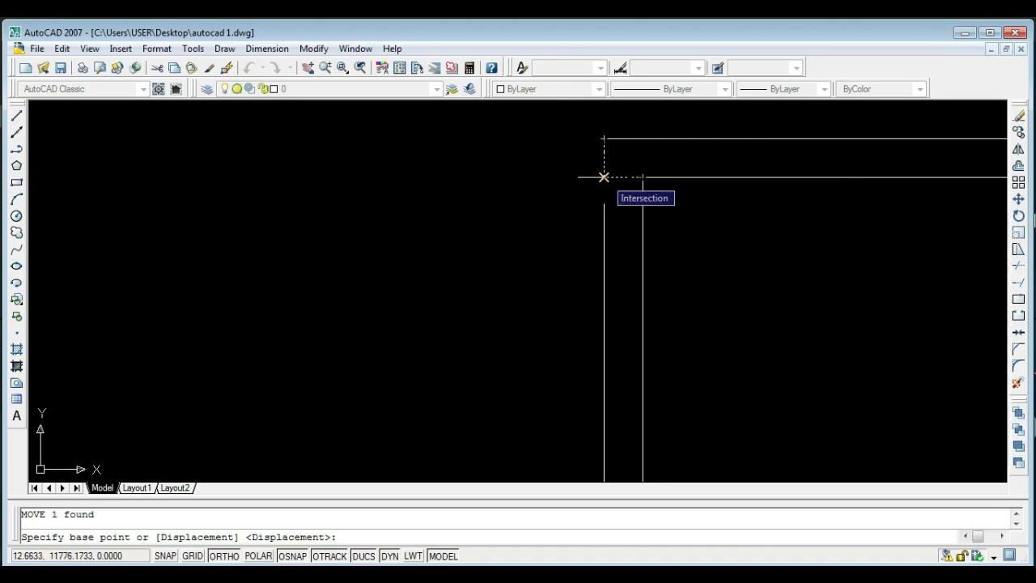
{"action": "scroll", "coordinate": [620, 210], "scroll_direction": "down", "scroll_amount": 5}
{"action": "scroll", "coordinate": [173, 362], "scroll_direction": "up", "scroll_amount": 5}
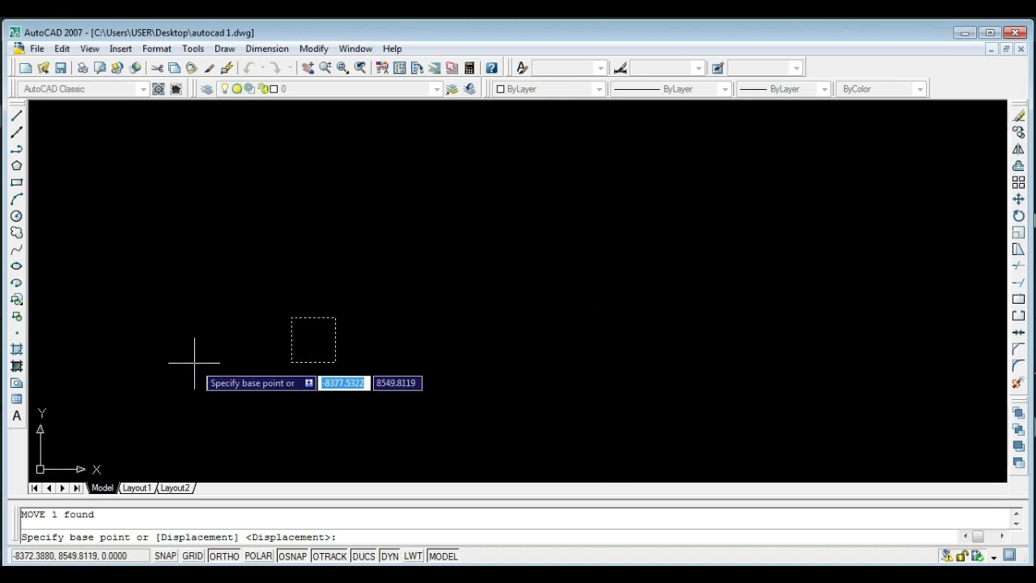
{"action": "left_click", "coordinate": [291, 362]}
{"action": "scroll", "coordinate": [241, 374], "scroll_direction": "down", "scroll_amount": 3}
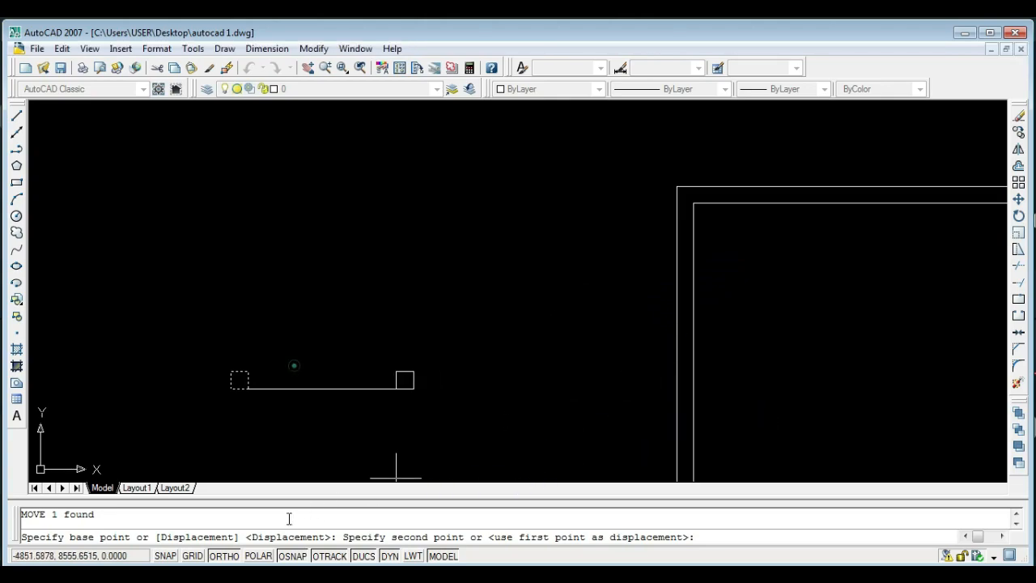
{"action": "left_click", "coordinate": [222, 557]}
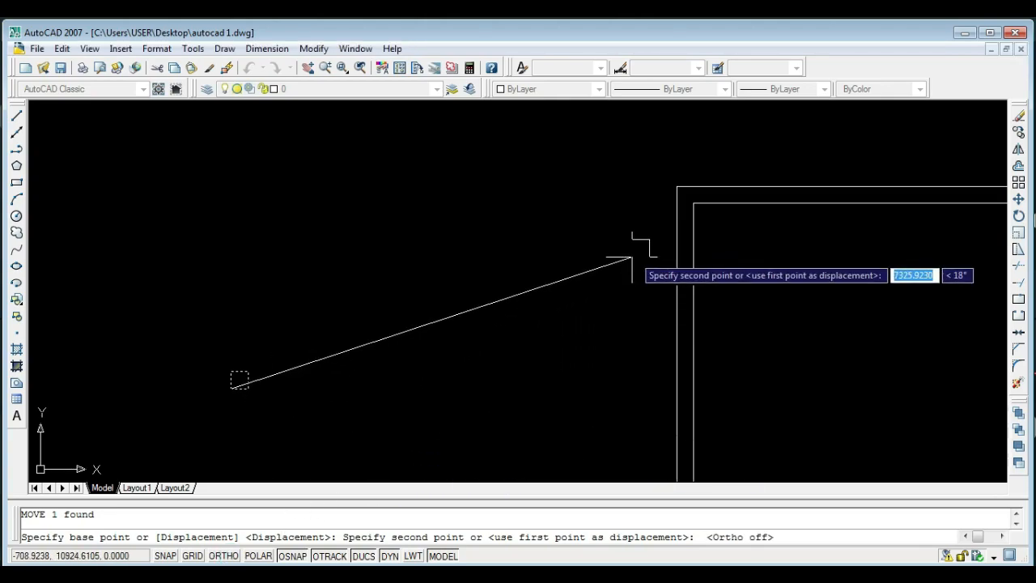
{"action": "scroll", "coordinate": [679, 209], "scroll_direction": "up", "scroll_amount": 3}
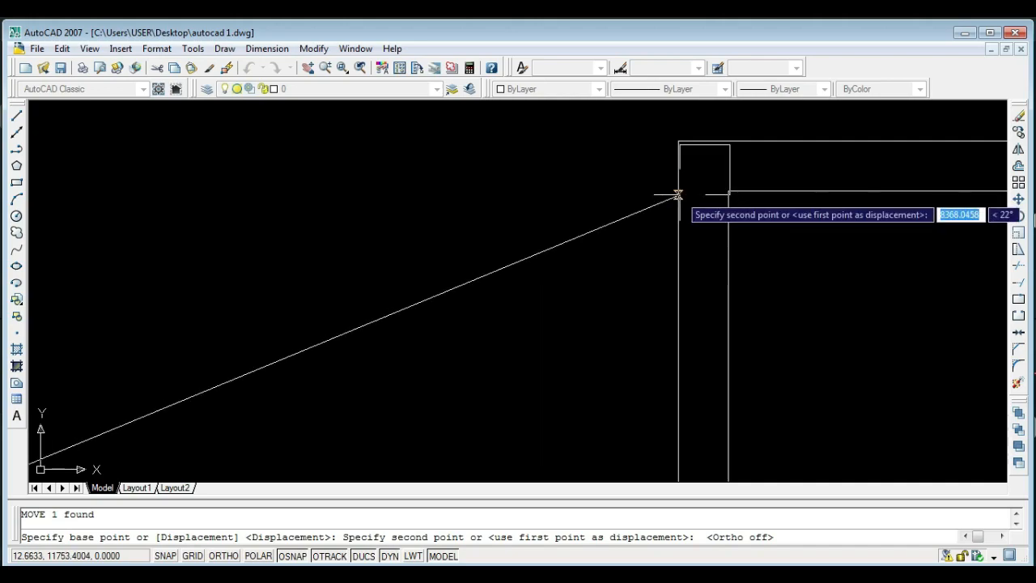
{"action": "left_click", "coordinate": [679, 191]}
- Examine how closely the small square's edges line up with the wall lines at the plan's upper-left corner
{"action": "scroll", "coordinate": [730, 191], "scroll_direction": "up", "scroll_amount": 15}
{"action": "scroll", "coordinate": [654, 144], "scroll_direction": "up", "scroll_amount": 8}
{"action": "scroll", "coordinate": [818, 242], "scroll_direction": "up", "scroll_amount": 4}
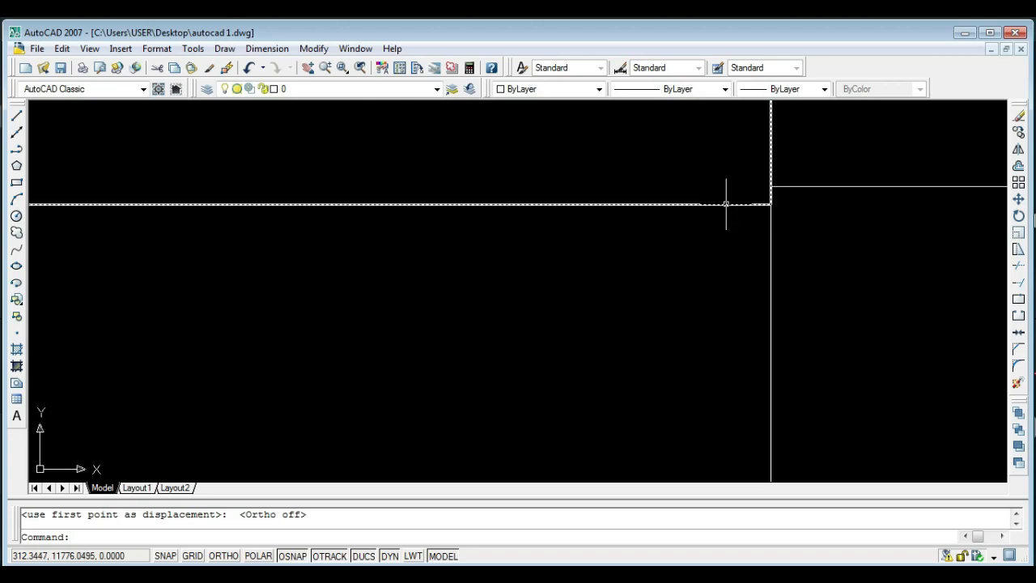
{"action": "scroll", "coordinate": [669, 222], "scroll_direction": "down", "scroll_amount": 10}
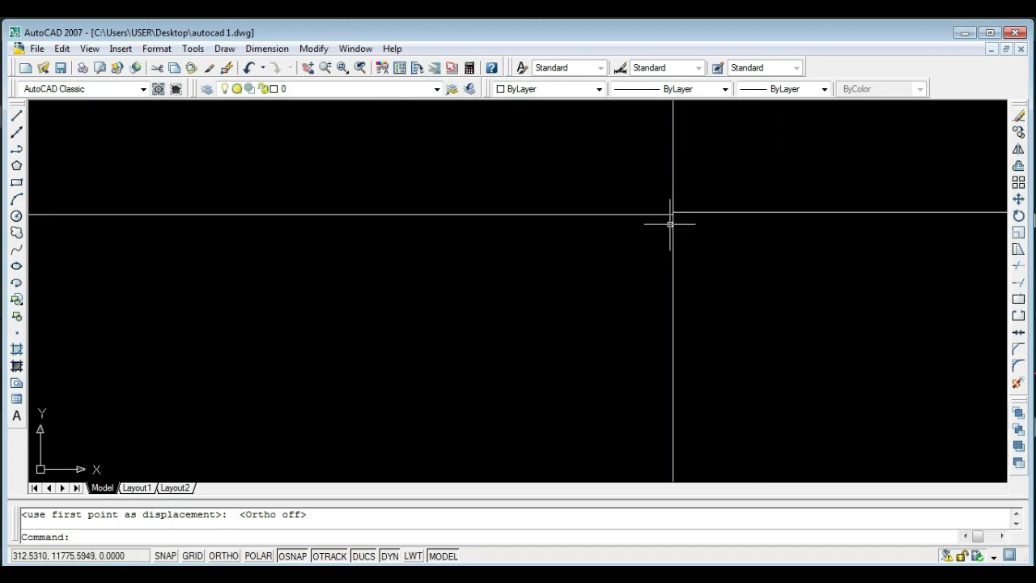
{"action": "scroll", "coordinate": [593, 242], "scroll_direction": "down", "scroll_amount": 5}
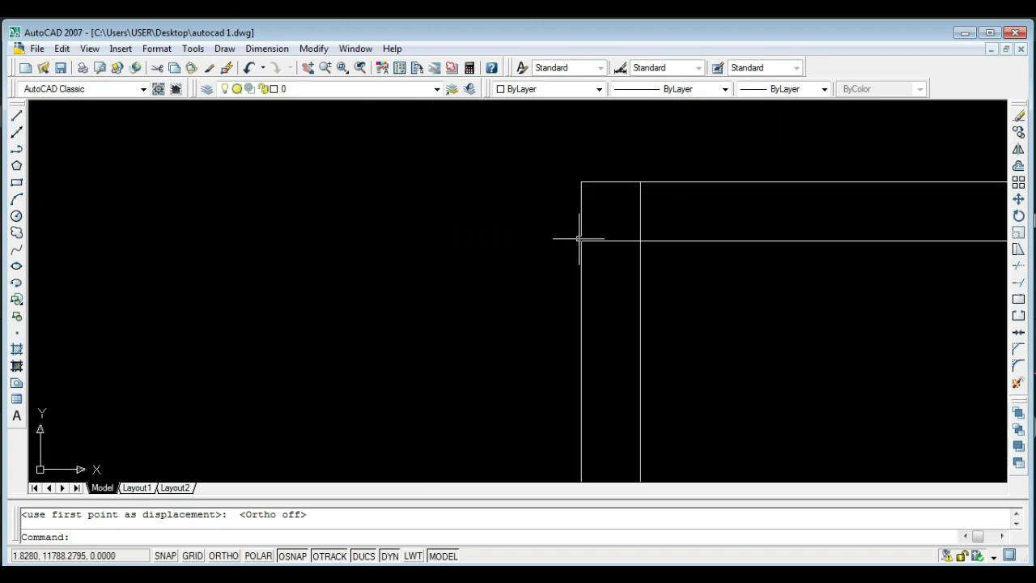
{"action": "middle_click_drag", "start_coordinate": [581, 238], "coordinate": [631, 188]}
{"action": "scroll", "coordinate": [631, 188], "scroll_direction": "down", "scroll_amount": 1}
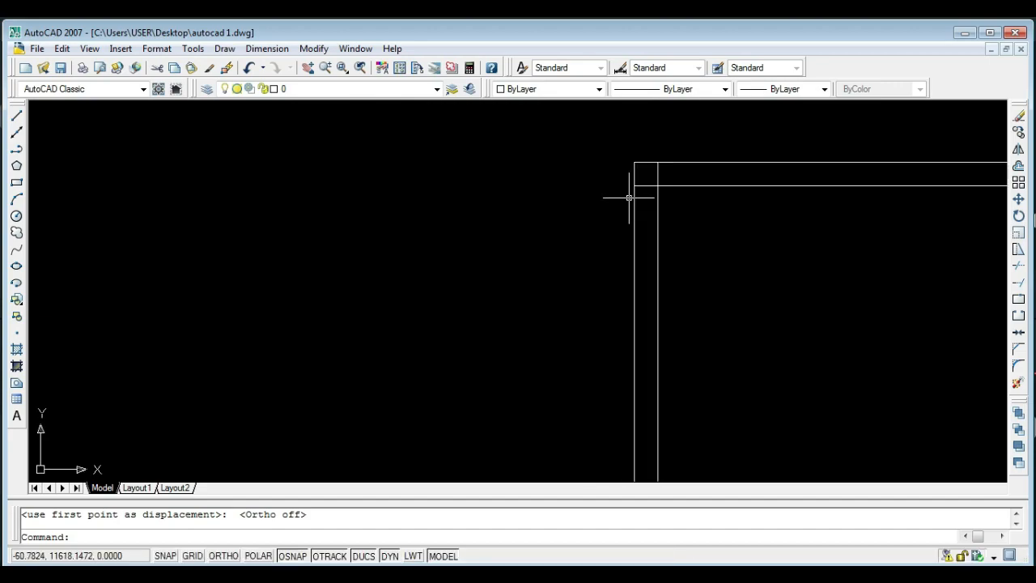
- Undo the small square's move onto the wall corner
{"action": "key", "text": "ctrl+z"}
{"action": "key", "text": "ctrl+z"}
{"action": "key", "text": "ctrl+z"}
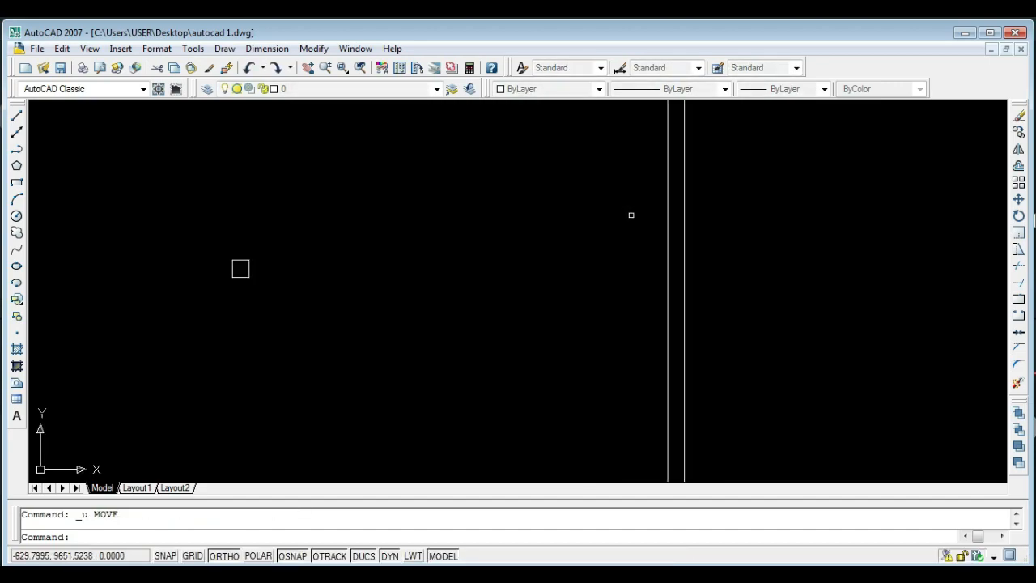
{"action": "key", "text": "ctrl+z"}
{"action": "key", "text": "ctrl+z"}
- Move the small square by its upper-left corner onto the plan's upper-left outer corner, with Ortho off
{"action": "left_click", "coordinate": [430, 386]}
{"action": "left_click", "coordinate": [346, 290]}
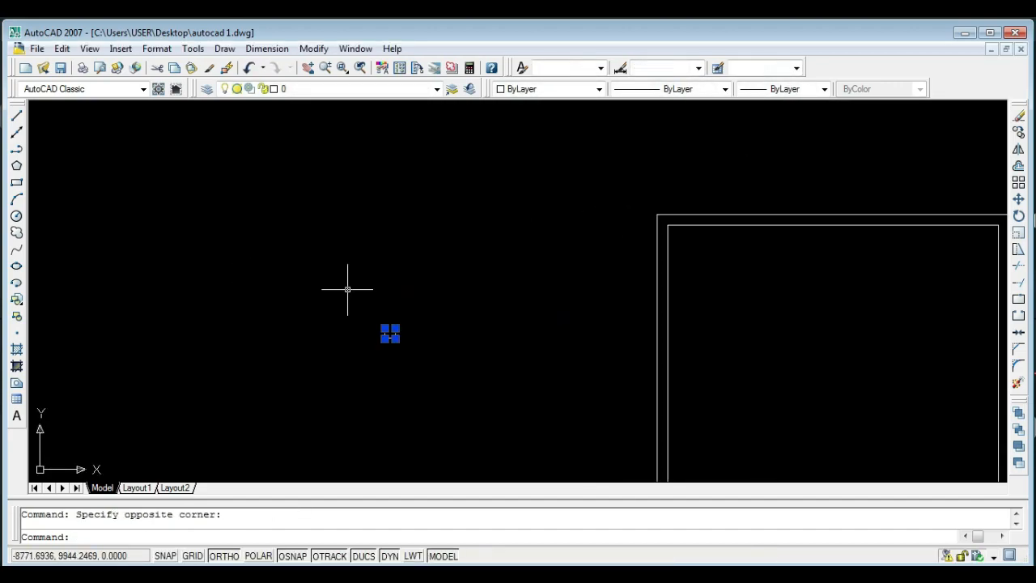
{"action": "type", "text": "m"}
{"action": "key", "text": "Return"}
{"action": "scroll", "coordinate": [364, 332], "scroll_direction": "up", "scroll_amount": 3}
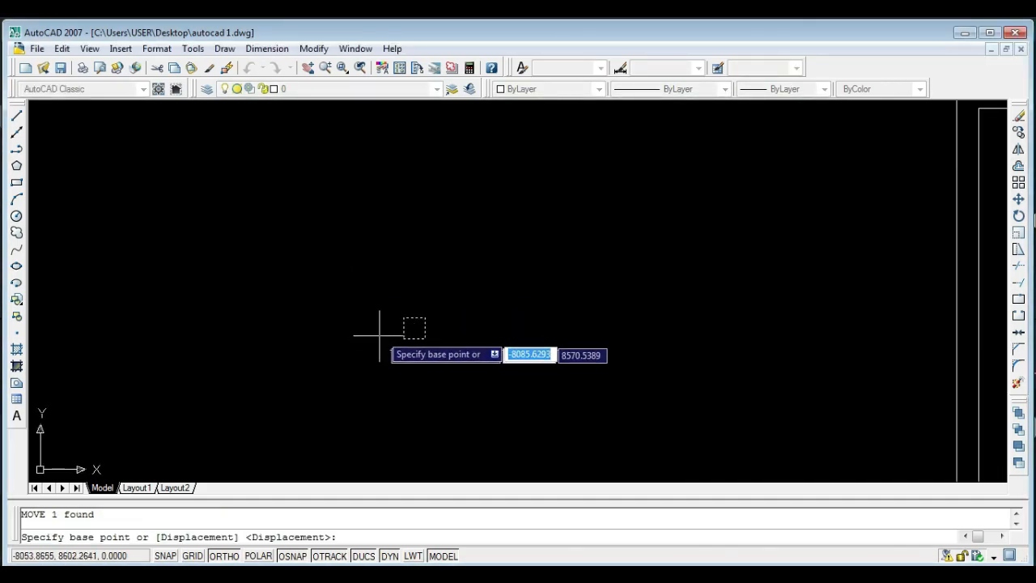
{"action": "scroll", "coordinate": [410, 324], "scroll_direction": "up", "scroll_amount": 4}
{"action": "left_click", "coordinate": [398, 313]}
{"action": "scroll", "coordinate": [275, 351], "scroll_direction": "down", "scroll_amount": 6}
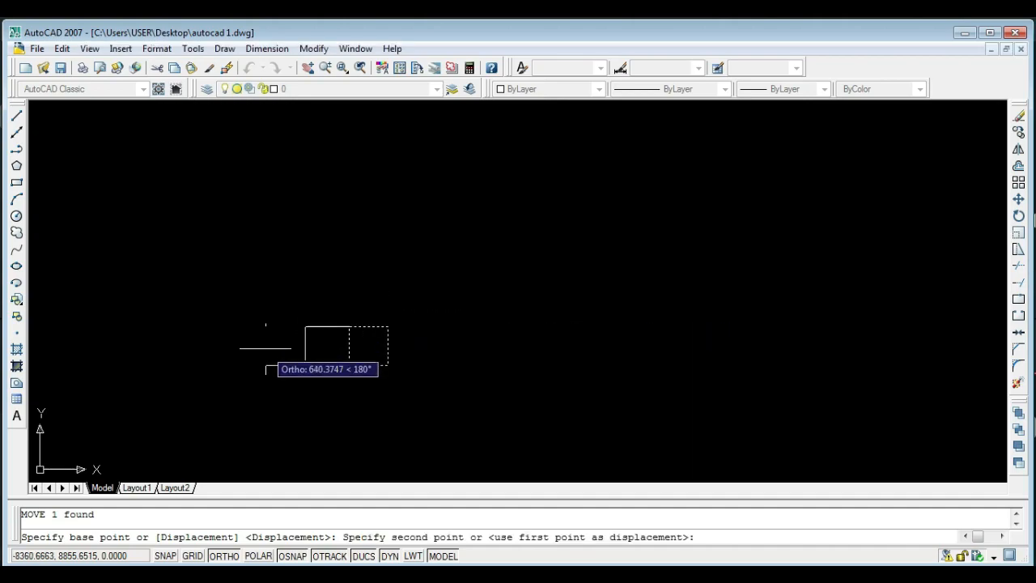
{"action": "key", "text": "F8"}
{"action": "scroll", "coordinate": [727, 195], "scroll_direction": "up", "scroll_amount": 4}
{"action": "scroll", "coordinate": [728, 196], "scroll_direction": "up", "scroll_amount": 2}
{"action": "middle_click_drag", "start_coordinate": [608, 247], "coordinate": [465, 287]}
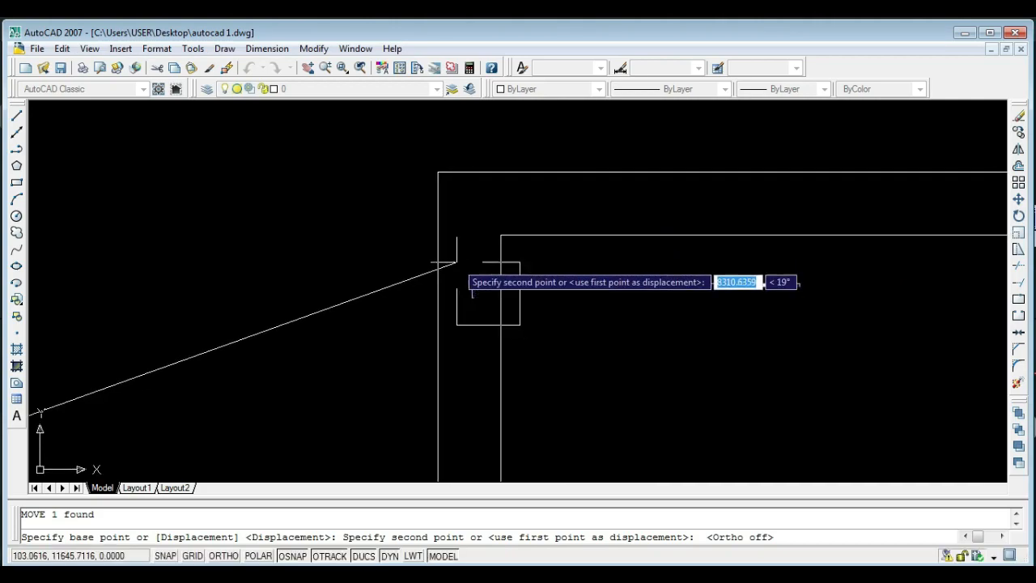
{"action": "left_click", "coordinate": [437, 172]}
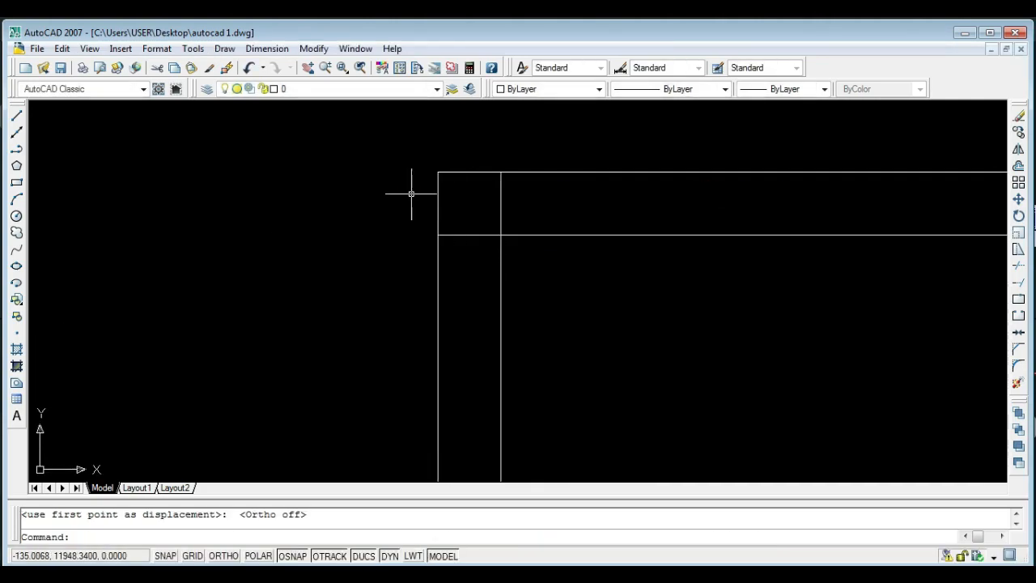
- Inspect the small square's fit between the inner and outer wall lines at the plan's upper-left corner
{"action": "scroll", "coordinate": [465, 231], "scroll_direction": "down", "scroll_amount": 2}
{"action": "scroll", "coordinate": [465, 231], "scroll_direction": "down", "scroll_amount": 3}
{"action": "scroll", "coordinate": [527, 211], "scroll_direction": "up", "scroll_amount": 5}
{"action": "scroll", "coordinate": [534, 219], "scroll_direction": "up", "scroll_amount": 2}
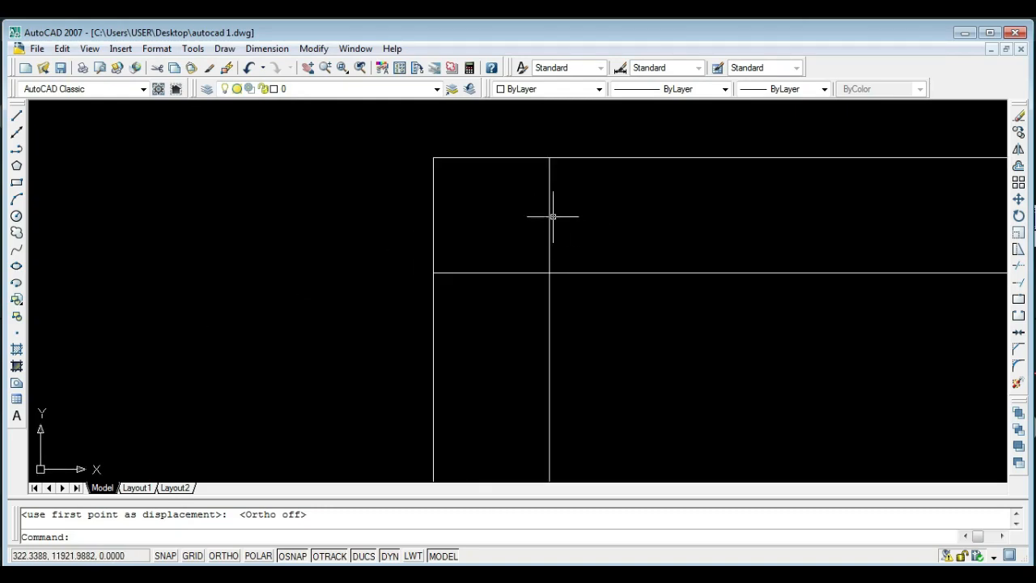
{"action": "left_click", "coordinate": [547, 213]}
{"action": "scroll", "coordinate": [391, 269], "scroll_direction": "down", "scroll_amount": 4}
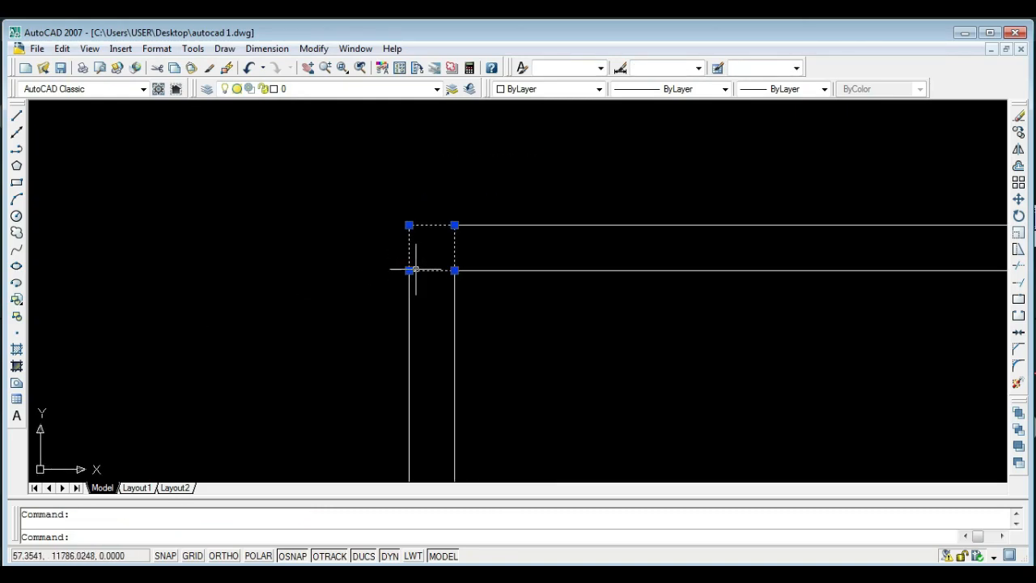
{"action": "scroll", "coordinate": [404, 280], "scroll_direction": "down", "scroll_amount": 4}
{"action": "middle_click_drag", "start_coordinate": [394, 289], "coordinate": [341, 287]}
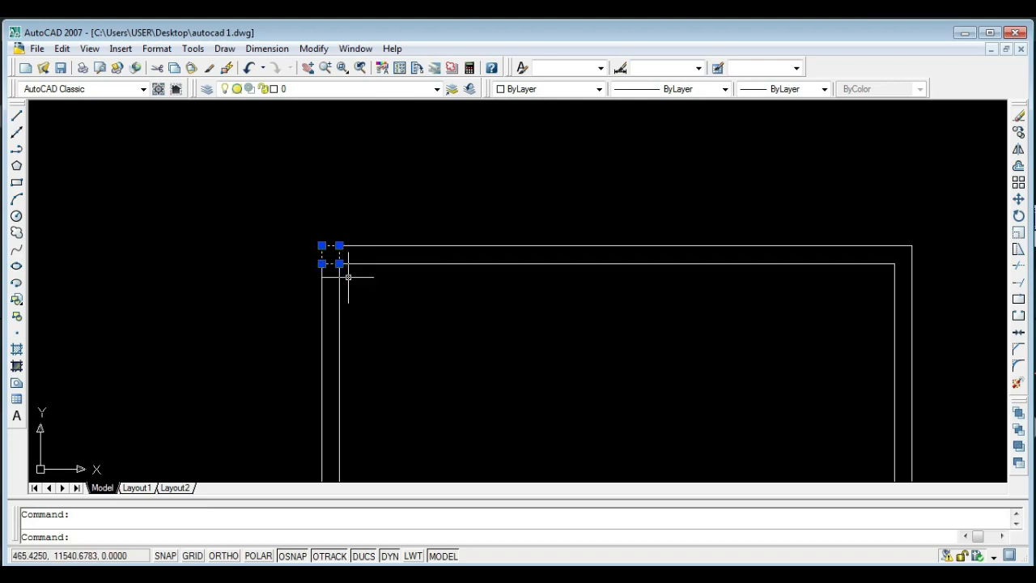
{"action": "middle_click_drag", "start_coordinate": [347, 267], "coordinate": [259, 224]}
{"action": "scroll", "coordinate": [271, 222], "scroll_direction": "down", "scroll_amount": 2}
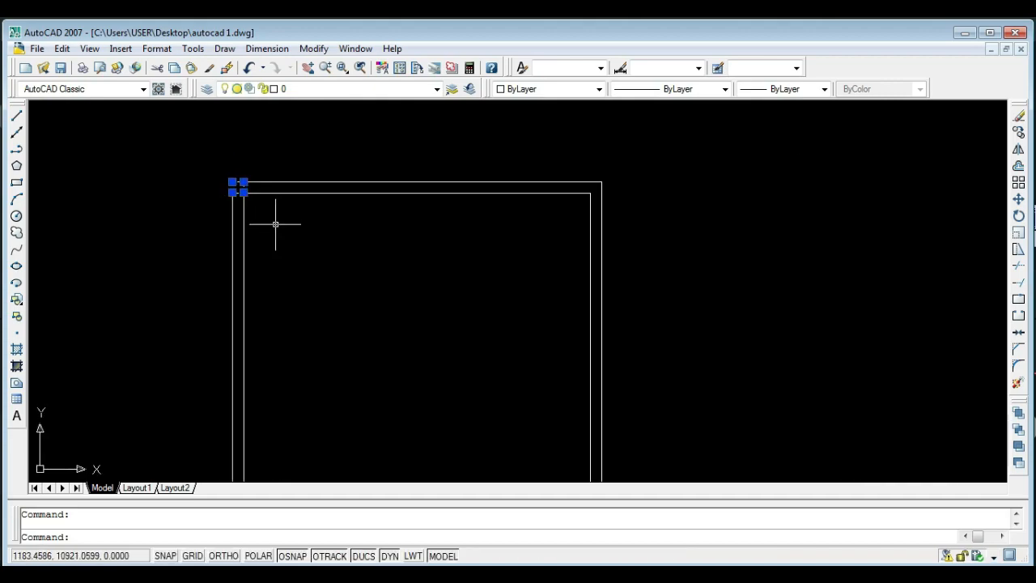
{"action": "key", "text": "Escape"}
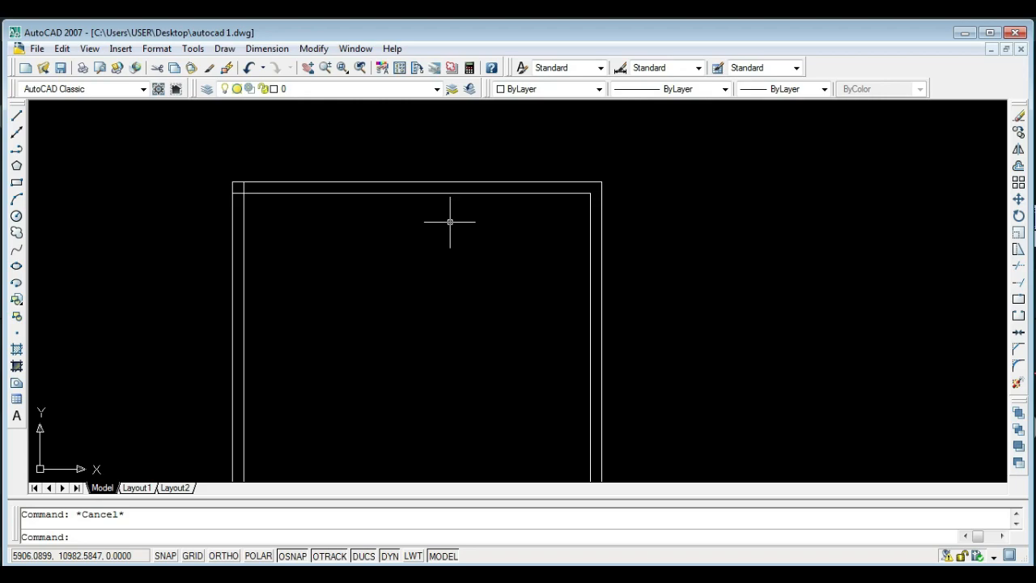
{"action": "scroll", "coordinate": [221, 186], "scroll_direction": "up", "scroll_amount": 3}
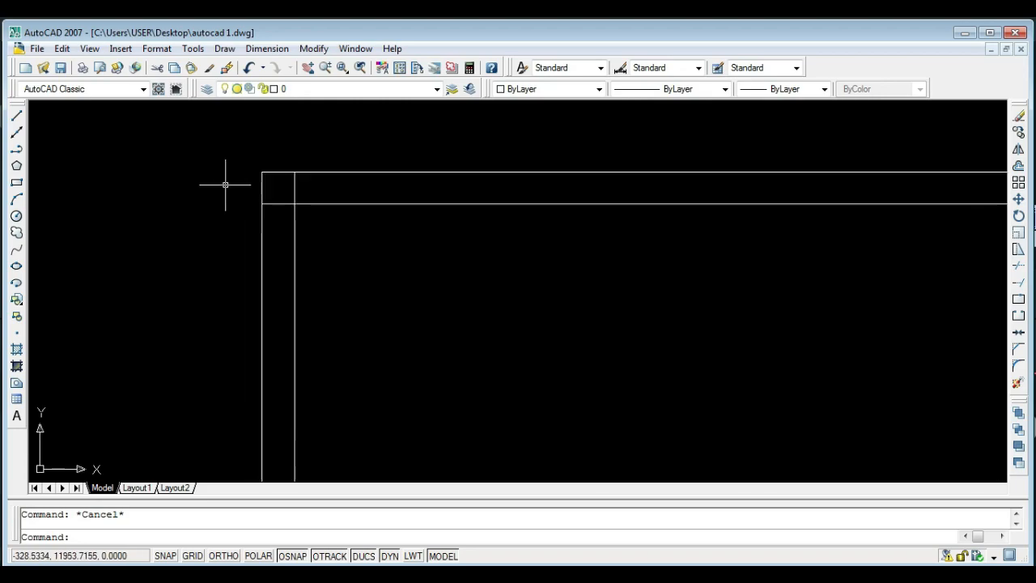
{"action": "left_click", "coordinate": [294, 186]}
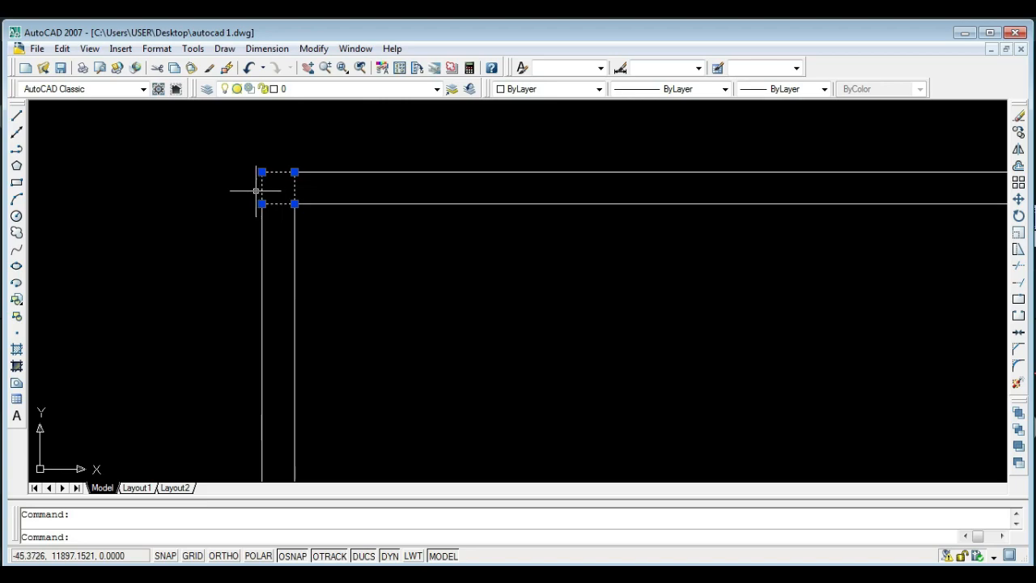
{"action": "scroll", "coordinate": [255, 191], "scroll_direction": "down", "scroll_amount": 3}
{"action": "mouse_move", "coordinate": [258, 196]}
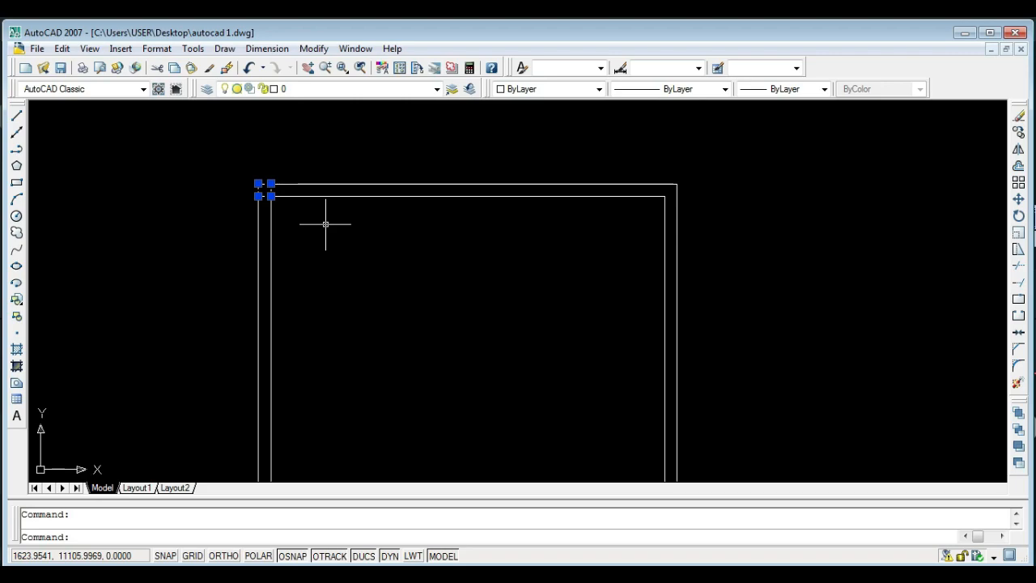
{"action": "key", "text": "Escape"}
{"action": "scroll", "coordinate": [242, 188], "scroll_direction": "up", "scroll_amount": 2}
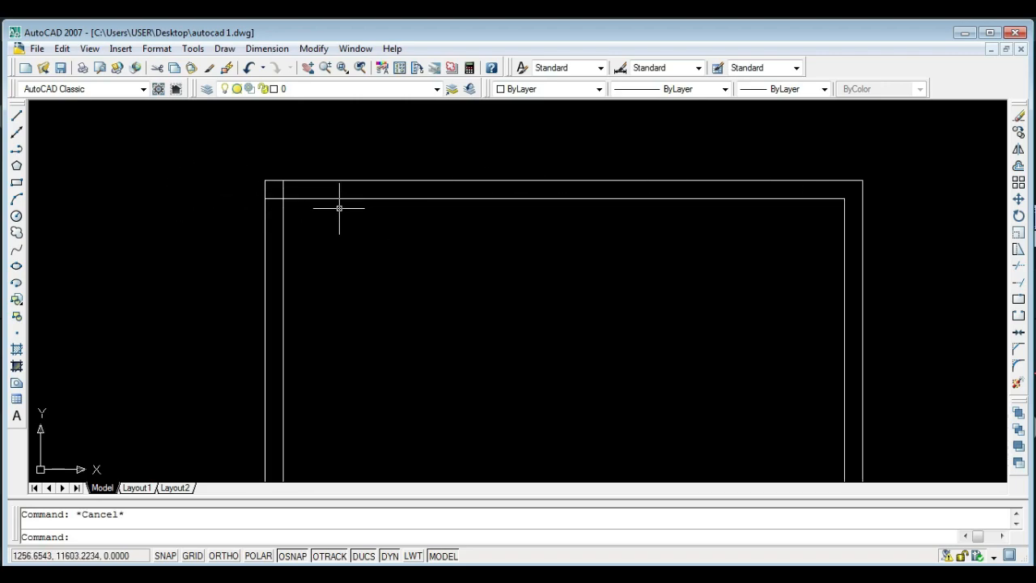
{"action": "left_click", "coordinate": [283, 192]}
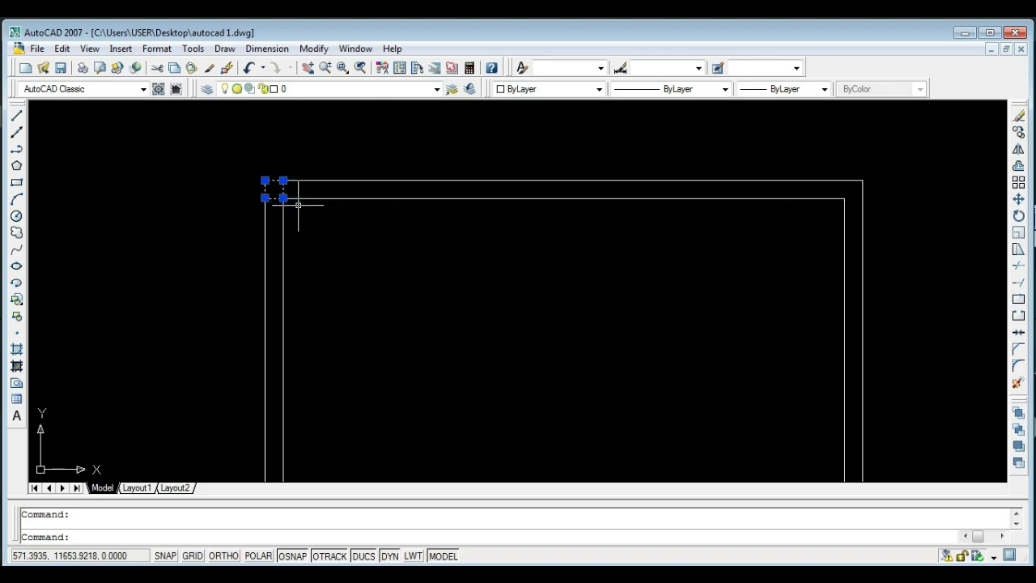
{"action": "middle_click_drag", "start_coordinate": [349, 257], "coordinate": [299, 224]}
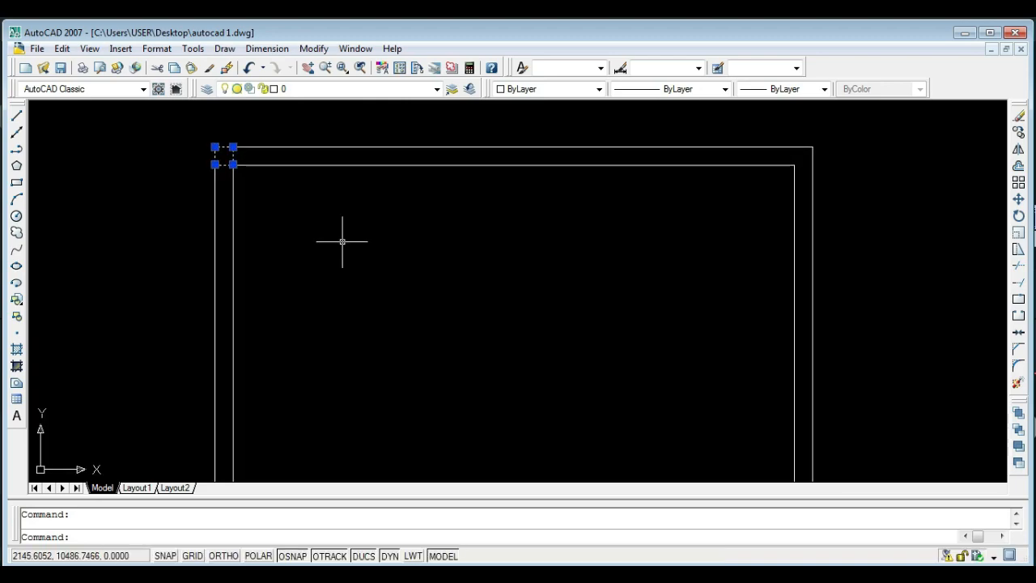
- Save the drawing
{"action": "left_click", "coordinate": [58, 69]}
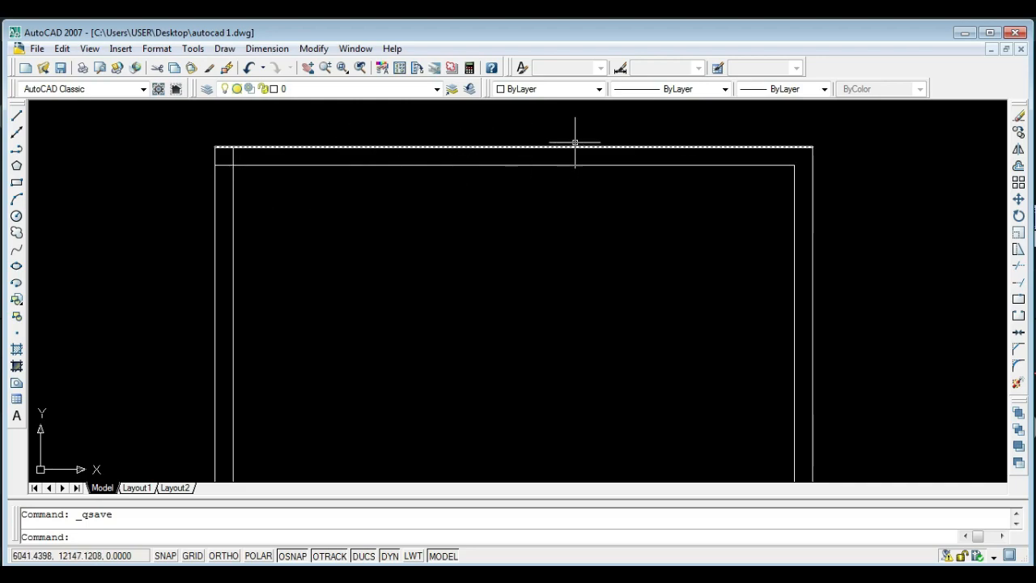
{"action": "scroll", "coordinate": [382, 159], "scroll_direction": "down", "scroll_amount": 2}
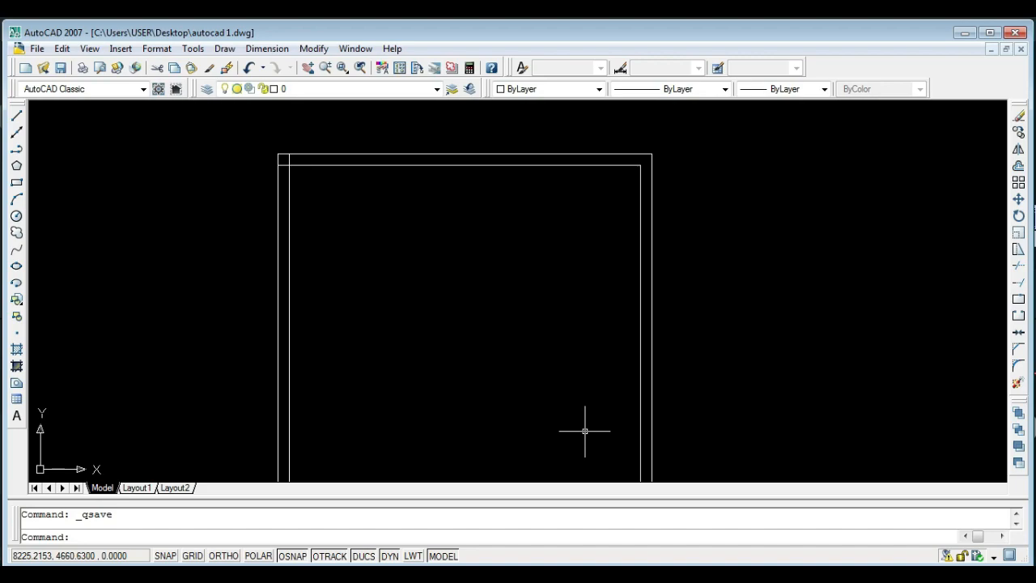
{"action": "middle_click_drag", "start_coordinate": [386, 255], "coordinate": [403, 278]}
{"action": "scroll", "coordinate": [384, 250], "scroll_direction": "up", "scroll_amount": 2}
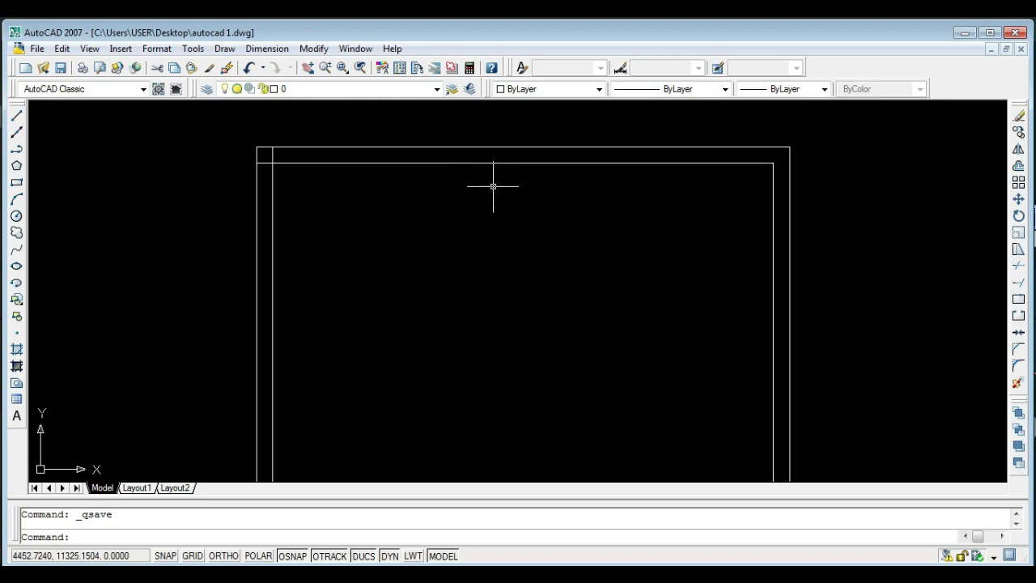
{"action": "scroll", "coordinate": [424, 170], "scroll_direction": "up", "scroll_amount": 1}
{"action": "scroll", "coordinate": [384, 186], "scroll_direction": "down", "scroll_amount": 2}
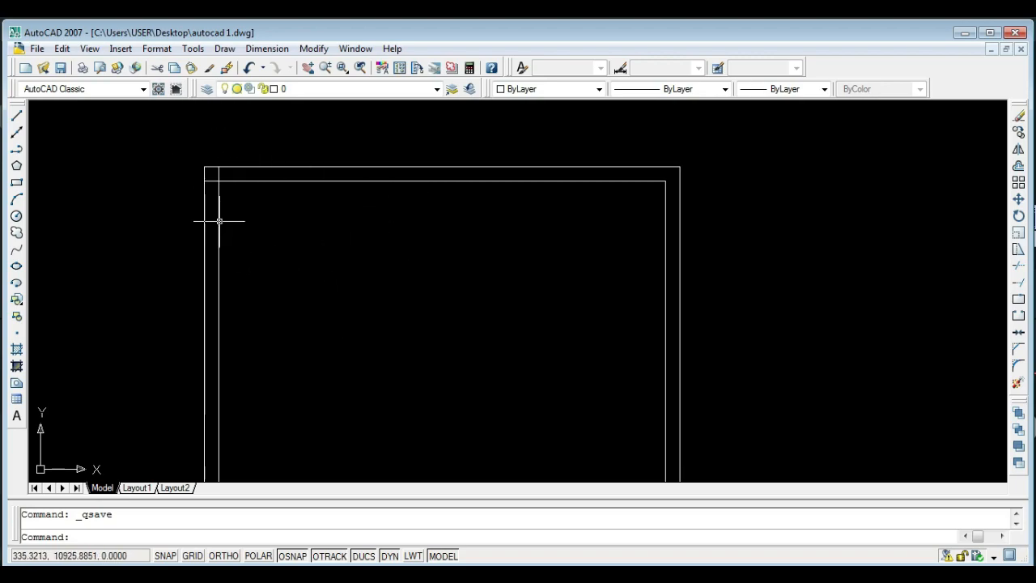
{"action": "left_click", "coordinate": [185, 148]}
{"action": "left_click", "coordinate": [242, 196]}
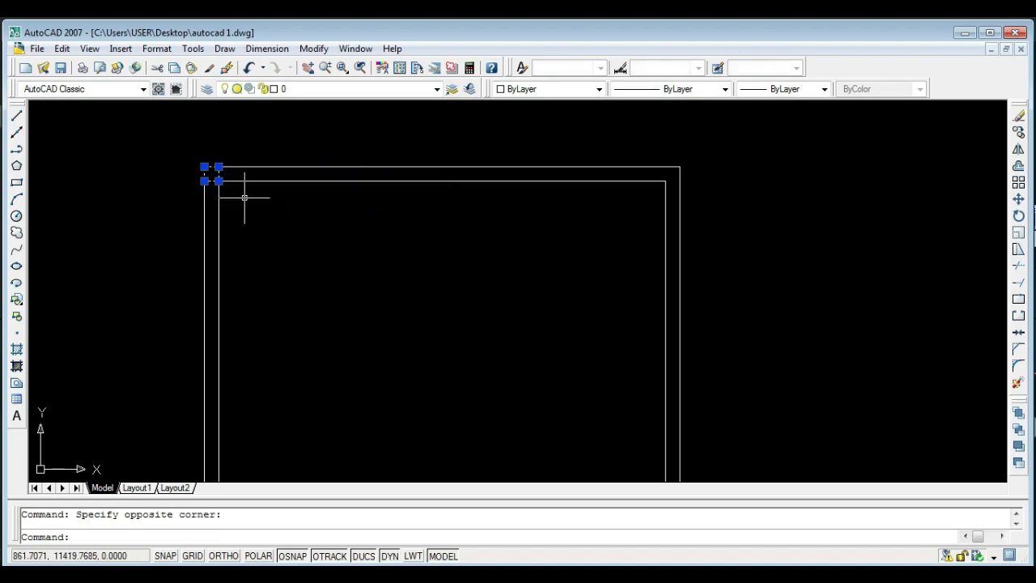
{"action": "key", "text": "Escape"}
{"action": "left_click", "coordinate": [181, 153]}
{"action": "left_click", "coordinate": [261, 219]}
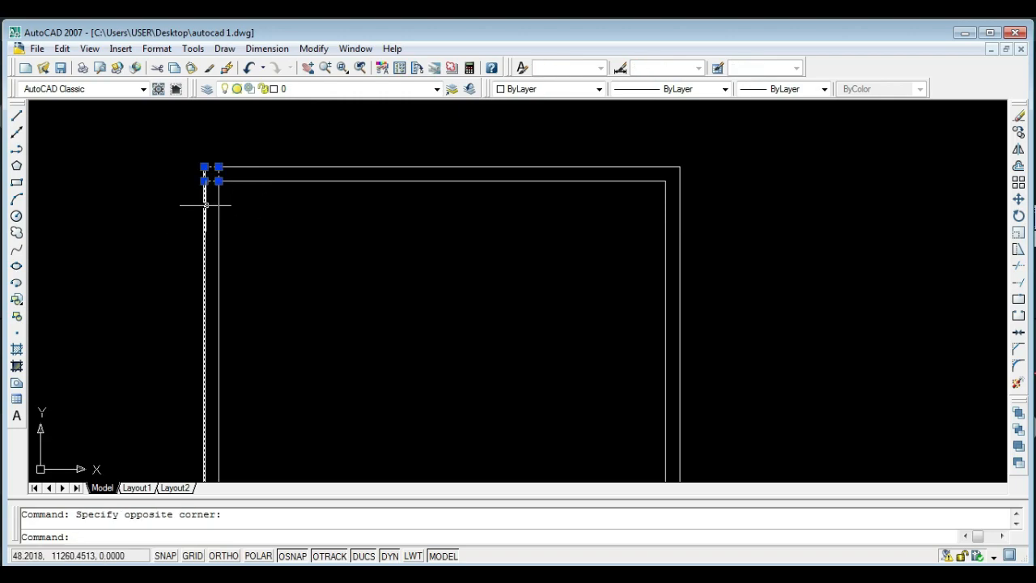
{"action": "left_click", "coordinate": [204, 180]}
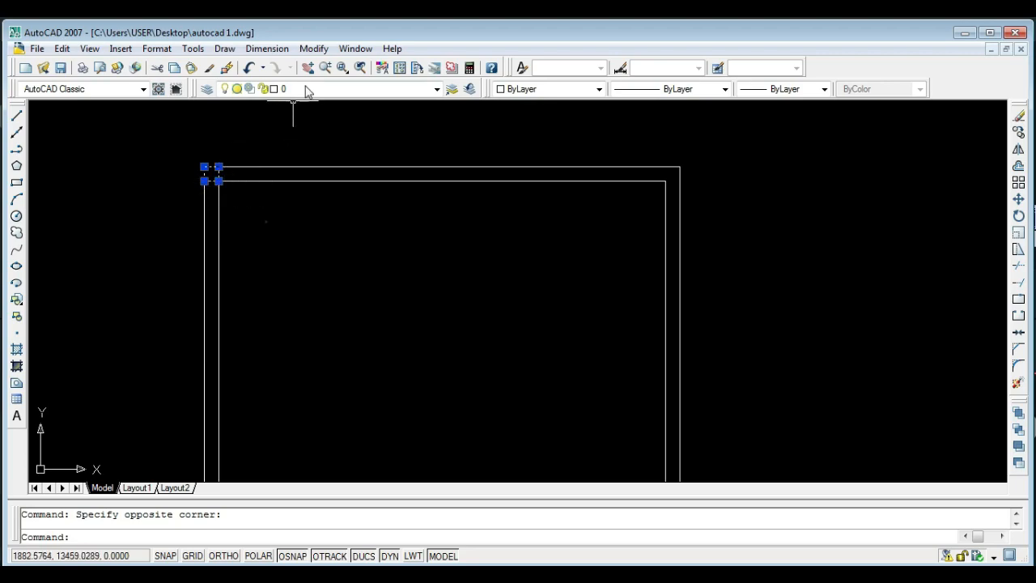
{"action": "left_click", "coordinate": [314, 48]}
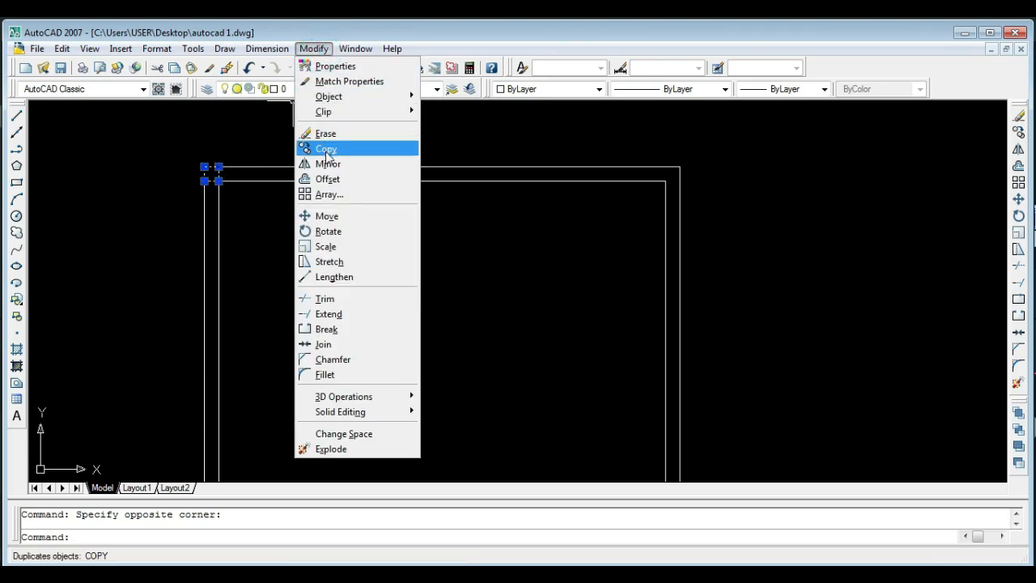
{"action": "left_click", "coordinate": [924, 222]}
{"action": "left_click", "coordinate": [949, 237]}
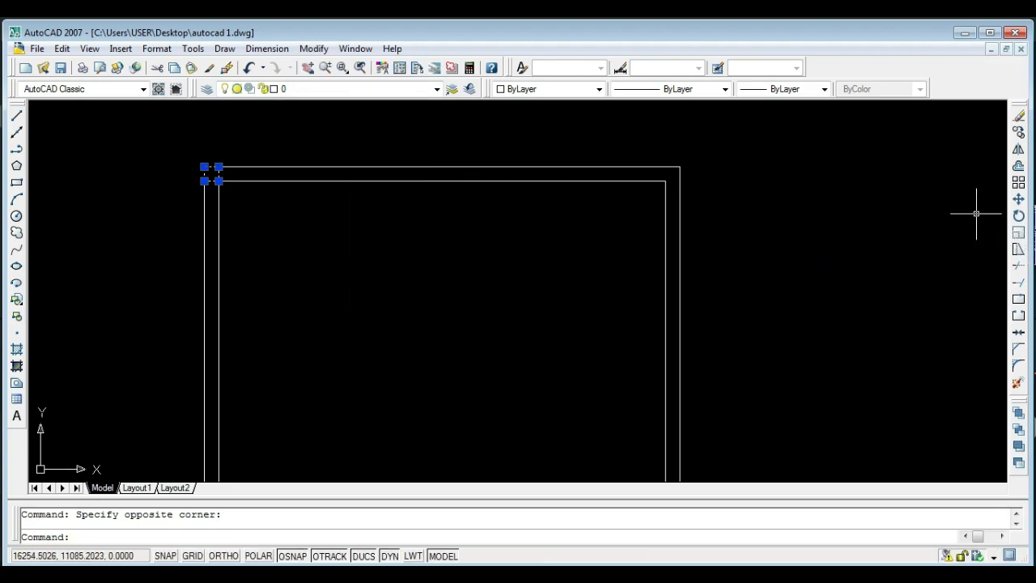
{"action": "left_click", "coordinate": [1019, 133]}
{"action": "key", "text": "Escape"}
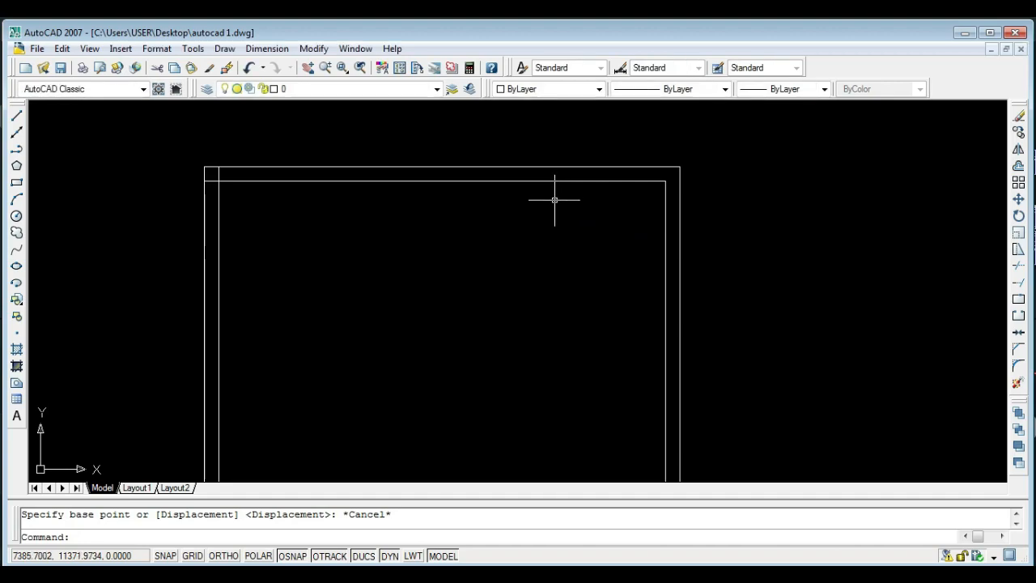
- Start the Copy command and choose the small square at the plan's upper-left corner as the object to copy
{"action": "type", "text": "co"}
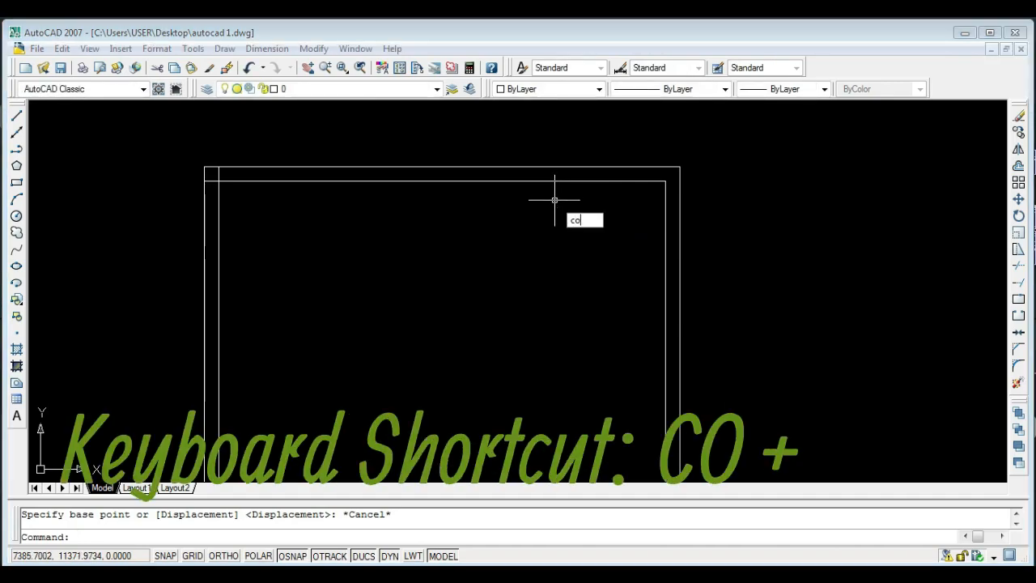
{"action": "key", "text": "Return"}
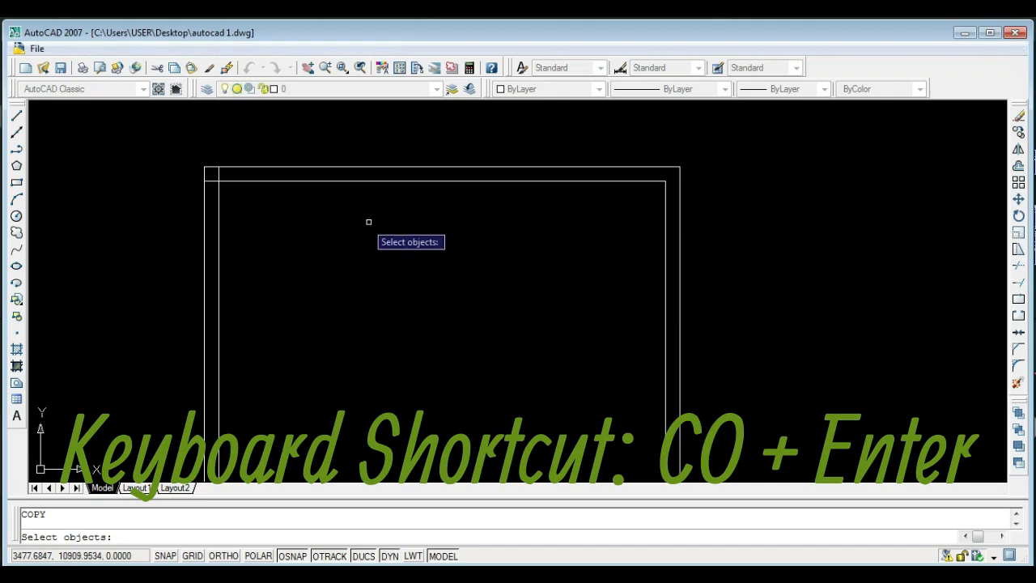
{"action": "scroll", "coordinate": [209, 182], "scroll_direction": "up", "scroll_amount": 5}
{"action": "left_click", "coordinate": [216, 175]}
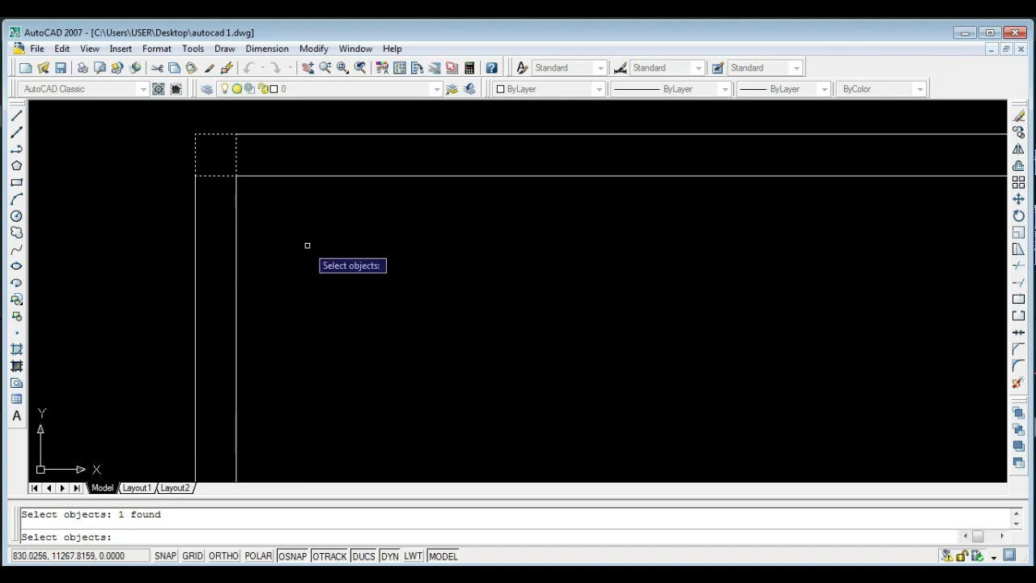
{"action": "key", "text": "Return"}
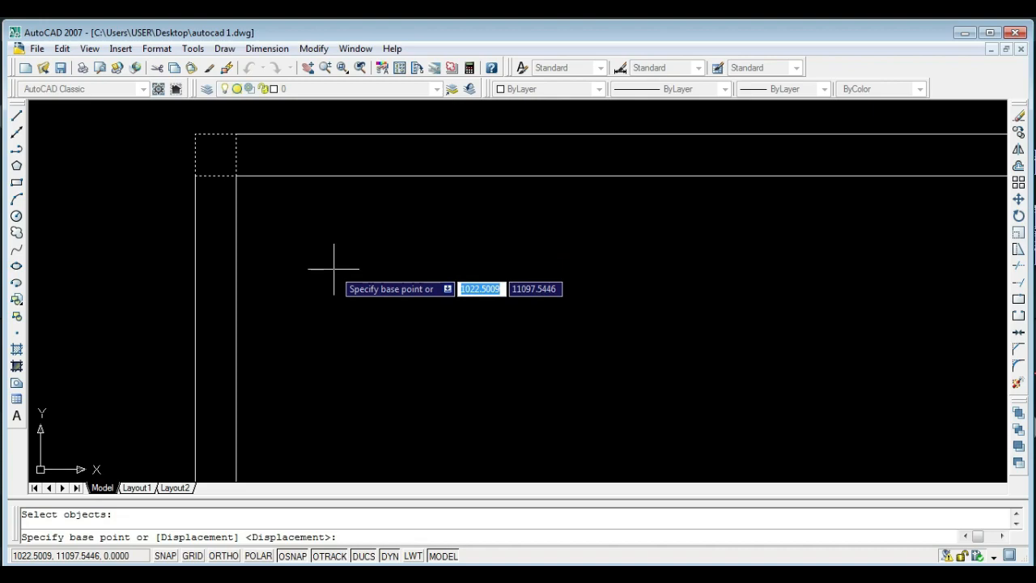
- Compare the small square's corner points with the plan's upper-right wall corner to find a matching base point for the copy
{"action": "scroll", "coordinate": [284, 260], "scroll_direction": "down", "scroll_amount": 4}
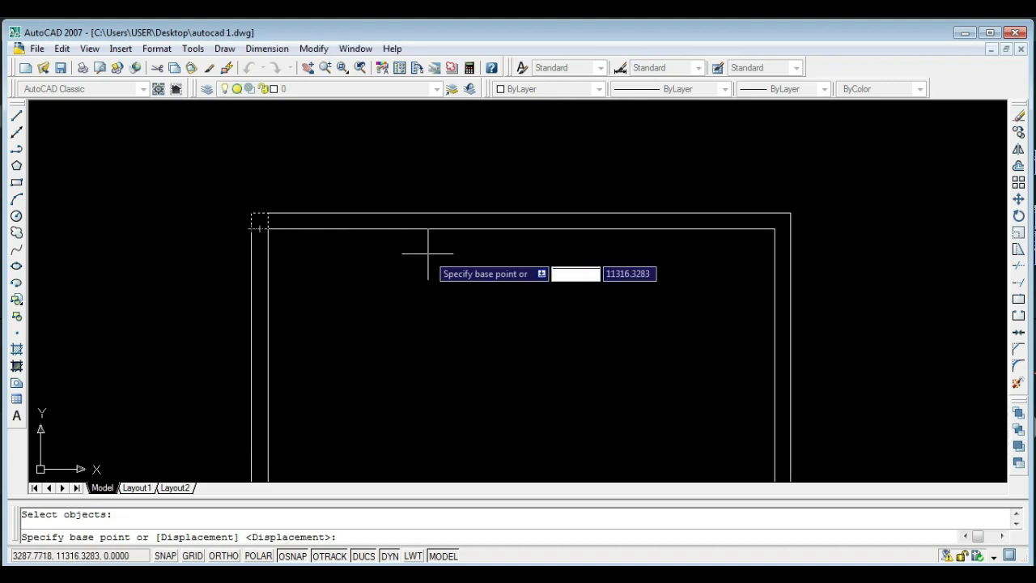
{"action": "scroll", "coordinate": [279, 229], "scroll_direction": "up", "scroll_amount": 4}
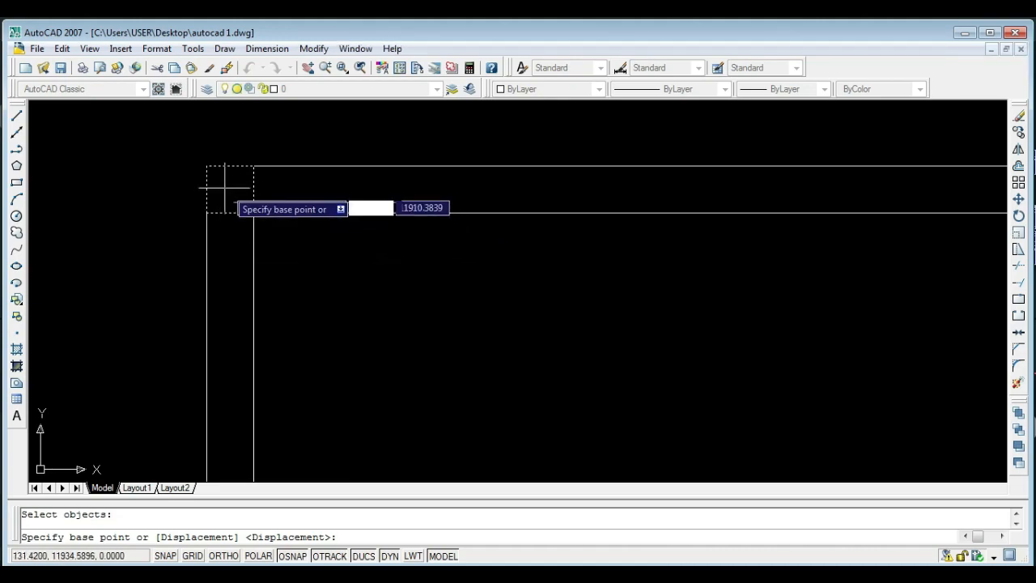
{"action": "scroll", "coordinate": [225, 196], "scroll_direction": "down", "scroll_amount": 1}
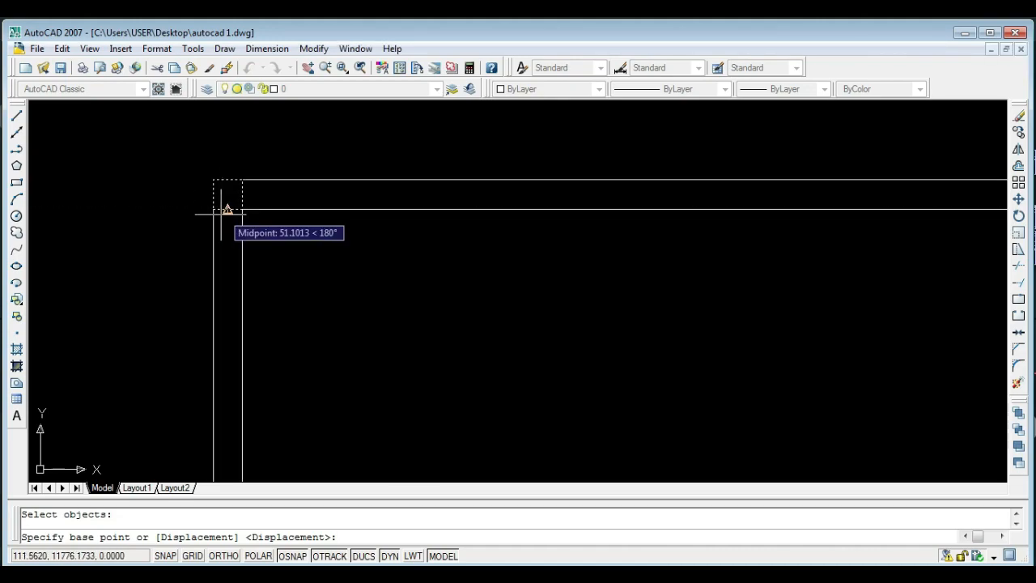
{"action": "scroll", "coordinate": [523, 256], "scroll_direction": "down", "scroll_amount": 2}
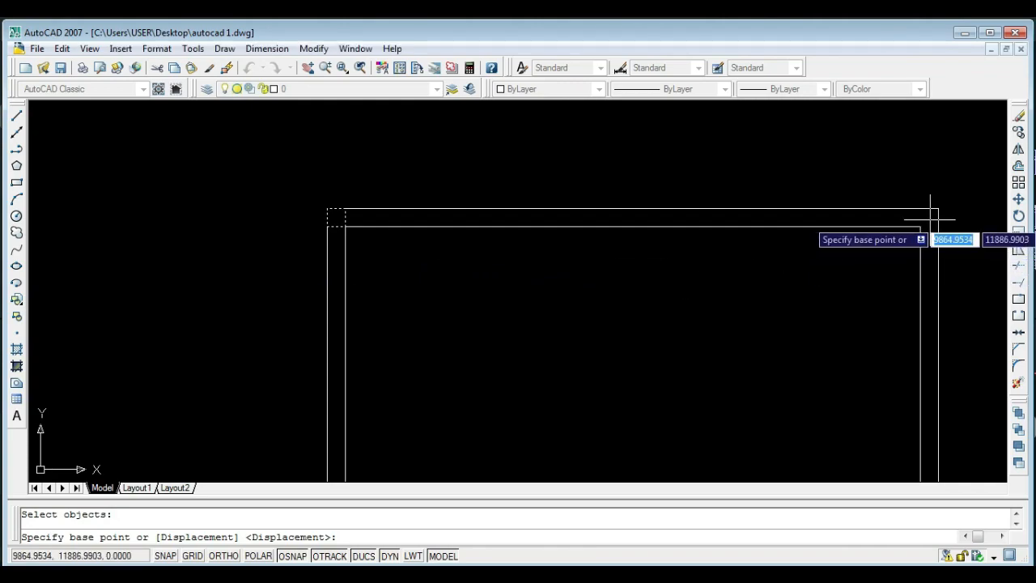
{"action": "scroll", "coordinate": [377, 208], "scroll_direction": "up", "scroll_amount": 1}
{"action": "scroll", "coordinate": [370, 224], "scroll_direction": "down", "scroll_amount": 2}
{"action": "scroll", "coordinate": [810, 239], "scroll_direction": "up", "scroll_amount": 3}
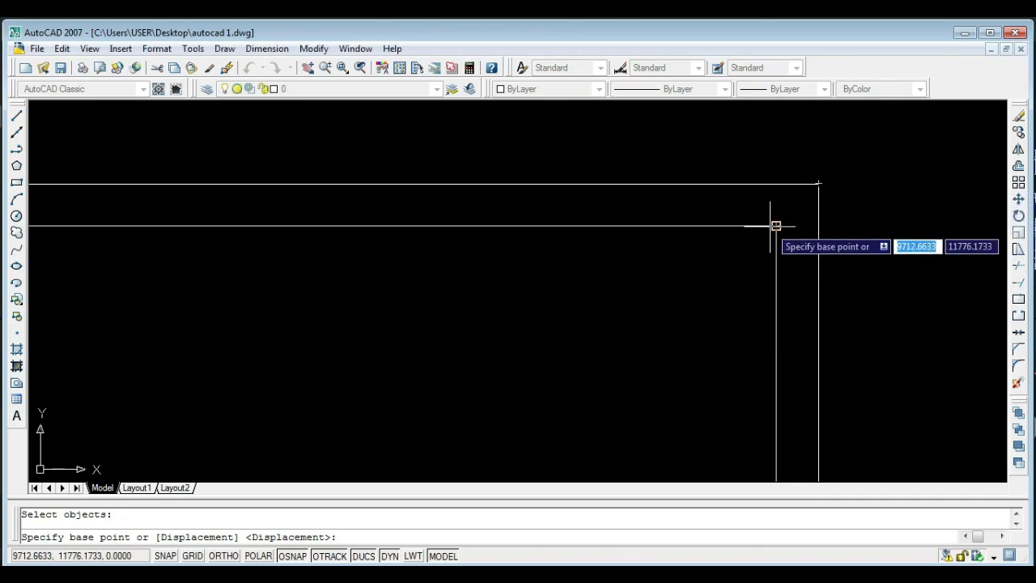
{"action": "scroll", "coordinate": [815, 226], "scroll_direction": "down", "scroll_amount": 3}
{"action": "scroll", "coordinate": [251, 226], "scroll_direction": "up", "scroll_amount": 3}
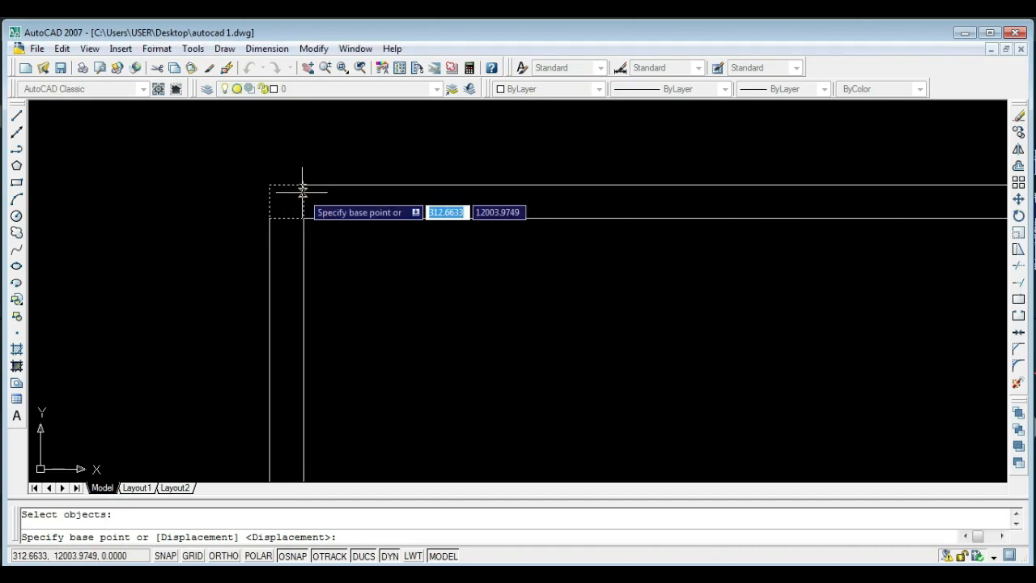
{"action": "scroll", "coordinate": [650, 207], "scroll_direction": "down", "scroll_amount": 4}
- Copy the small square from its upper-right corner onto the plan's upper-right outer corner
{"action": "scroll", "coordinate": [490, 184], "scroll_direction": "up", "scroll_amount": 3}
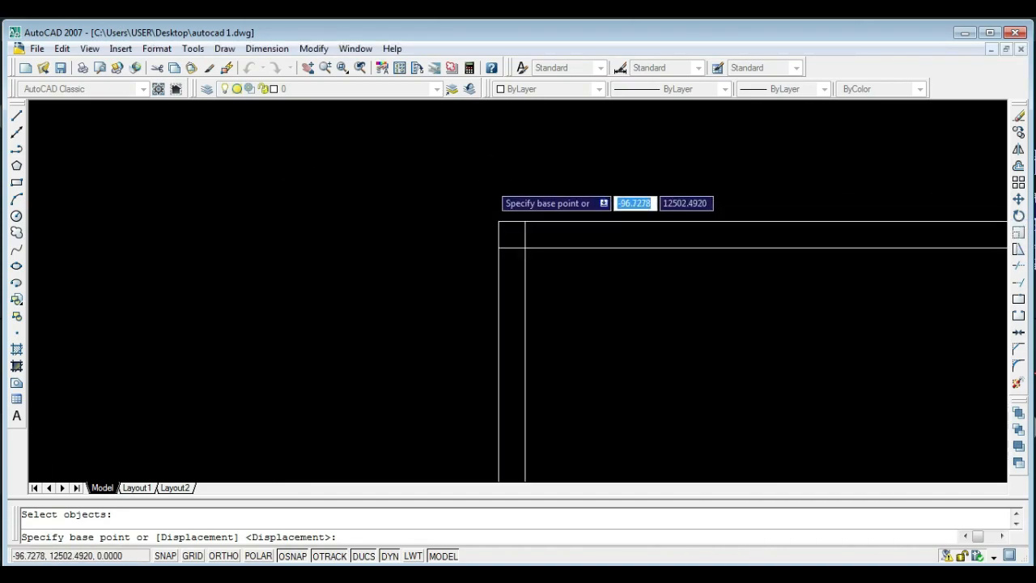
{"action": "left_click", "coordinate": [525, 220]}
{"action": "scroll", "coordinate": [413, 243], "scroll_direction": "down", "scroll_amount": 4}
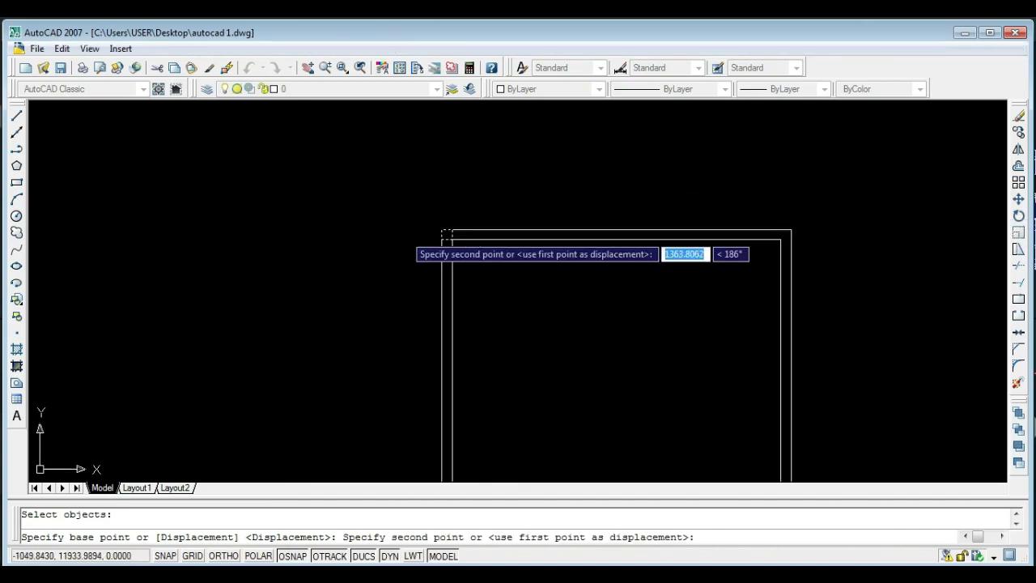
{"action": "scroll", "coordinate": [789, 239], "scroll_direction": "up", "scroll_amount": 5}
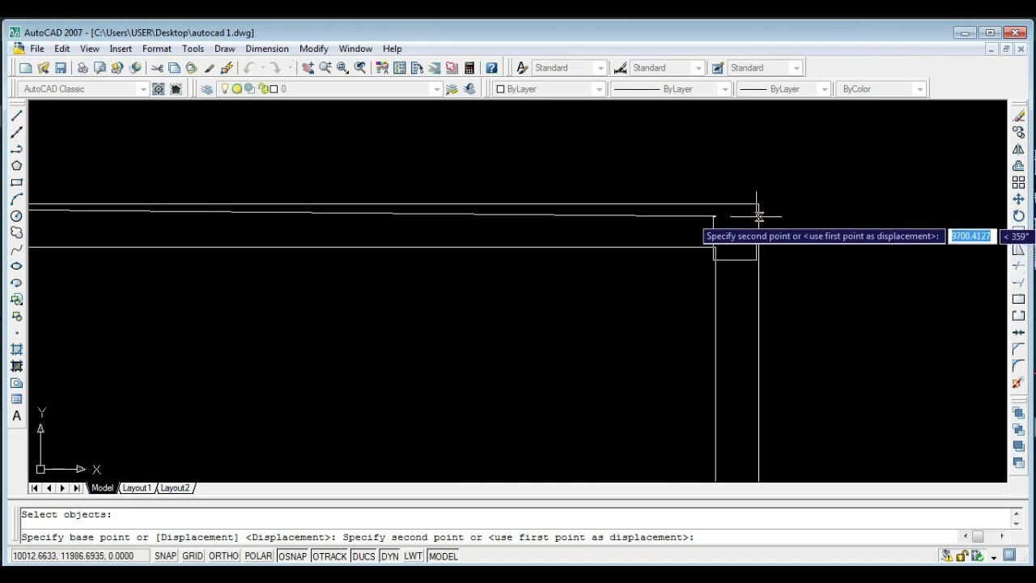
{"action": "left_click", "coordinate": [758, 203]}
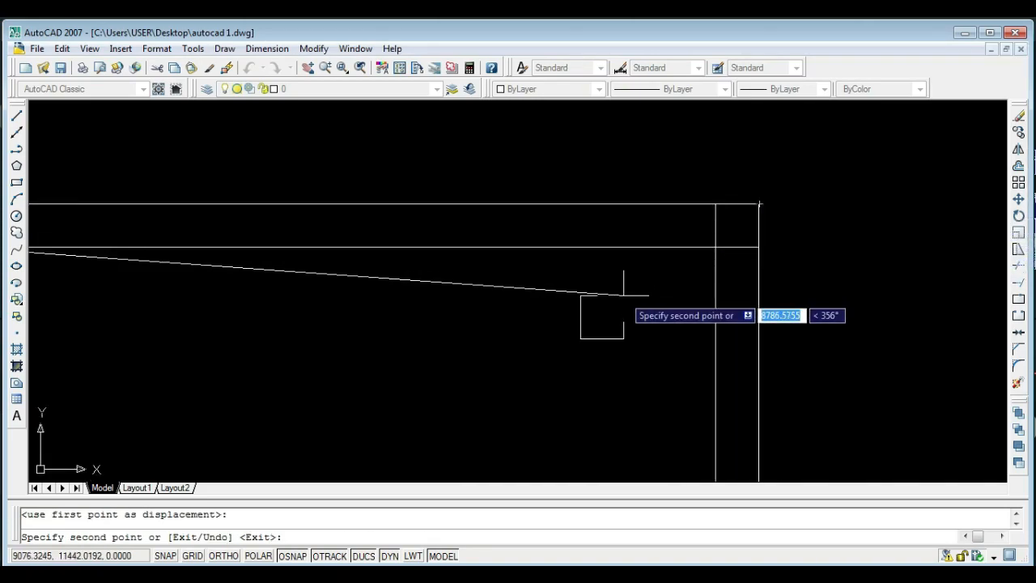
- Place five extra copies of the small square in the empty space above and to the right of the plan, ending the Copy command
{"action": "scroll", "coordinate": [726, 259], "scroll_direction": "down", "scroll_amount": 3}
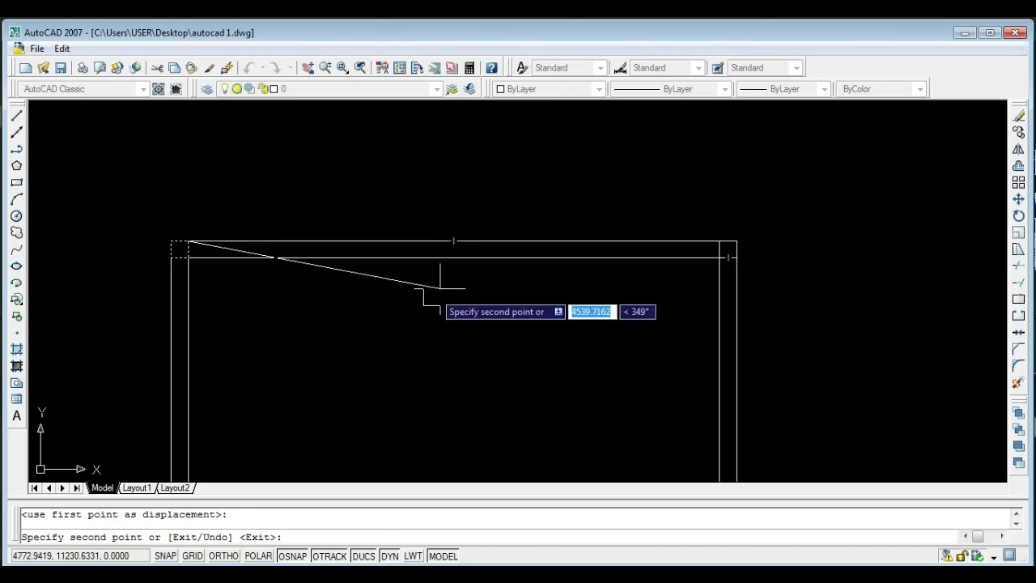
{"action": "left_click", "coordinate": [349, 175]}
{"action": "left_click", "coordinate": [575, 175]}
{"action": "left_click", "coordinate": [805, 177]}
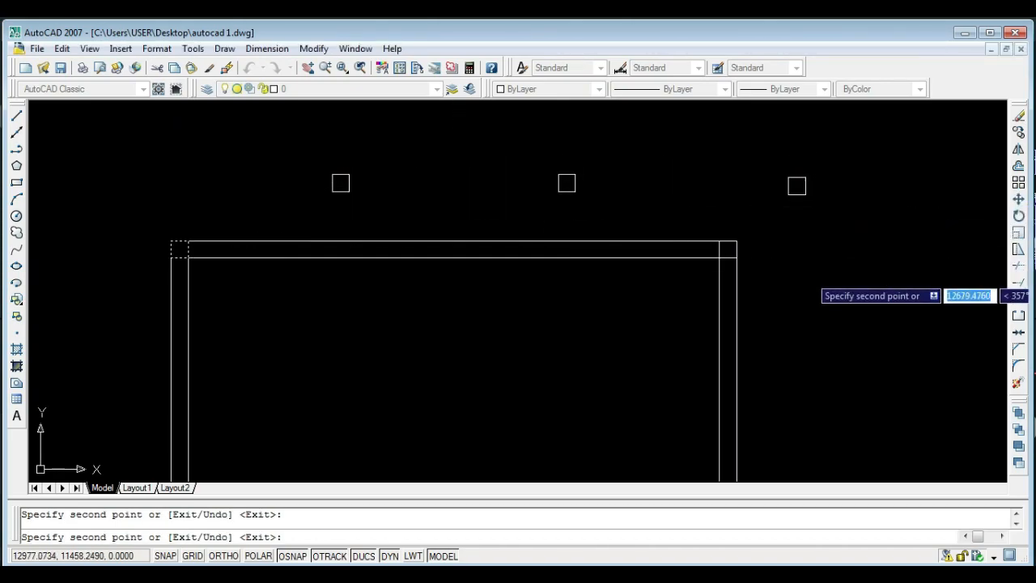
{"action": "left_click", "coordinate": [904, 367]}
{"action": "key", "text": "Escape"}
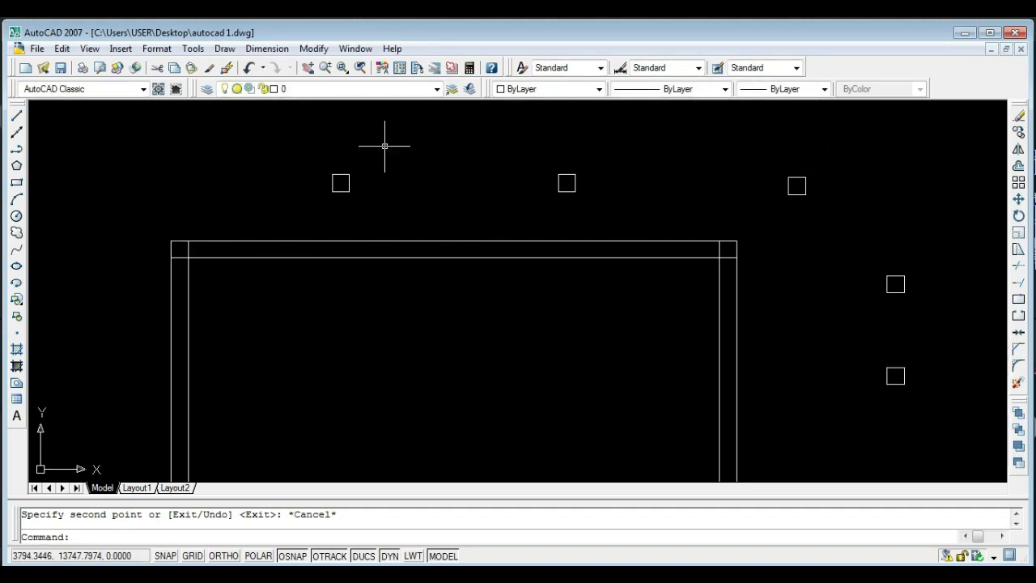
- Erase the five extra small squares outside the plan
{"action": "left_click", "coordinate": [724, 172]}
{"action": "left_click", "coordinate": [307, 199]}
{"action": "left_click", "coordinate": [946, 409]}
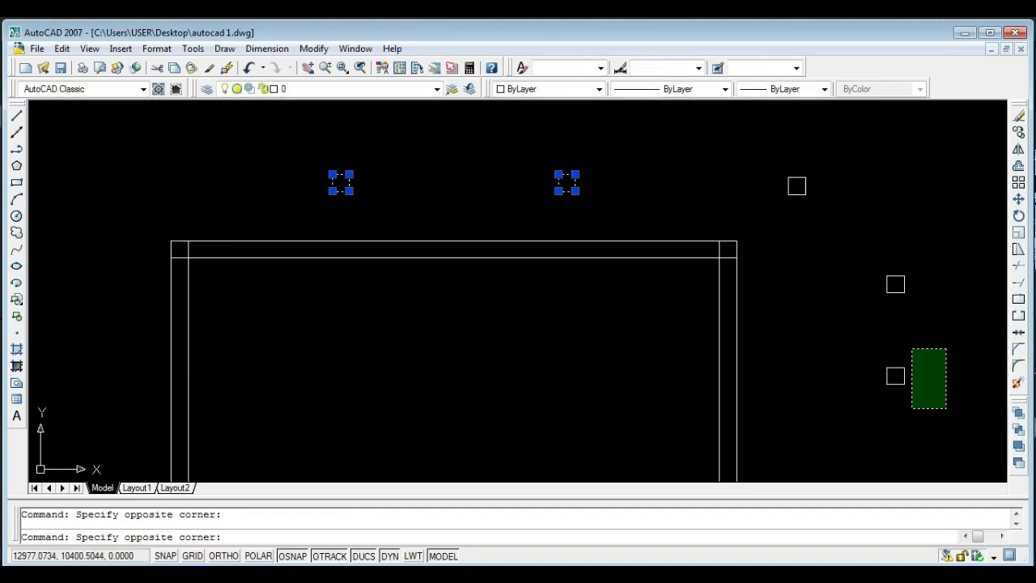
{"action": "left_click", "coordinate": [797, 184]}
{"action": "key", "text": "Delete"}
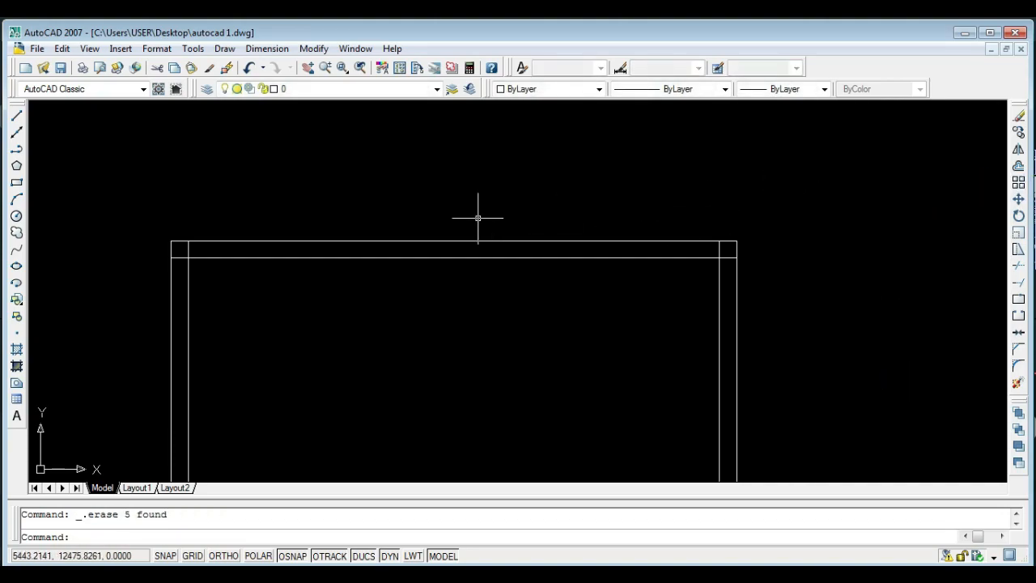
{"action": "scroll", "coordinate": [159, 254], "scroll_direction": "up", "scroll_amount": 1}
{"action": "scroll", "coordinate": [159, 254], "scroll_direction": "up", "scroll_amount": 1}
{"action": "scroll", "coordinate": [213, 224], "scroll_direction": "down", "scroll_amount": 2}
{"action": "scroll", "coordinate": [533, 229], "scroll_direction": "down", "scroll_amount": 1}
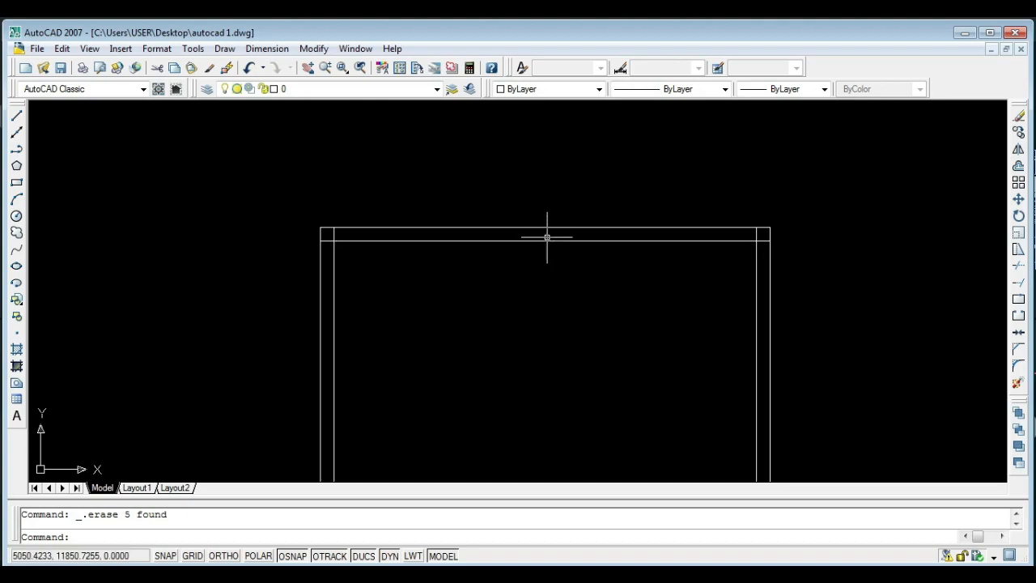
- Check the enabled object snap modes and the midpoint of the upper wall's inner line
{"action": "scroll", "coordinate": [335, 240], "scroll_direction": "up", "scroll_amount": 4}
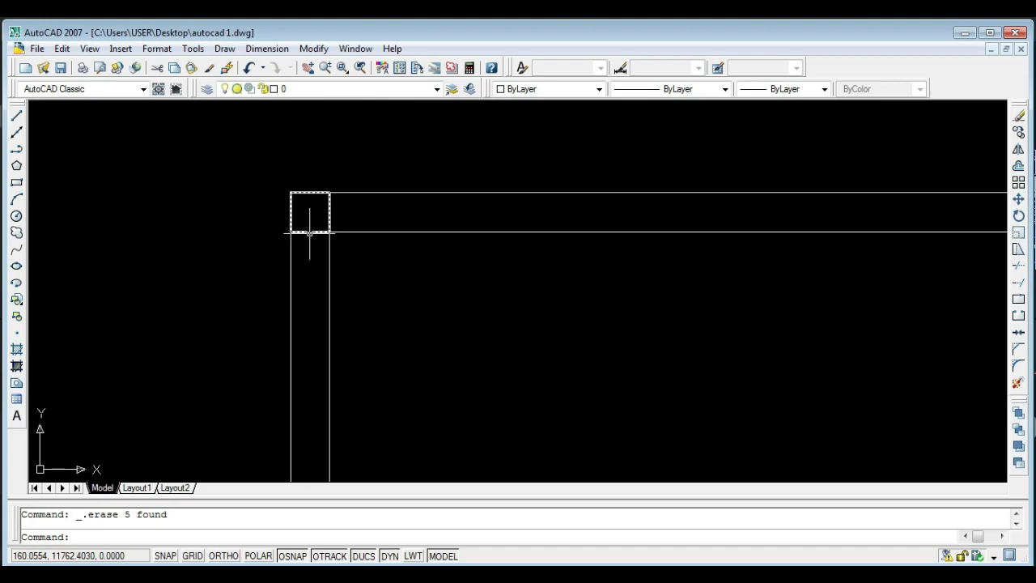
{"action": "scroll", "coordinate": [761, 236], "scroll_direction": "down", "scroll_amount": 4}
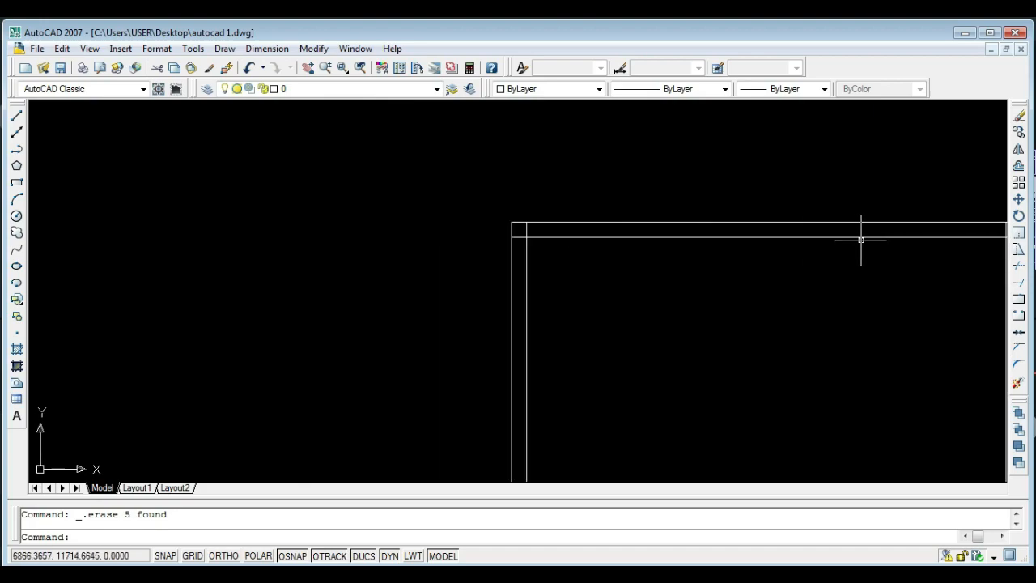
{"action": "middle_click_drag", "start_coordinate": [877, 238], "coordinate": [567, 236]}
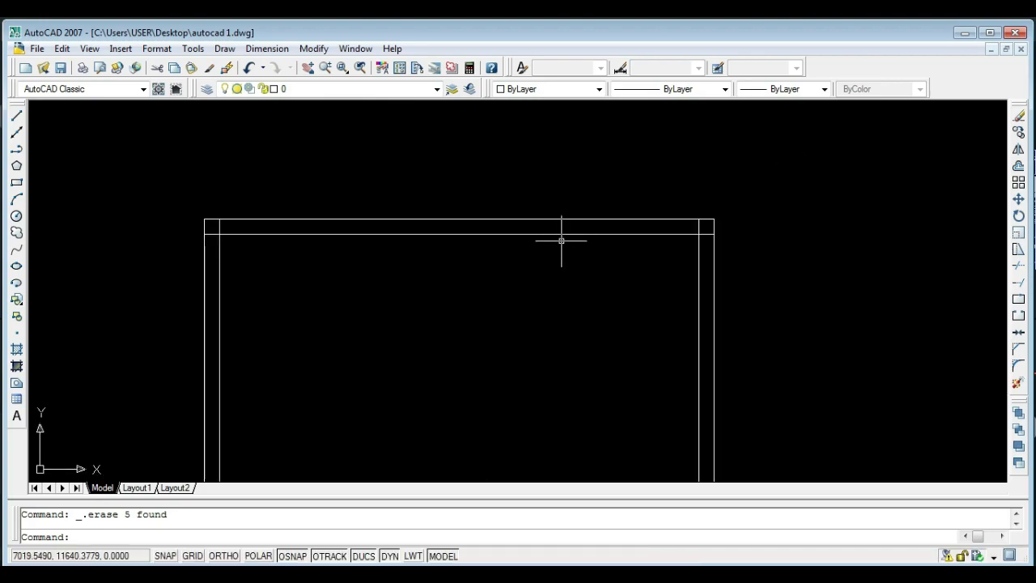
{"action": "right_click", "coordinate": [287, 557]}
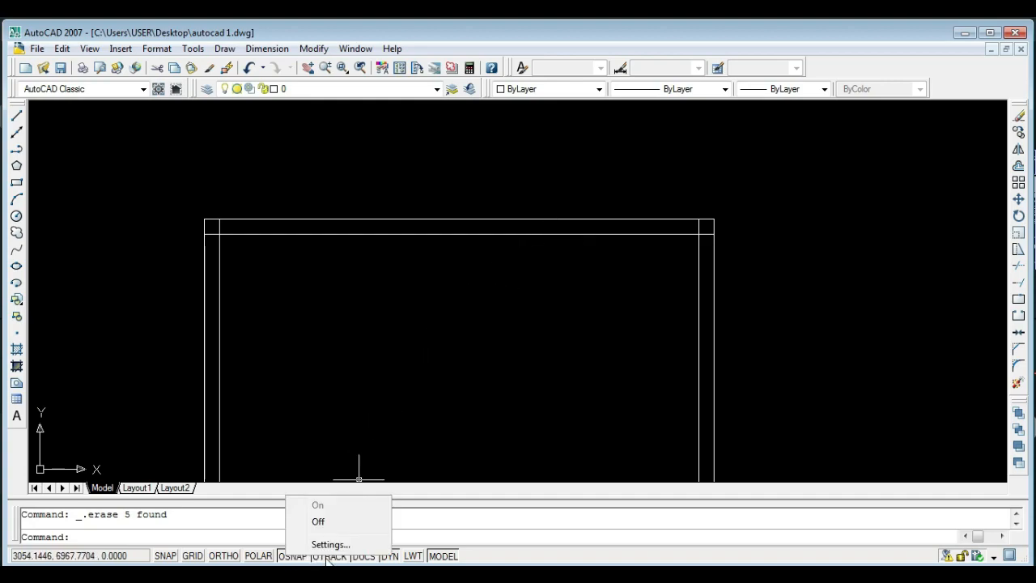
{"action": "left_click", "coordinate": [328, 545]}
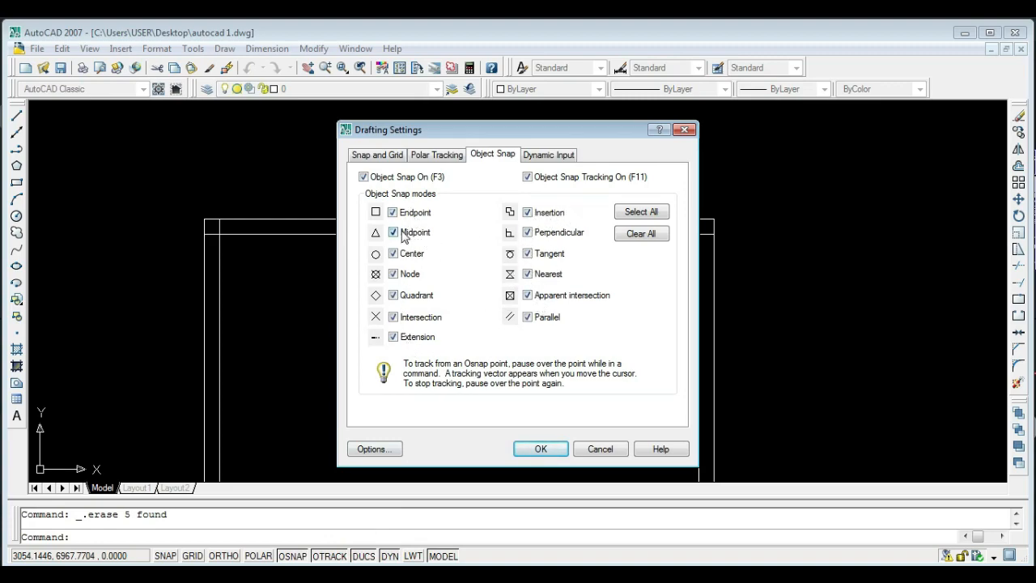
{"action": "left_click", "coordinate": [603, 450]}
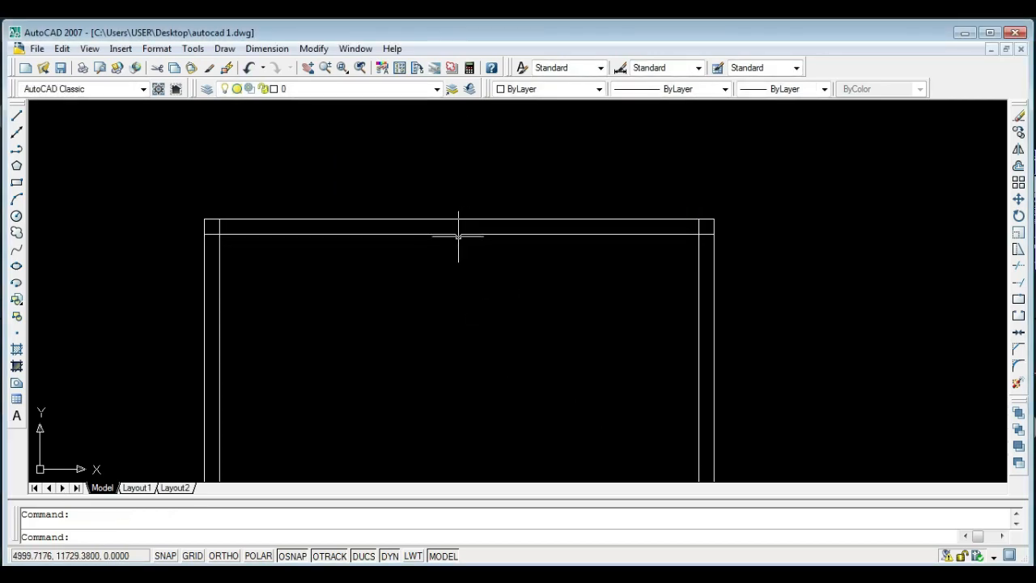
{"action": "left_click", "coordinate": [458, 235]}
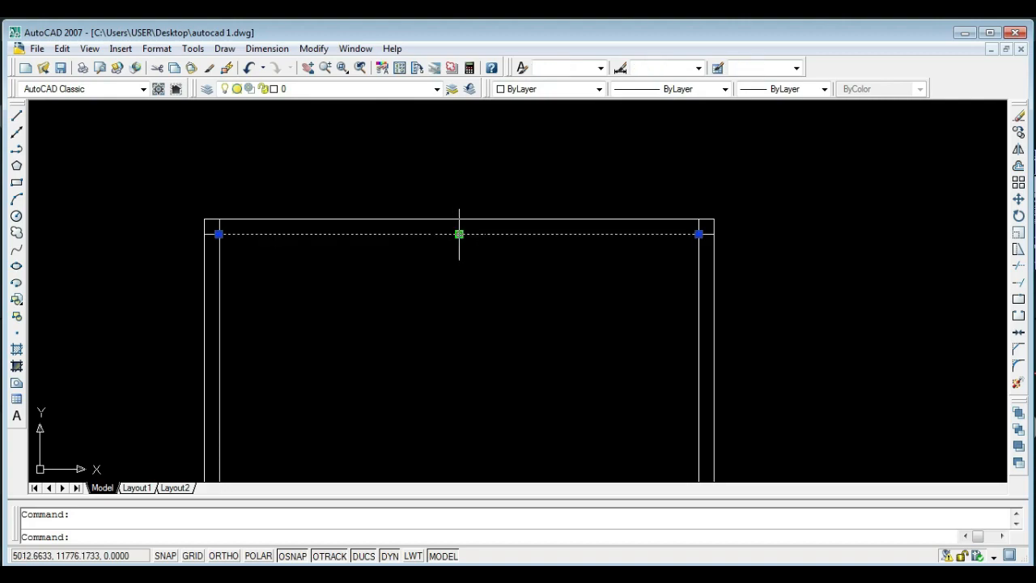
{"action": "key", "text": "Escape"}
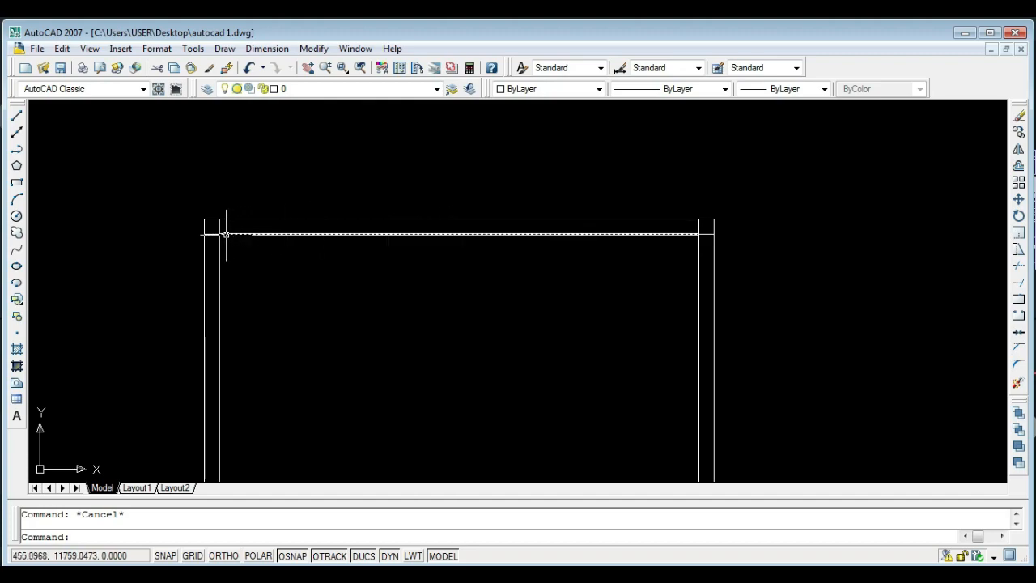
- Copy the upper-left corner square from its lower edge's midpoint to the midpoint of the upper wall's inner line, ending the Copy command
{"action": "scroll", "coordinate": [202, 225], "scroll_direction": "up", "scroll_amount": 3}
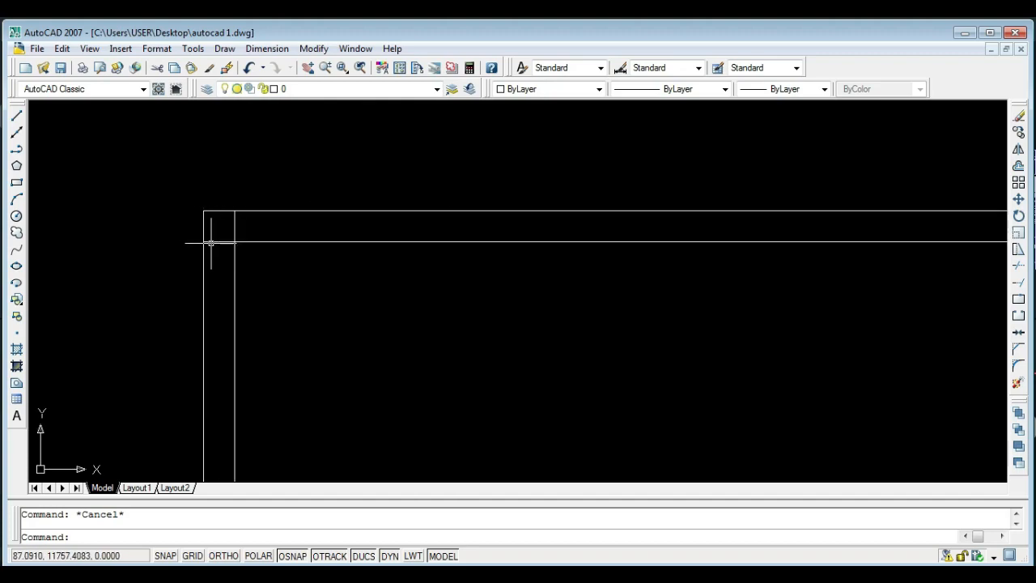
{"action": "left_click", "coordinate": [166, 187]}
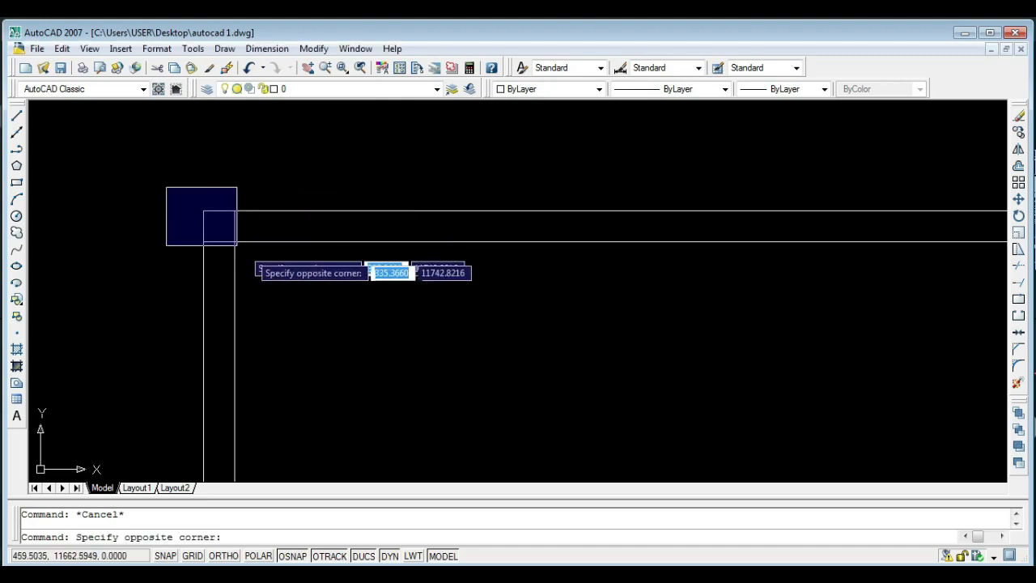
{"action": "left_click", "coordinate": [238, 245]}
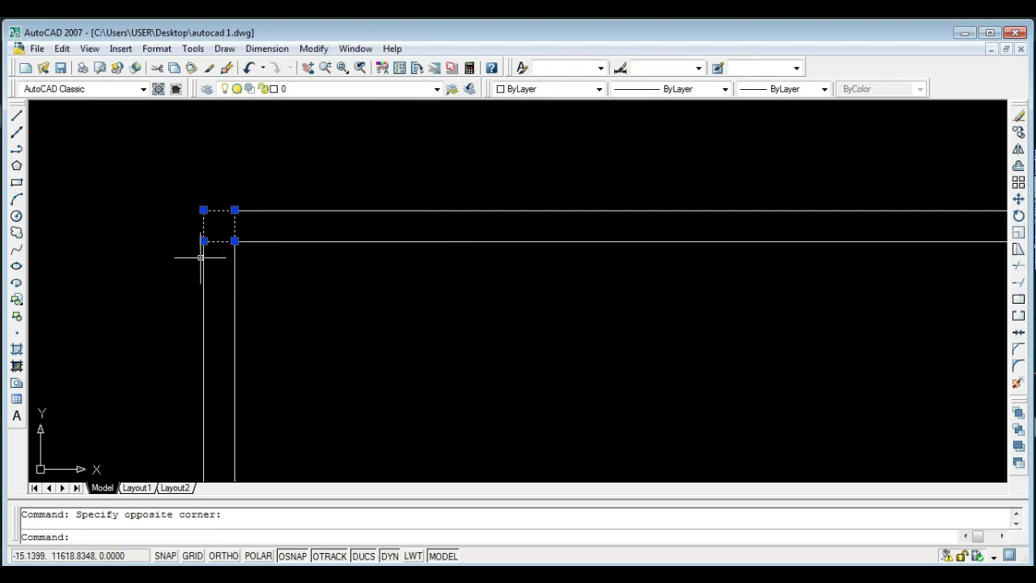
{"action": "type", "text": "co"}
{"action": "key", "text": "Return"}
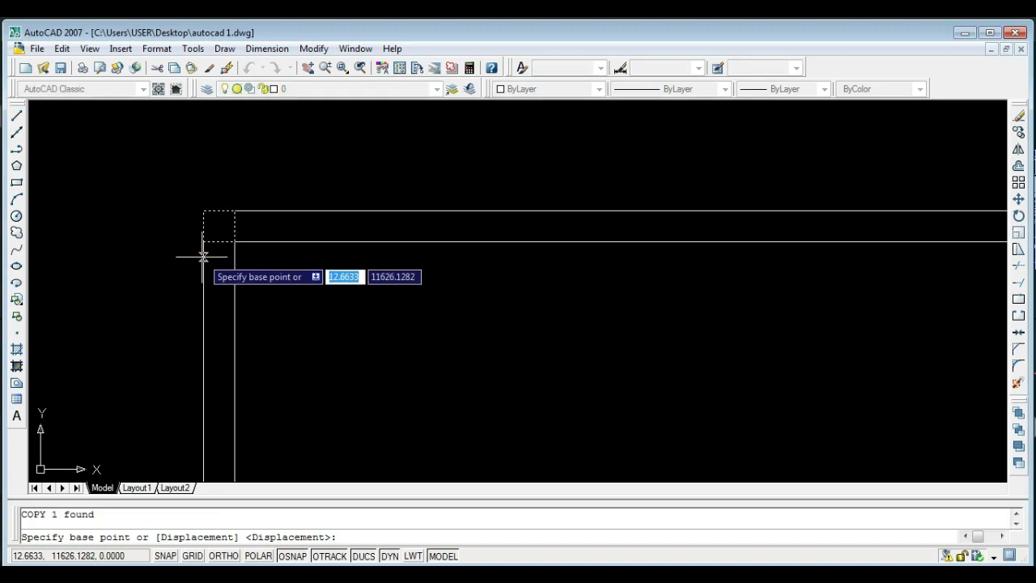
{"action": "scroll", "coordinate": [217, 241], "scroll_direction": "up", "scroll_amount": 3}
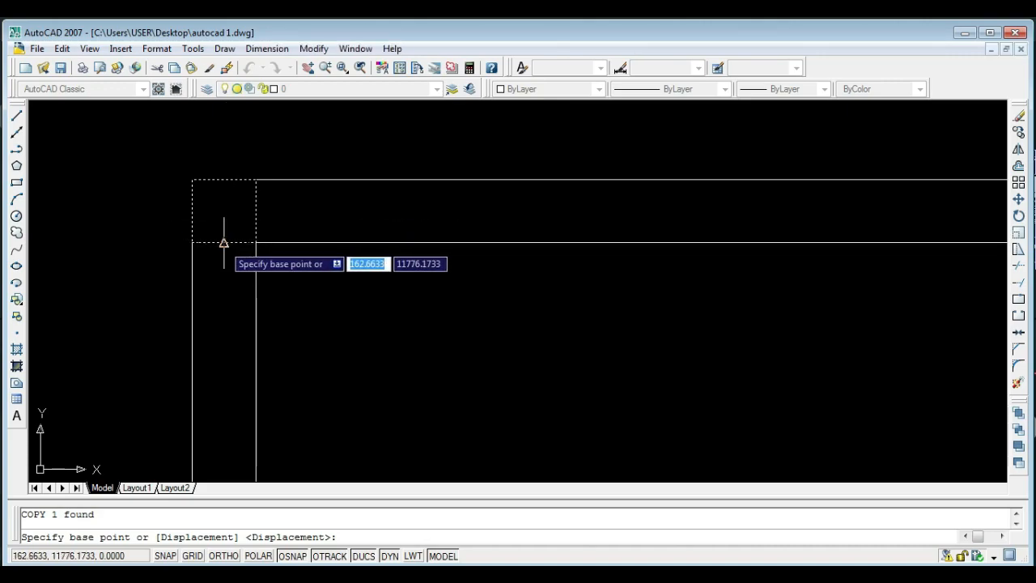
{"action": "left_click", "coordinate": [223, 242]}
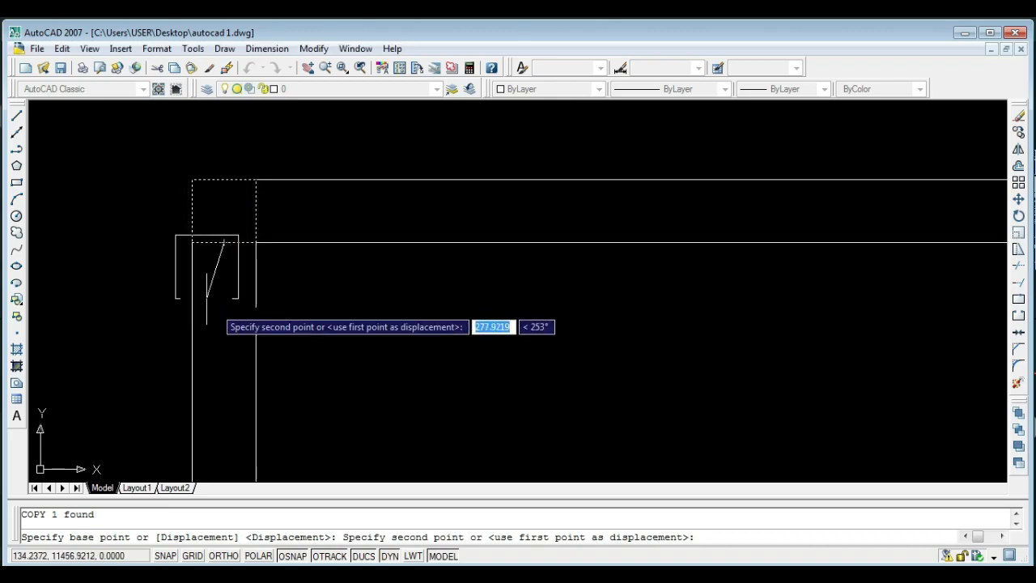
{"action": "scroll", "coordinate": [221, 302], "scroll_direction": "down", "scroll_amount": 3}
{"action": "scroll", "coordinate": [405, 300], "scroll_direction": "down", "scroll_amount": 1}
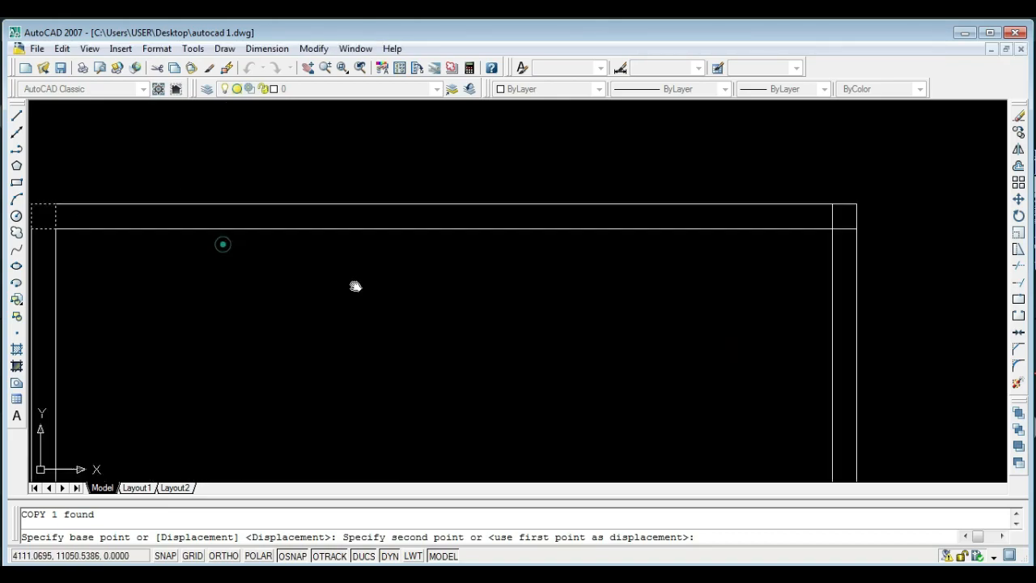
{"action": "scroll", "coordinate": [370, 254], "scroll_direction": "up", "scroll_amount": 1}
{"action": "scroll", "coordinate": [416, 265], "scroll_direction": "down", "scroll_amount": 2}
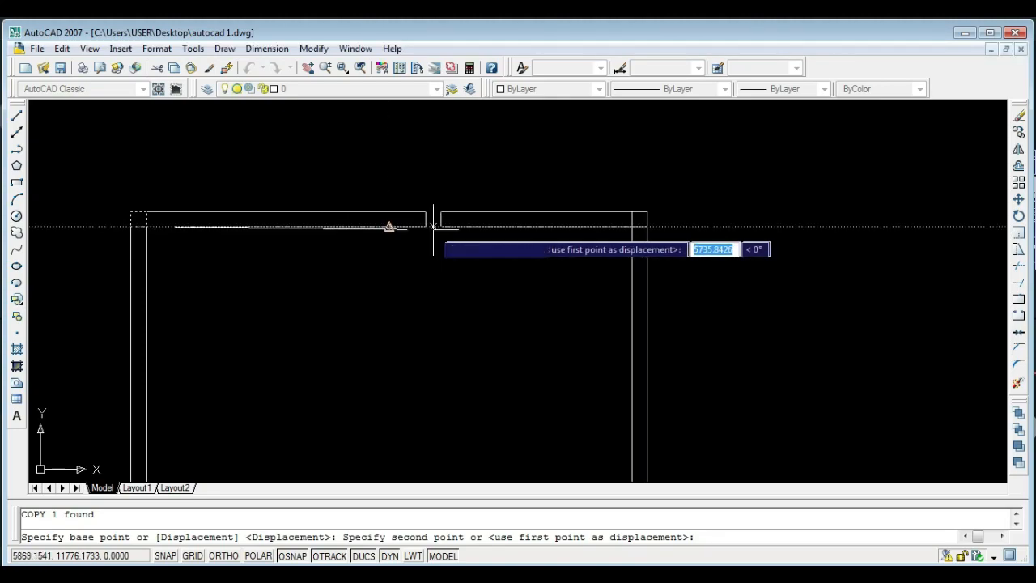
{"action": "left_click", "coordinate": [390, 227]}
{"action": "key", "text": "Escape"}
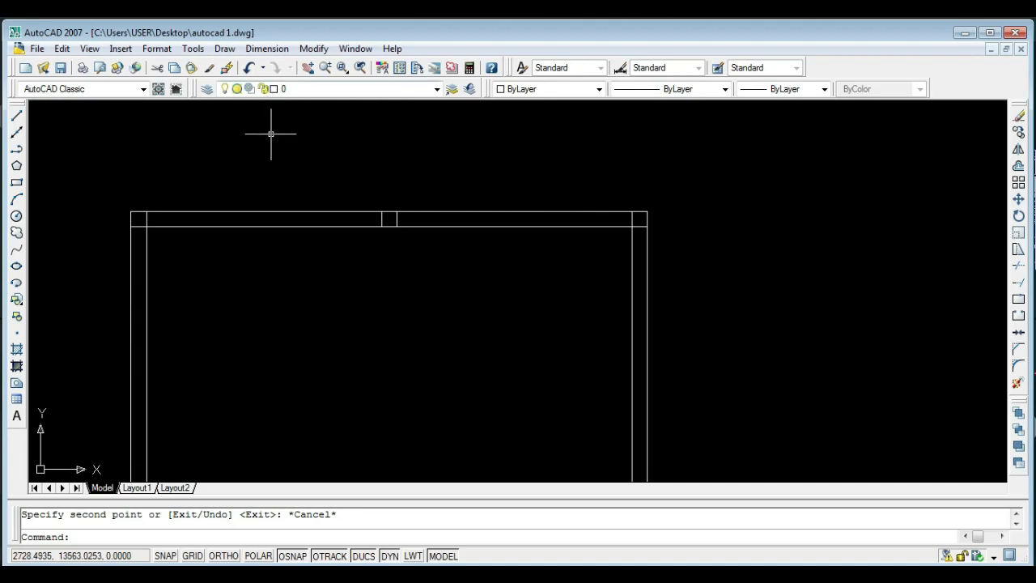
- Save the drawing
{"action": "left_click", "coordinate": [268, 49]}
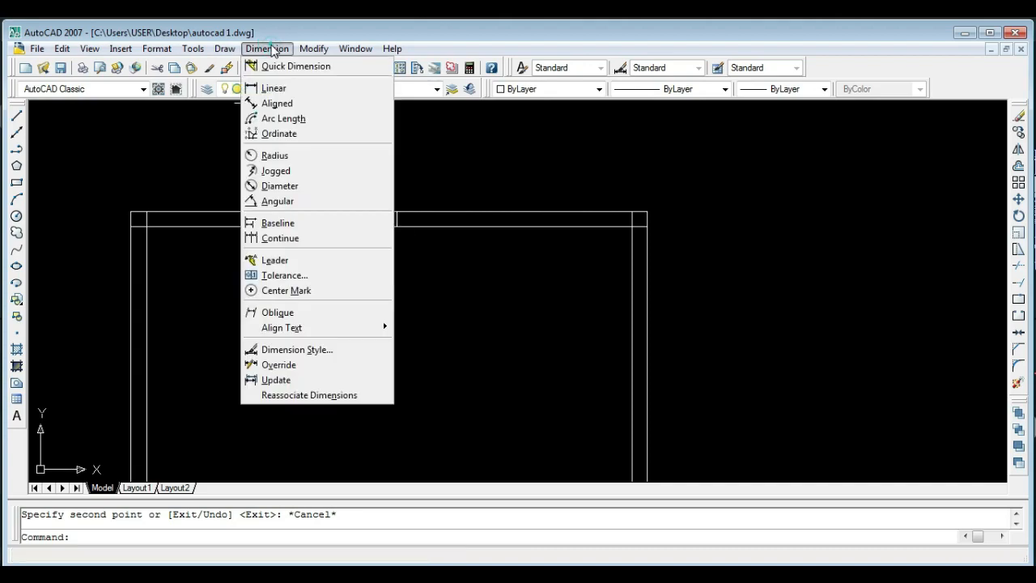
{"action": "left_click", "coordinate": [268, 49]}
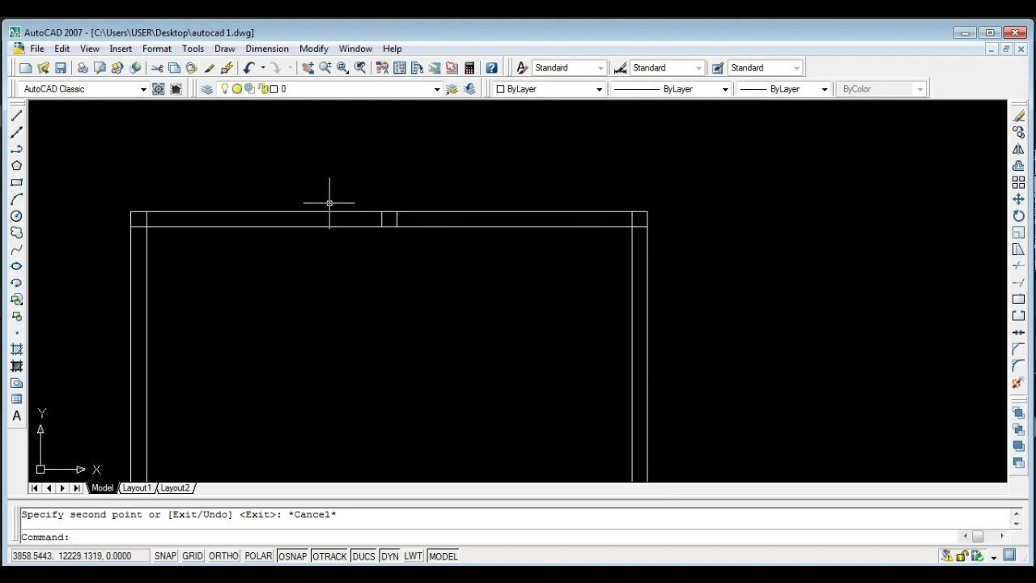
{"action": "key", "text": "ctrl+s"}
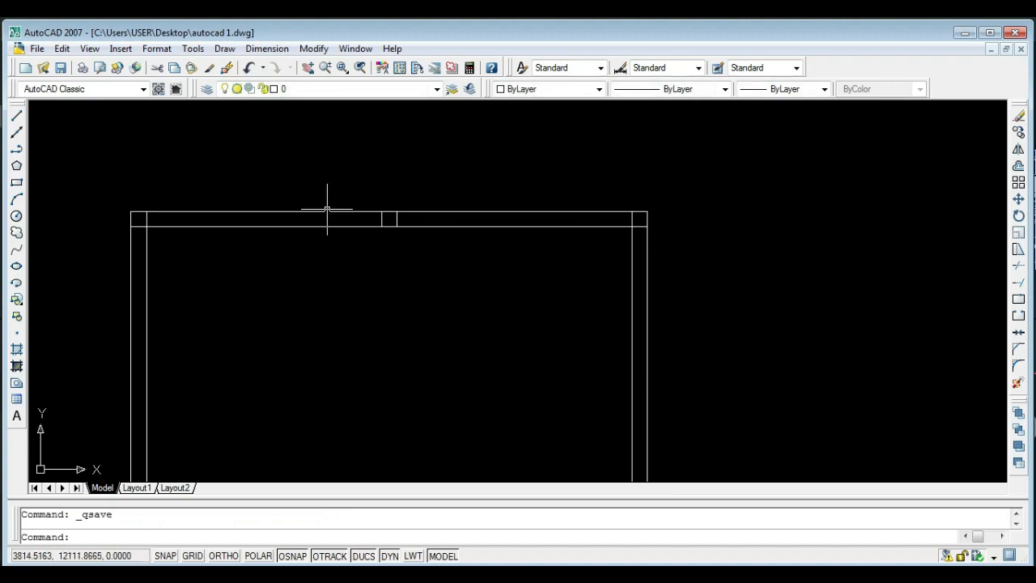
{"action": "middle_click_drag", "start_coordinate": [296, 261], "coordinate": [367, 211]}
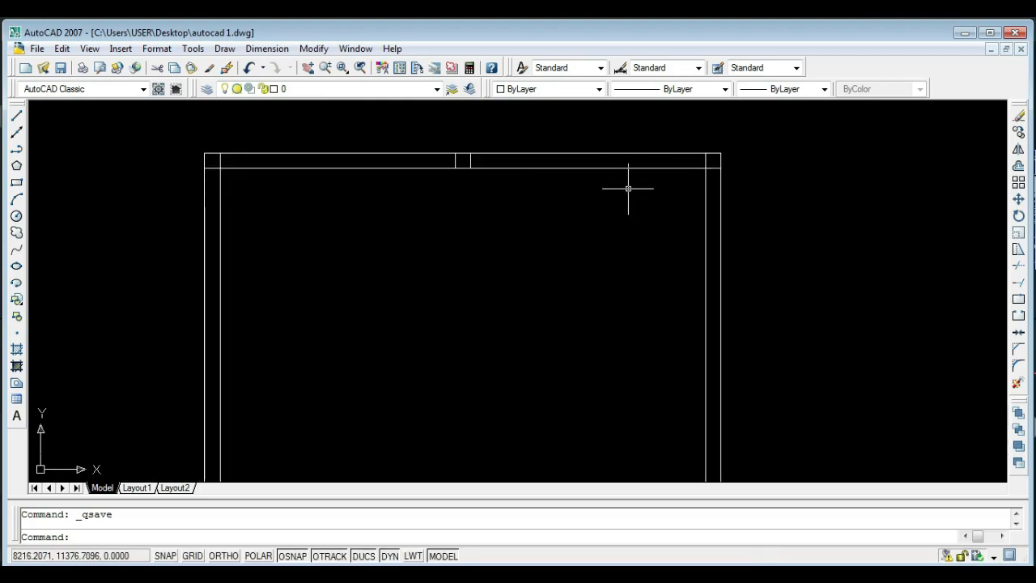
{"action": "scroll", "coordinate": [460, 163], "scroll_direction": "down", "scroll_amount": 2}
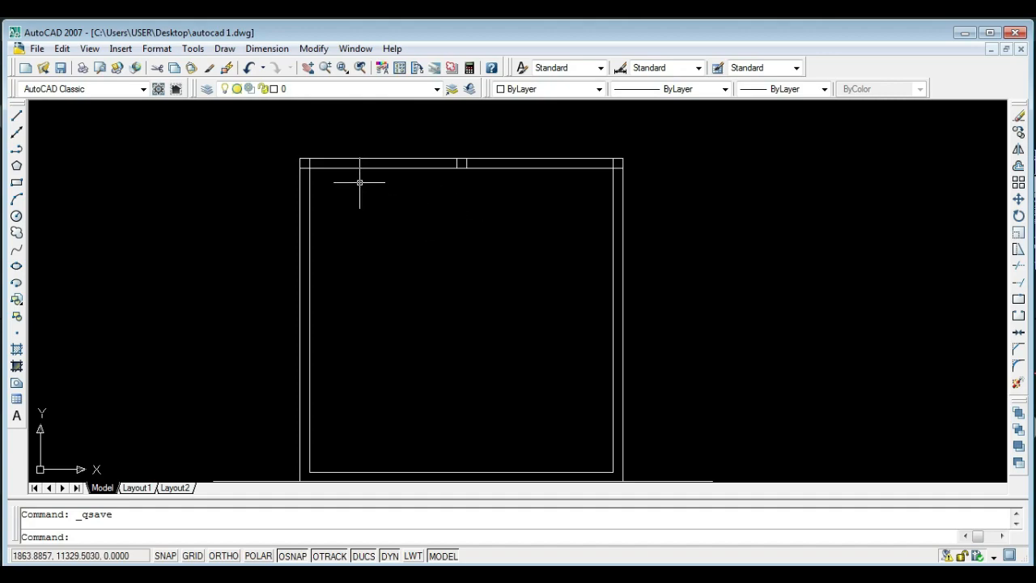
{"action": "left_click", "coordinate": [270, 142]}
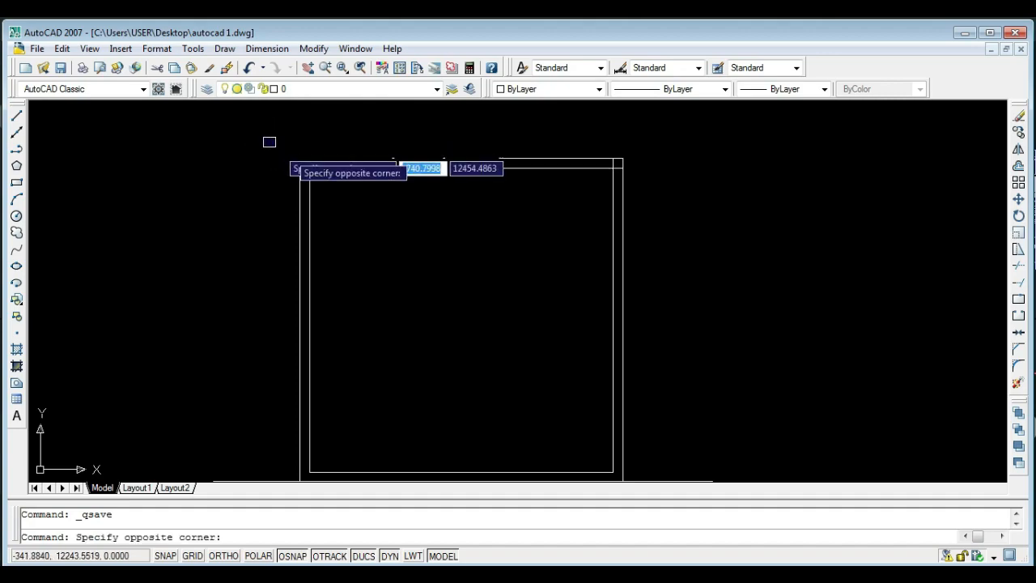
{"action": "left_click", "coordinate": [345, 194]}
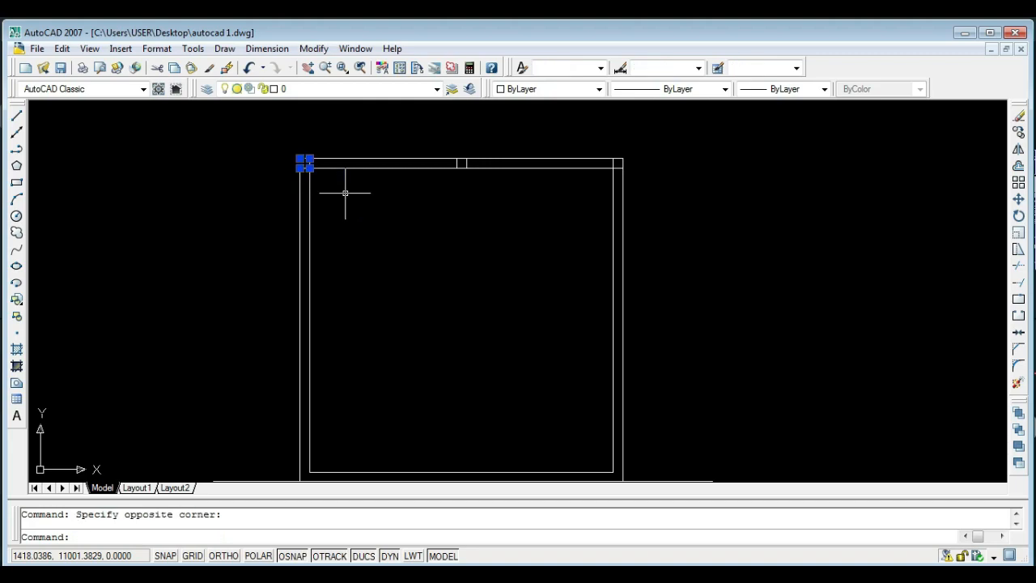
{"action": "key", "text": "Escape"}
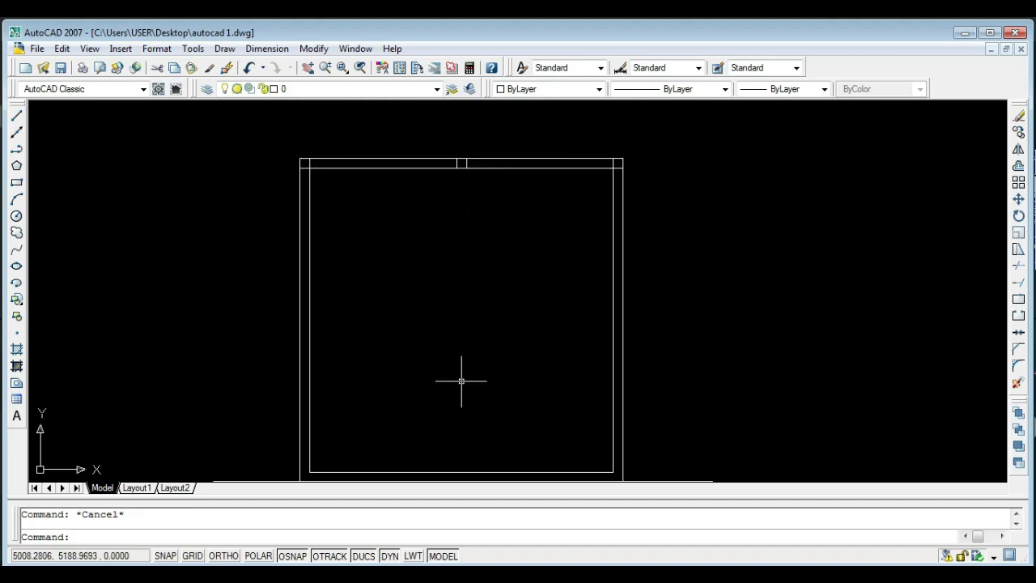
- Copy the three upper-wall squares 4000 straight down with Ortho on, from the midpoint of the upper-left square's right edge
{"action": "left_click", "coordinate": [262, 135]}
{"action": "left_click", "coordinate": [353, 182]}
{"action": "left_click", "coordinate": [425, 138]}
{"action": "left_click", "coordinate": [478, 174]}
{"action": "left_click", "coordinate": [576, 150]}
{"action": "left_click", "coordinate": [657, 200]}
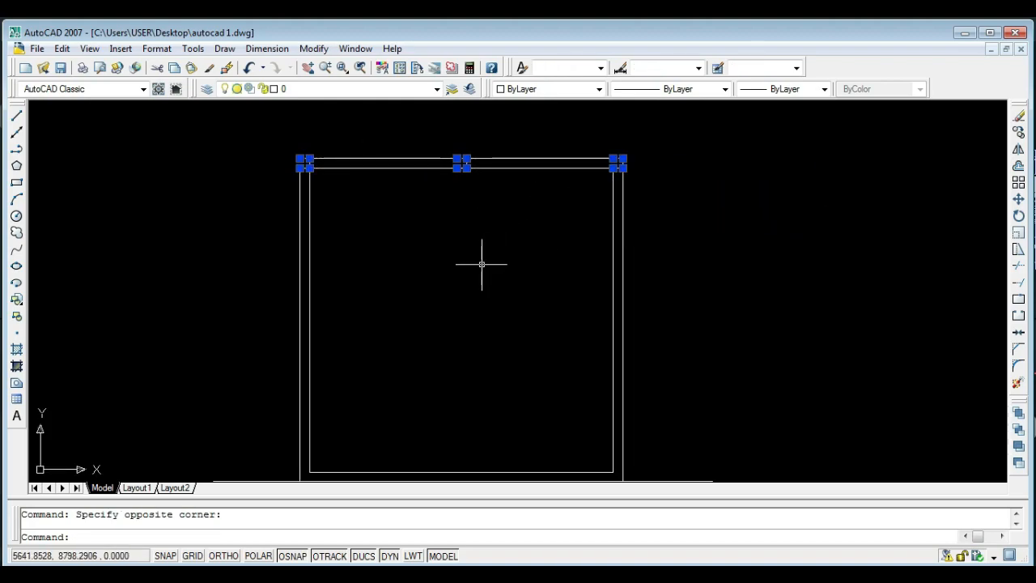
{"action": "type", "text": "co"}
{"action": "key", "text": "Return"}
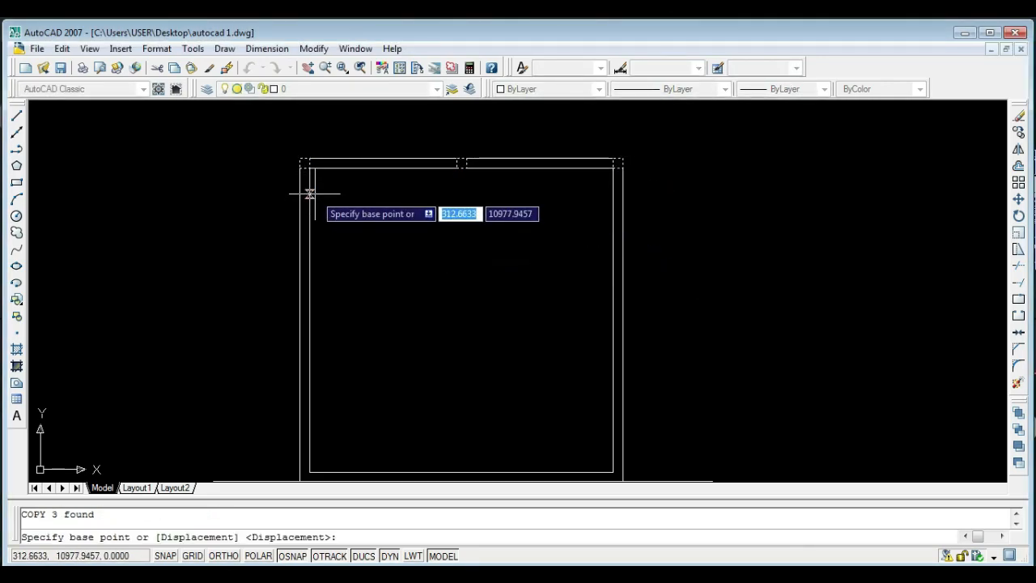
{"action": "scroll", "coordinate": [314, 192], "scroll_direction": "up", "scroll_amount": 3}
{"action": "scroll", "coordinate": [343, 175], "scroll_direction": "down", "scroll_amount": 2}
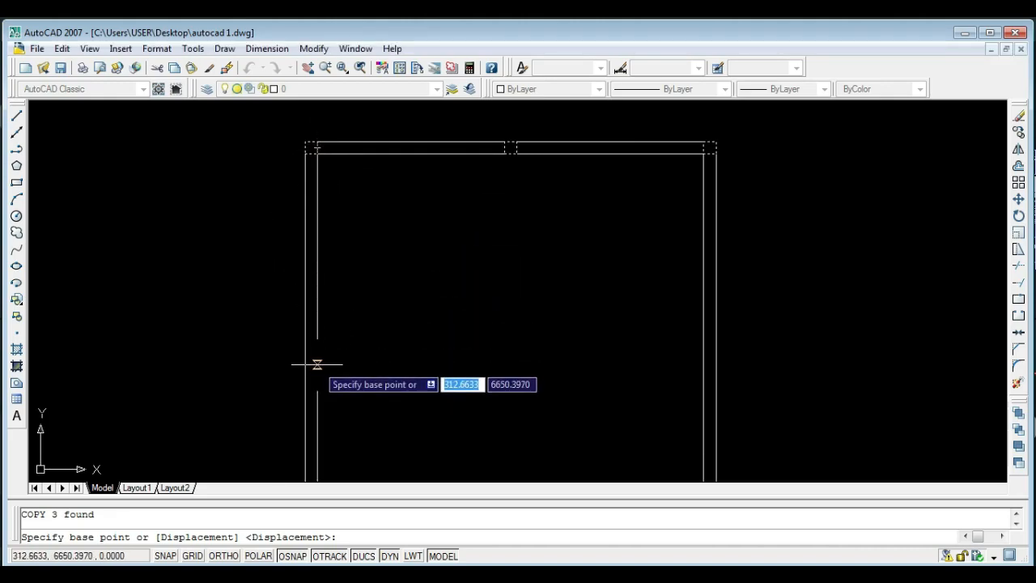
{"action": "scroll", "coordinate": [308, 318], "scroll_direction": "down", "scroll_amount": 1}
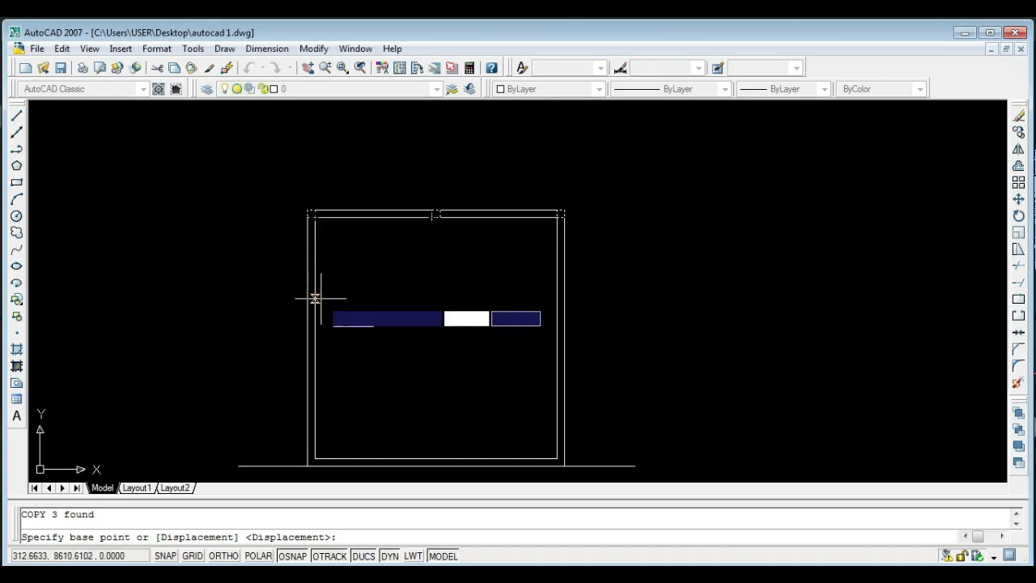
{"action": "scroll", "coordinate": [293, 264], "scroll_direction": "up", "scroll_amount": 3}
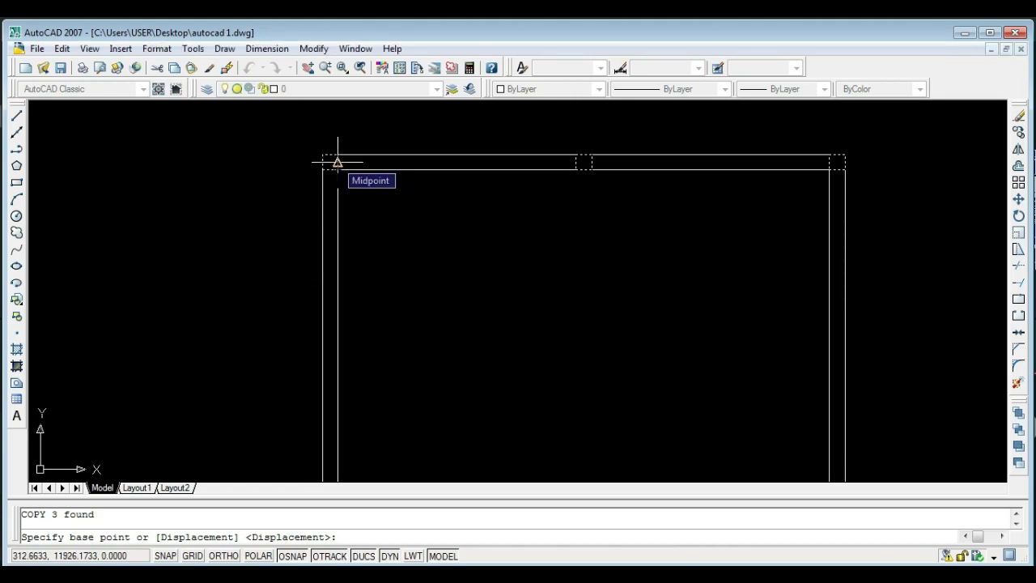
{"action": "scroll", "coordinate": [322, 154], "scroll_direction": "up", "scroll_amount": 3}
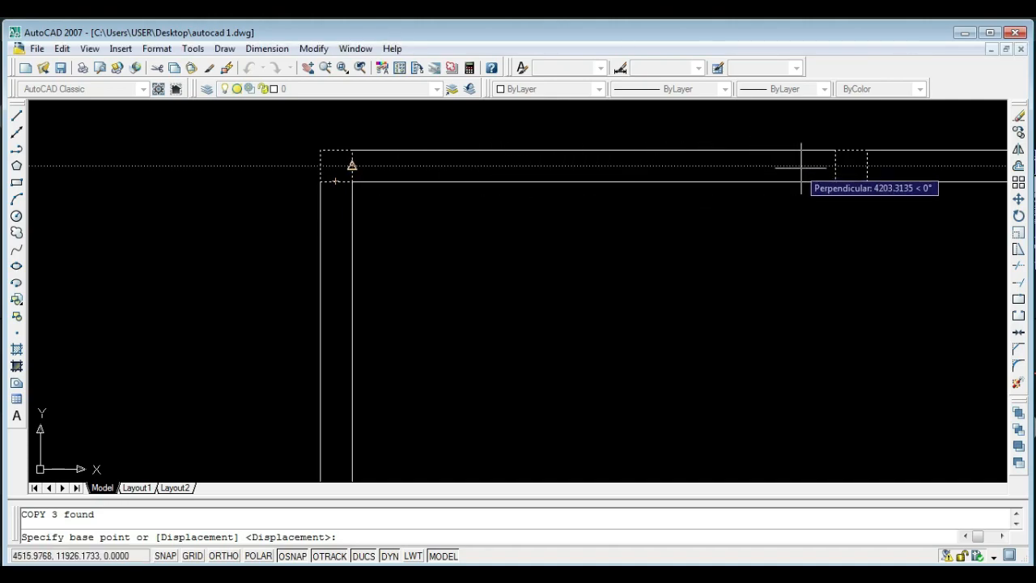
{"action": "left_click", "coordinate": [352, 166]}
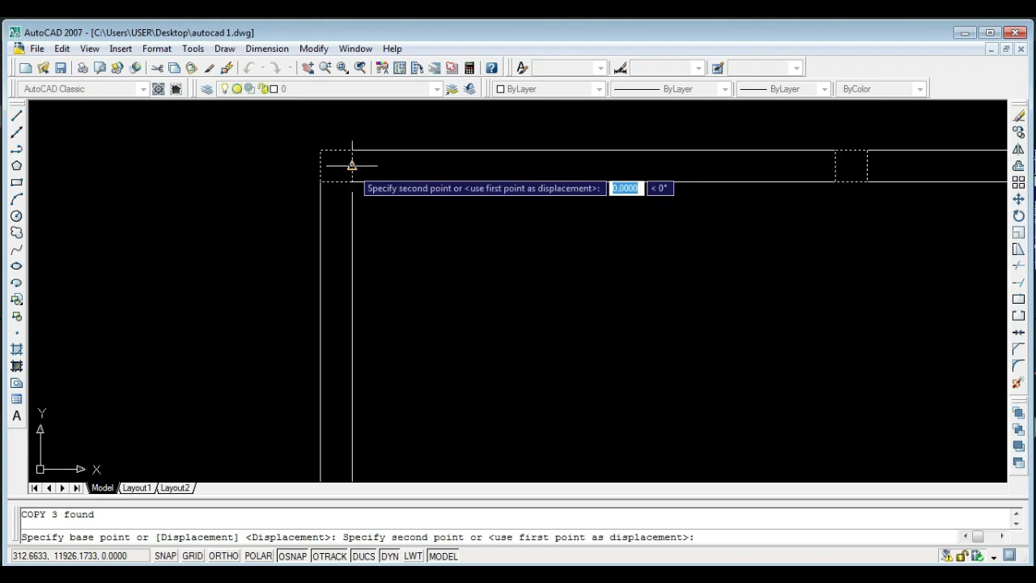
{"action": "middle_click_drag", "start_coordinate": [387, 322], "coordinate": [318, 226]}
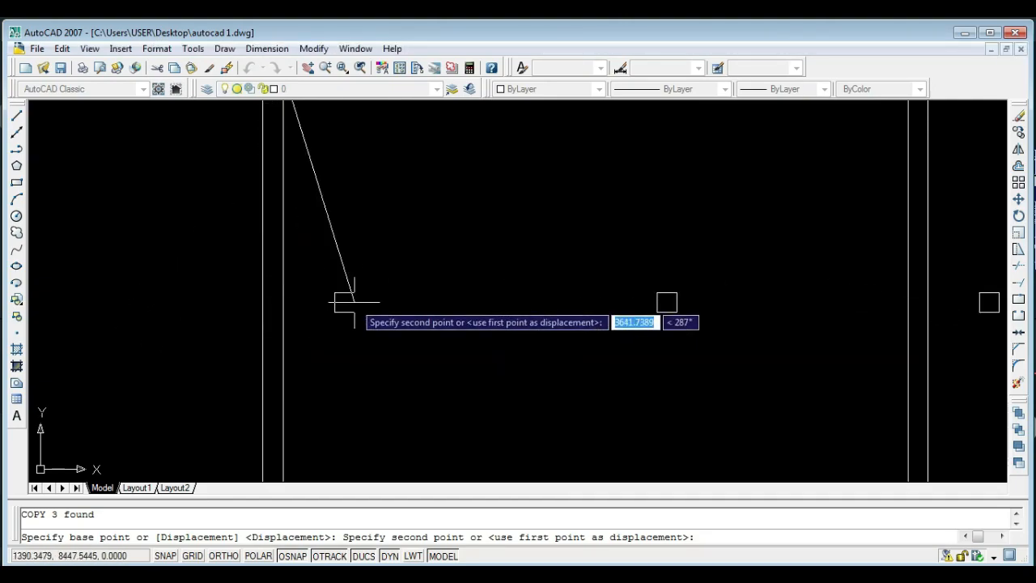
{"action": "left_click", "coordinate": [225, 557]}
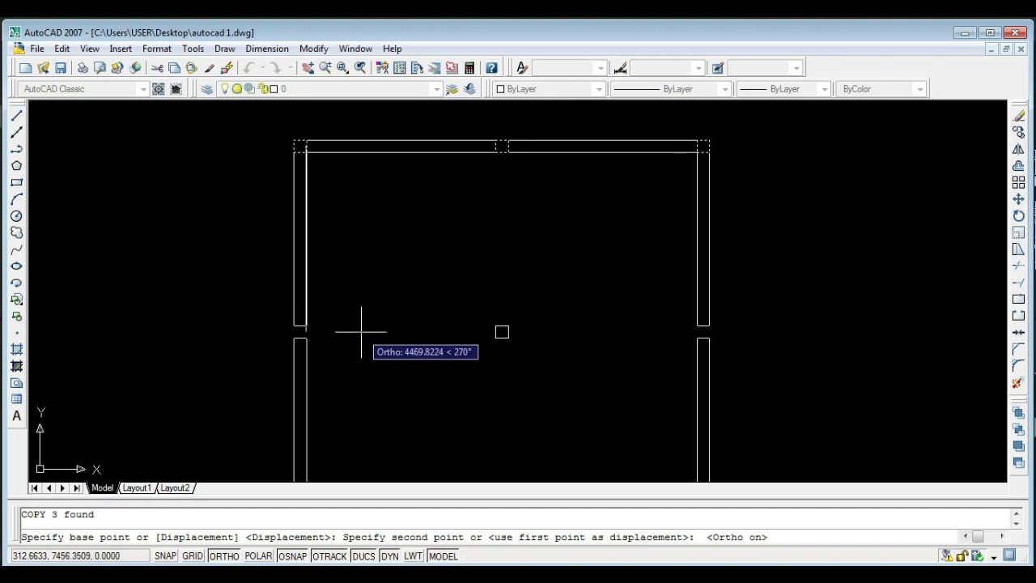
{"action": "type", "text": "4000"}
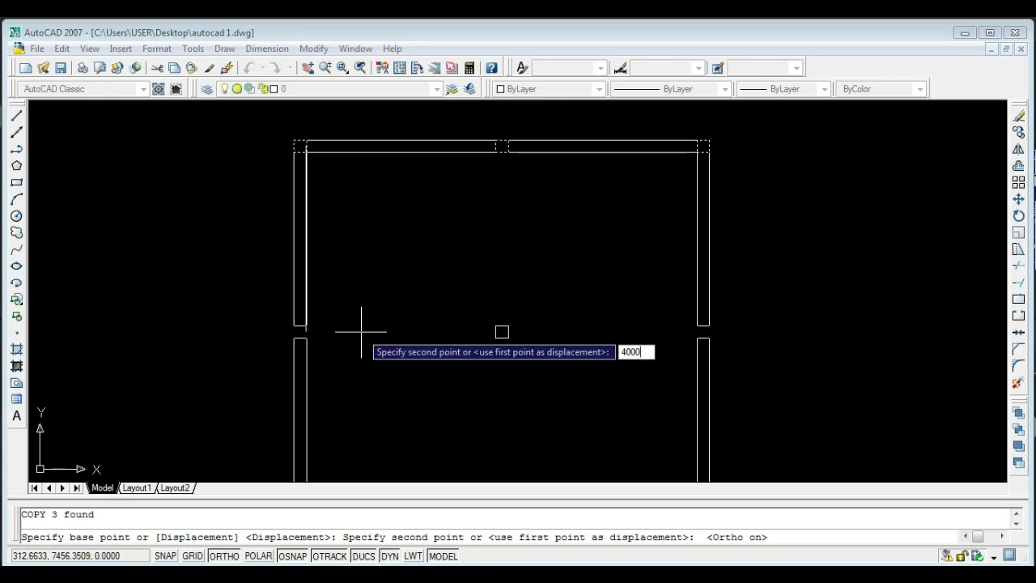
{"action": "key", "text": "Return"}
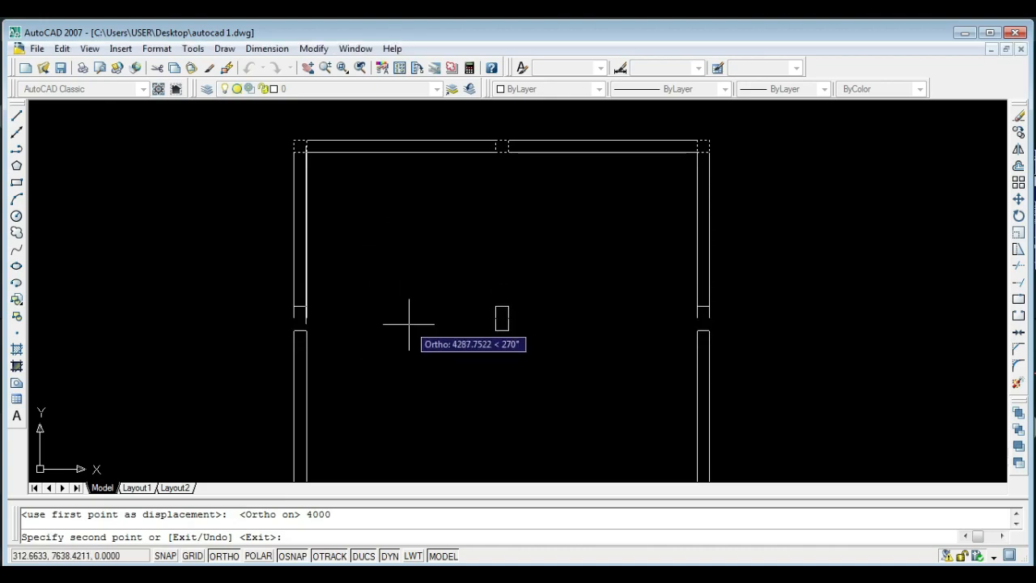
- Place another copy of the three squares 8000 straight below the originals and end the Copy command
{"action": "middle_click_drag", "start_coordinate": [416, 365], "coordinate": [383, 234]}
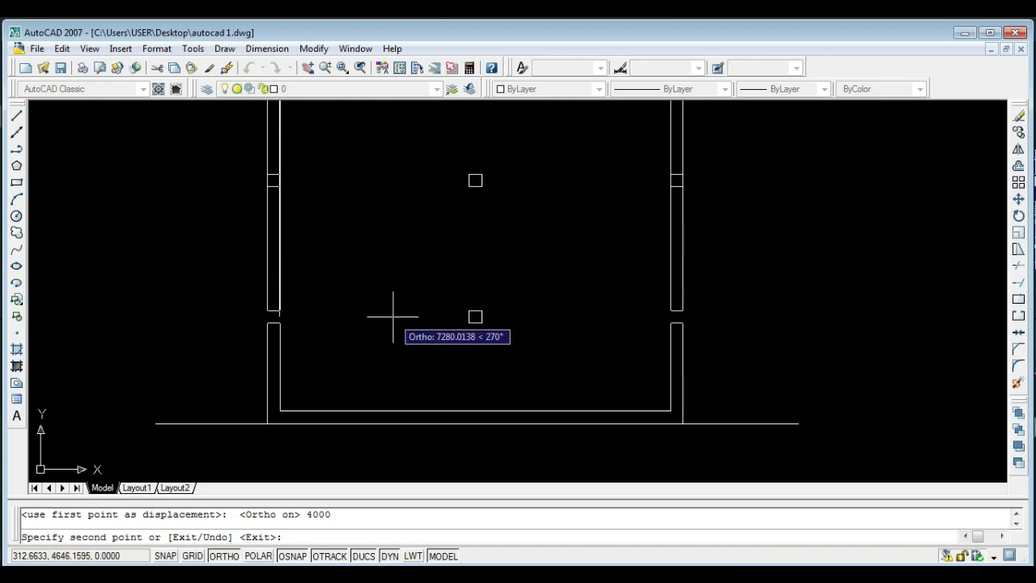
{"action": "type", "text": "8000"}
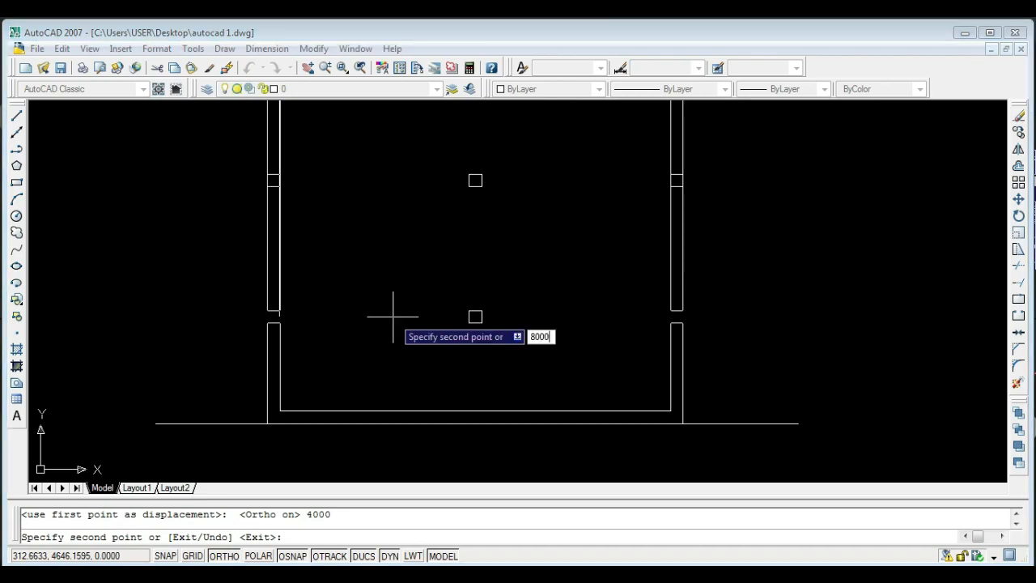
{"action": "key", "text": "Return"}
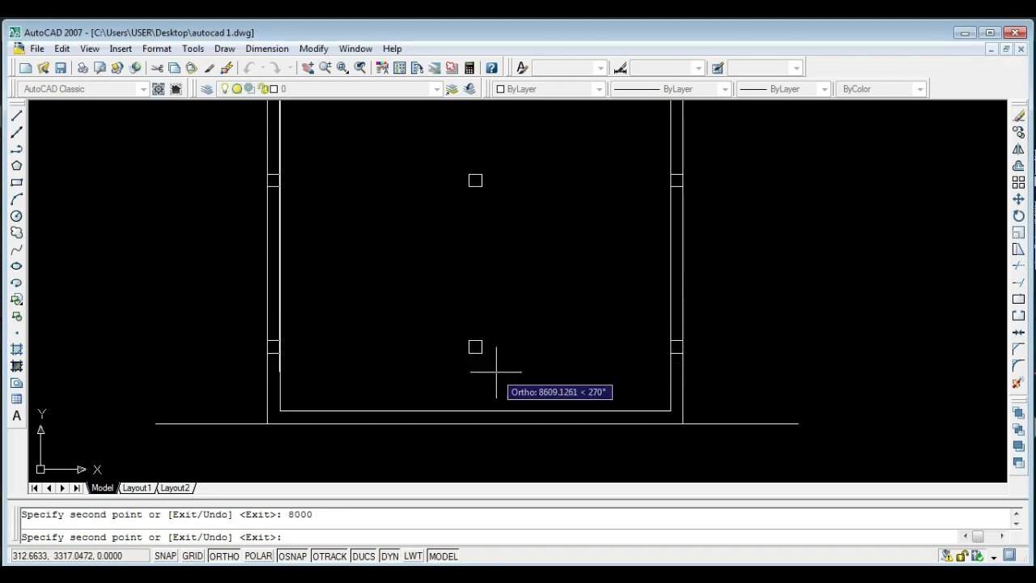
{"action": "scroll", "coordinate": [527, 365], "scroll_direction": "down", "scroll_amount": 1}
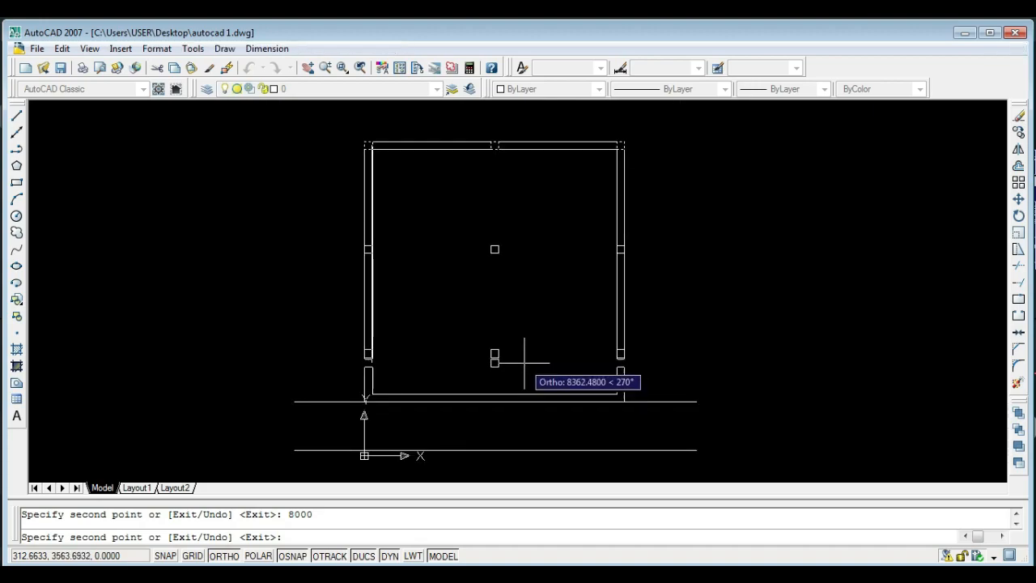
{"action": "key", "text": "Escape"}
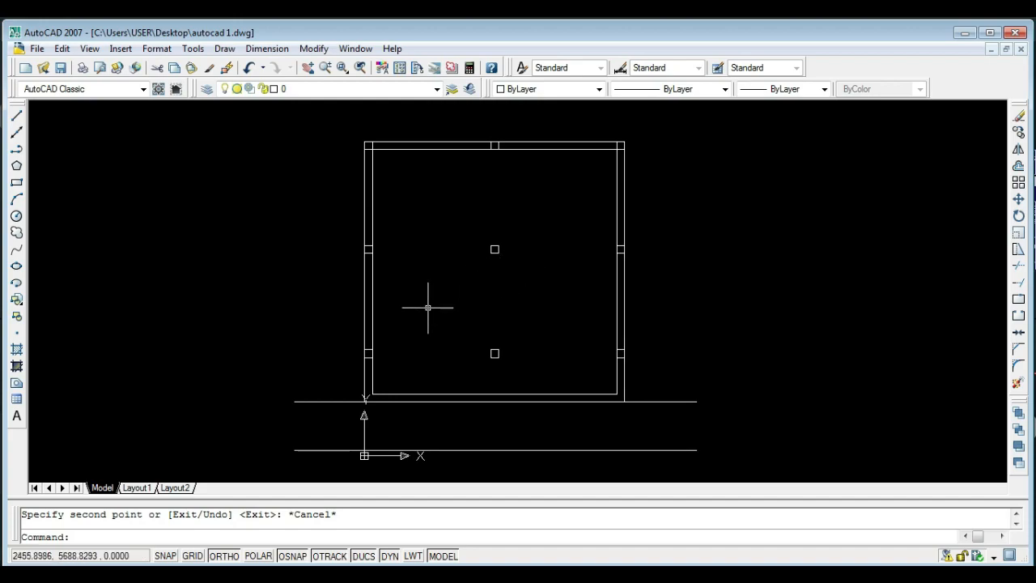
- Draw a narrow vertical rectangle inside the plan, between the left wall and the central squares
{"action": "scroll", "coordinate": [418, 303], "scroll_direction": "up", "scroll_amount": 1}
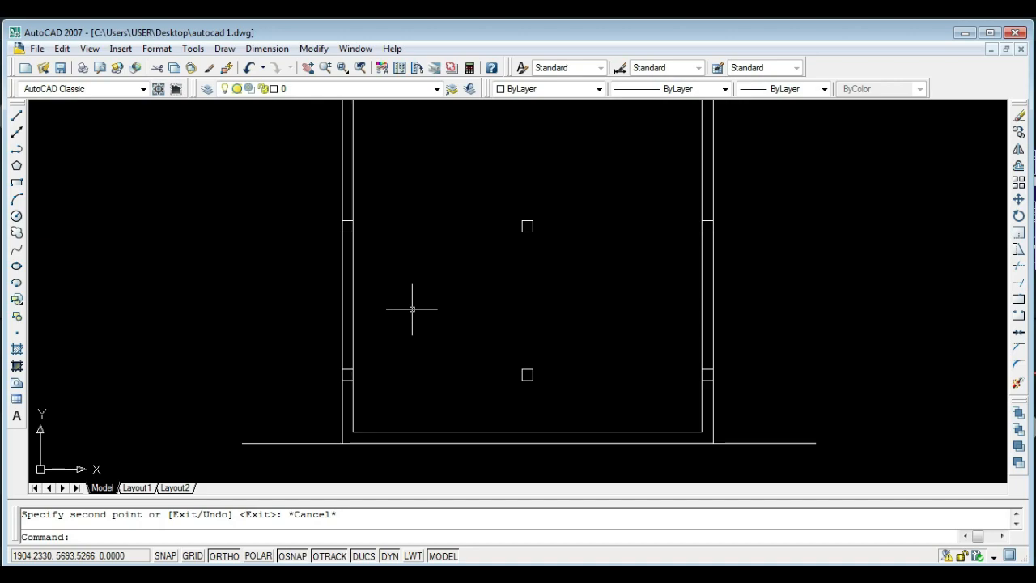
{"action": "type", "text": "rec"}
{"action": "key", "text": "Return"}
{"action": "left_click", "coordinate": [407, 219]}
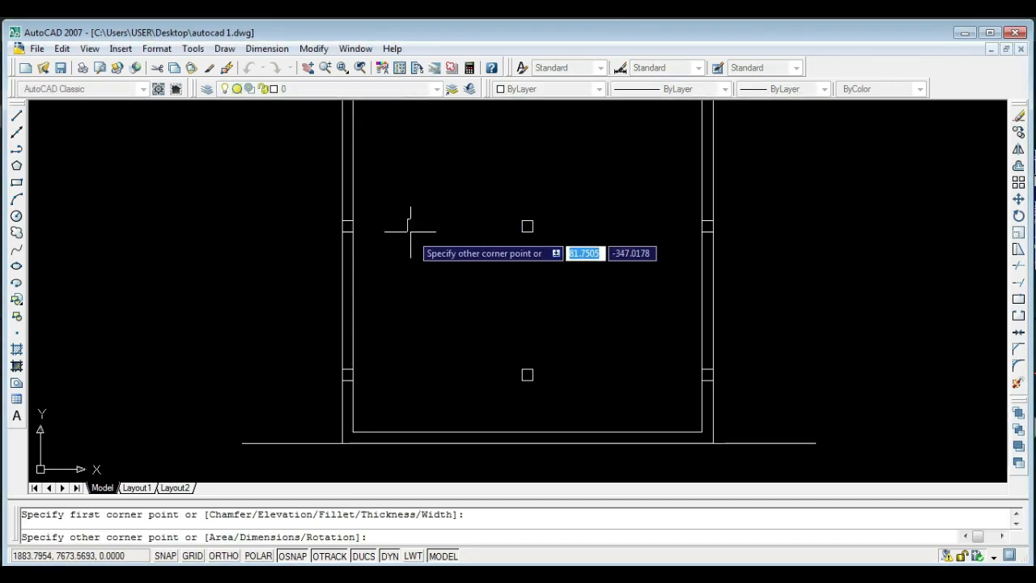
{"action": "left_click", "coordinate": [418, 288]}
{"action": "scroll", "coordinate": [409, 272], "scroll_direction": "up", "scroll_amount": 3}
{"action": "key", "text": "Escape"}
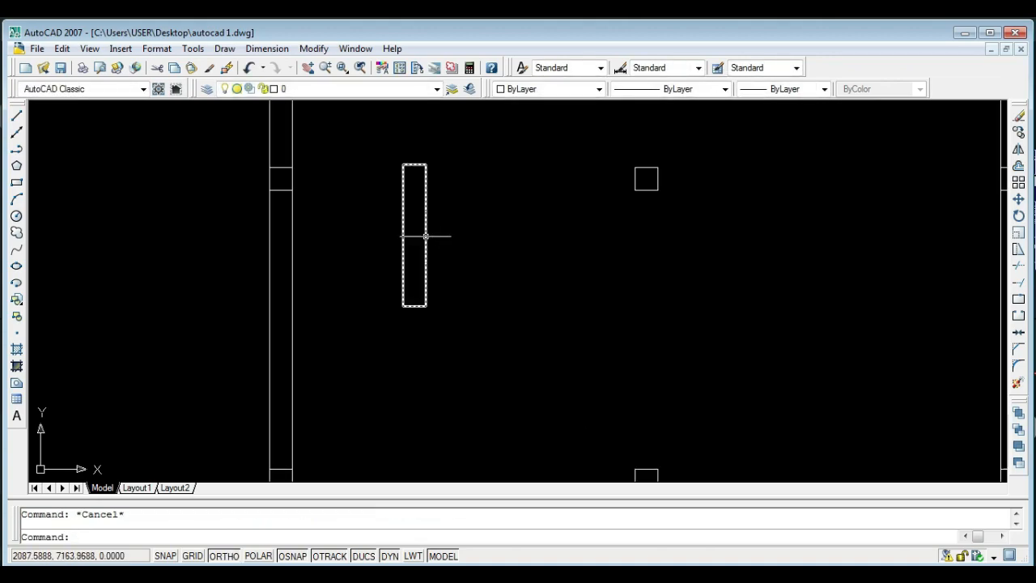
- Move the narrow rectangle freely down and to the right inside the plan, with Ortho off
{"action": "left_click", "coordinate": [426, 238]}
{"action": "scroll", "coordinate": [413, 251], "scroll_direction": "down", "scroll_amount": 4}
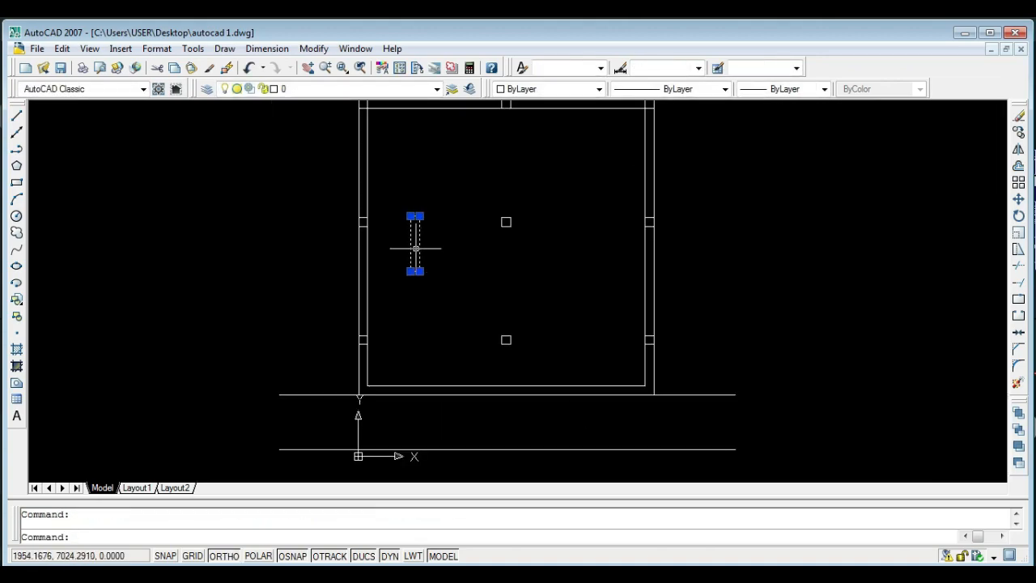
{"action": "type", "text": "m"}
{"action": "key", "text": "Return"}
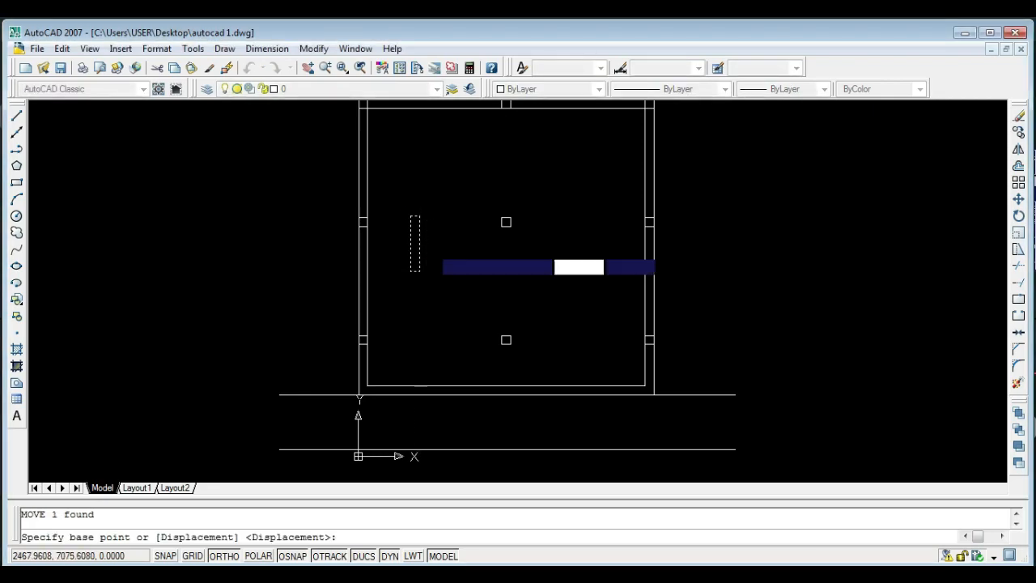
{"action": "left_click", "coordinate": [419, 243]}
{"action": "key", "text": "F8"}
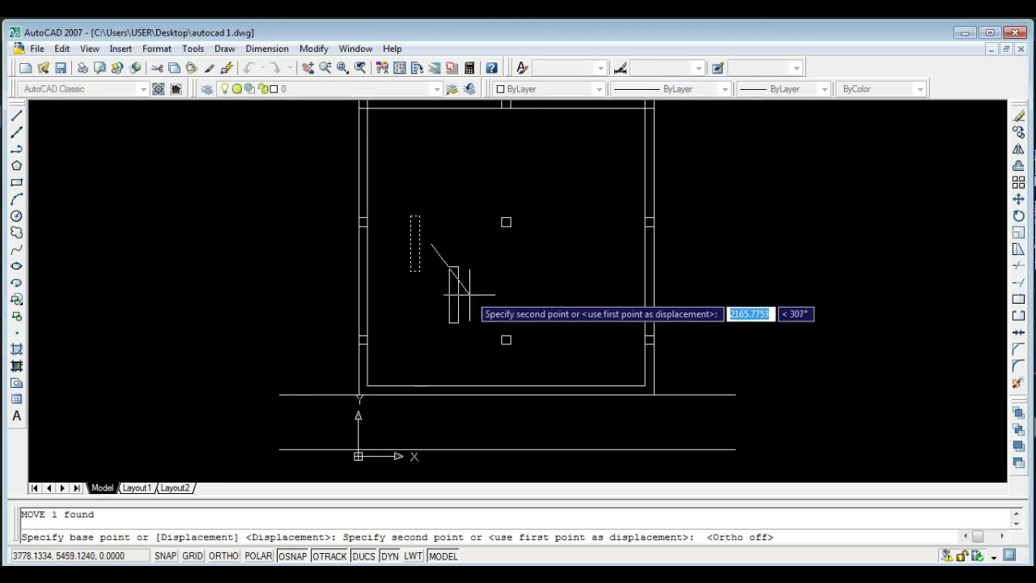
{"action": "left_click", "coordinate": [465, 303]}
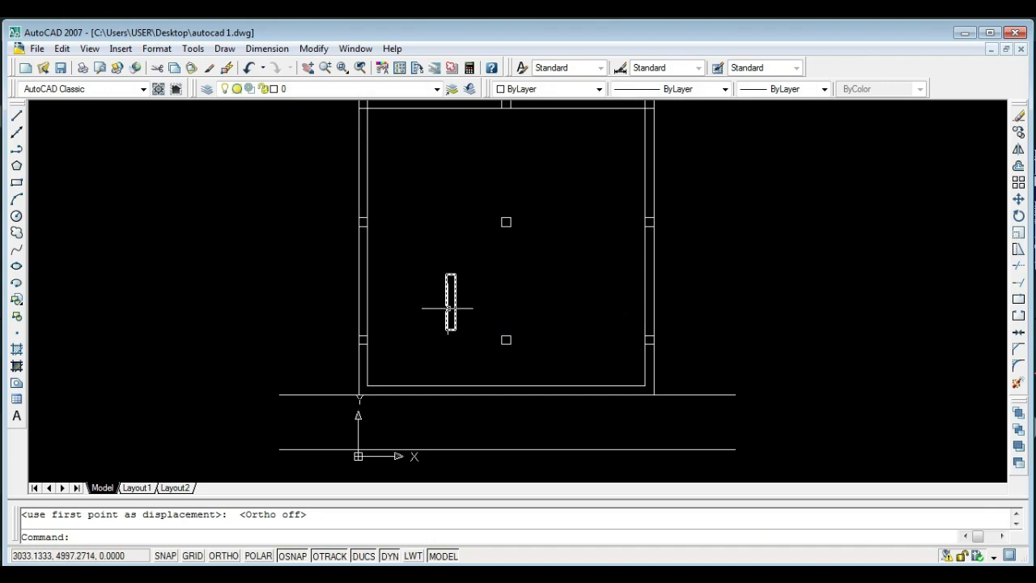
- Erase the narrow rectangle from inside the plan
{"action": "scroll", "coordinate": [433, 312], "scroll_direction": "up", "scroll_amount": 2}
{"action": "left_click", "coordinate": [490, 293]}
{"action": "left_click", "coordinate": [423, 278]}
{"action": "key", "text": "Delete"}
{"action": "middle_click_drag", "start_coordinate": [421, 280], "coordinate": [412, 310]}
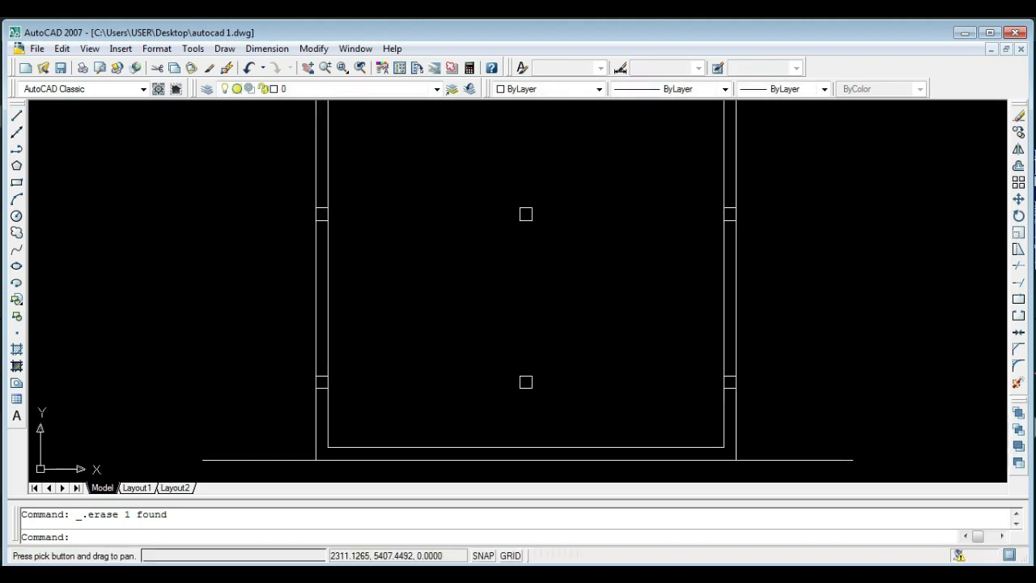
{"action": "scroll", "coordinate": [414, 316], "scroll_direction": "down", "scroll_amount": 2}
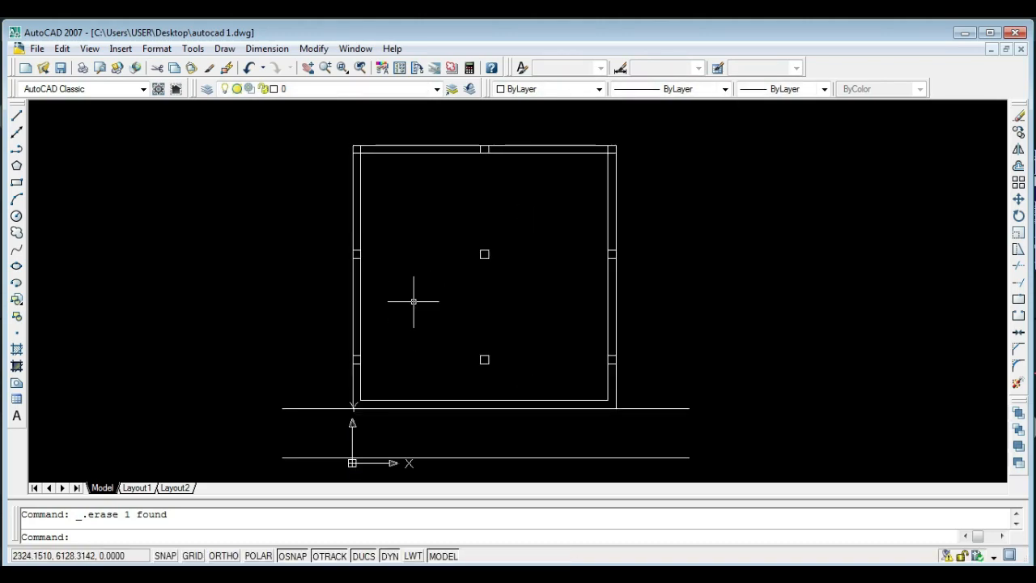
- Save the drawing
{"action": "key", "text": "ctrl+s"}
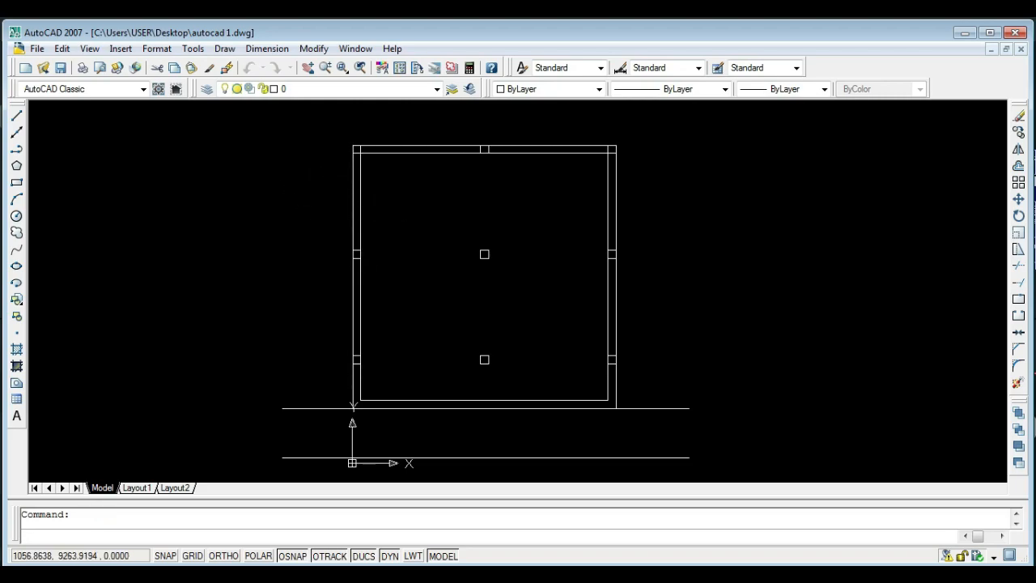
{"action": "key", "text": "ctrl+s"}
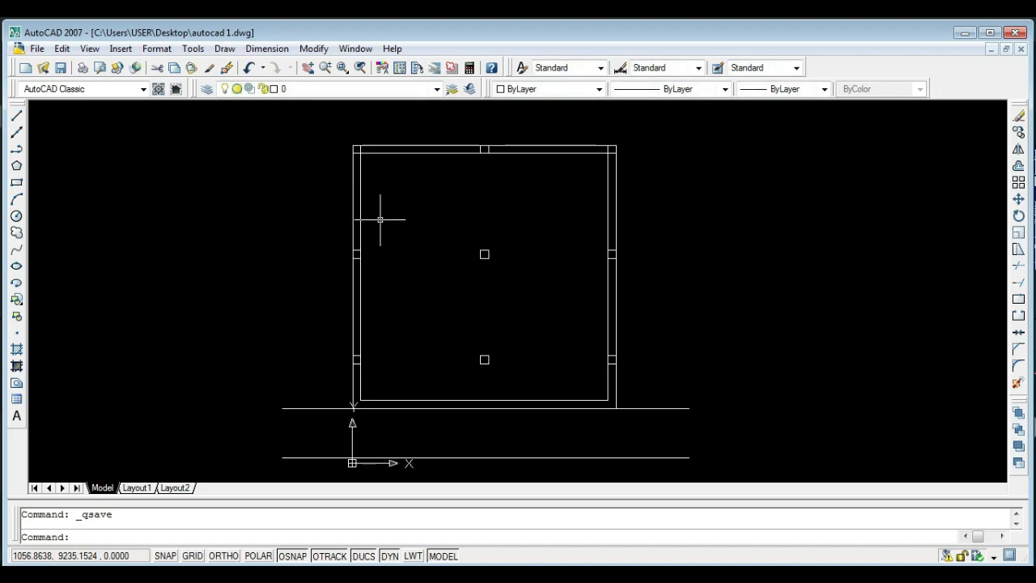